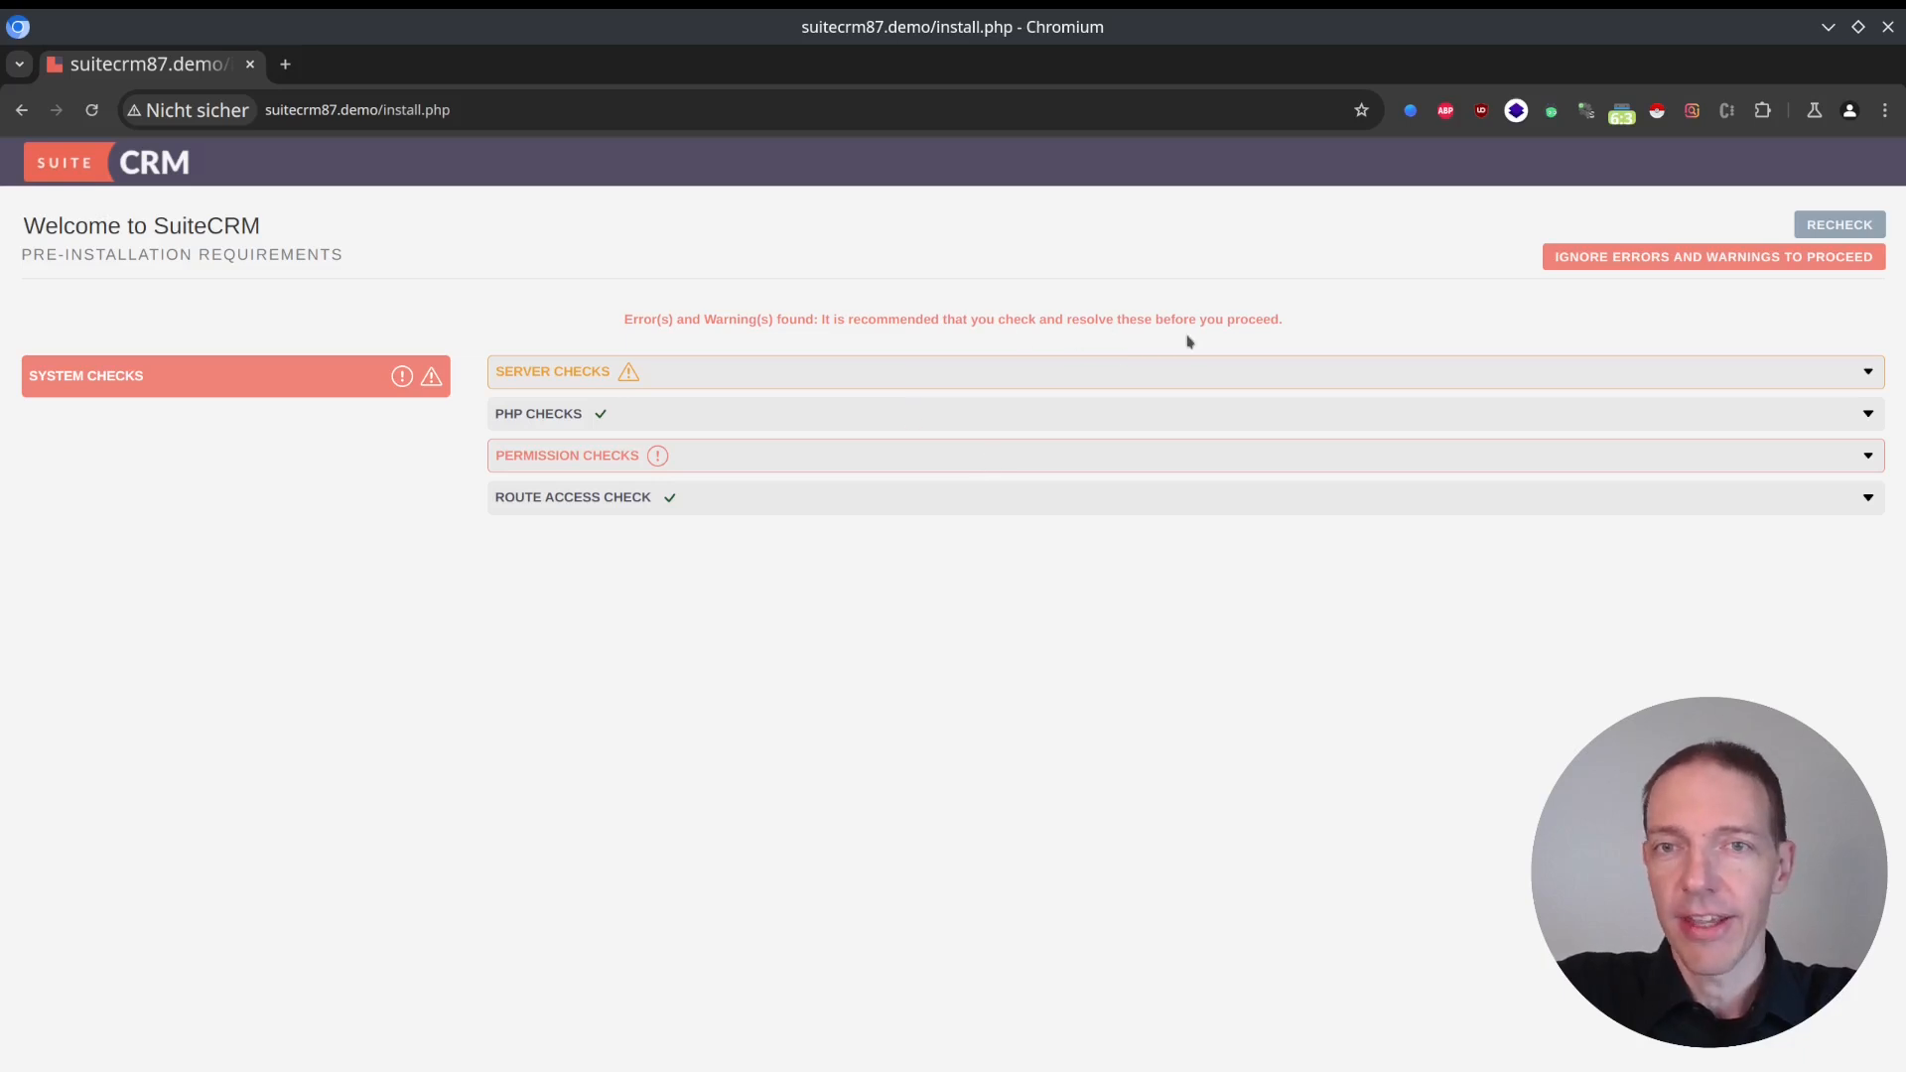
# Expand the Permission Checks section and examine the Writable Log Directory entry.
pyautogui.click(728, 459)
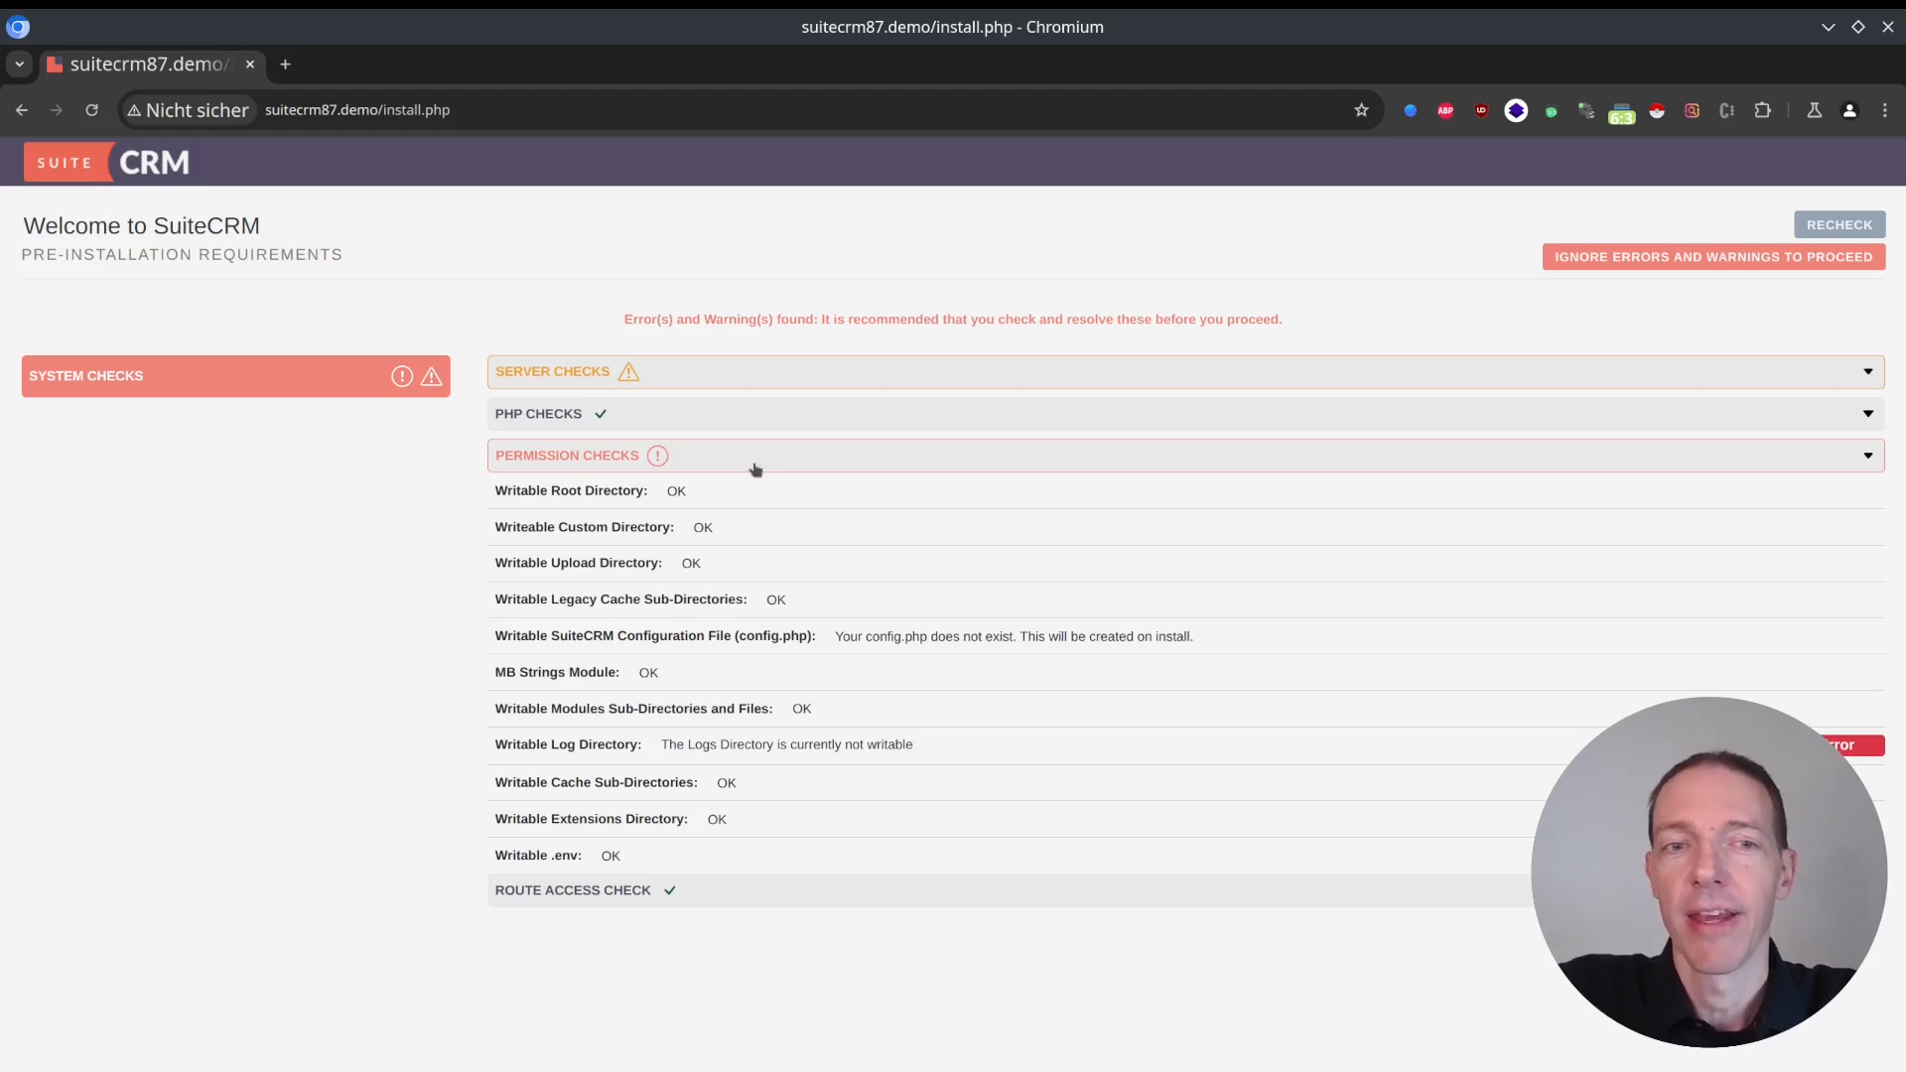
pyautogui.moveTo(651, 749); pyautogui.dragTo(508, 742)
pyautogui.moveTo(955, 749); pyautogui.dragTo(905, 759)
pyautogui.click(905, 761)
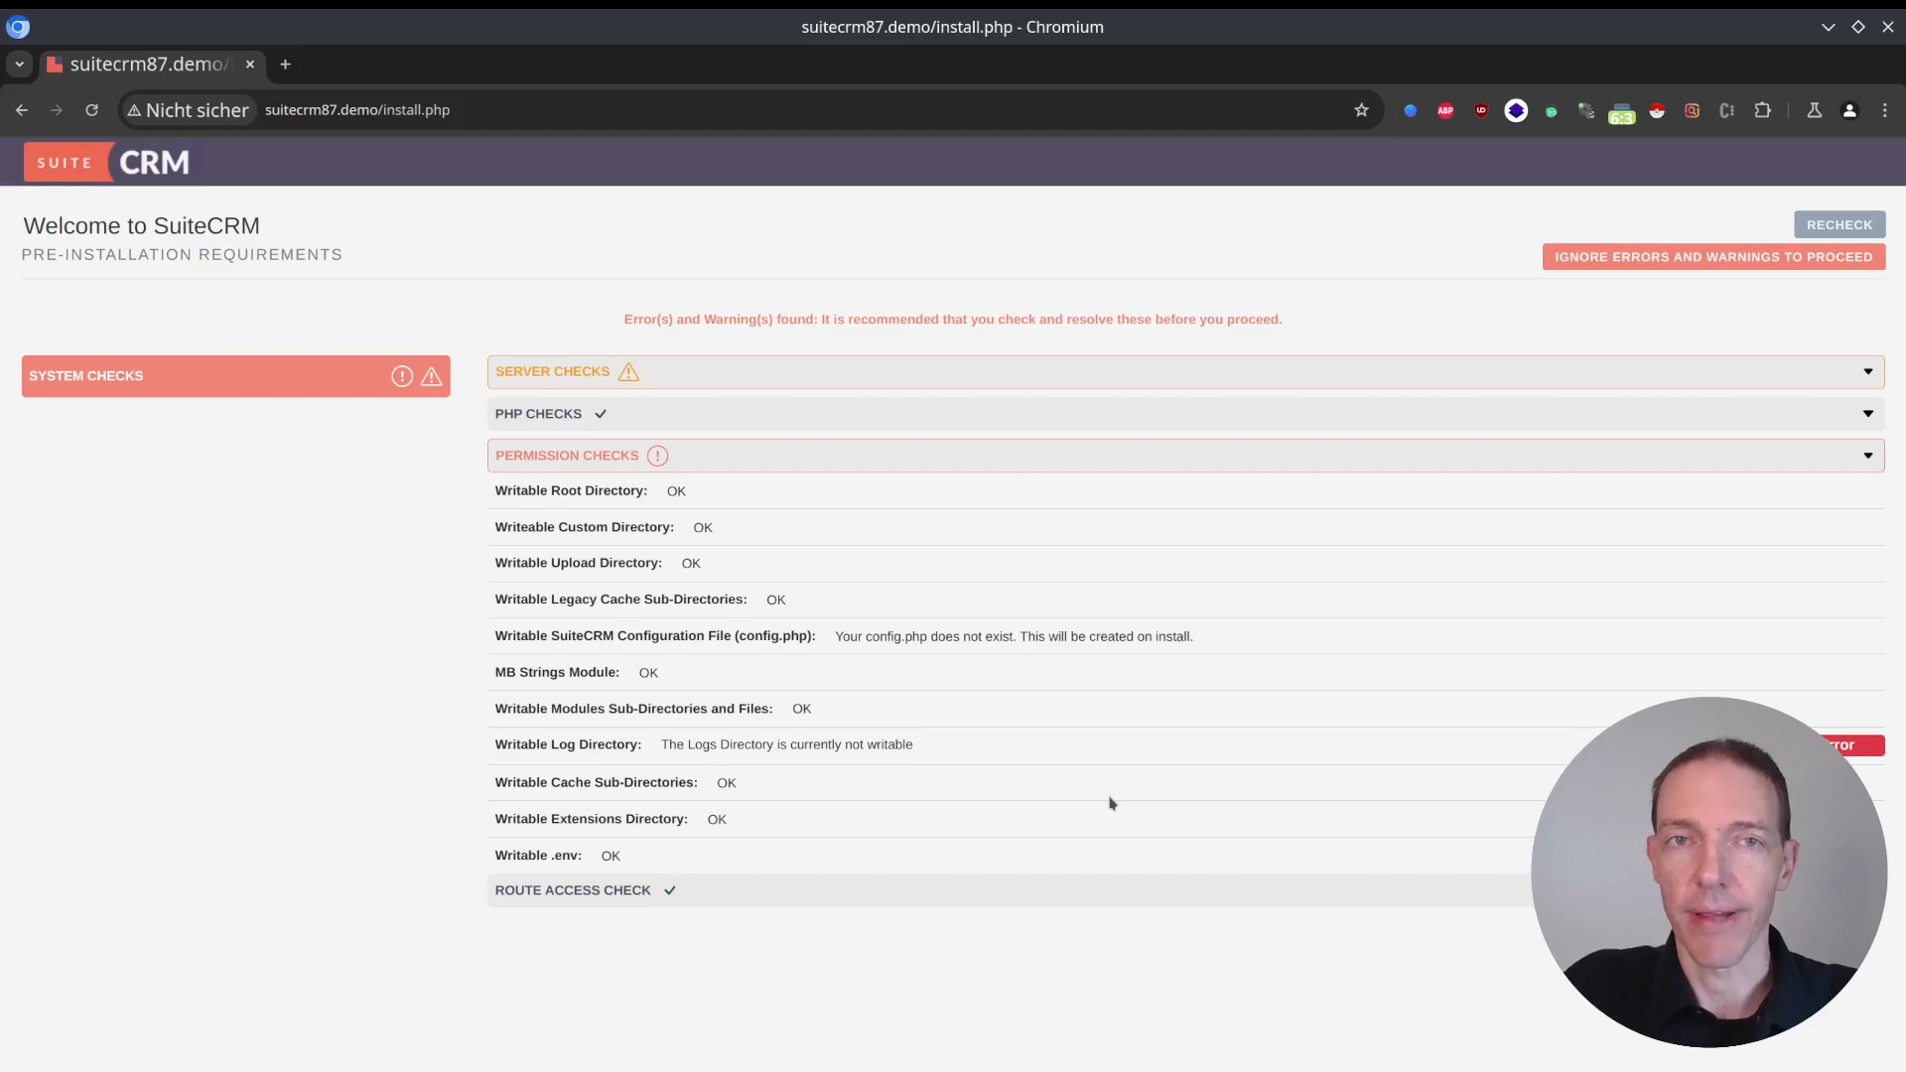
# Switch to the Konsole terminal, list the SuiteCRM directory with ls -lah and examine the logs folder's permissions.
pyautogui.hotkey('alt', 'Tab')
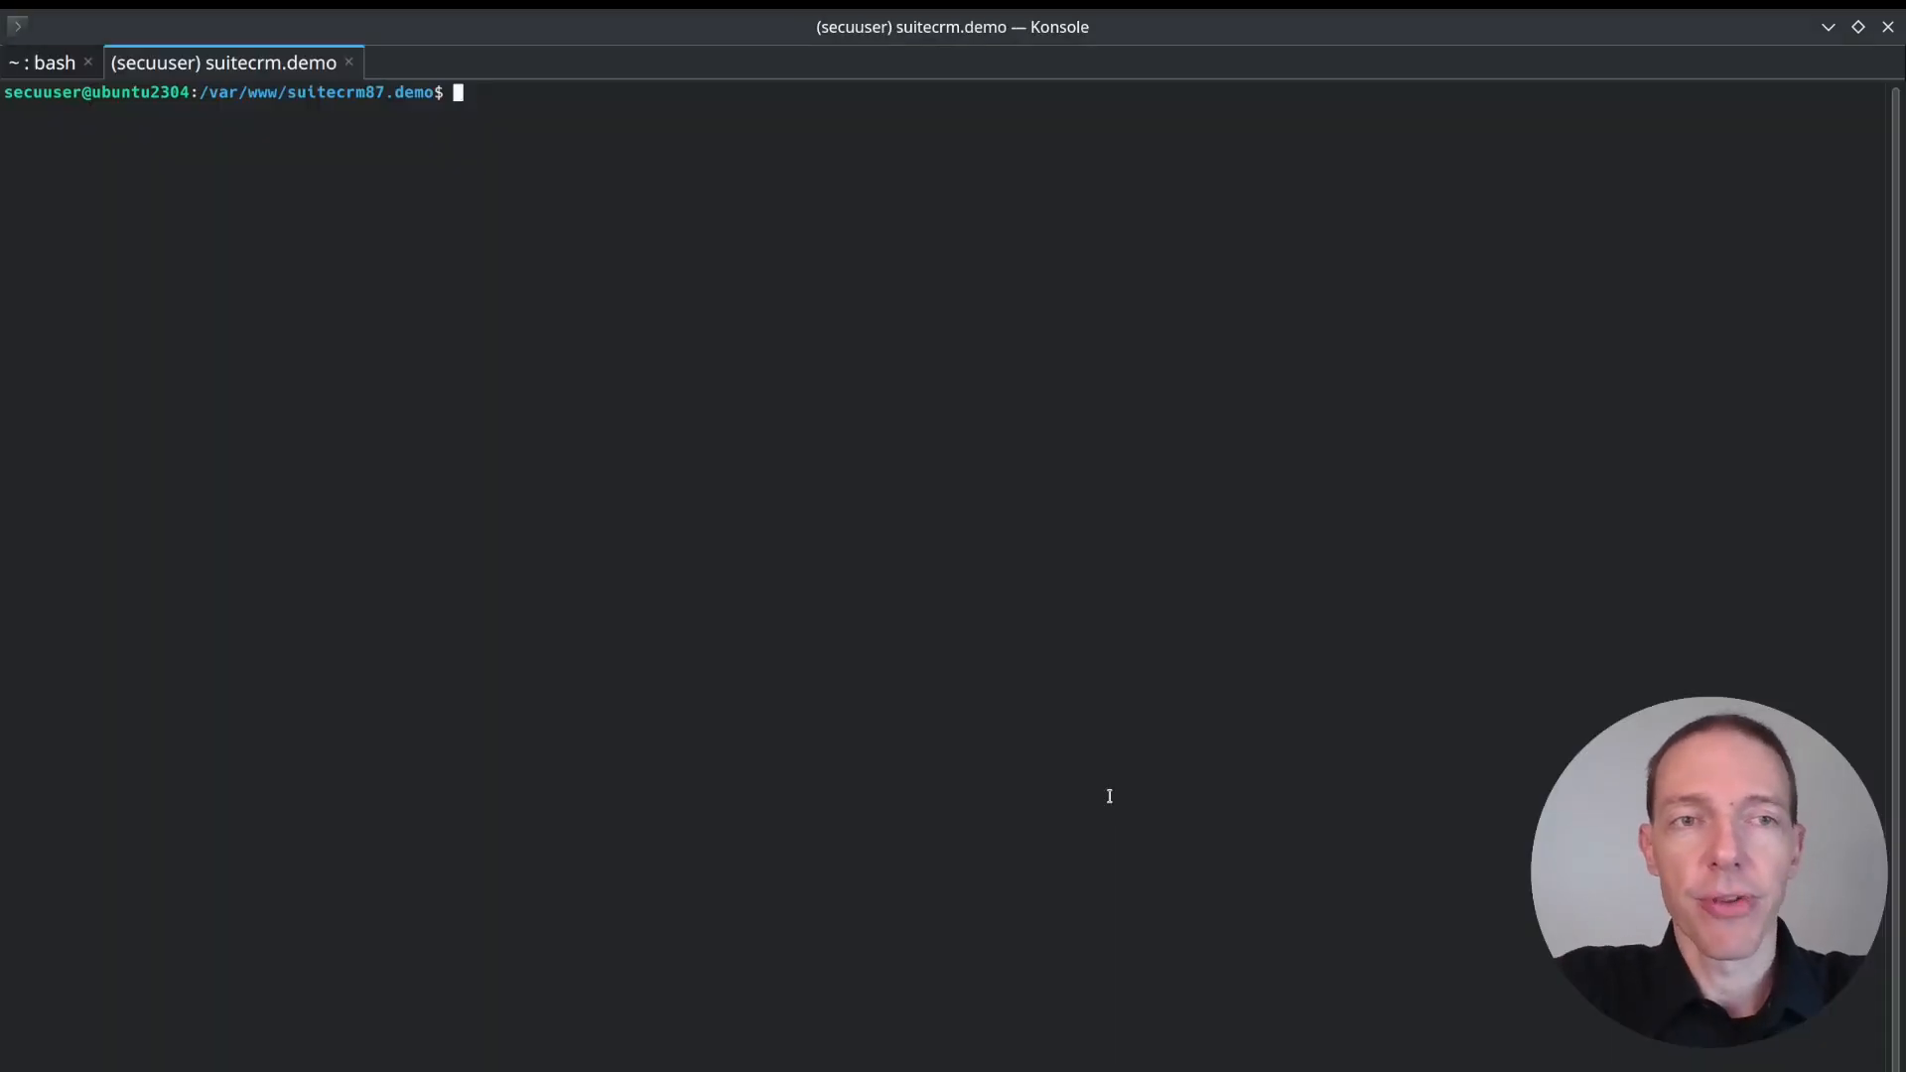
pyautogui.write('ls -lah')
pyautogui.press('Return')
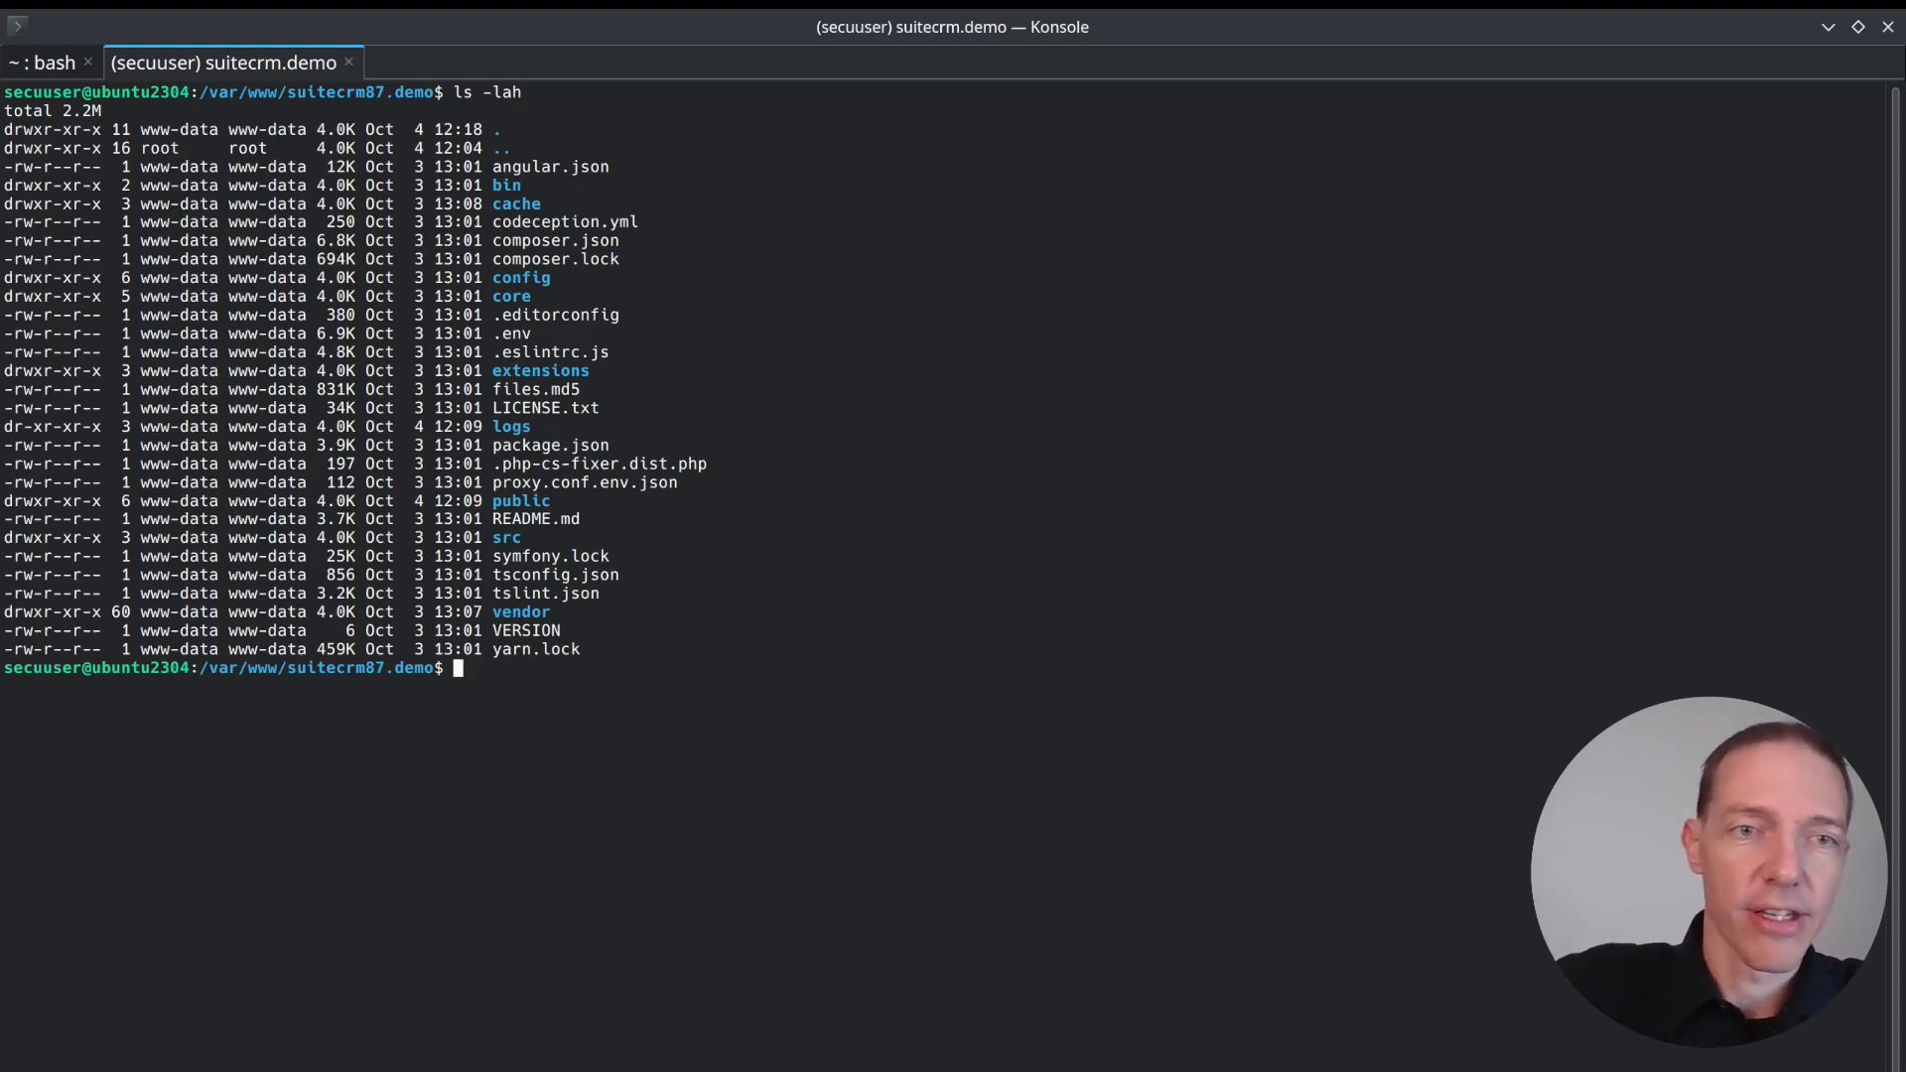
pyautogui.moveTo(537, 427); pyautogui.dragTo(2, 427)
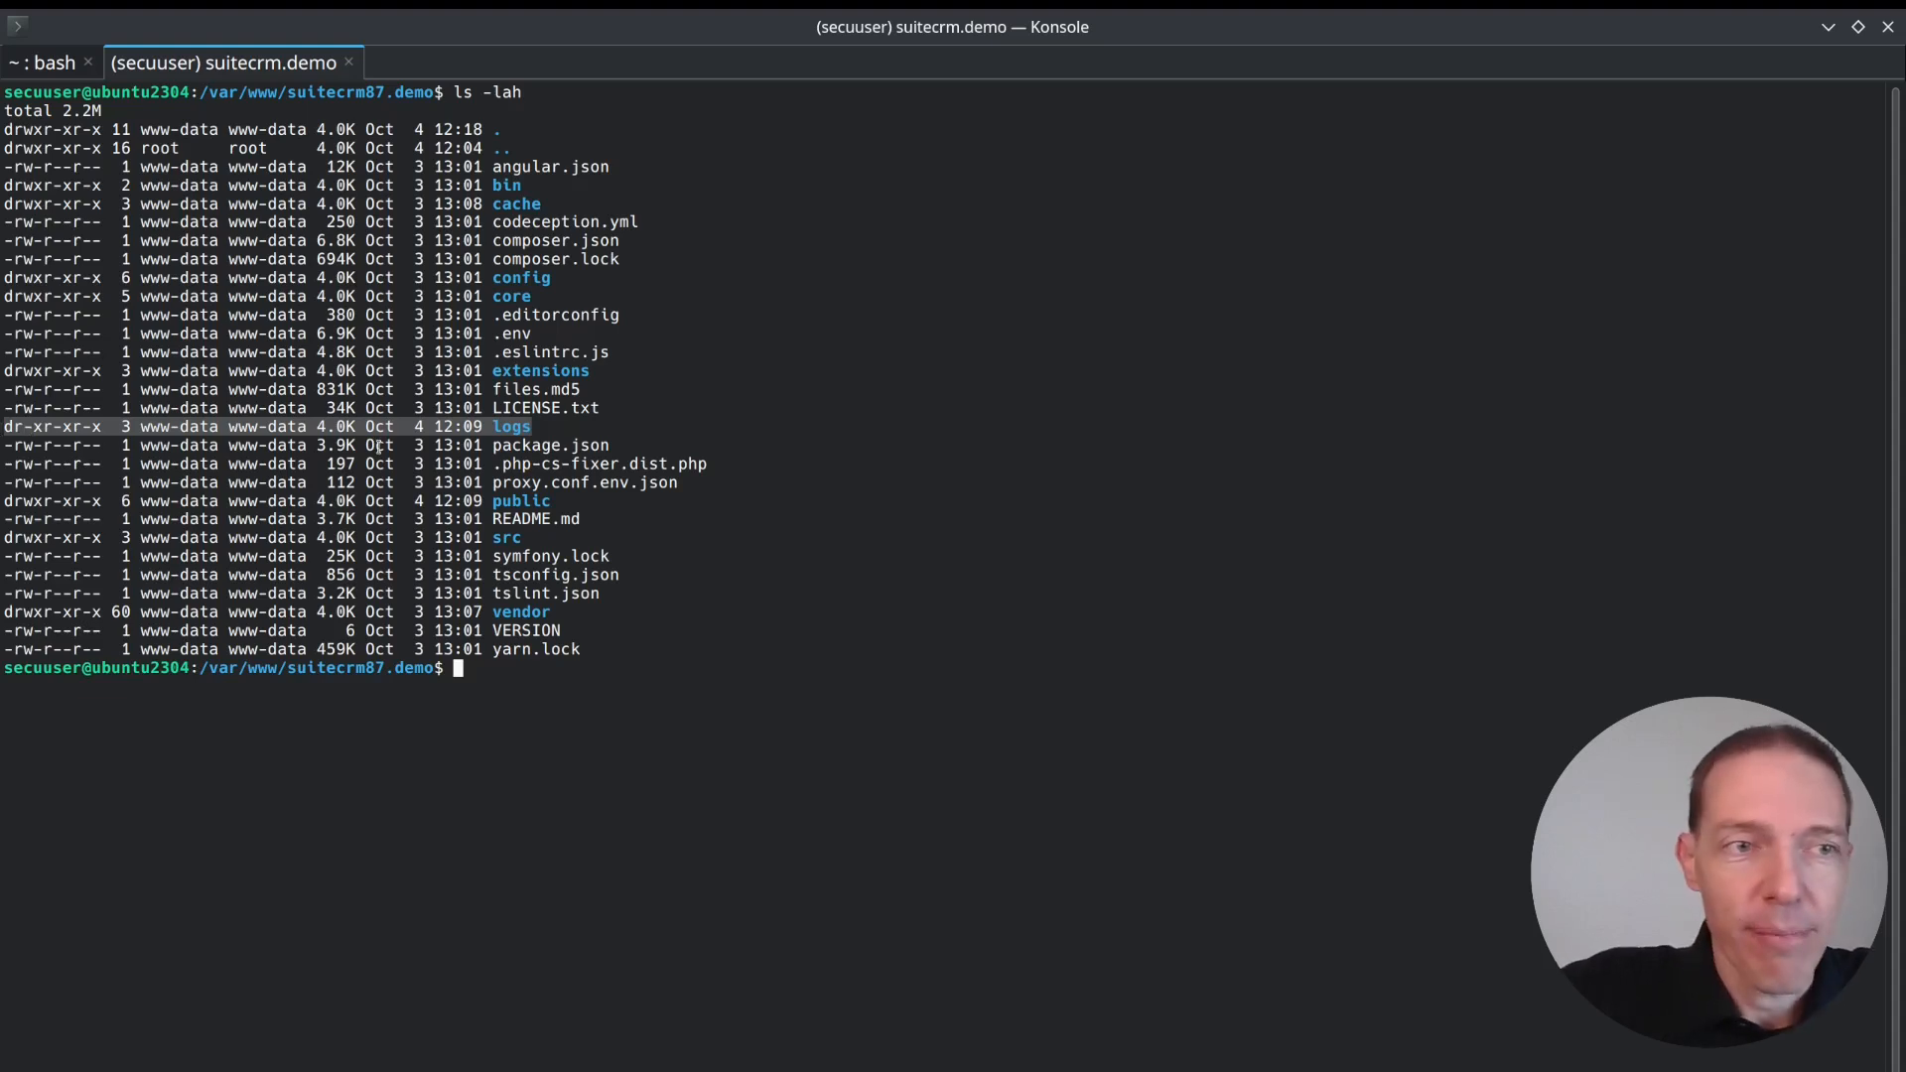
pyautogui.click(23, 430)
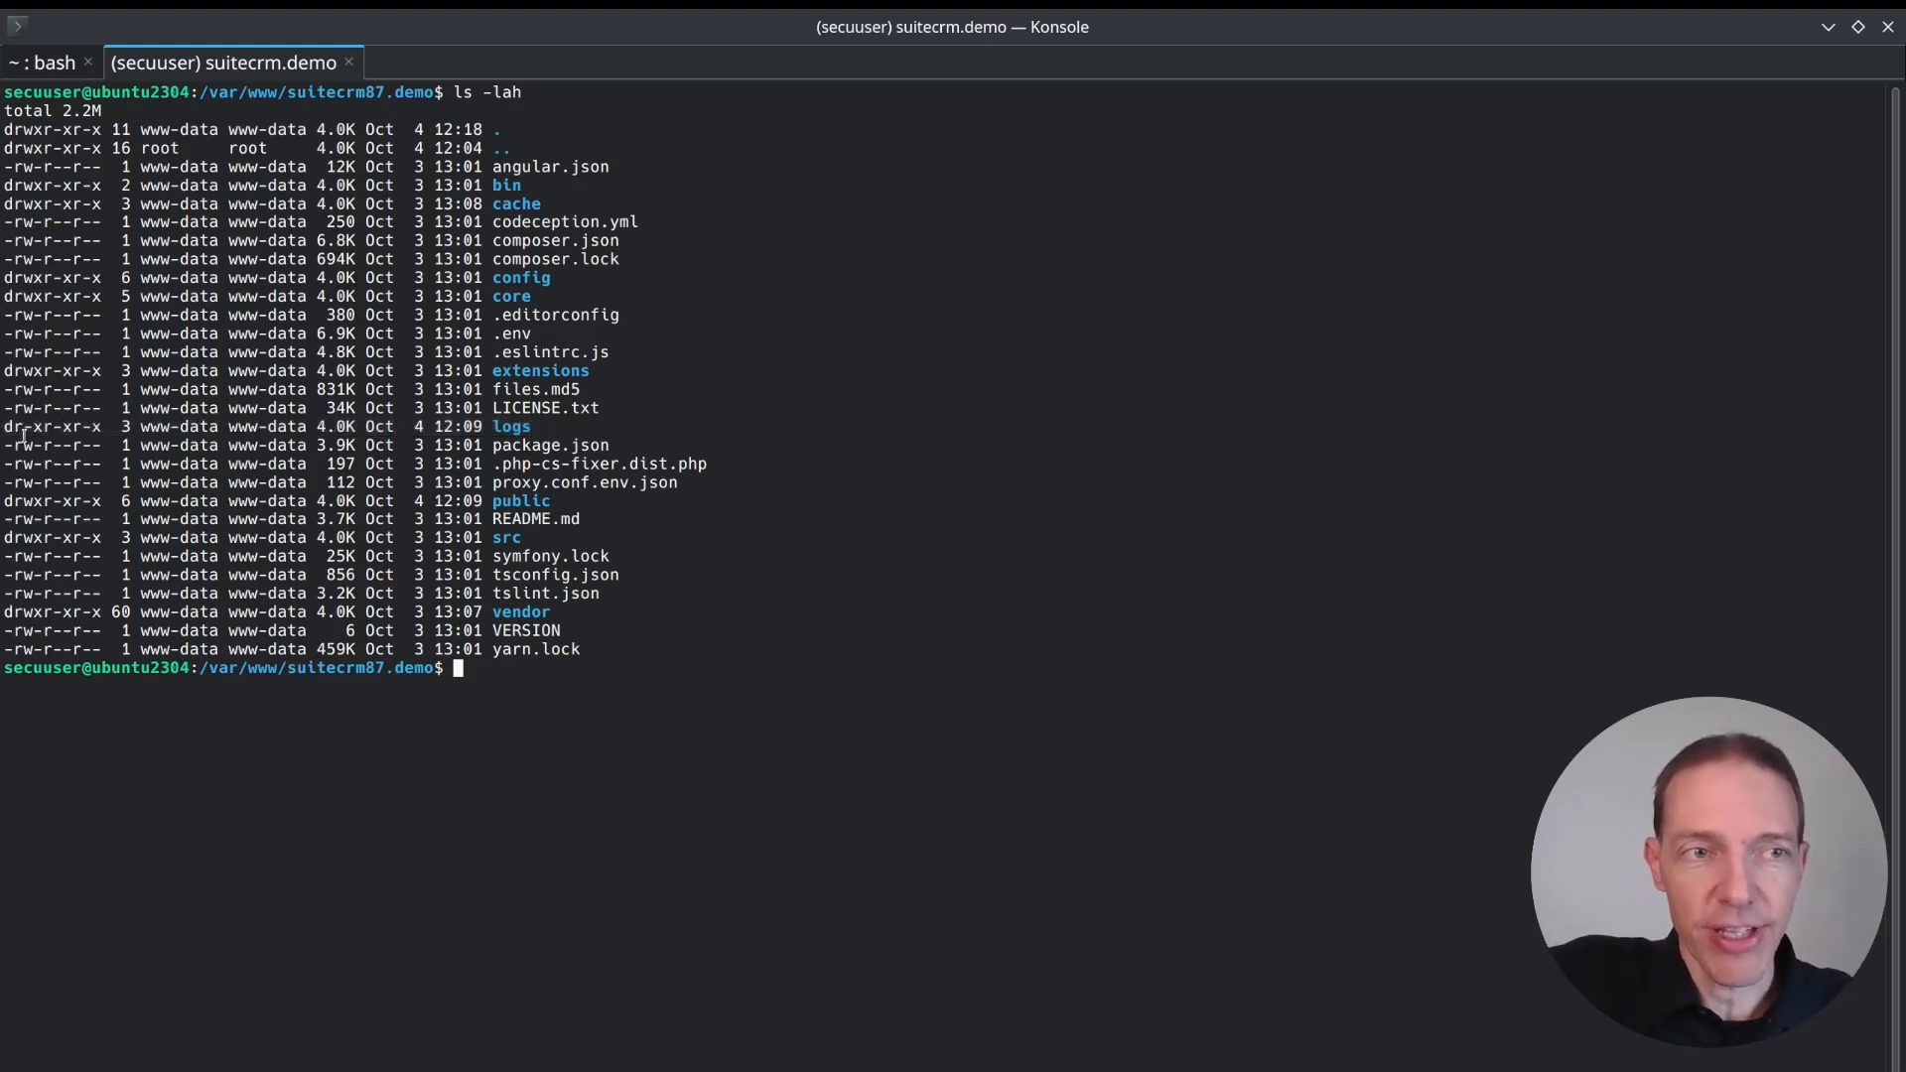
pyautogui.moveTo(24, 430); pyautogui.dragTo(34, 430)
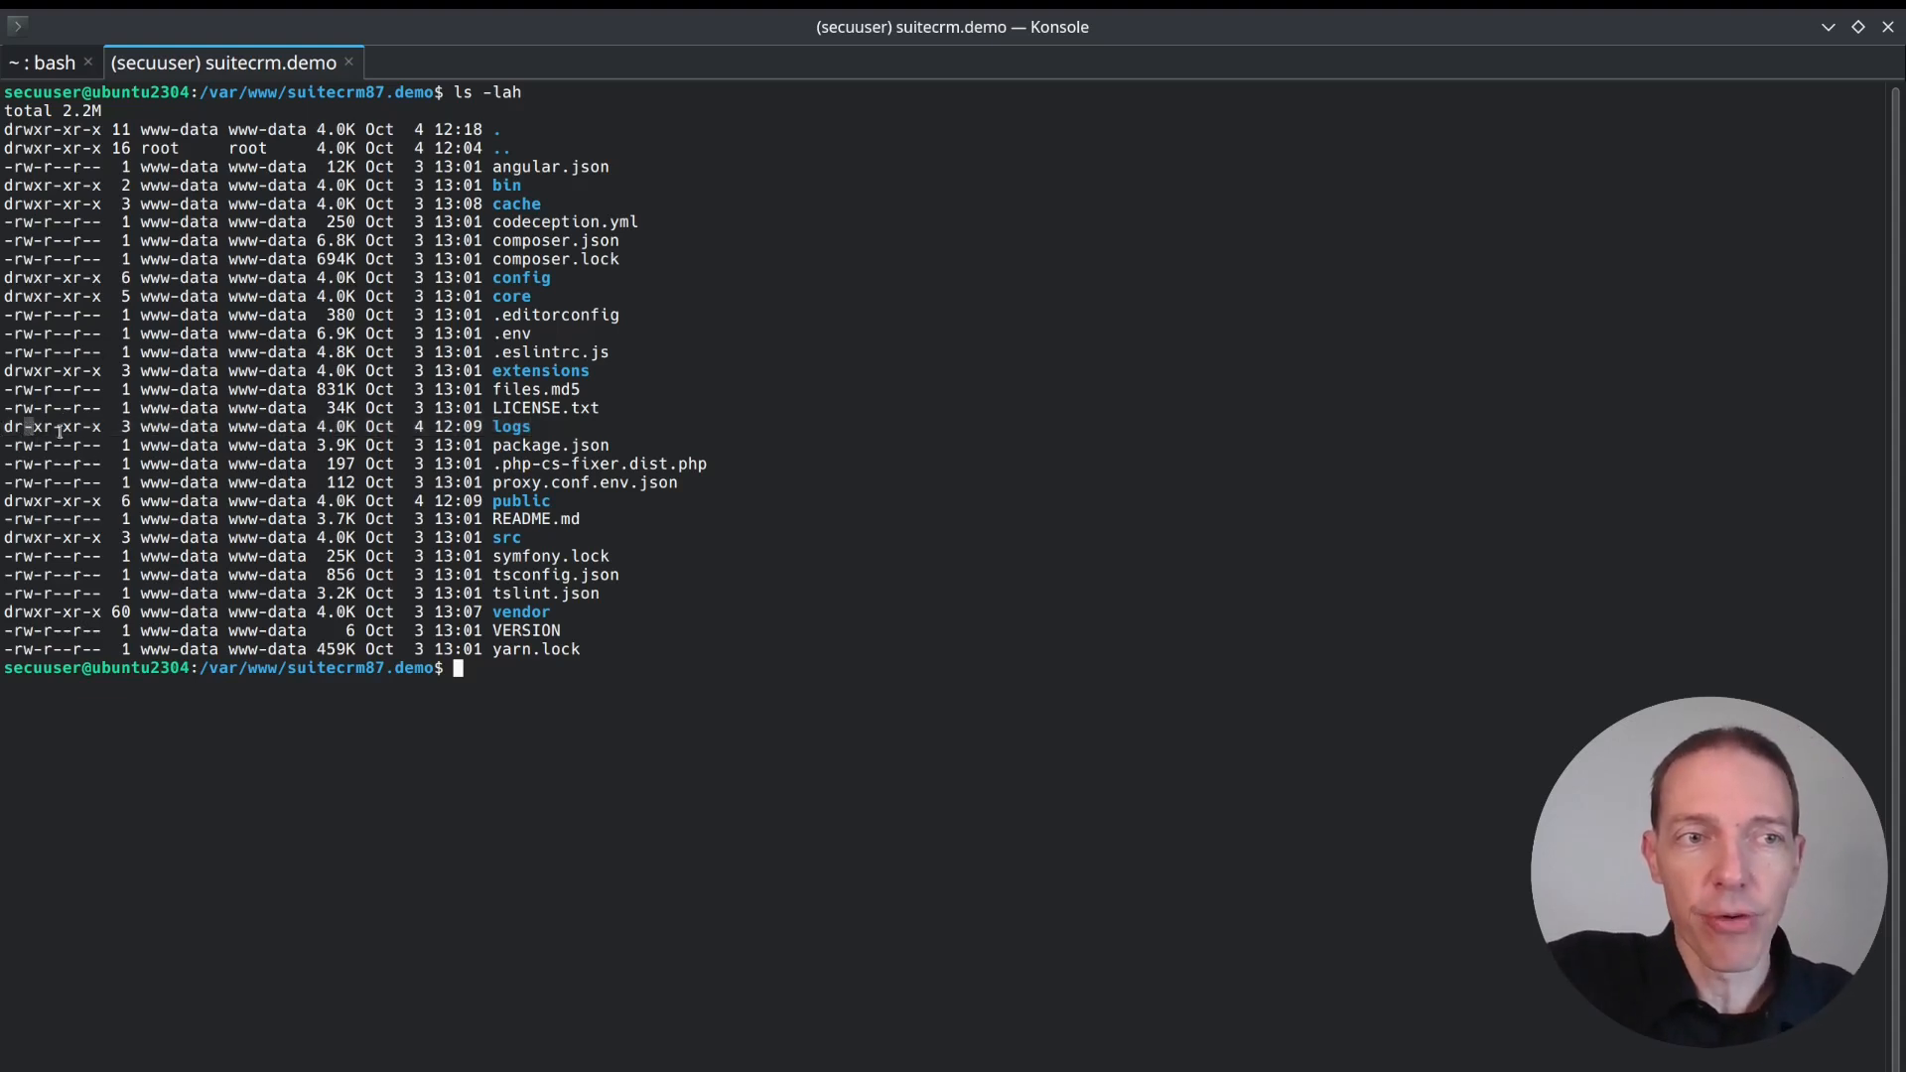
pyautogui.click(590, 678)
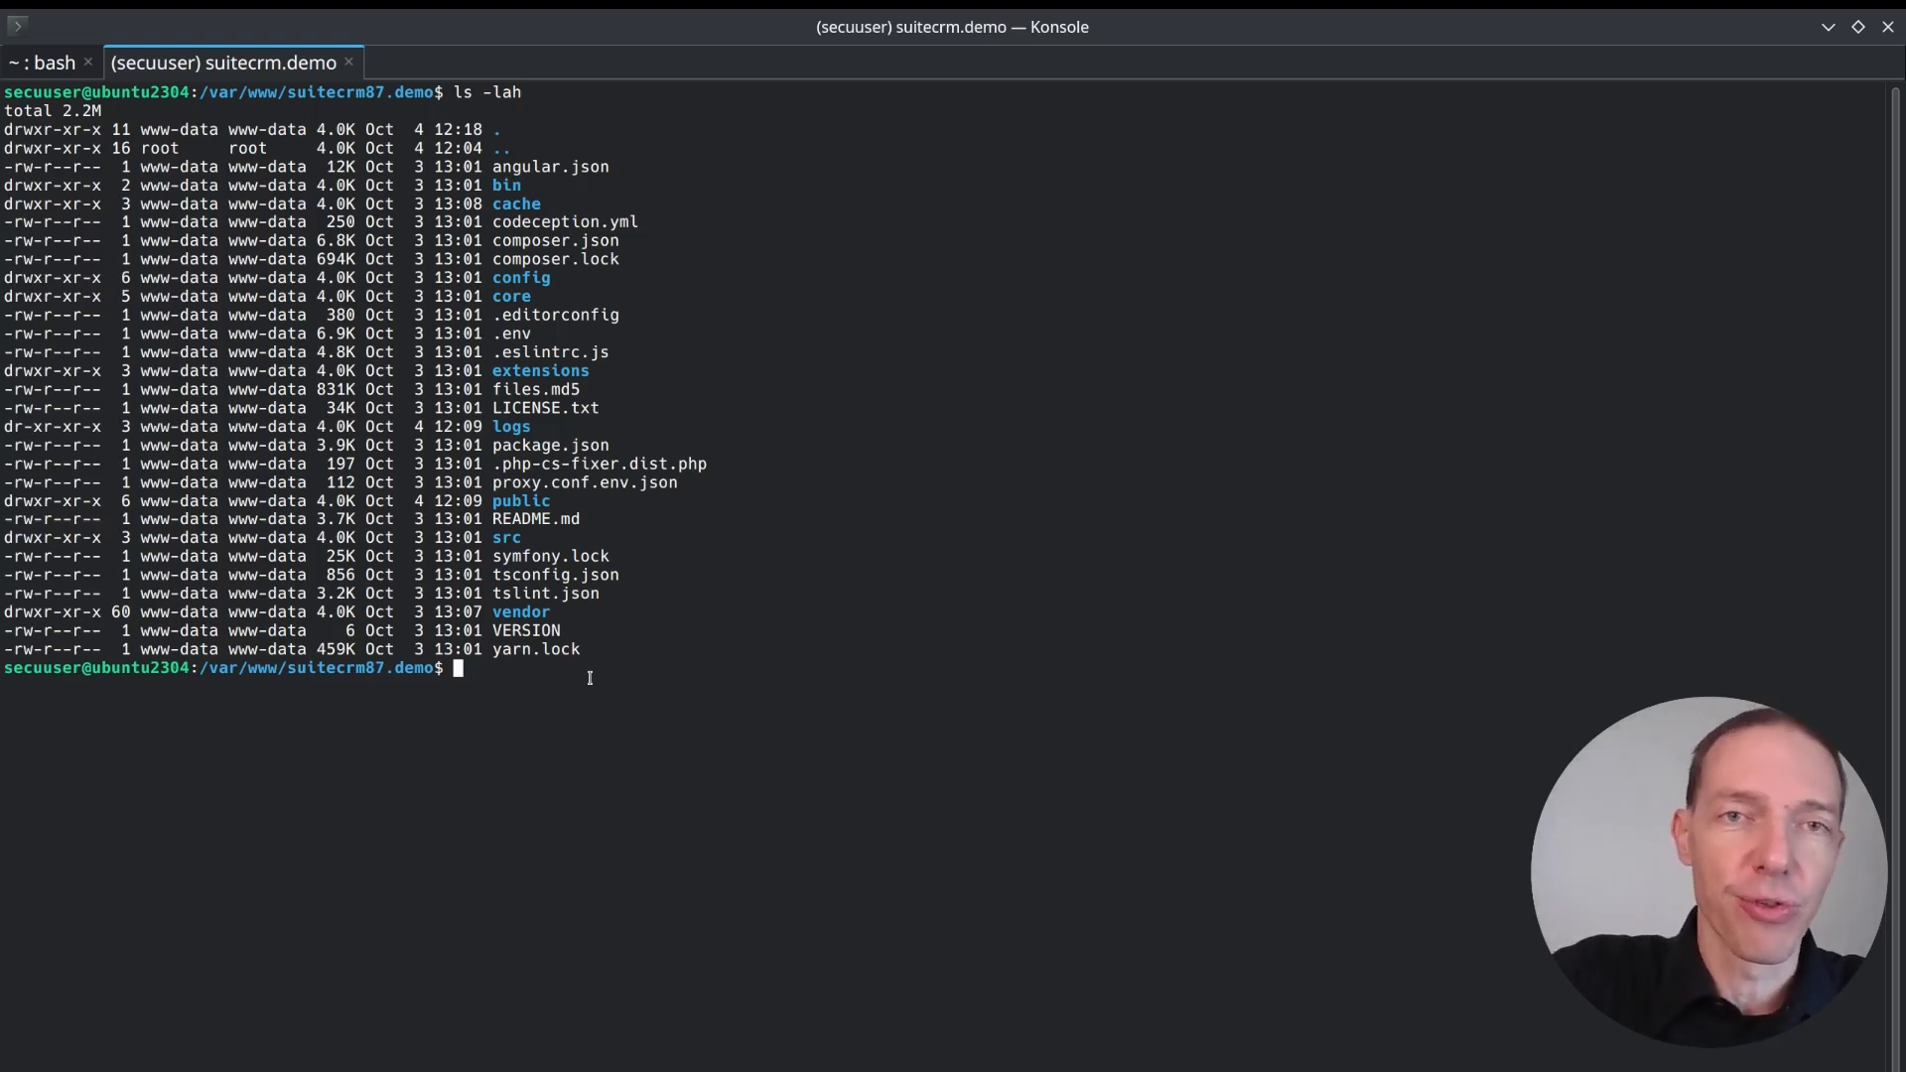
# Give the owner write permission on the logs folder by running sudo -u www-data chmod u+w logs.
pyautogui.write('s')
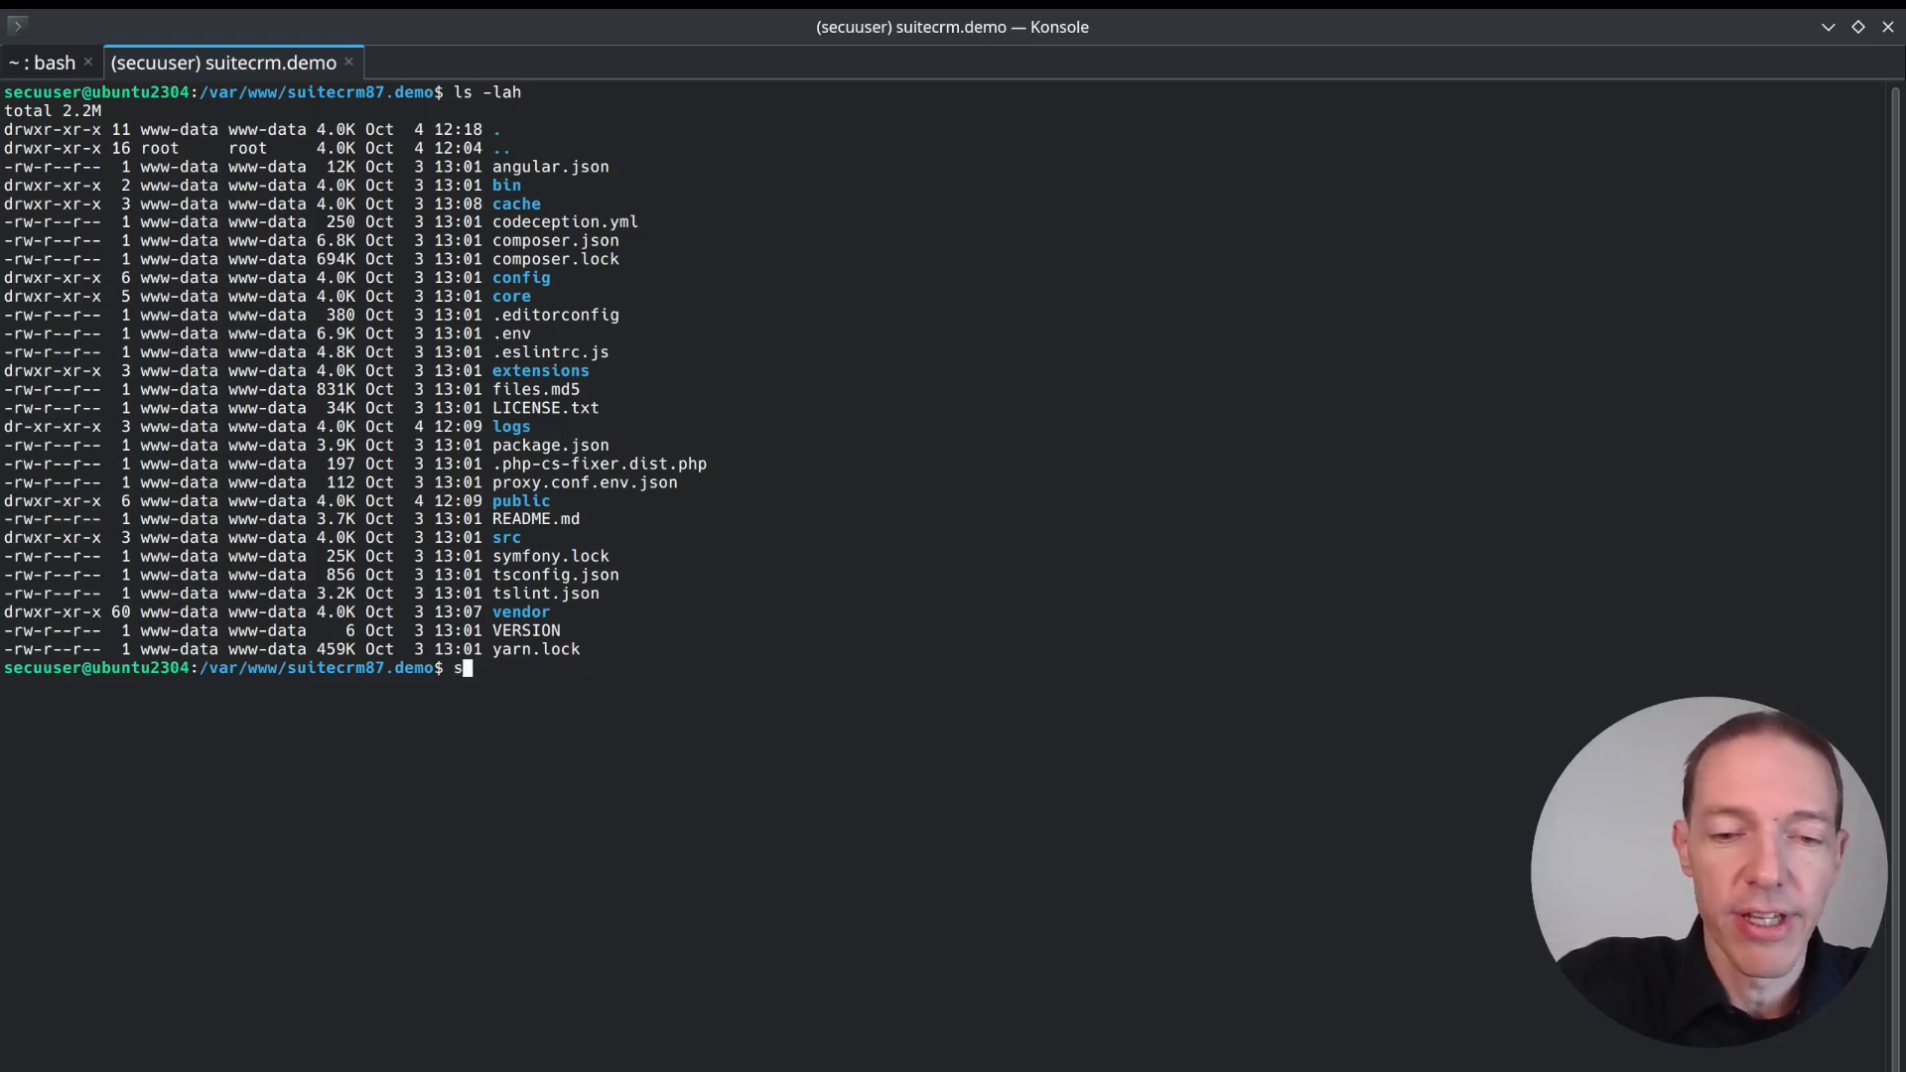
pyautogui.write('udo -u www-data')
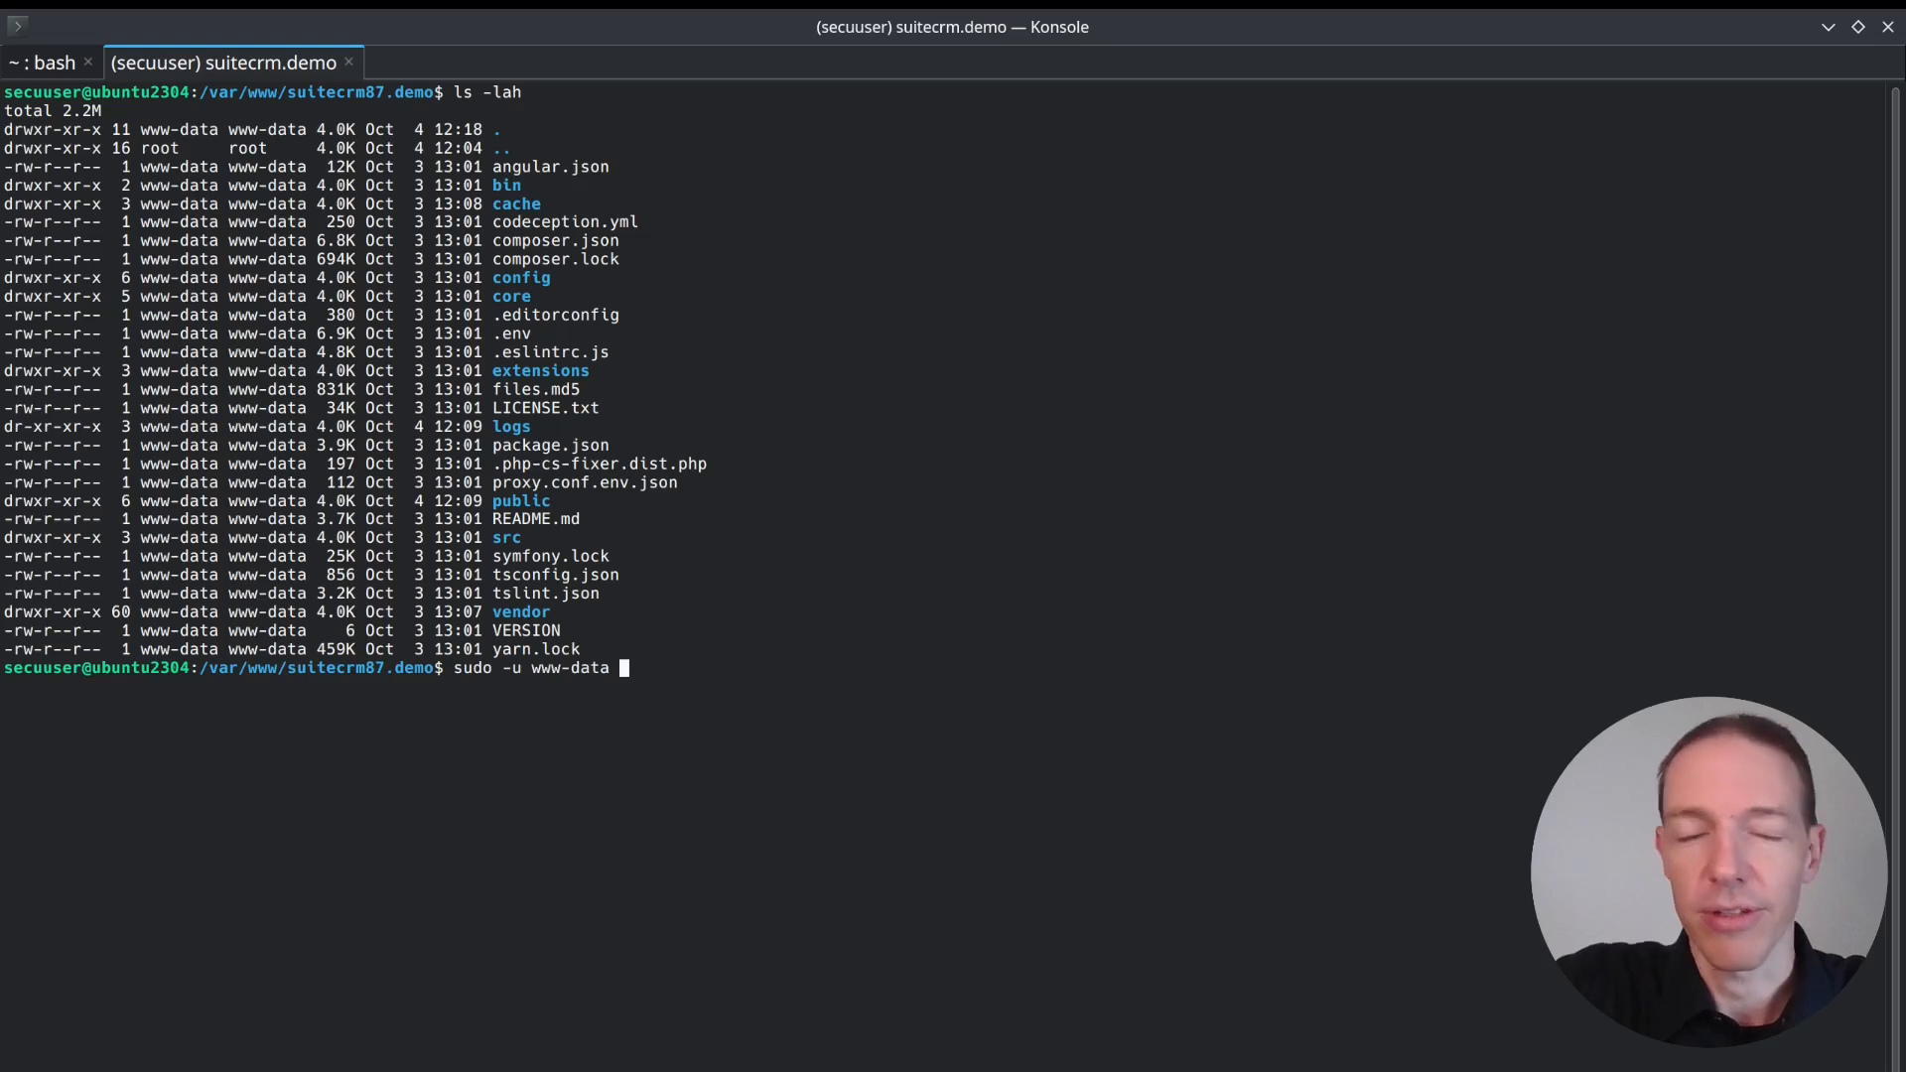
pyautogui.write('chmod')
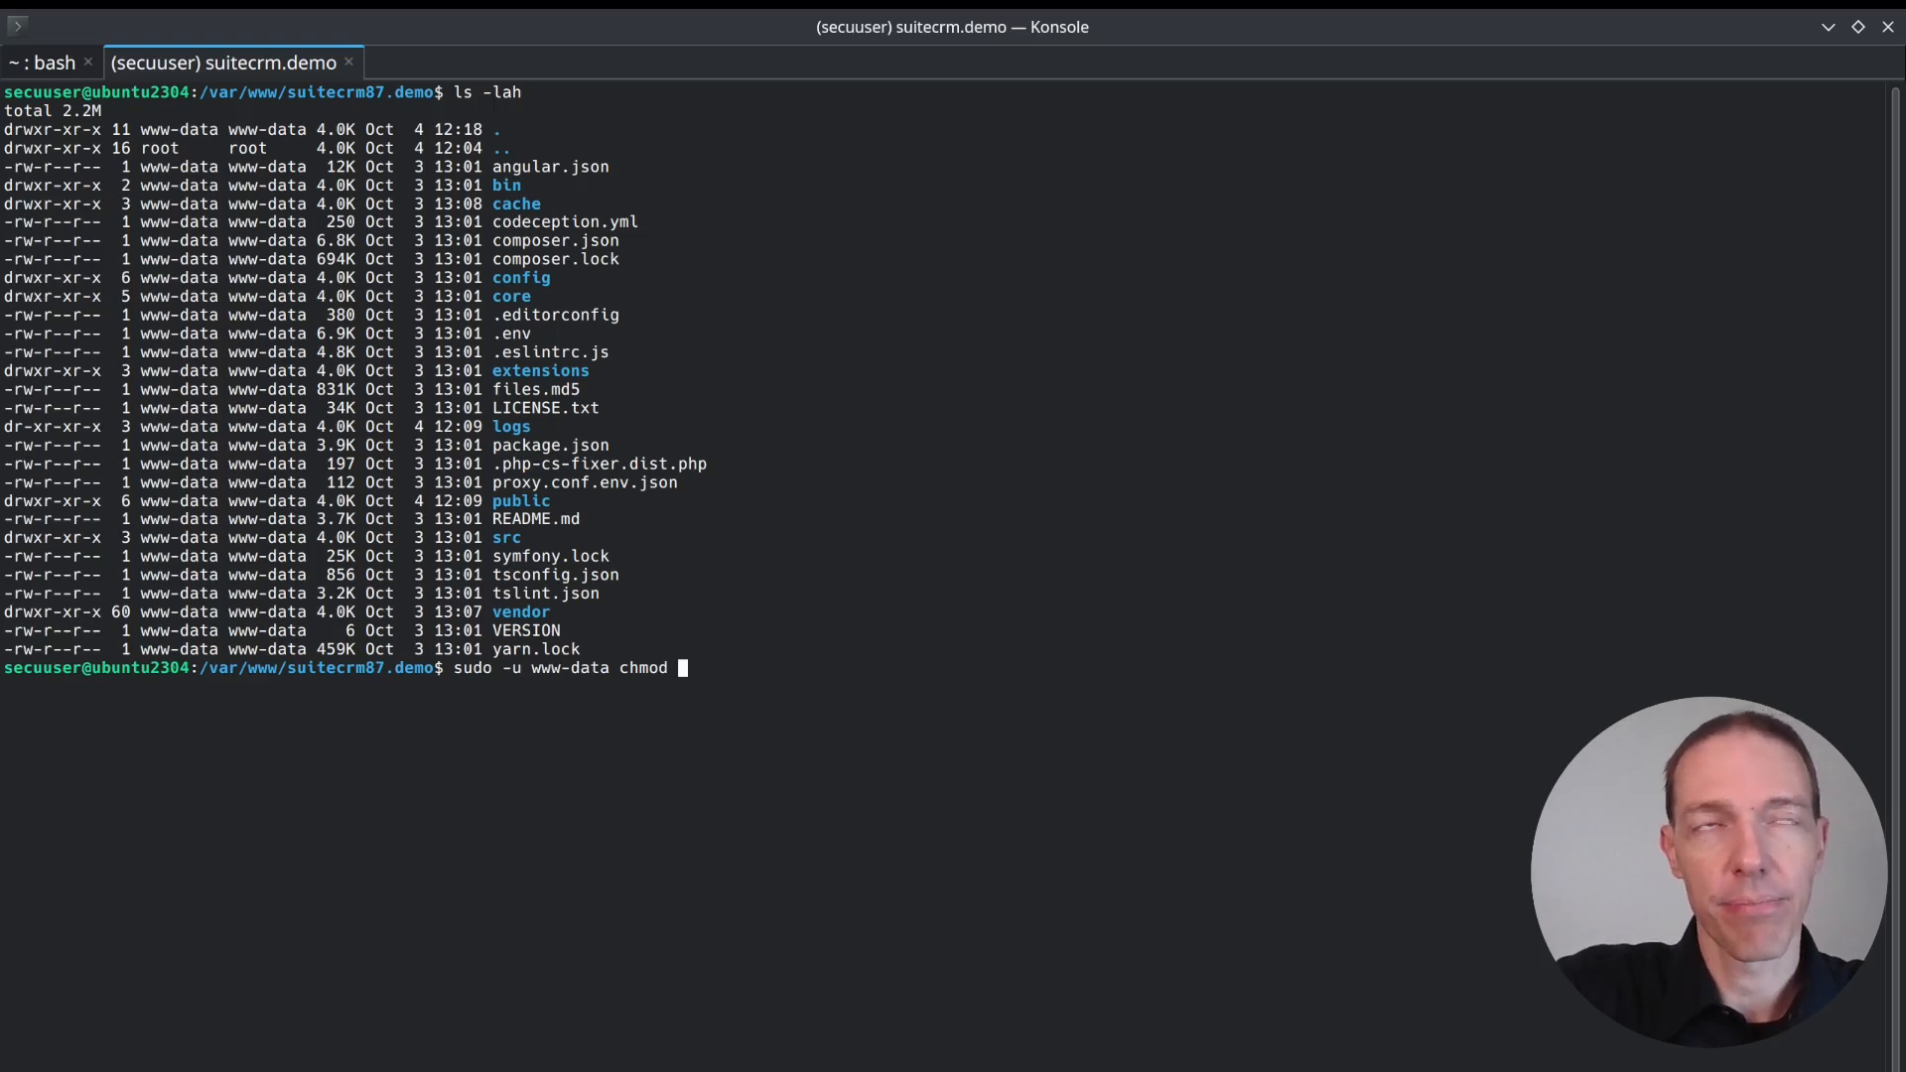
pyautogui.write('u')
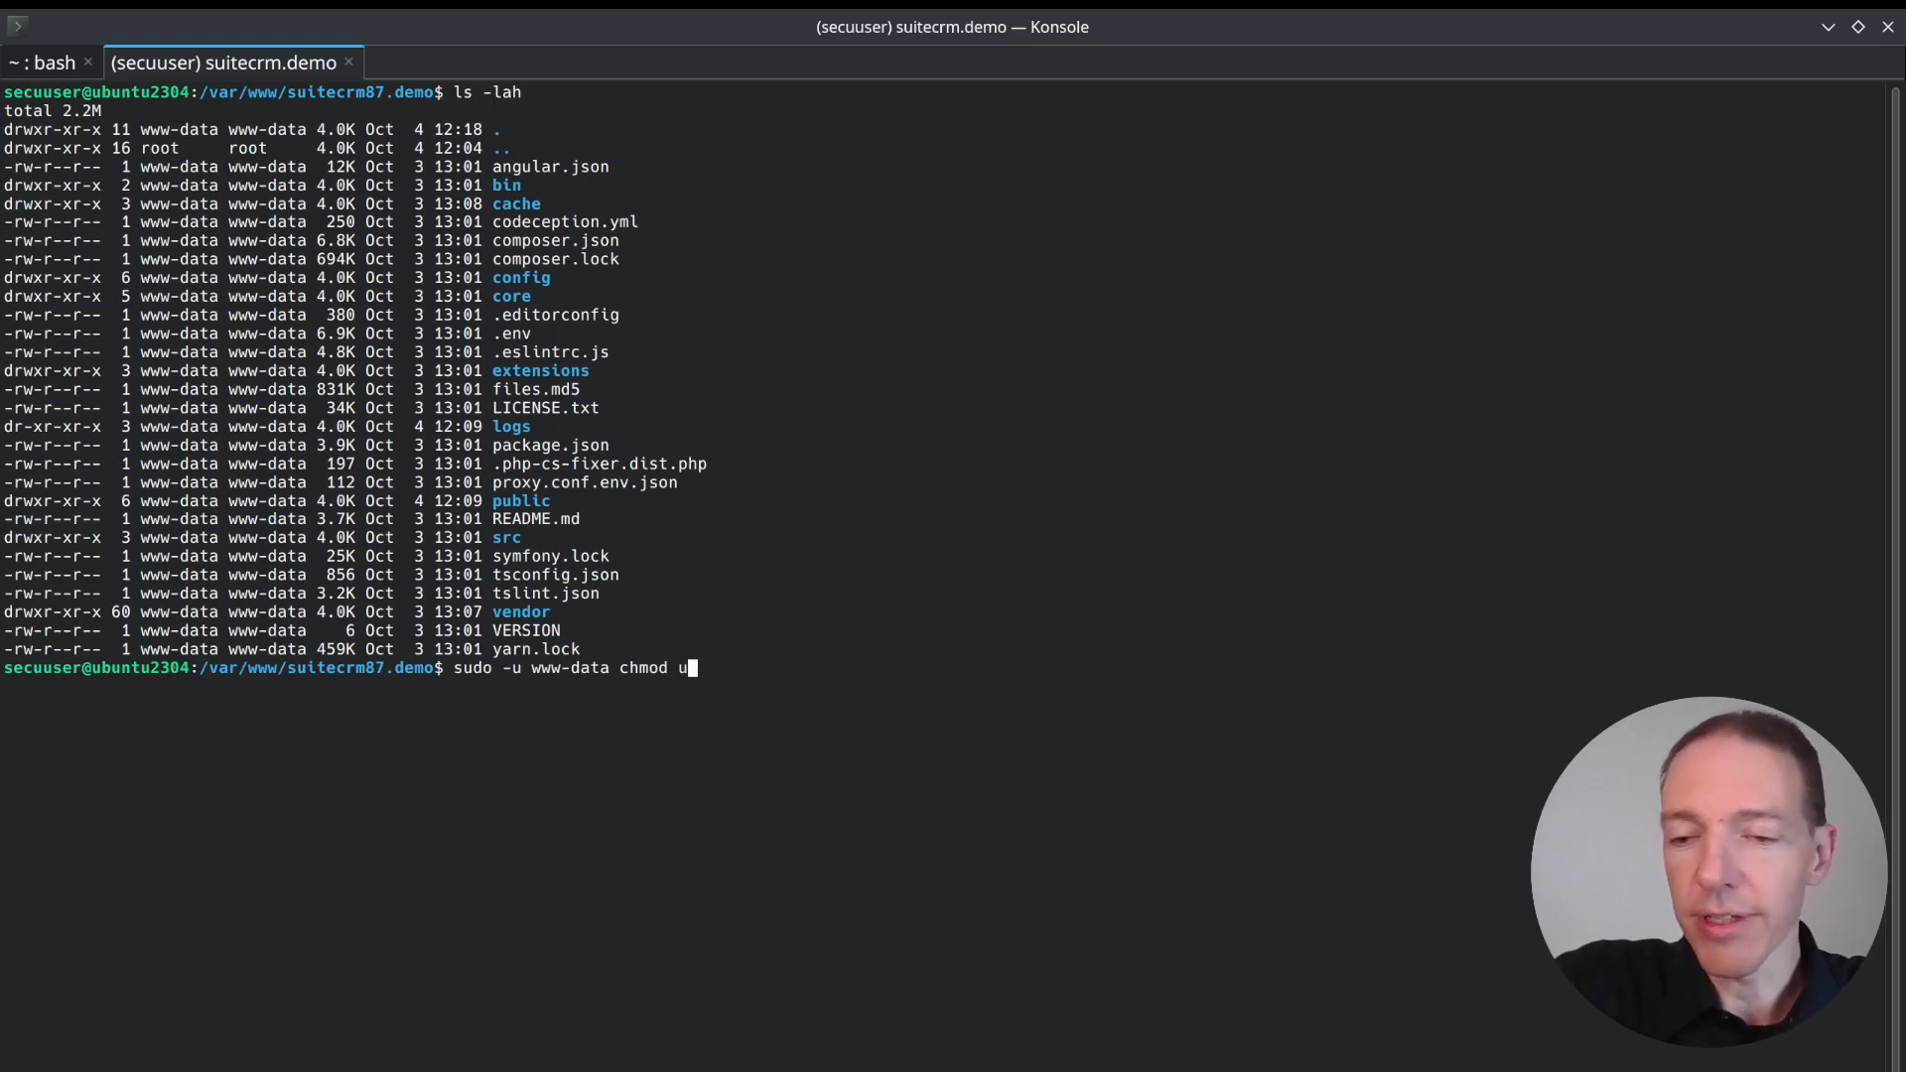
pyautogui.write('+')
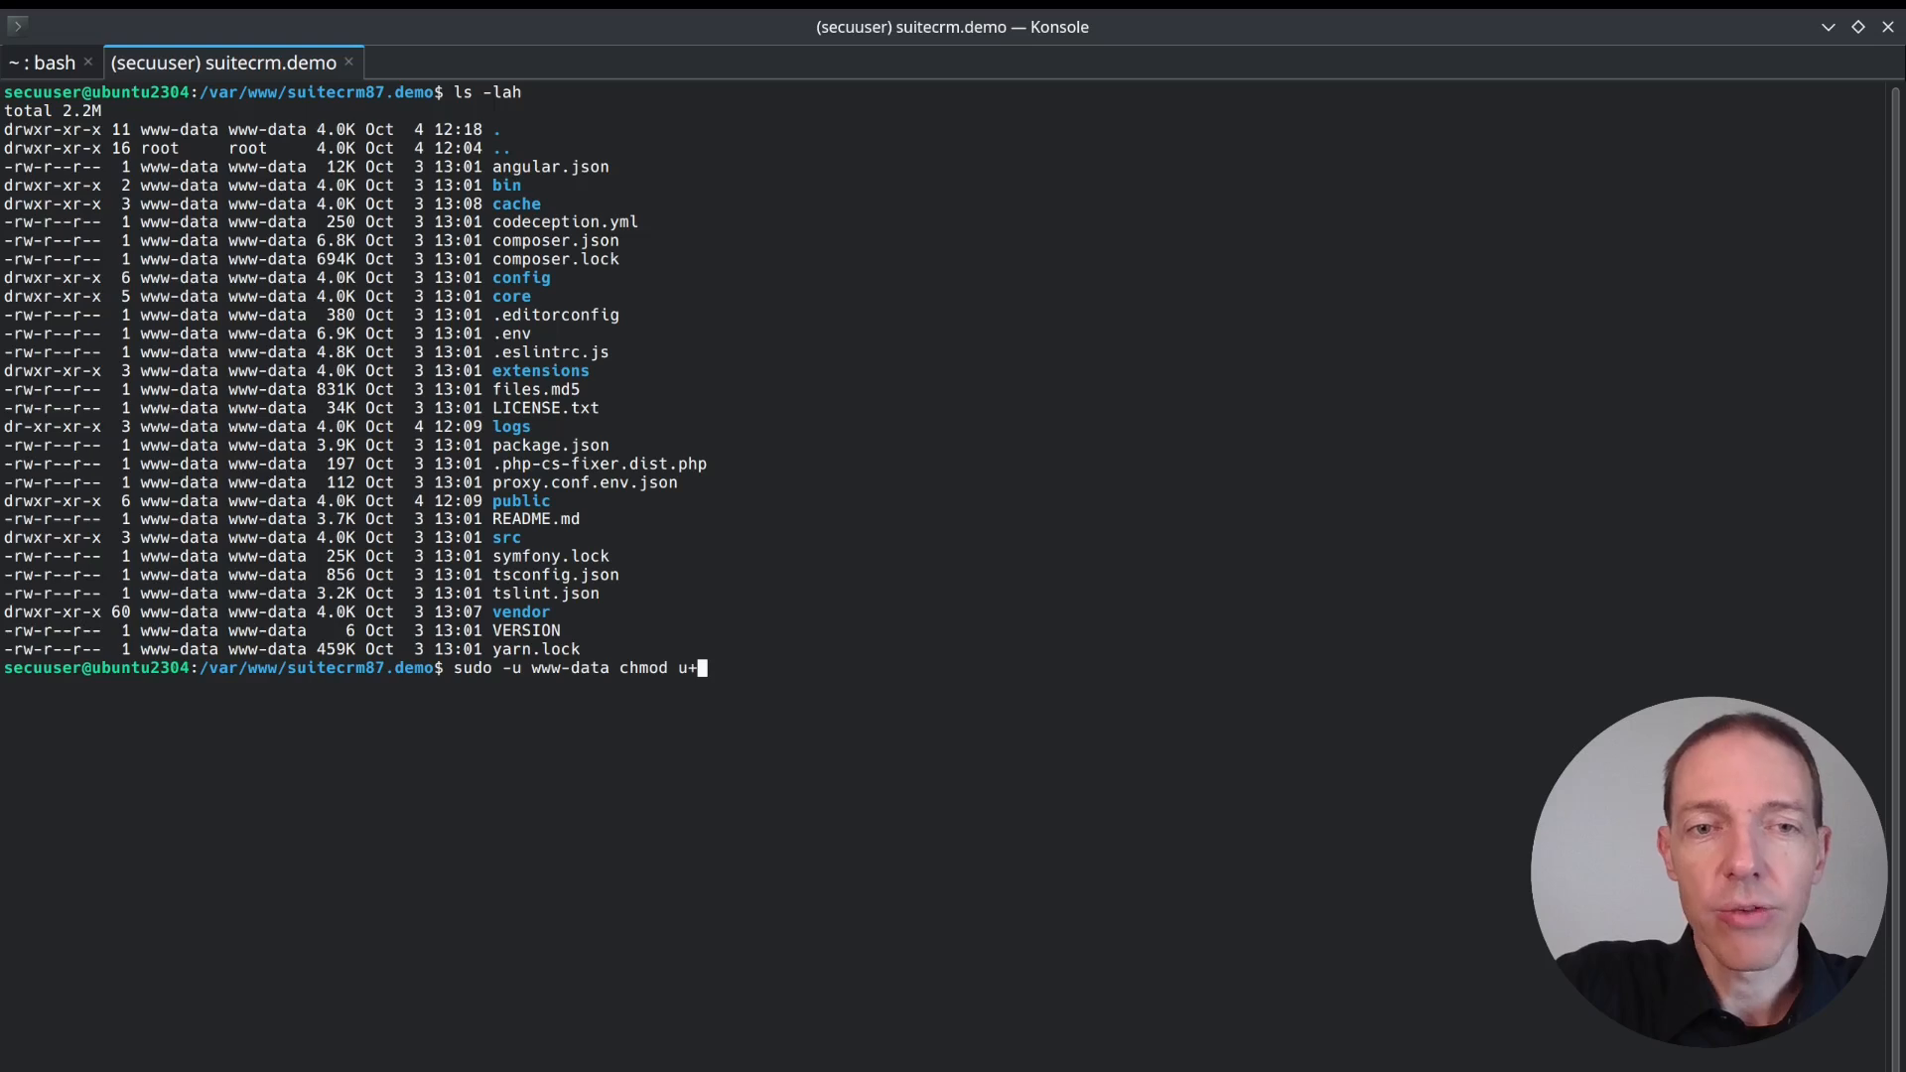
pyautogui.write('w logs')
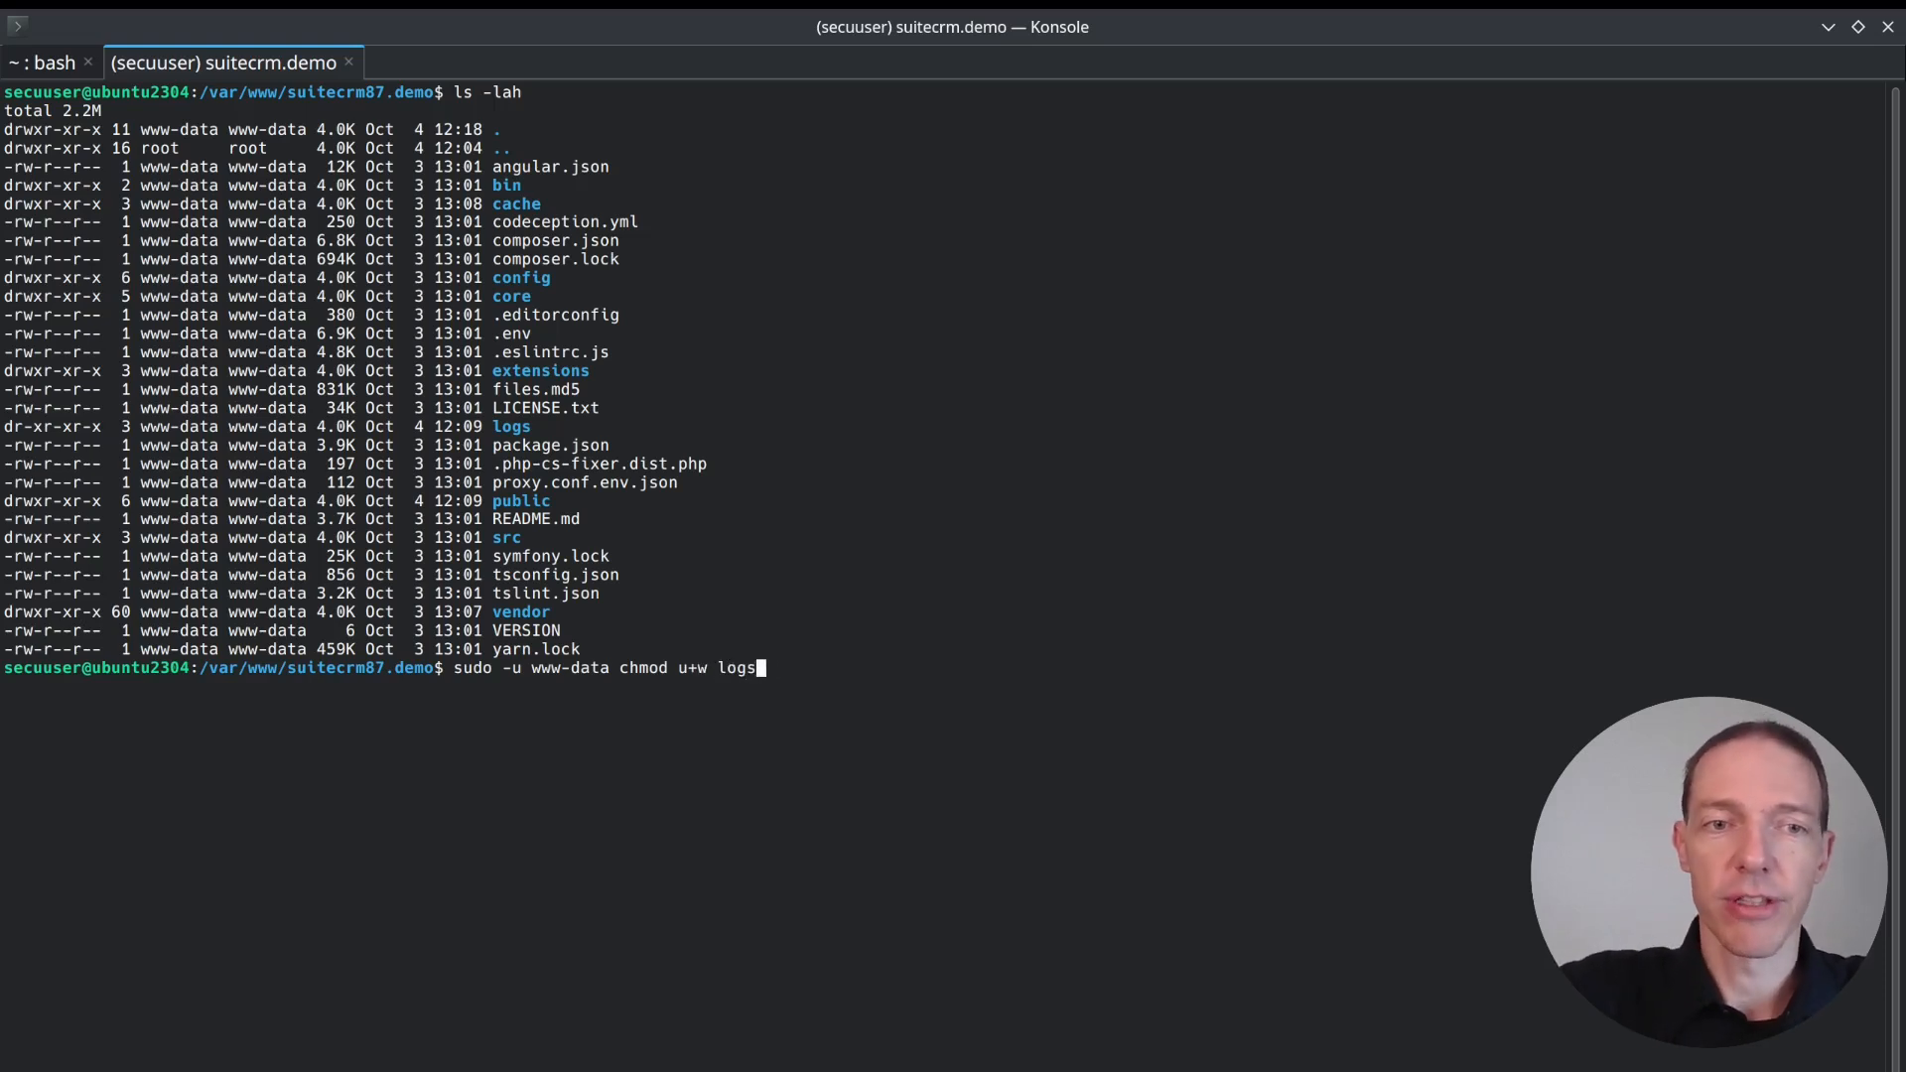
pyautogui.press('Return')
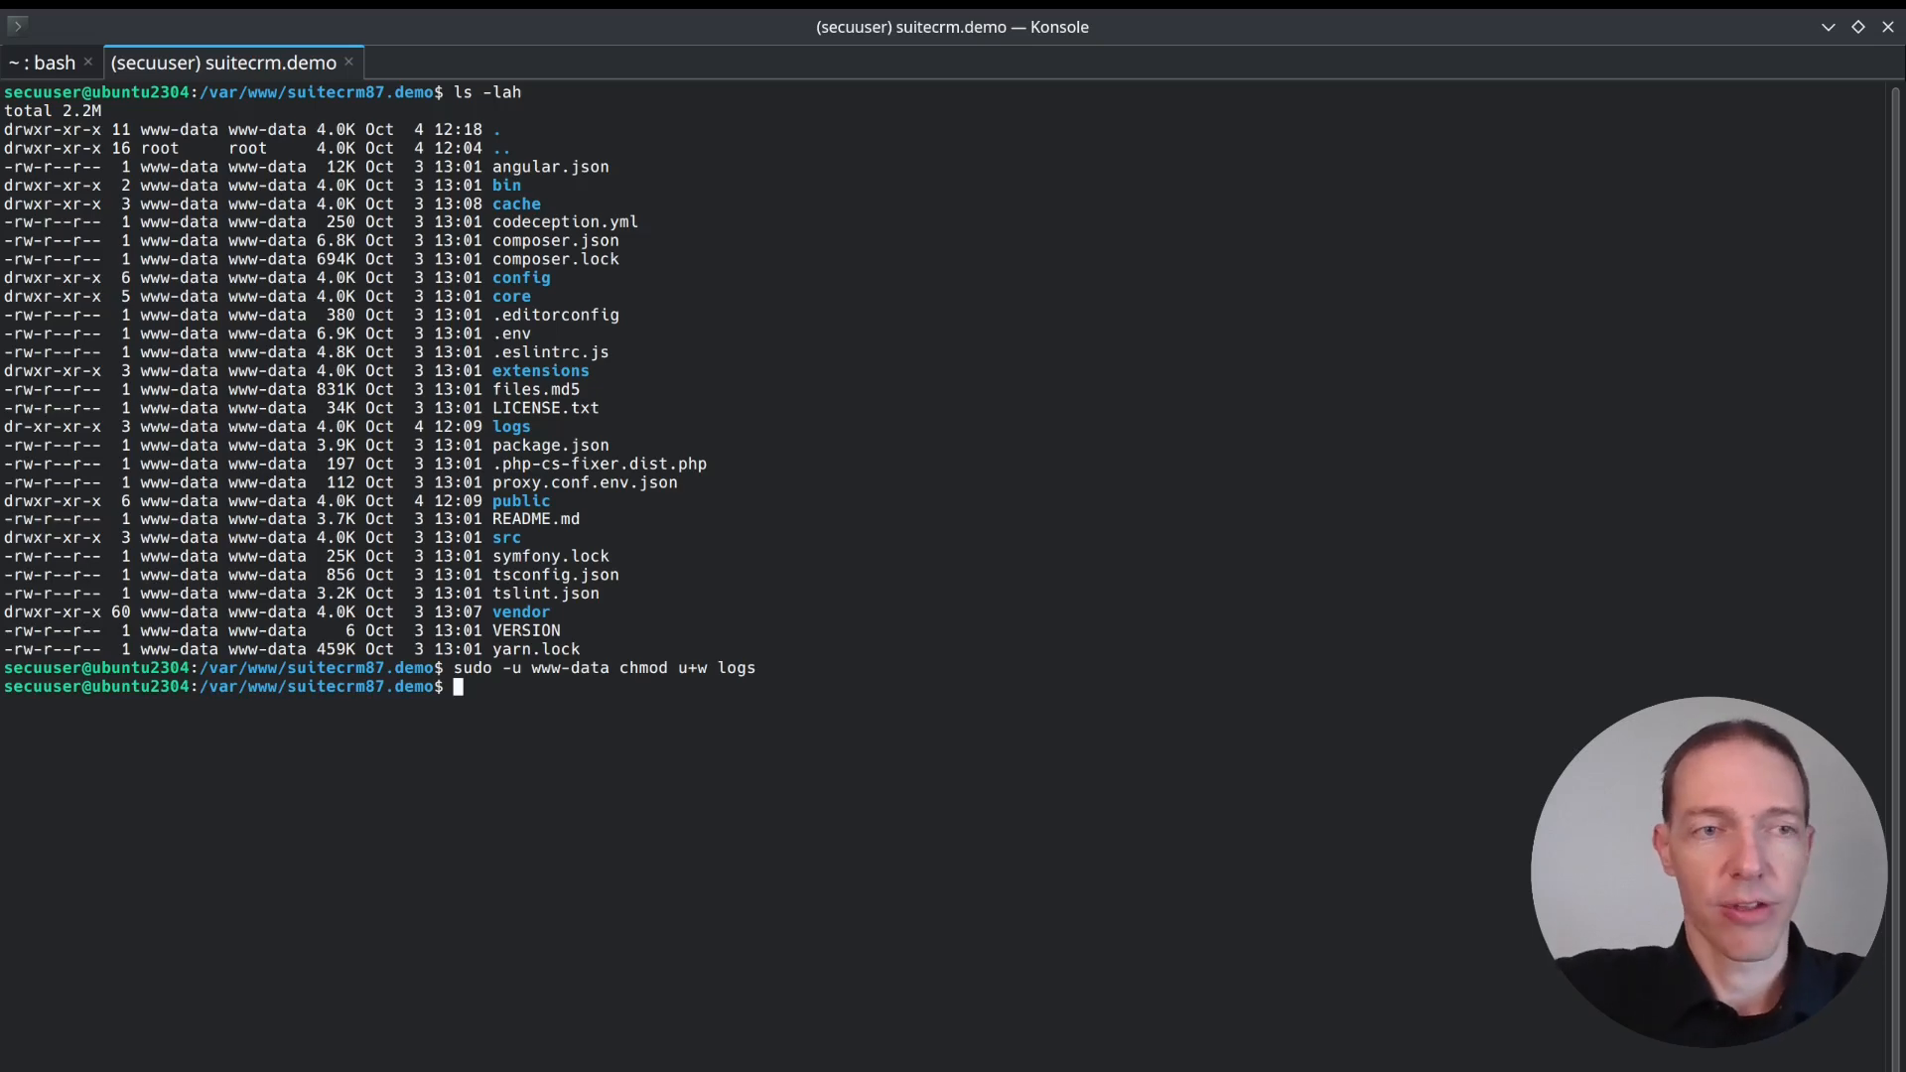
# List the directory again with ls -lah and check the owner permissions of the logs folder.
pyautogui.write('ls -lah')
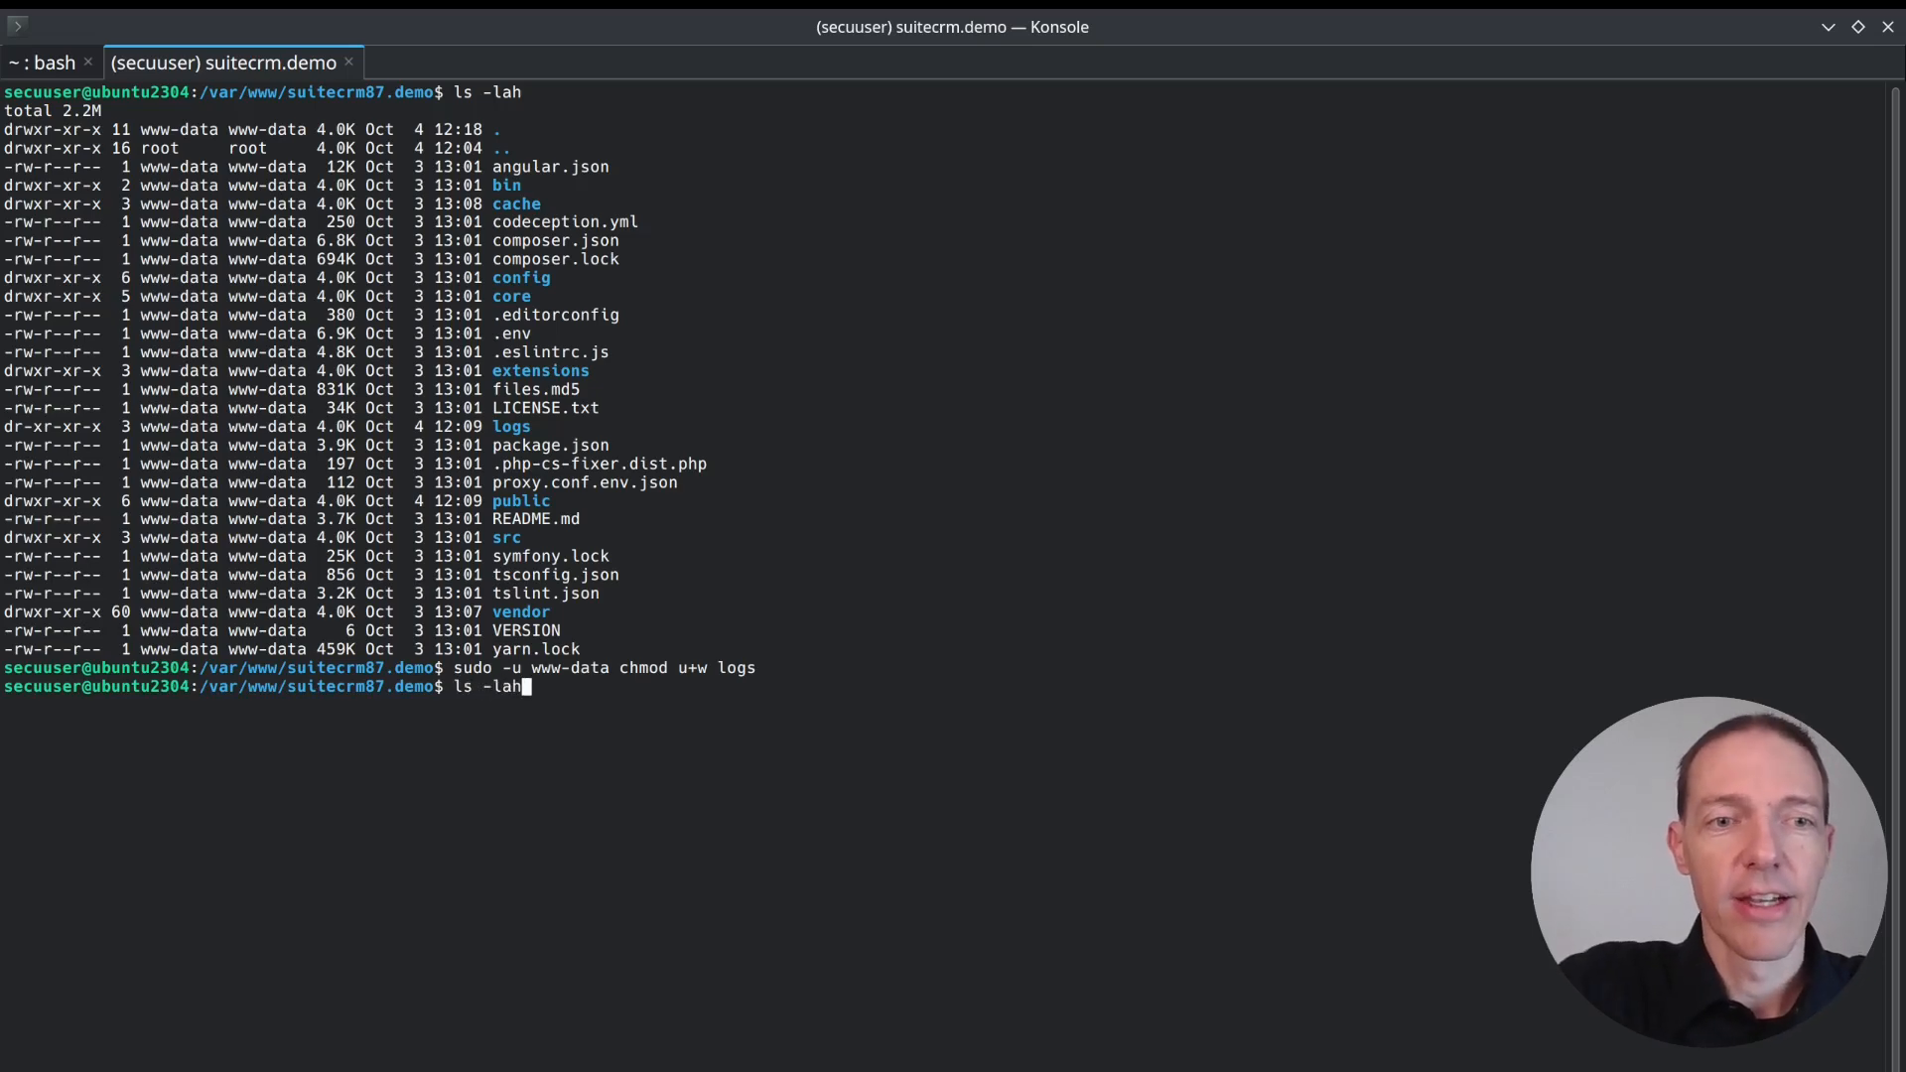
pyautogui.press('Return')
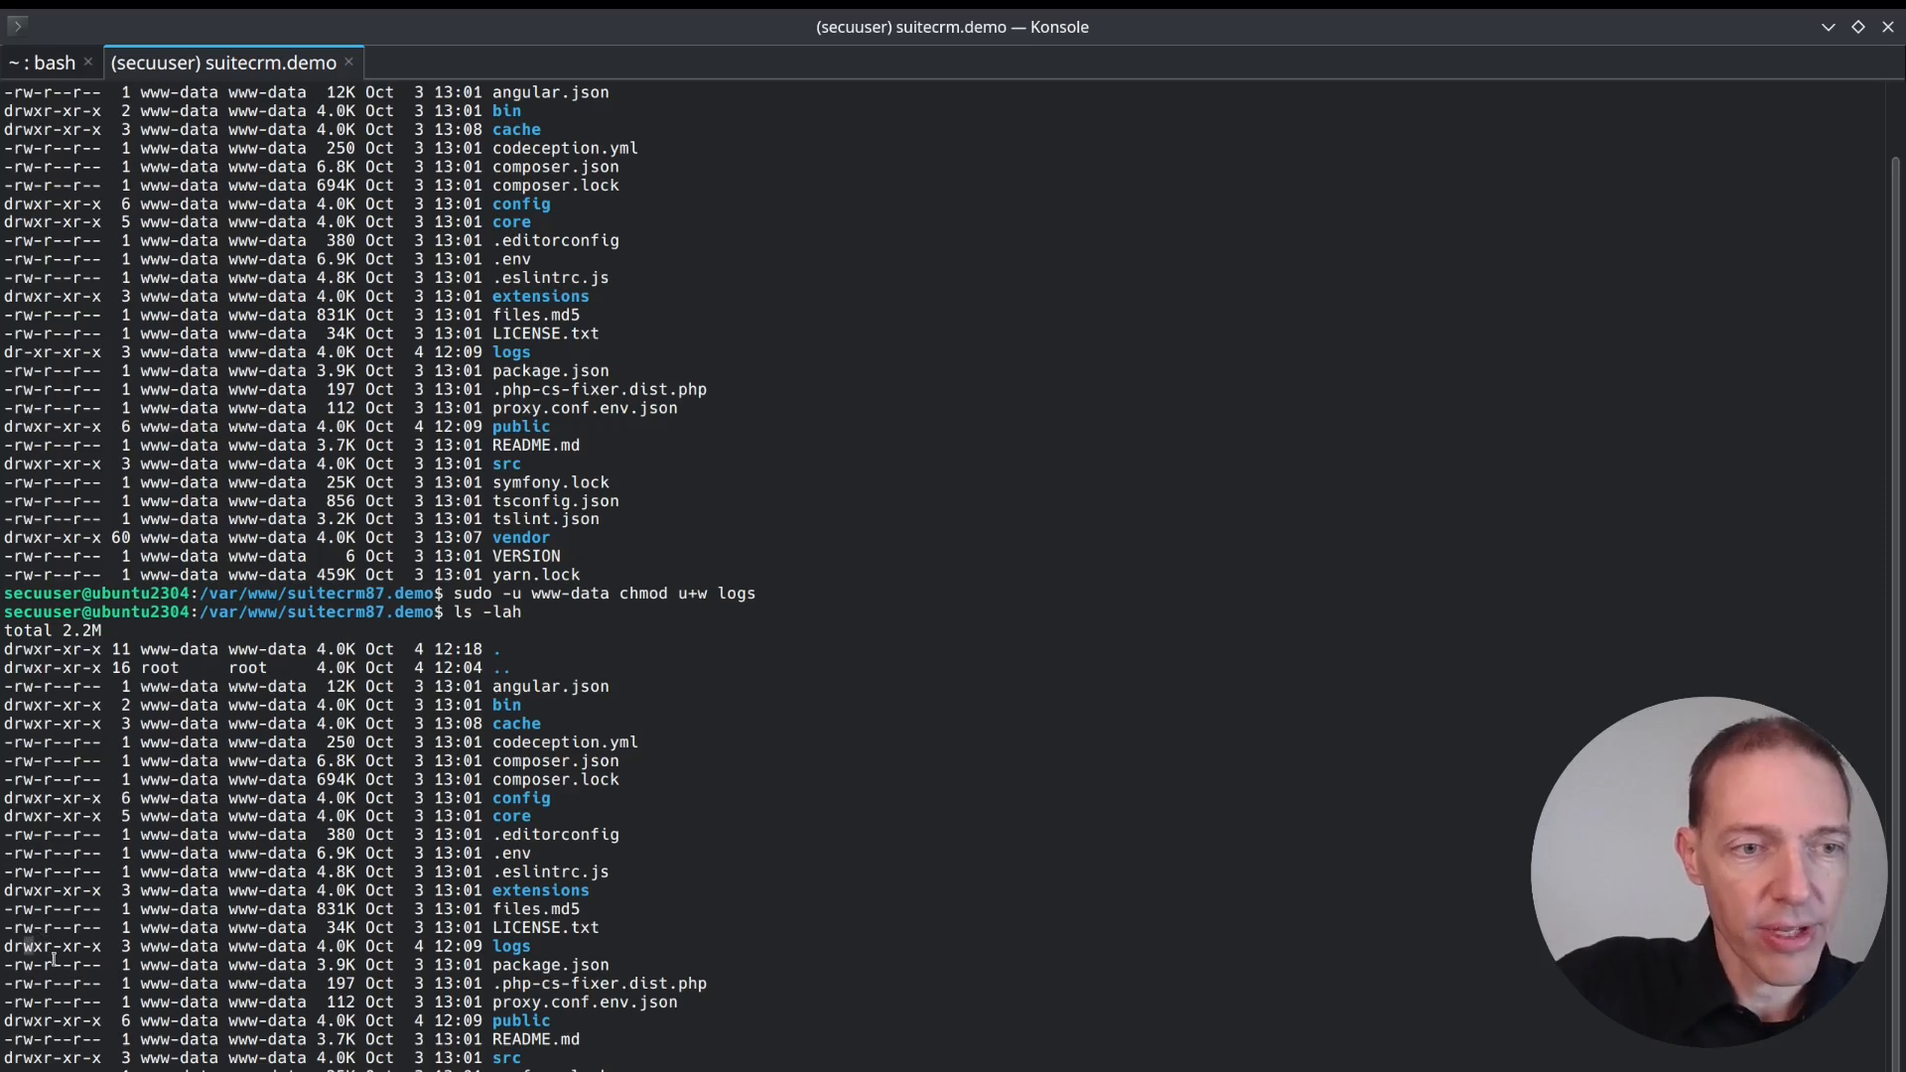
pyautogui.moveTo(41, 949); pyautogui.dragTo(18, 951)
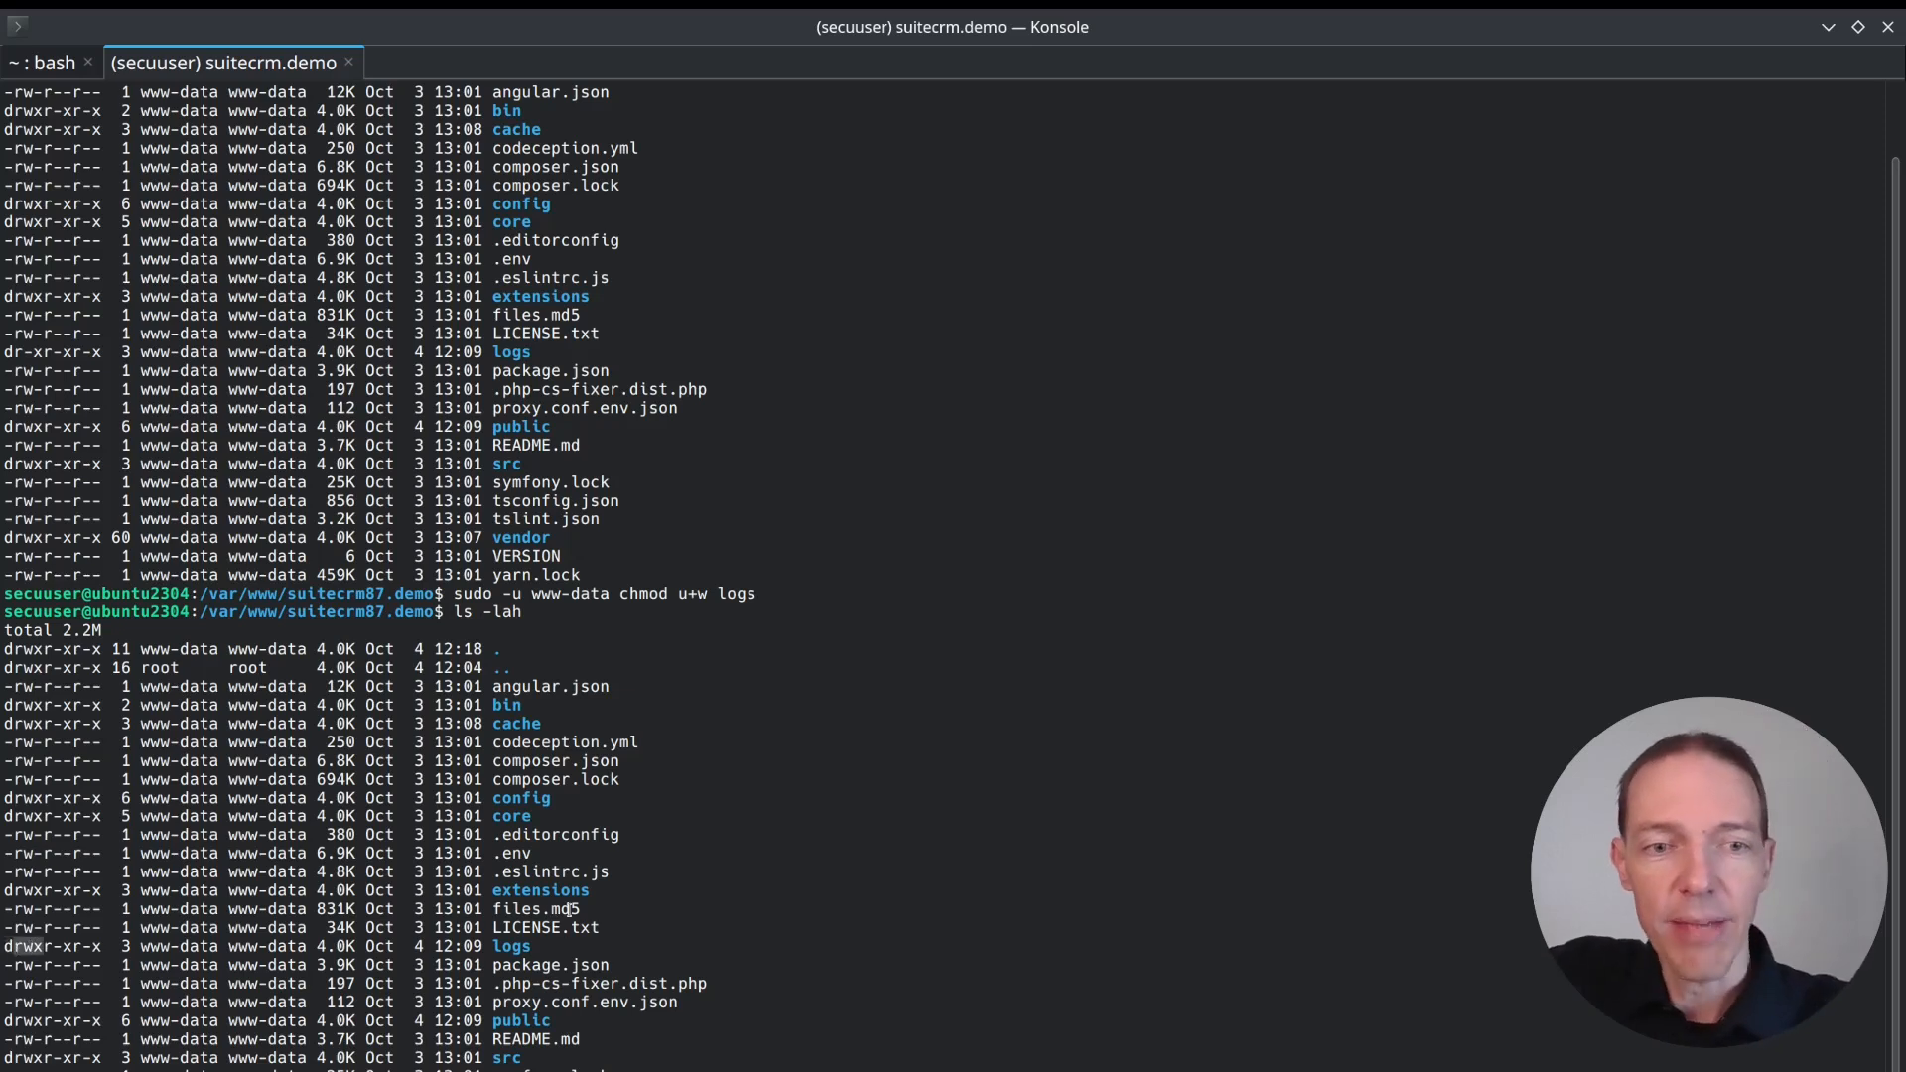
# Switch back to Chromium, recheck the pre-installation requirements and examine the optional LDAP extension entry under Server Checks.
pyautogui.hotkey('alt', 'Tab')
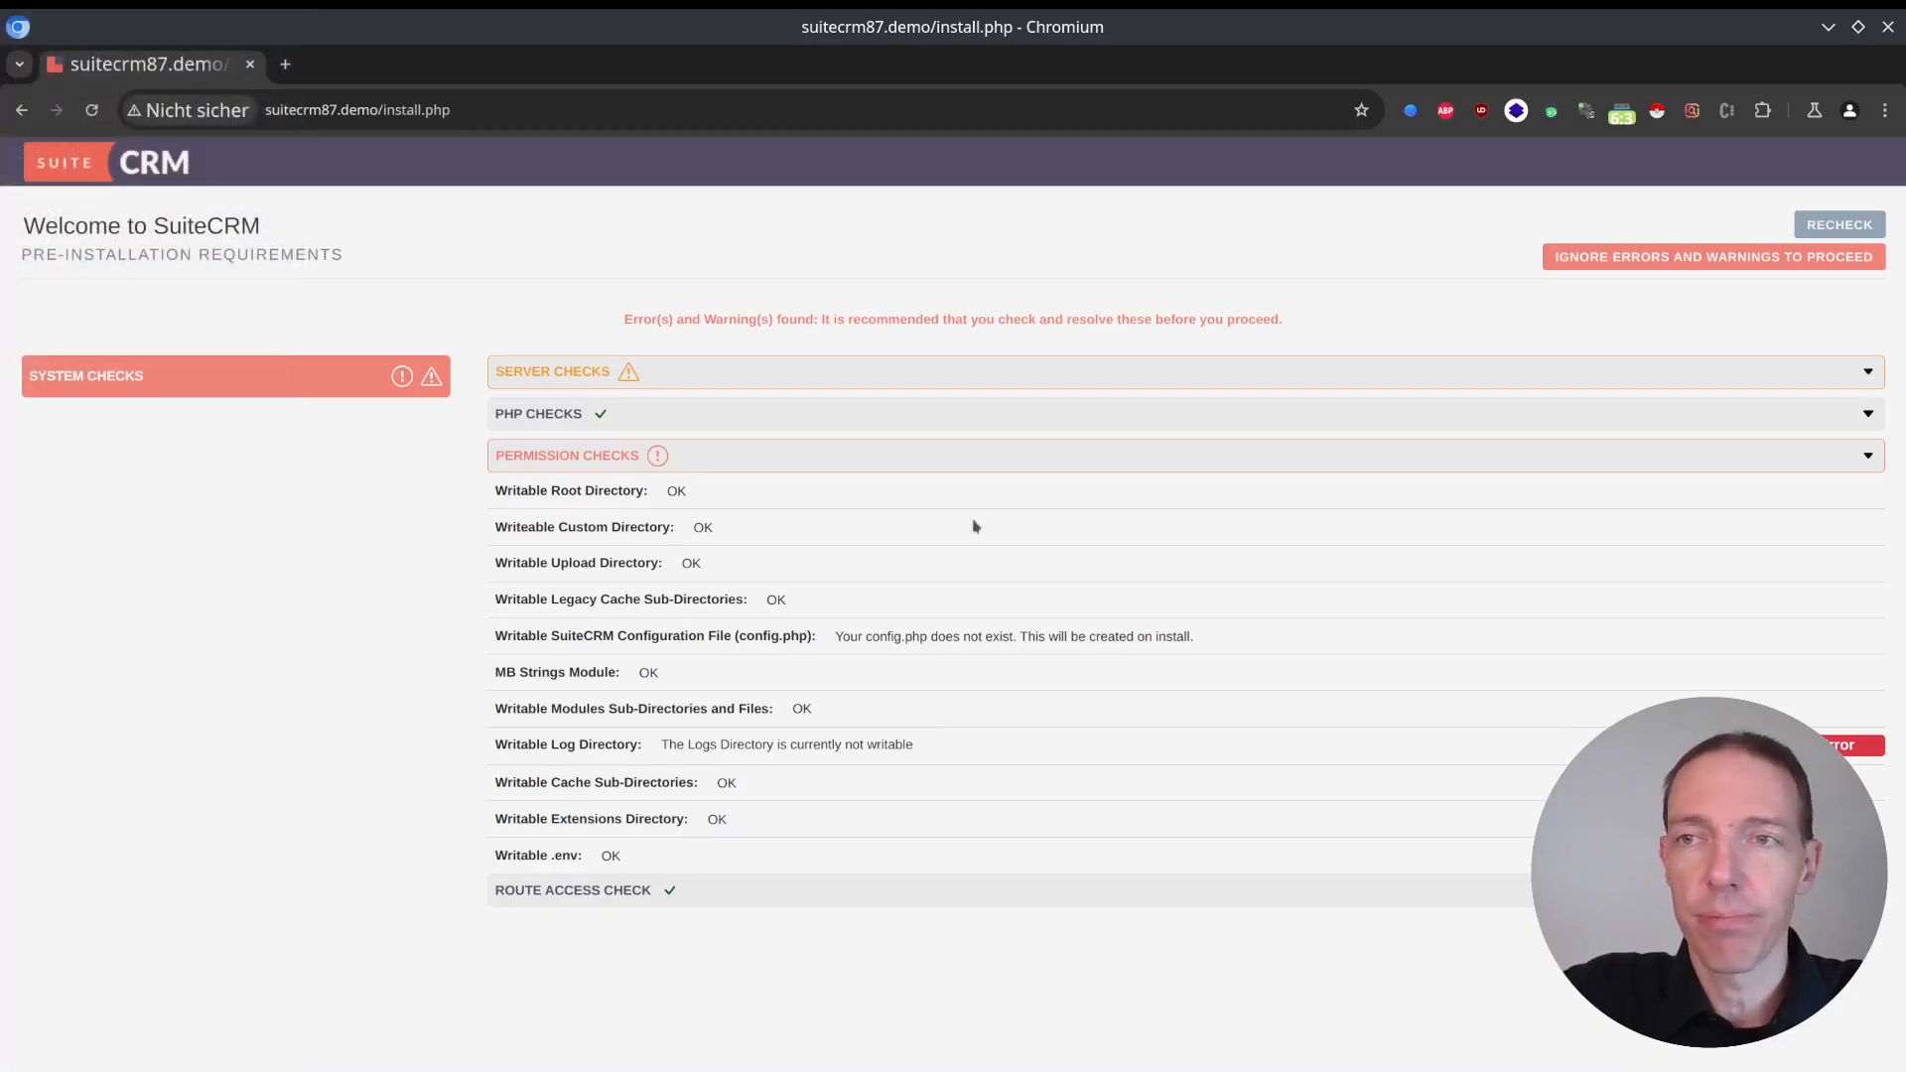
pyautogui.click(1821, 234)
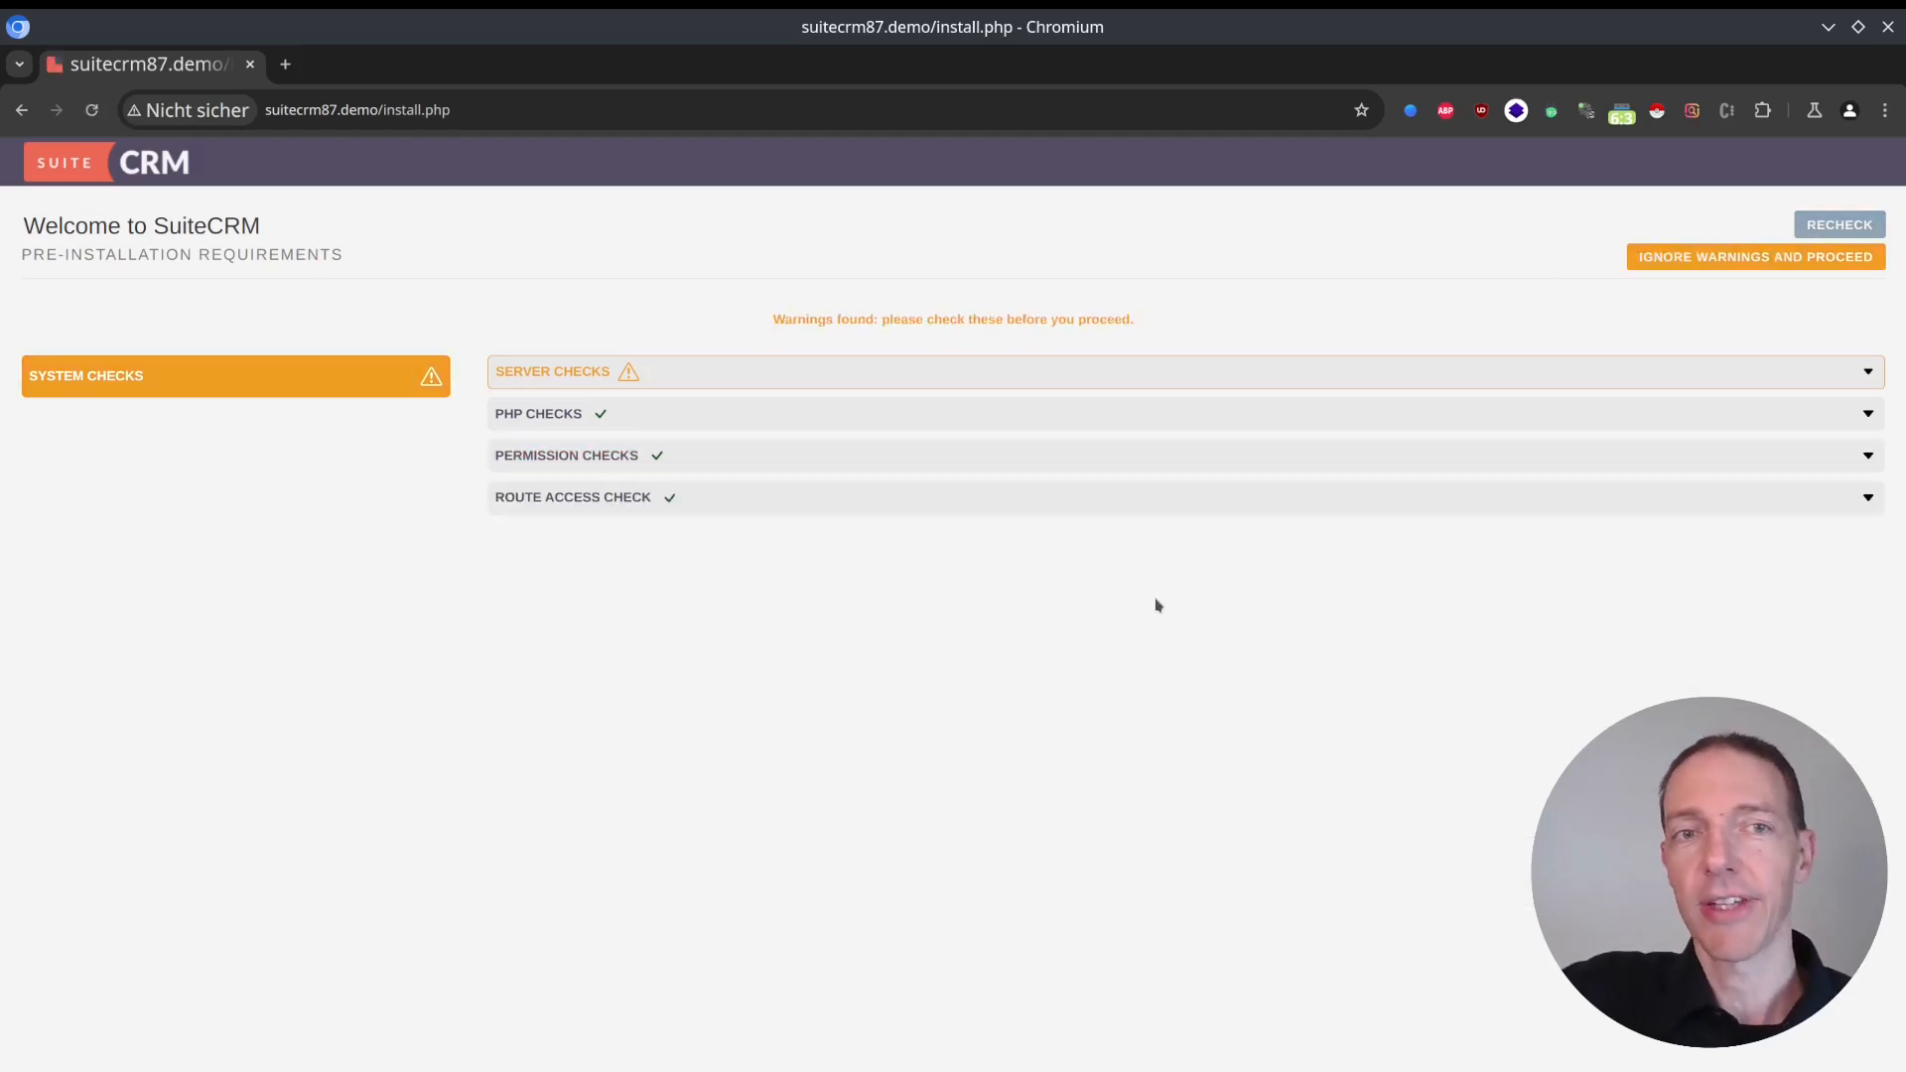
pyautogui.click(769, 373)
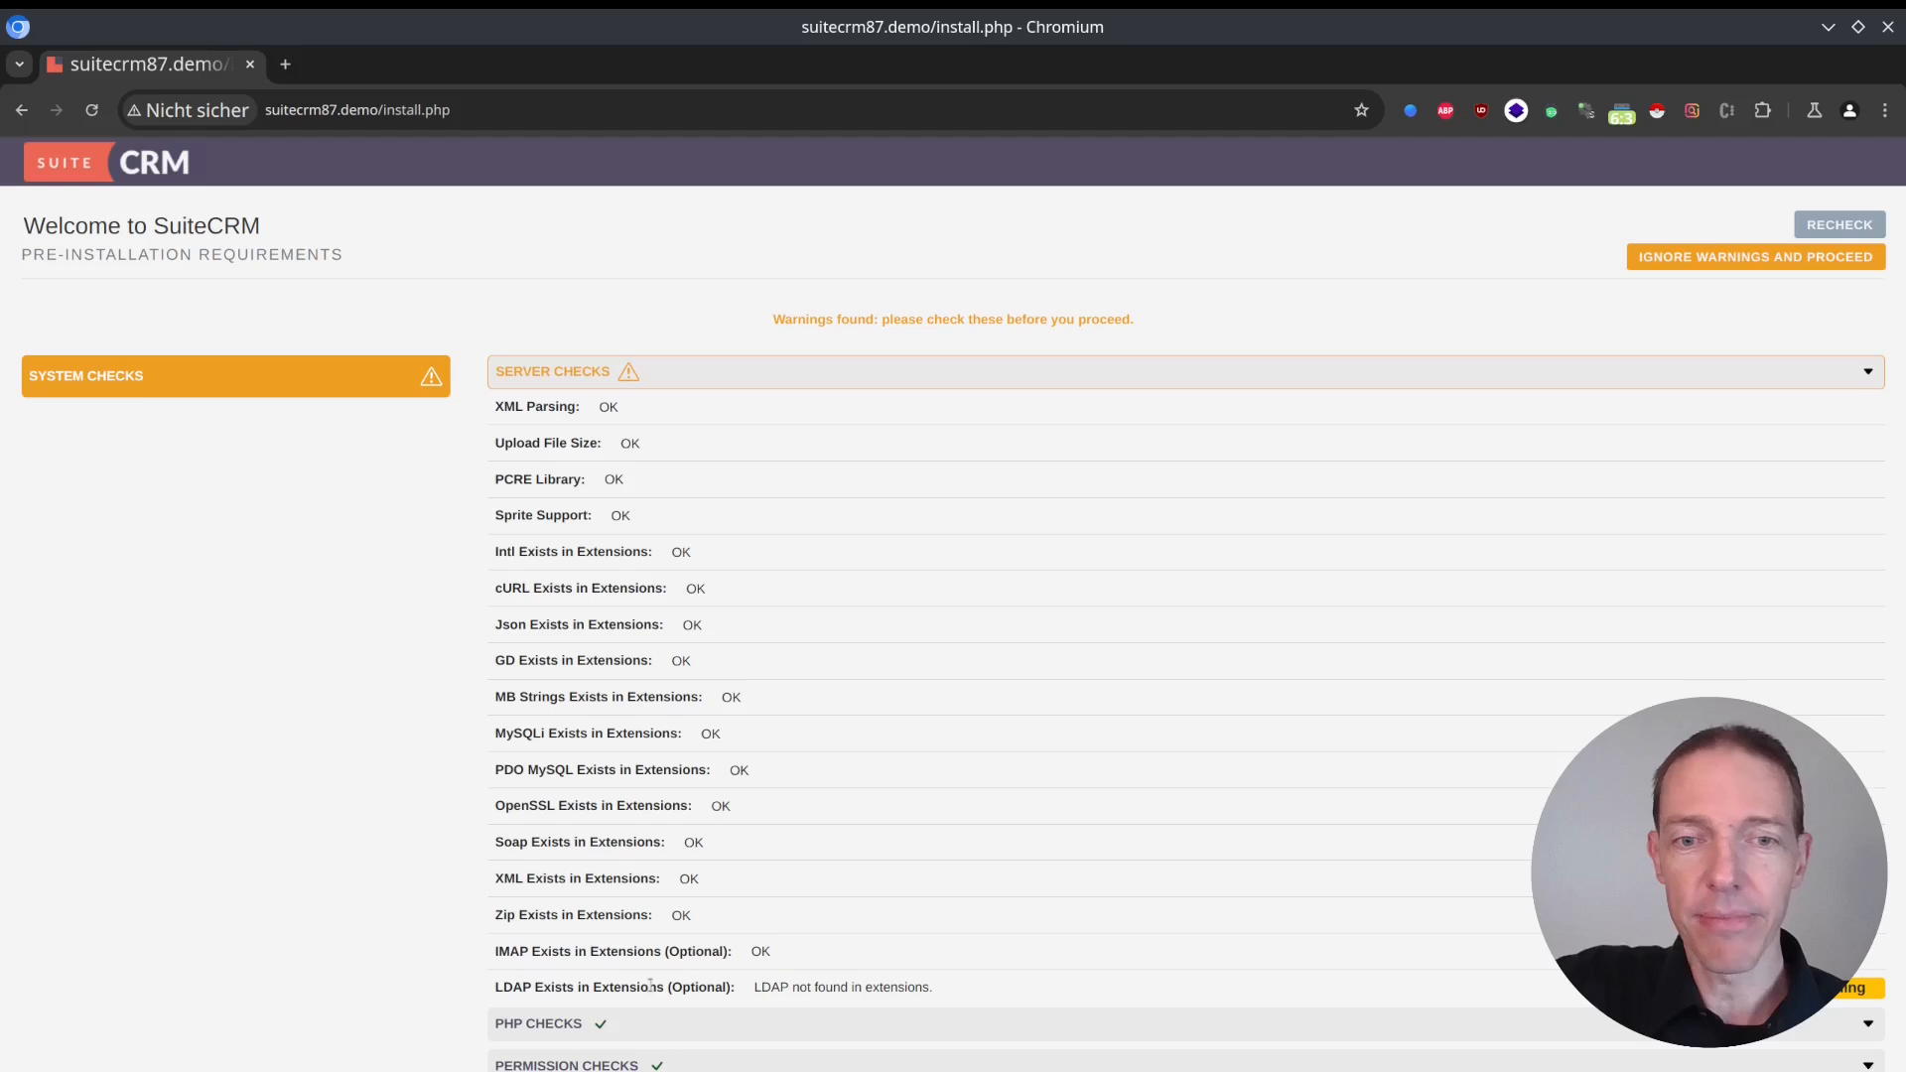
pyautogui.doubleClick(502, 986)
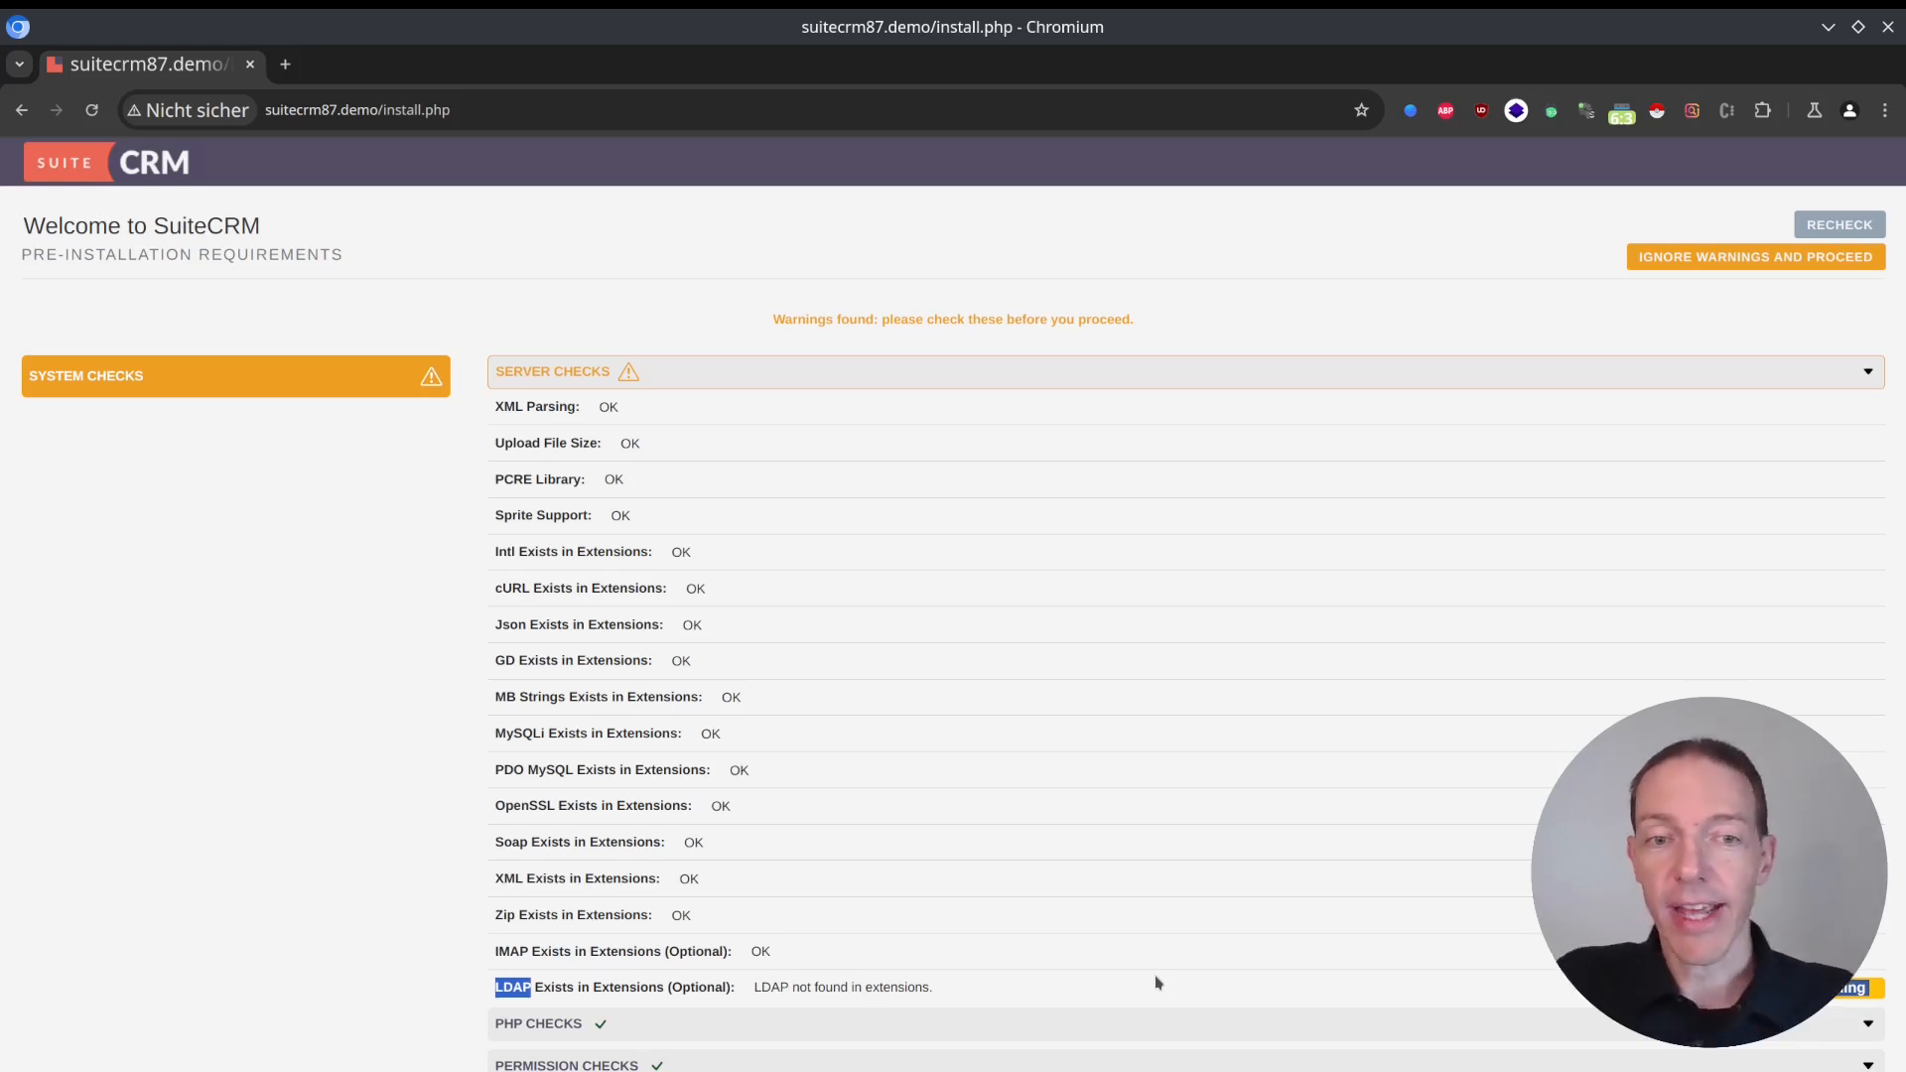
pyautogui.doubleClick(699, 987)
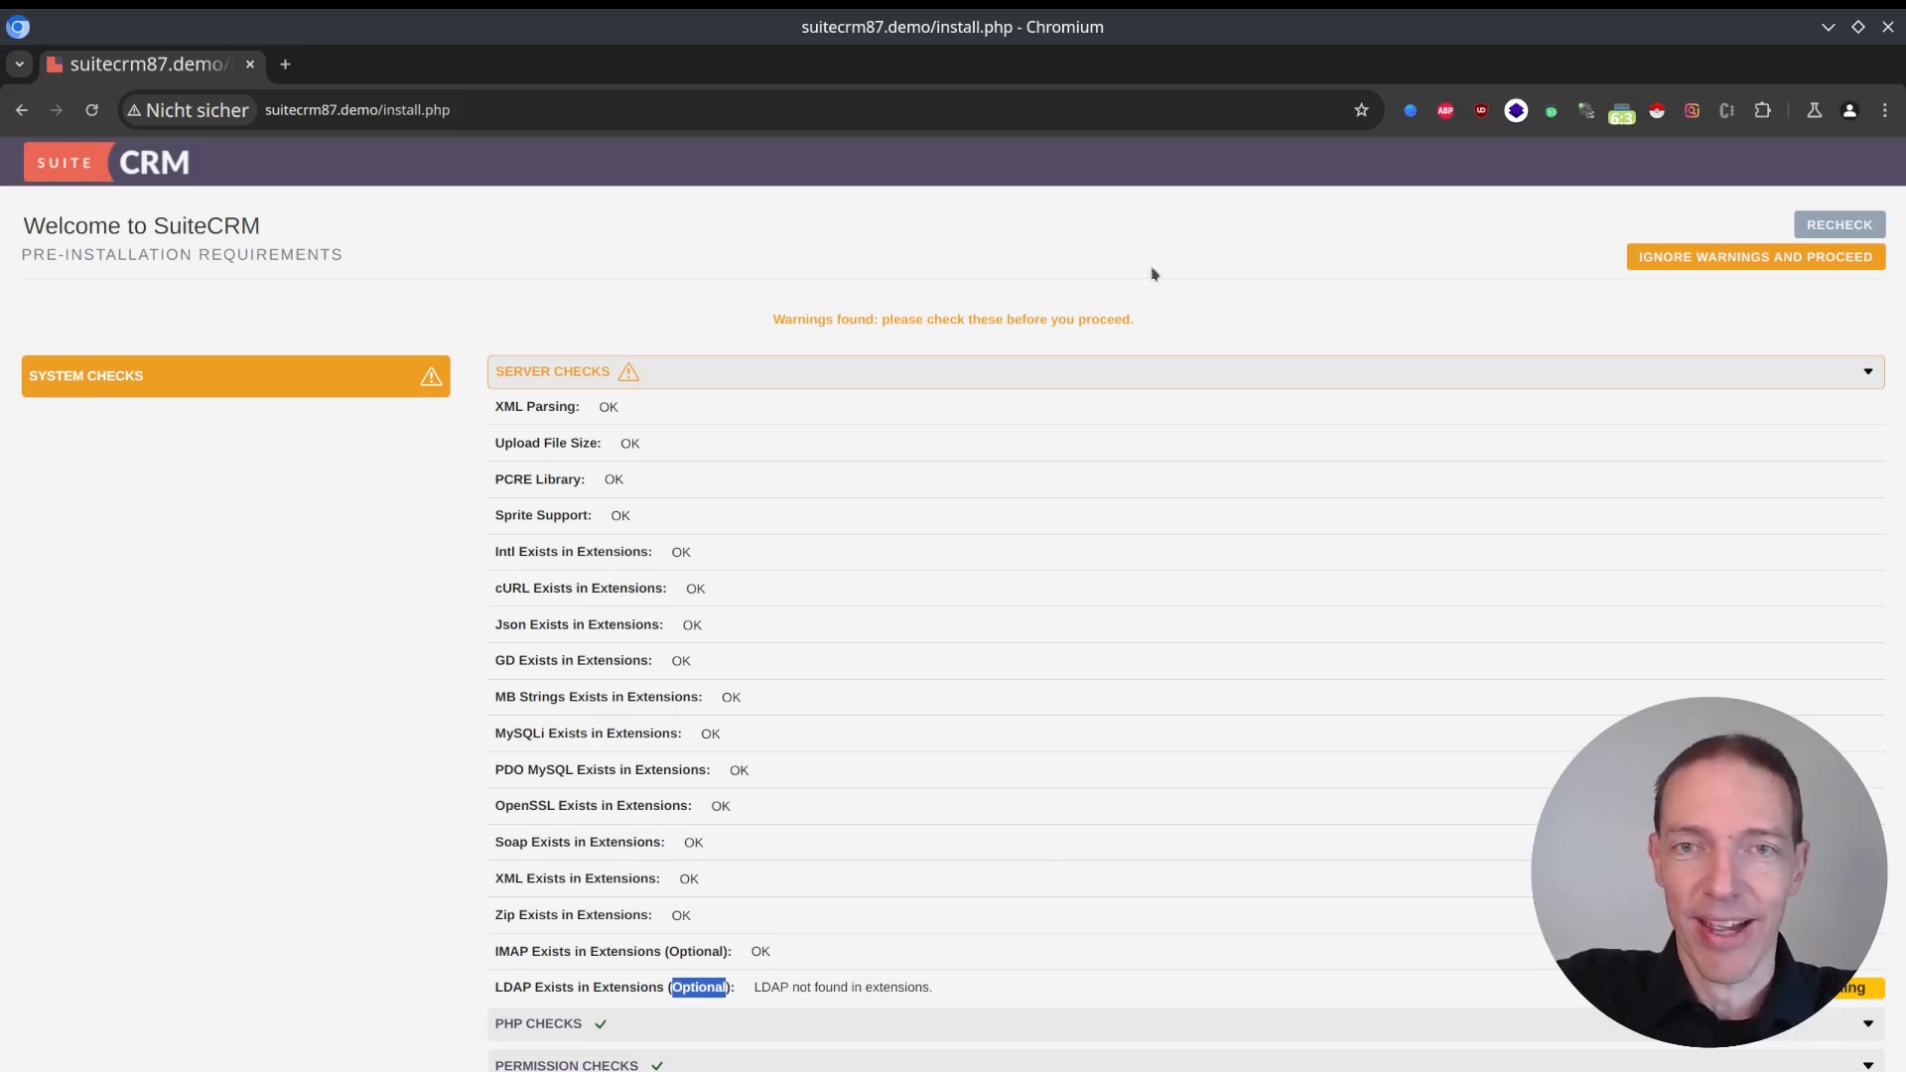
pyautogui.click(1173, 250)
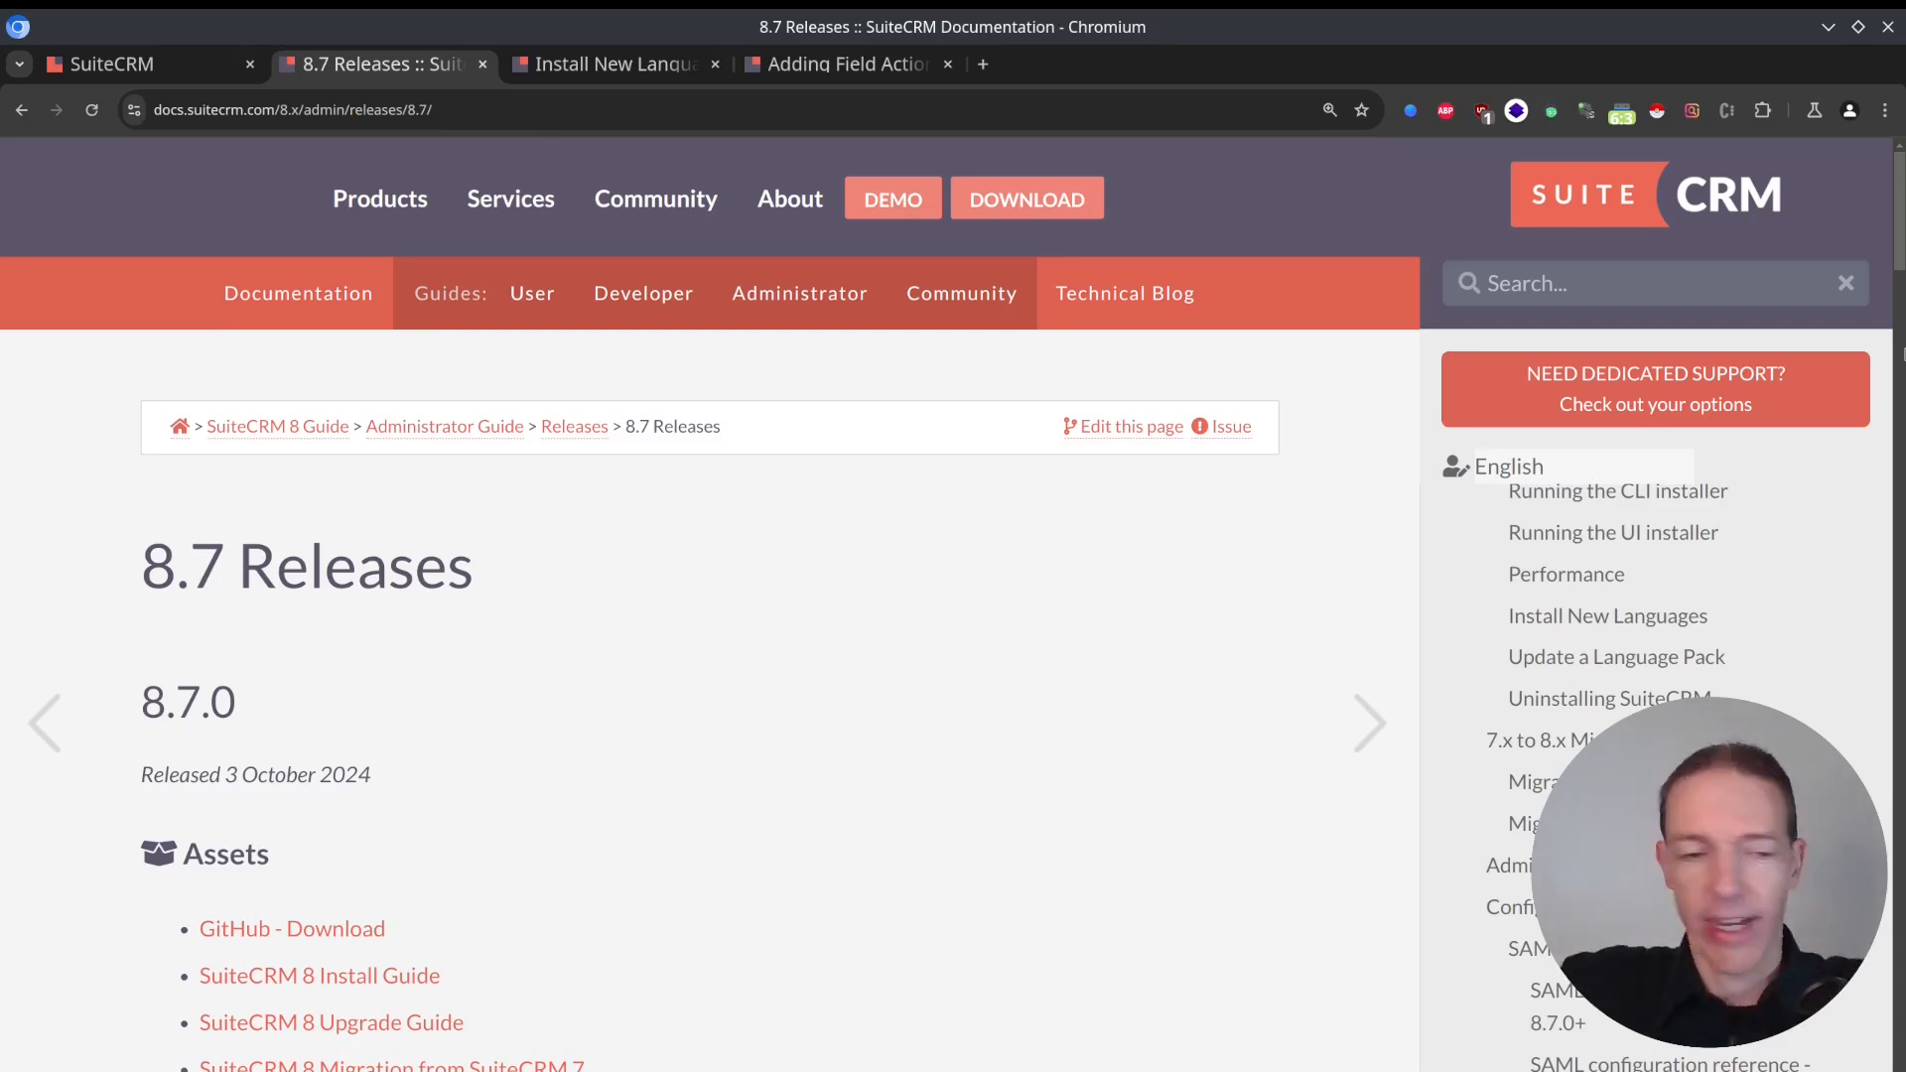
# From the Install New Languages guide, open the Latest Build SuiteCRM Language Packs, view the German translation page and close it.
pyautogui.hotkey('ctrl', 'Tab')
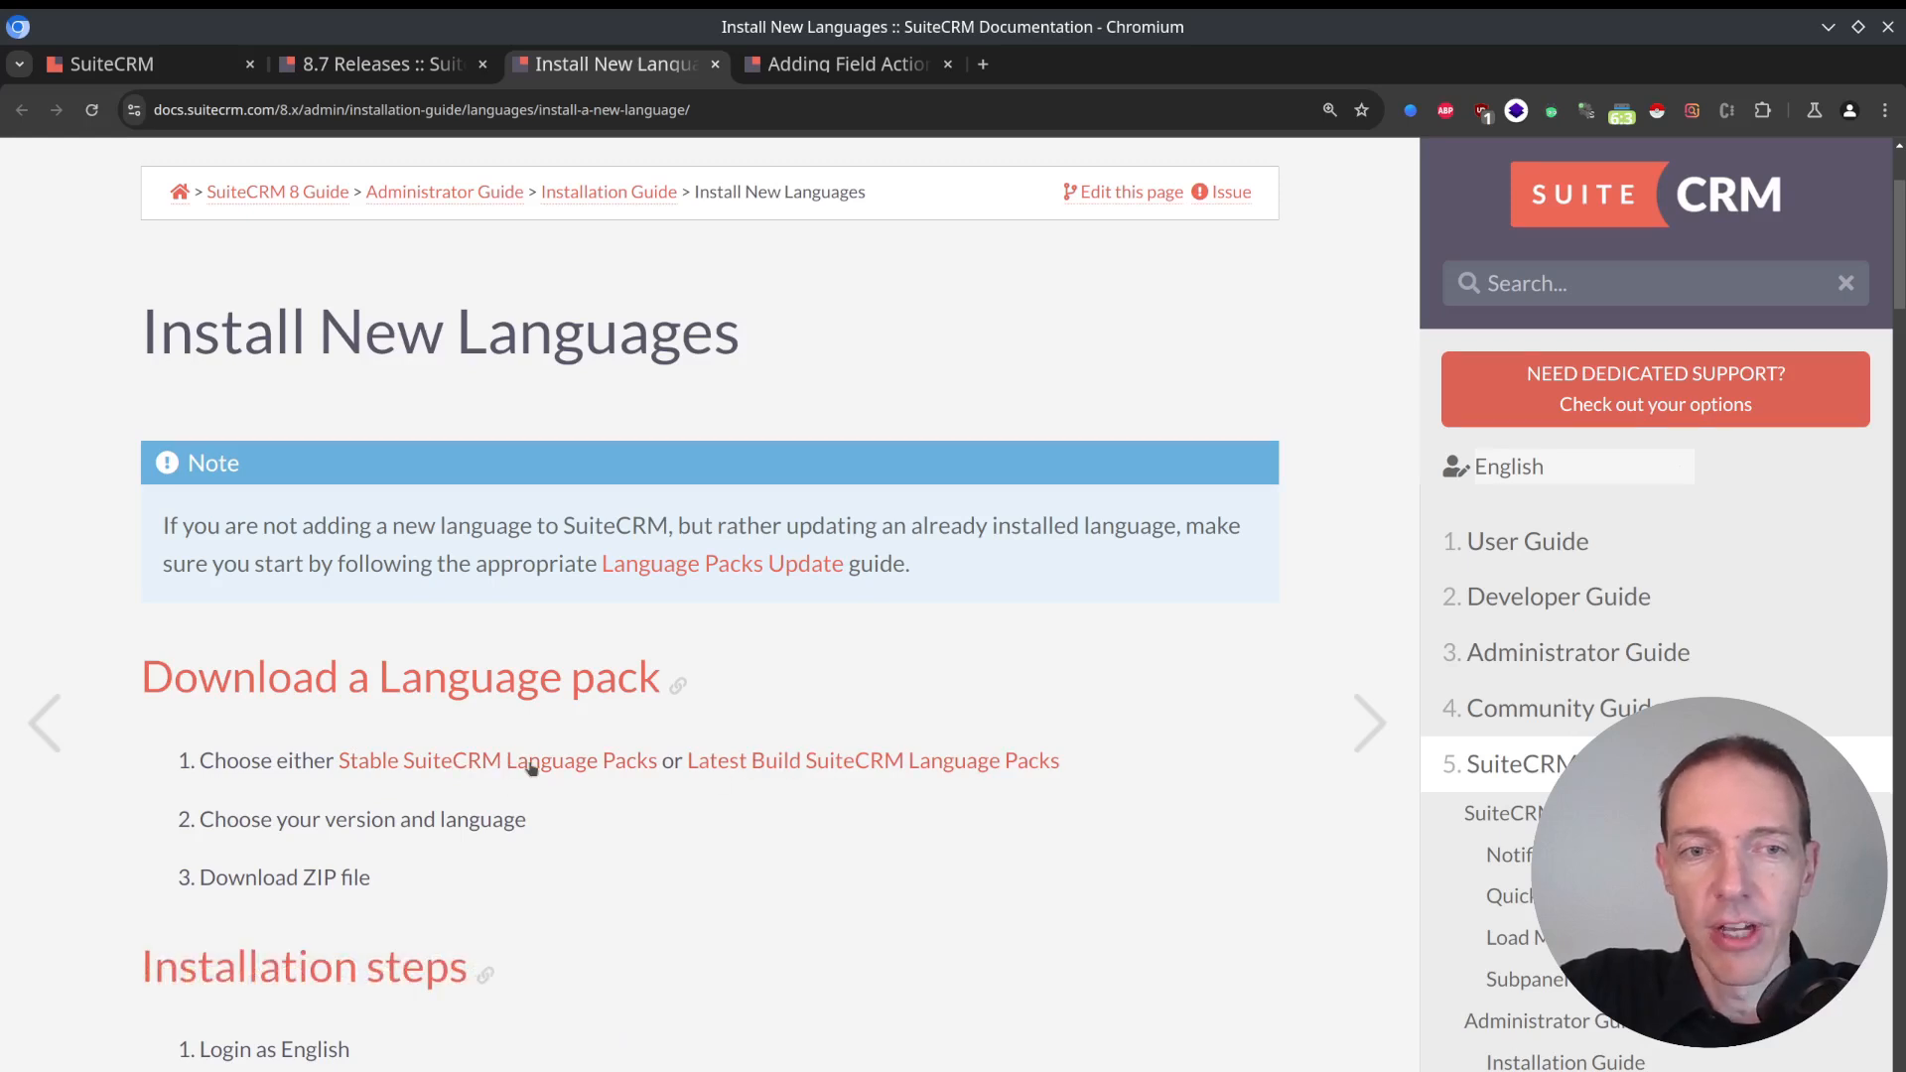
pyautogui.middleClick(824, 761)
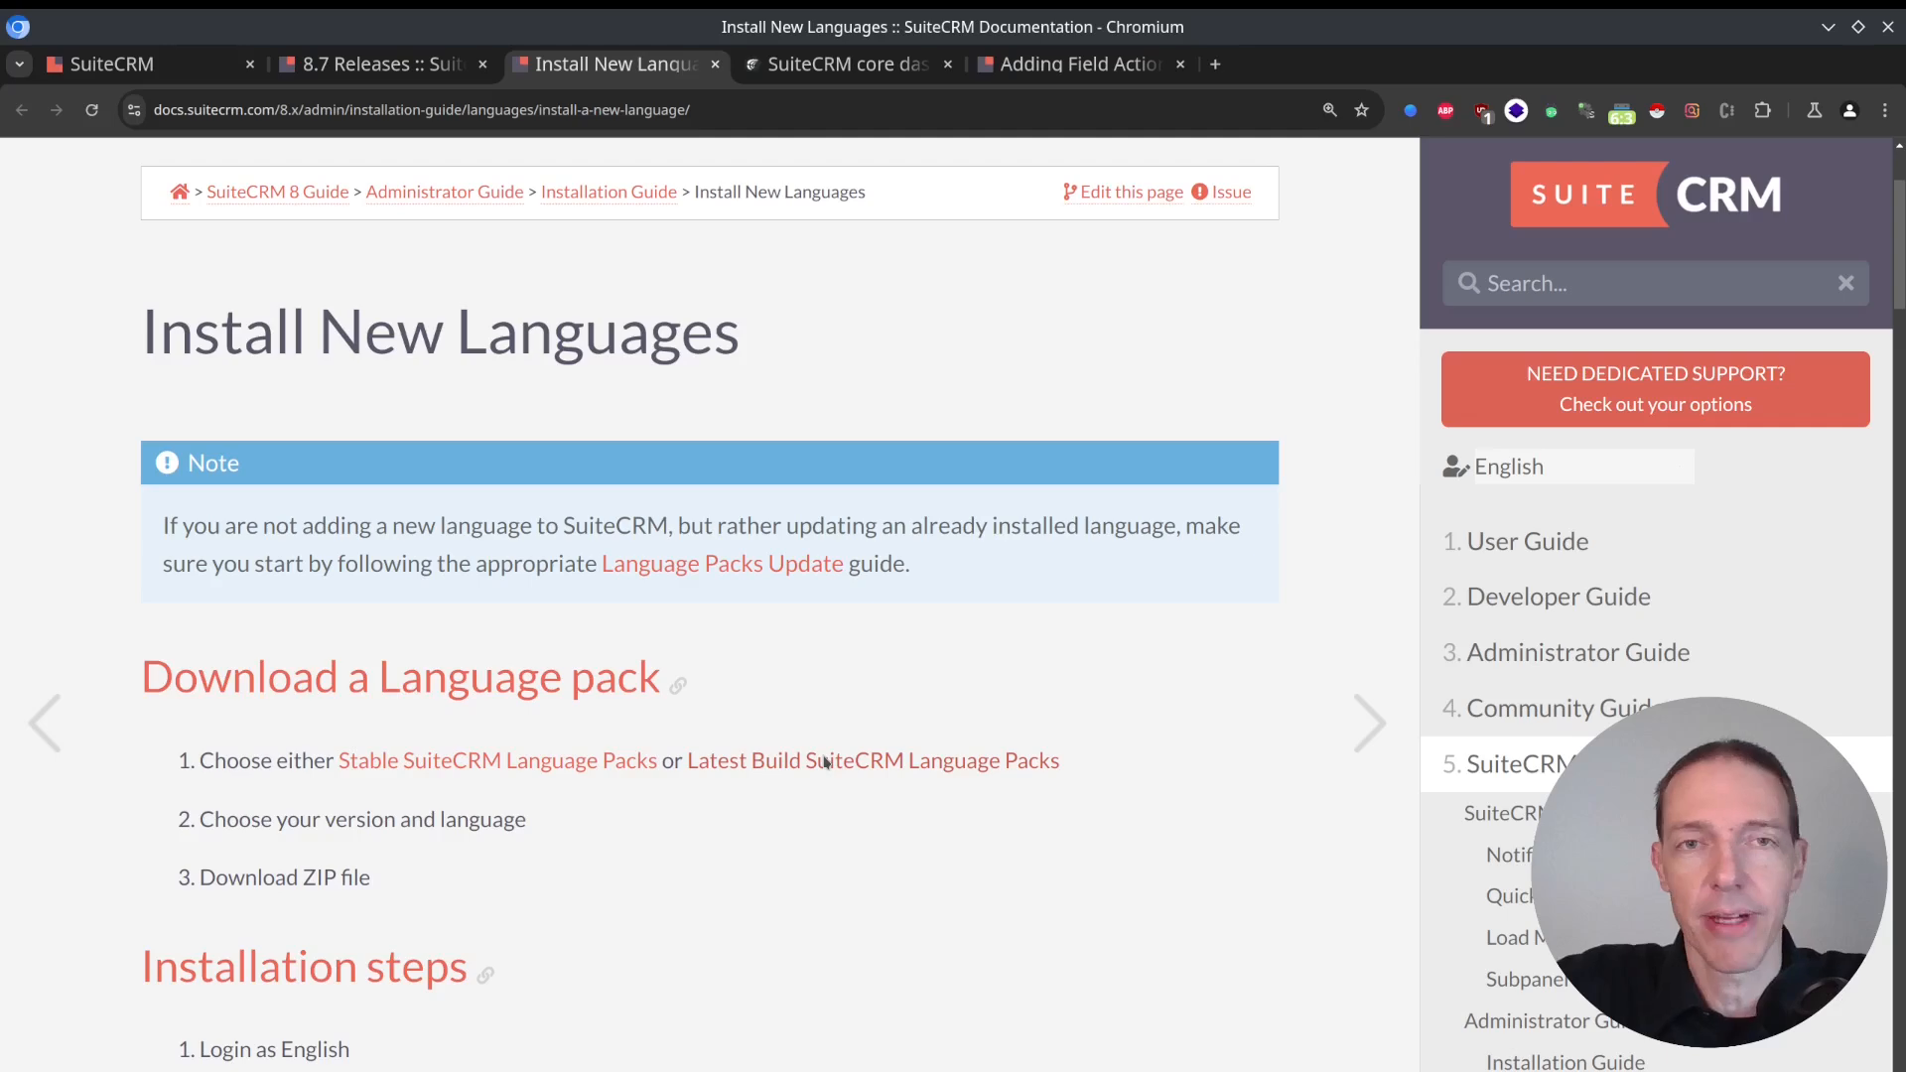
pyautogui.hotkey('ctrl', 'Tab')
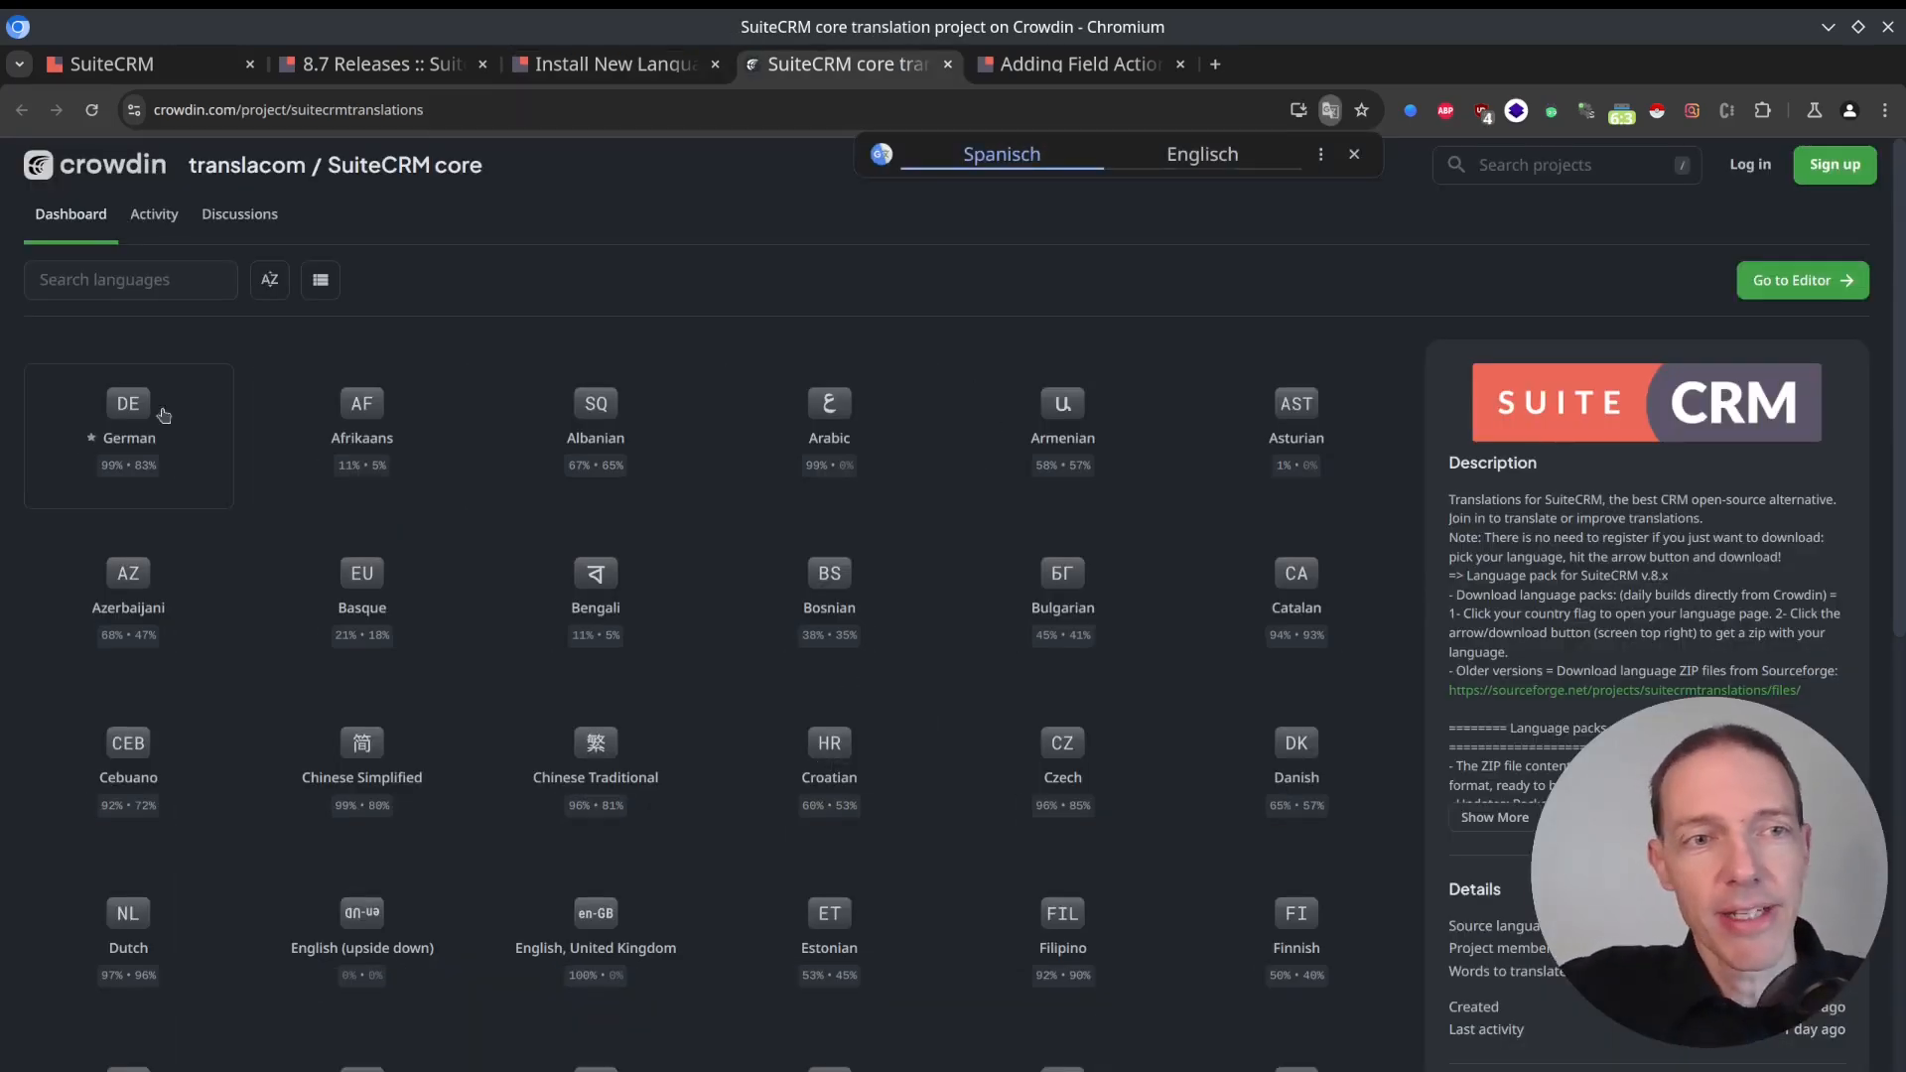
pyautogui.click(99, 407)
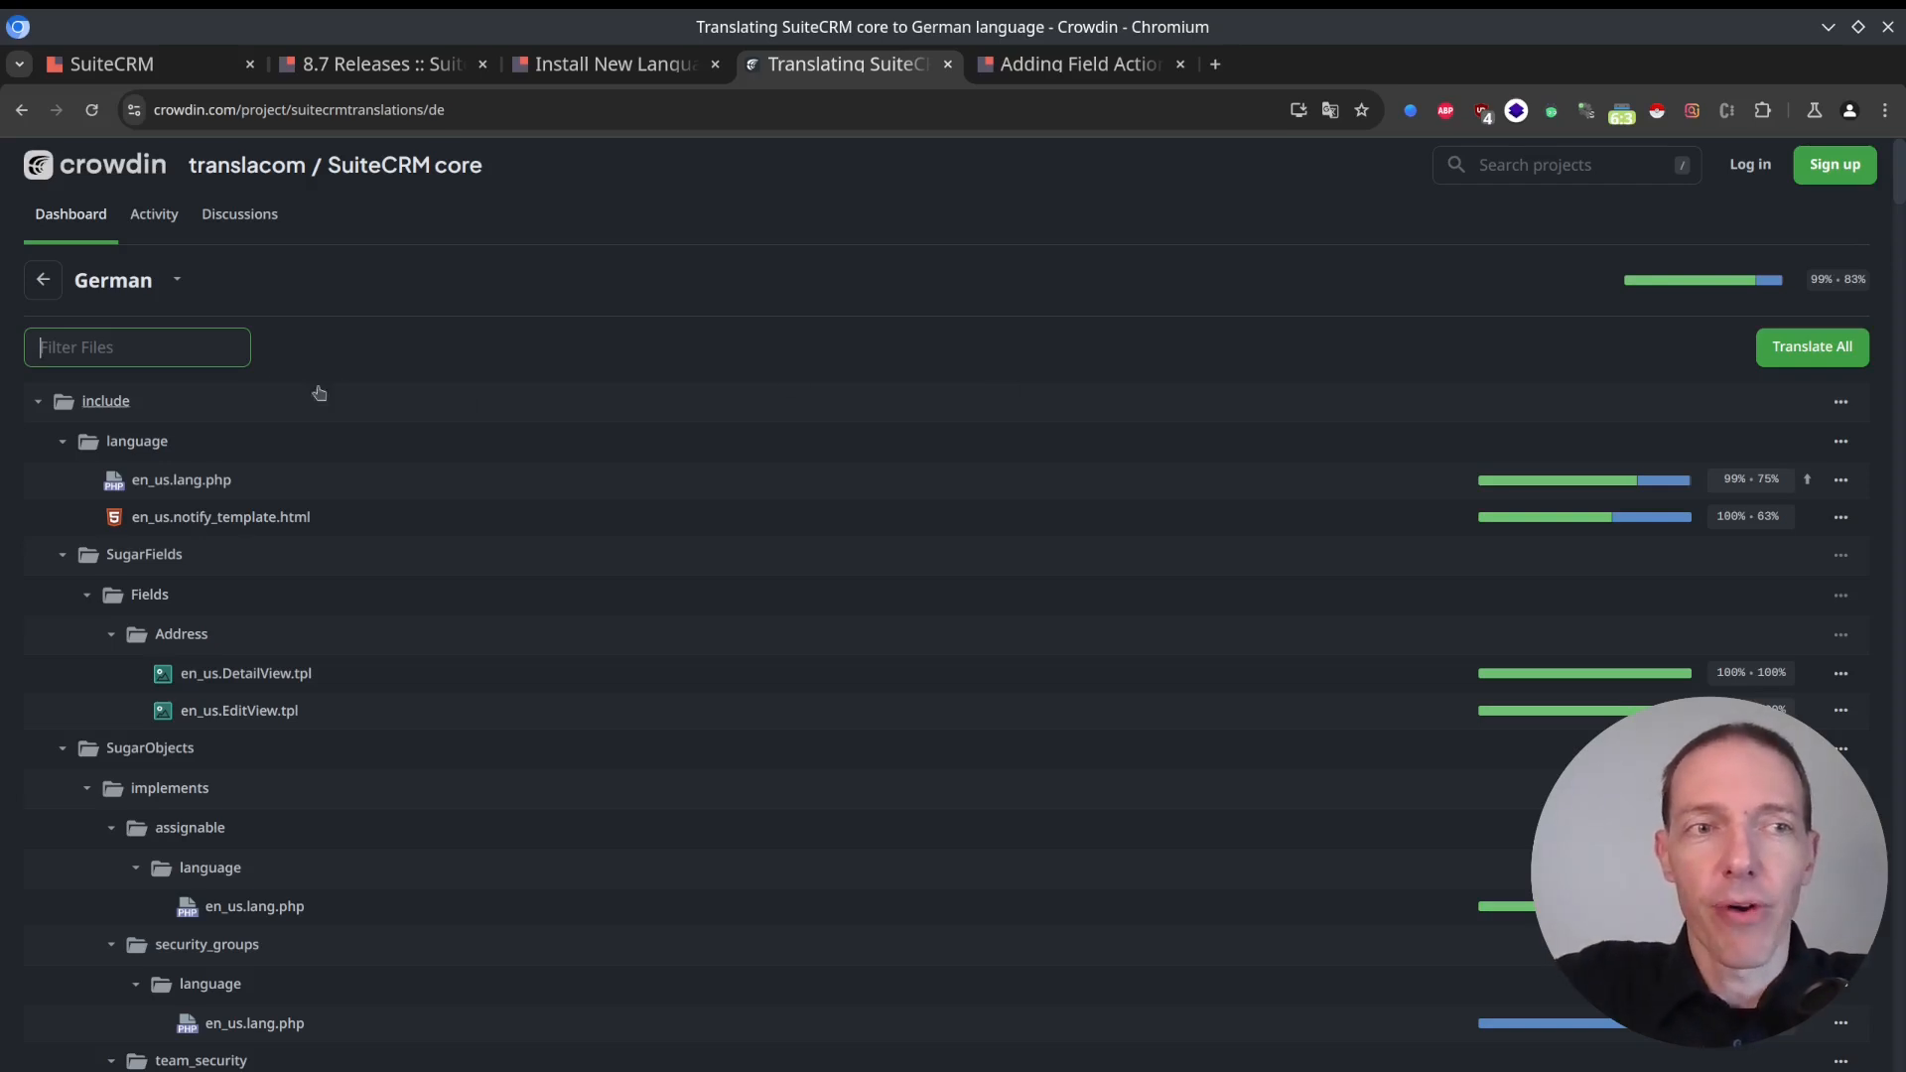
pyautogui.hotkey('ctrl', 'w')
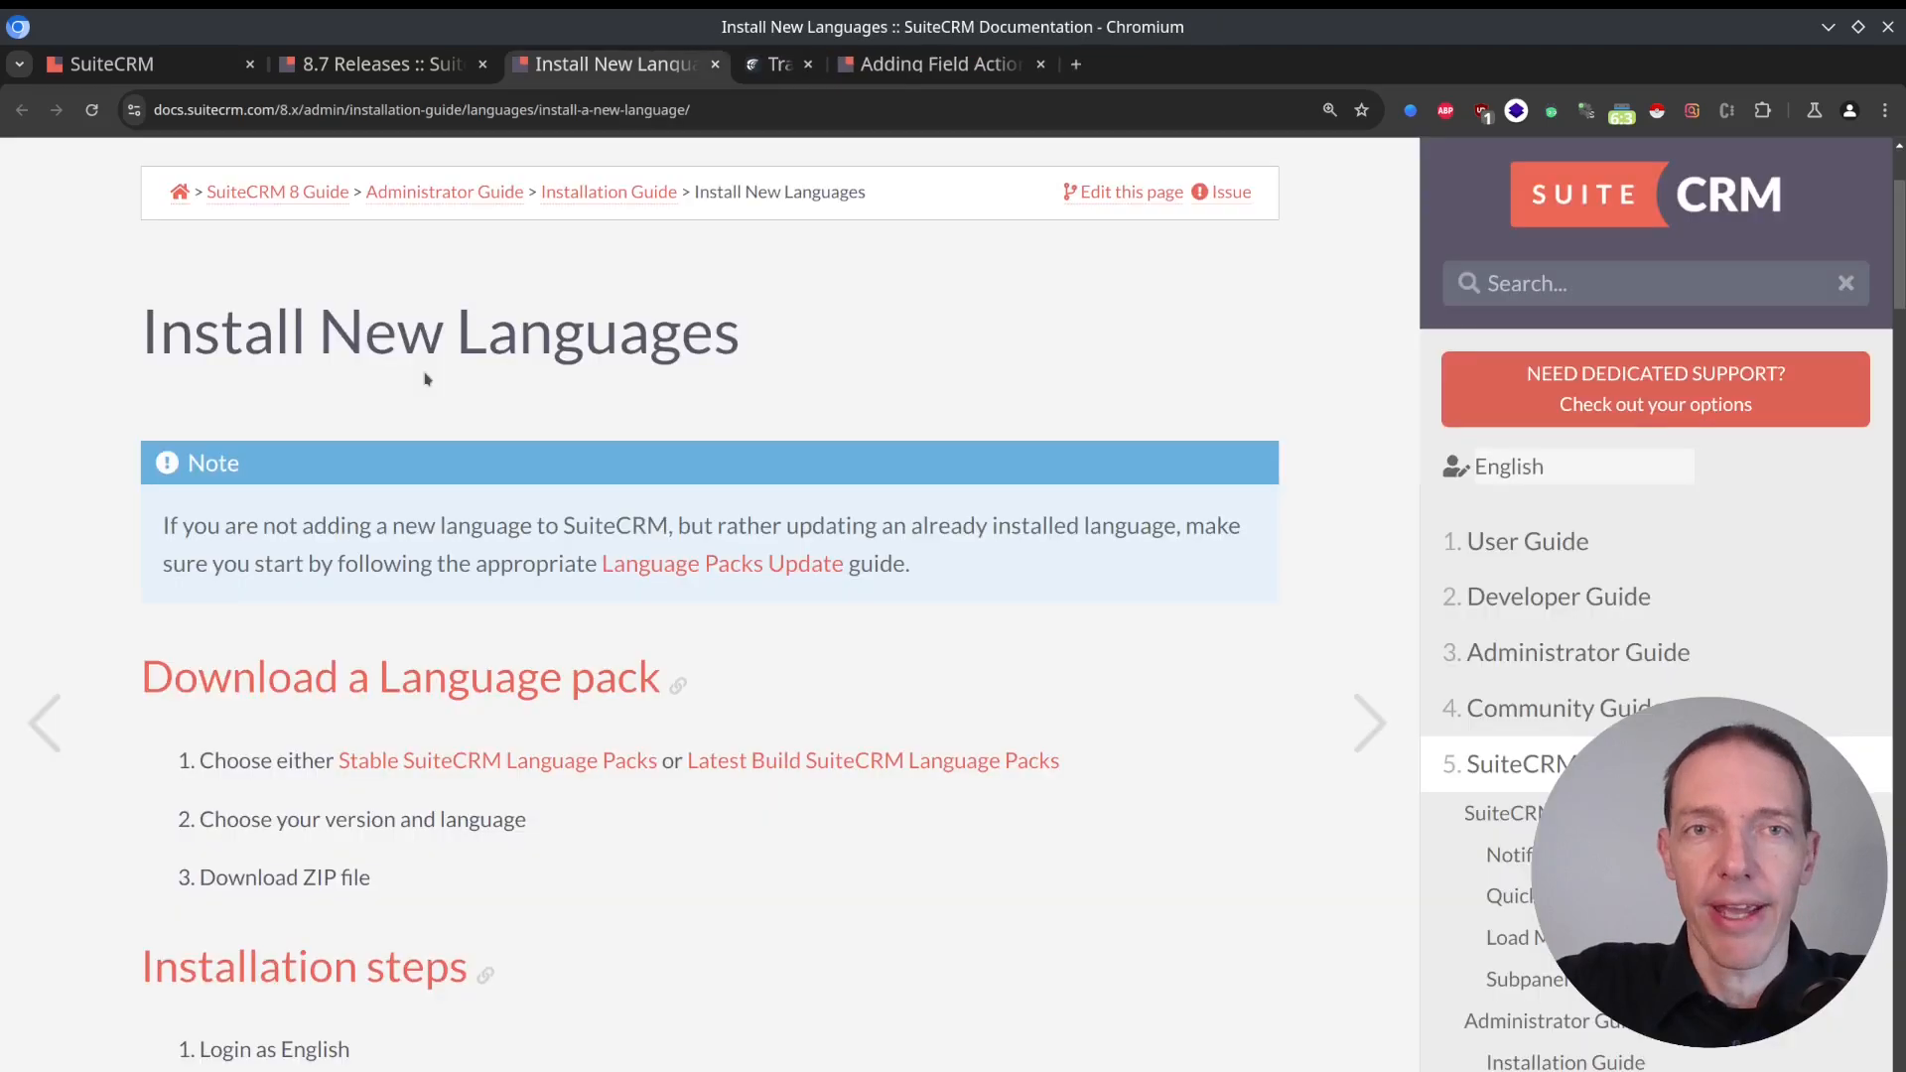
# Open the Stable SuiteCRM Language Packs on SourceForge, look through the ZIP files in the 8.7.x folder and close the page.
pyautogui.middleClick(515, 763)
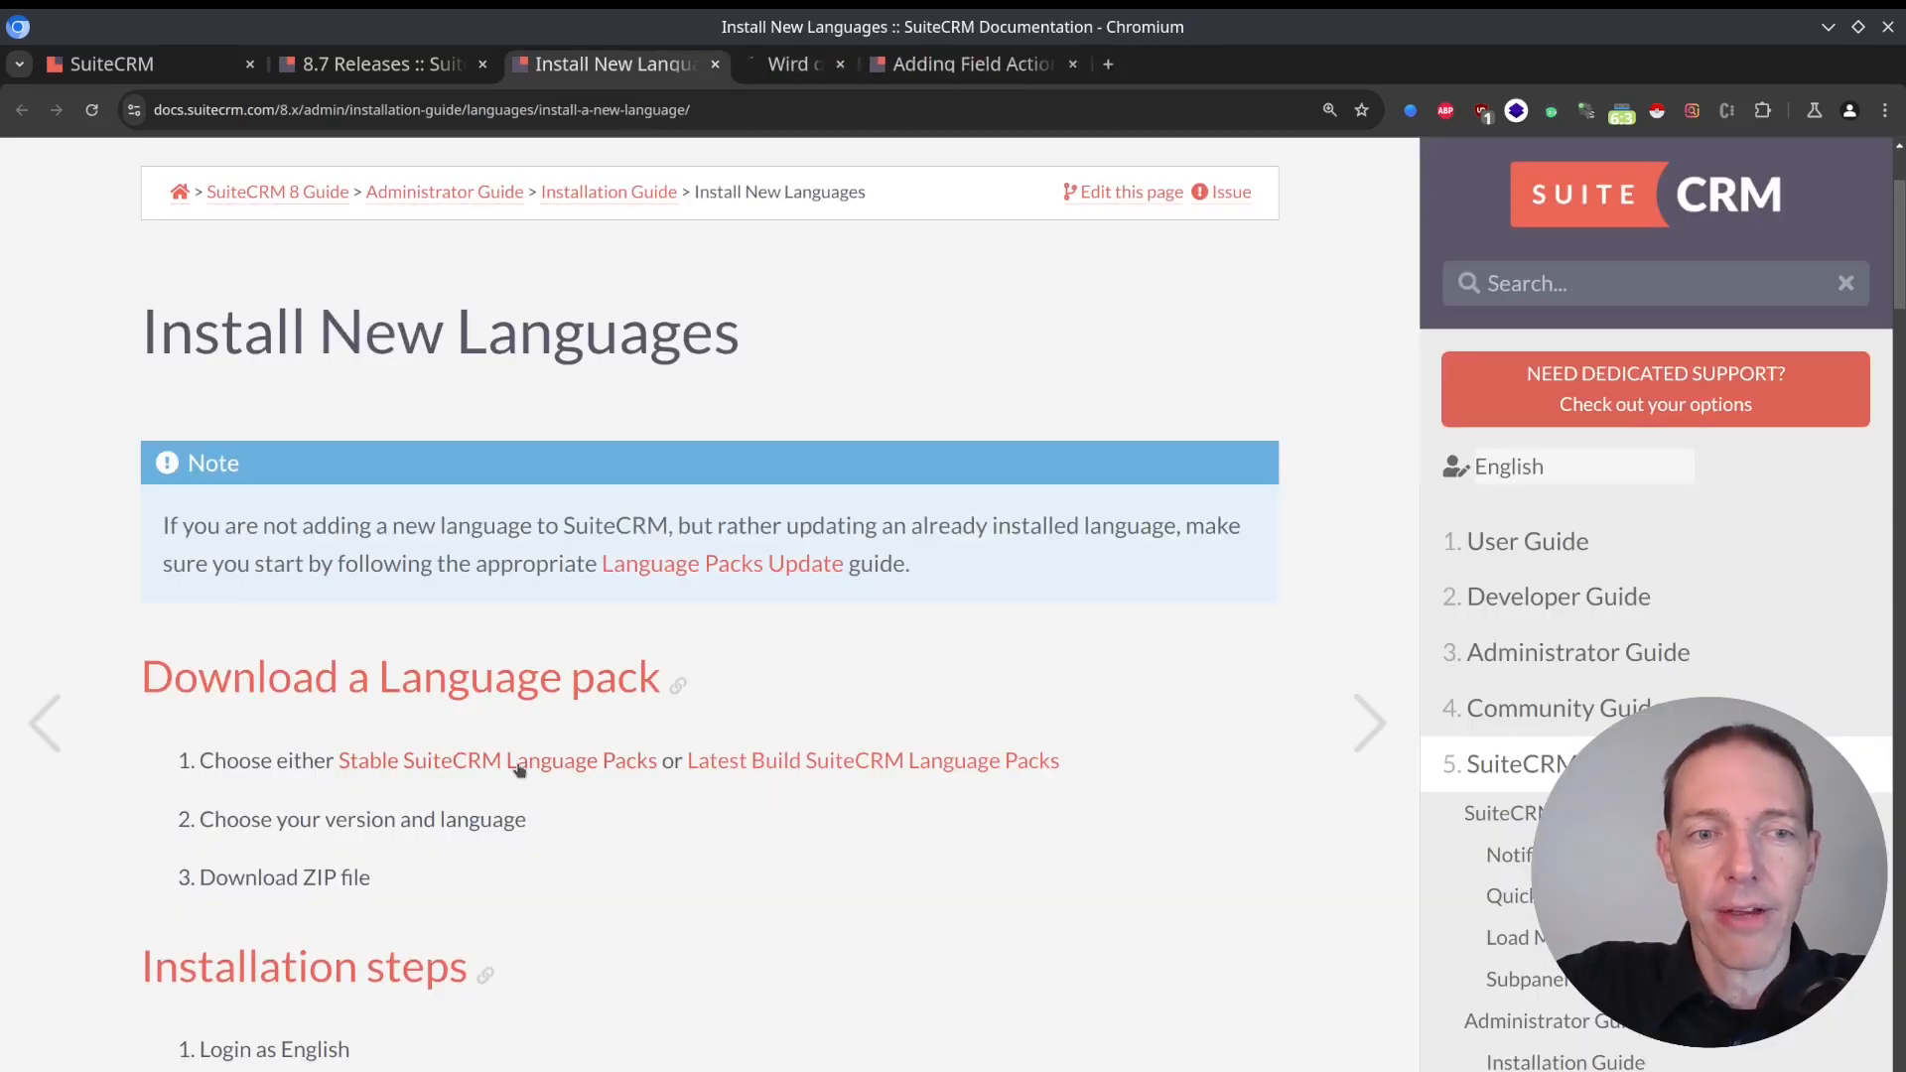
pyautogui.hotkey('ctrl', 'Tab')
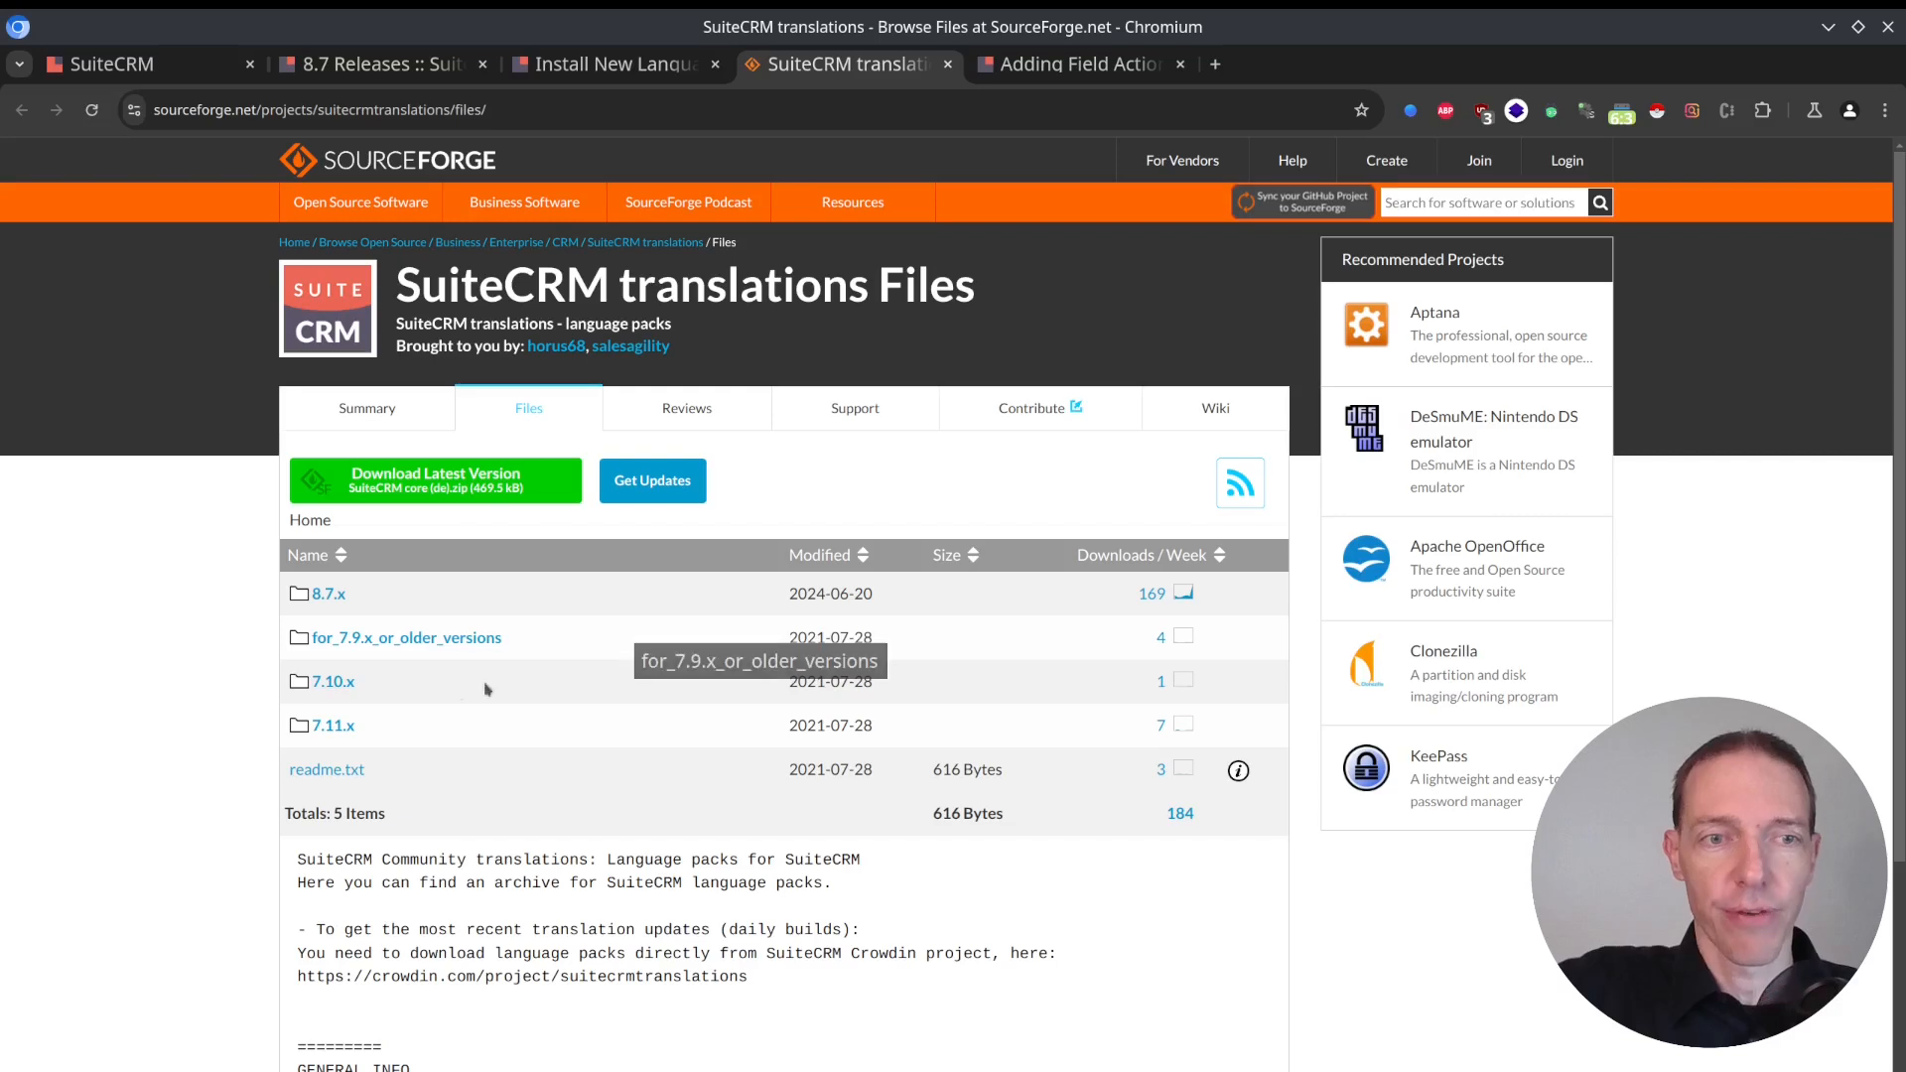
pyautogui.click(331, 596)
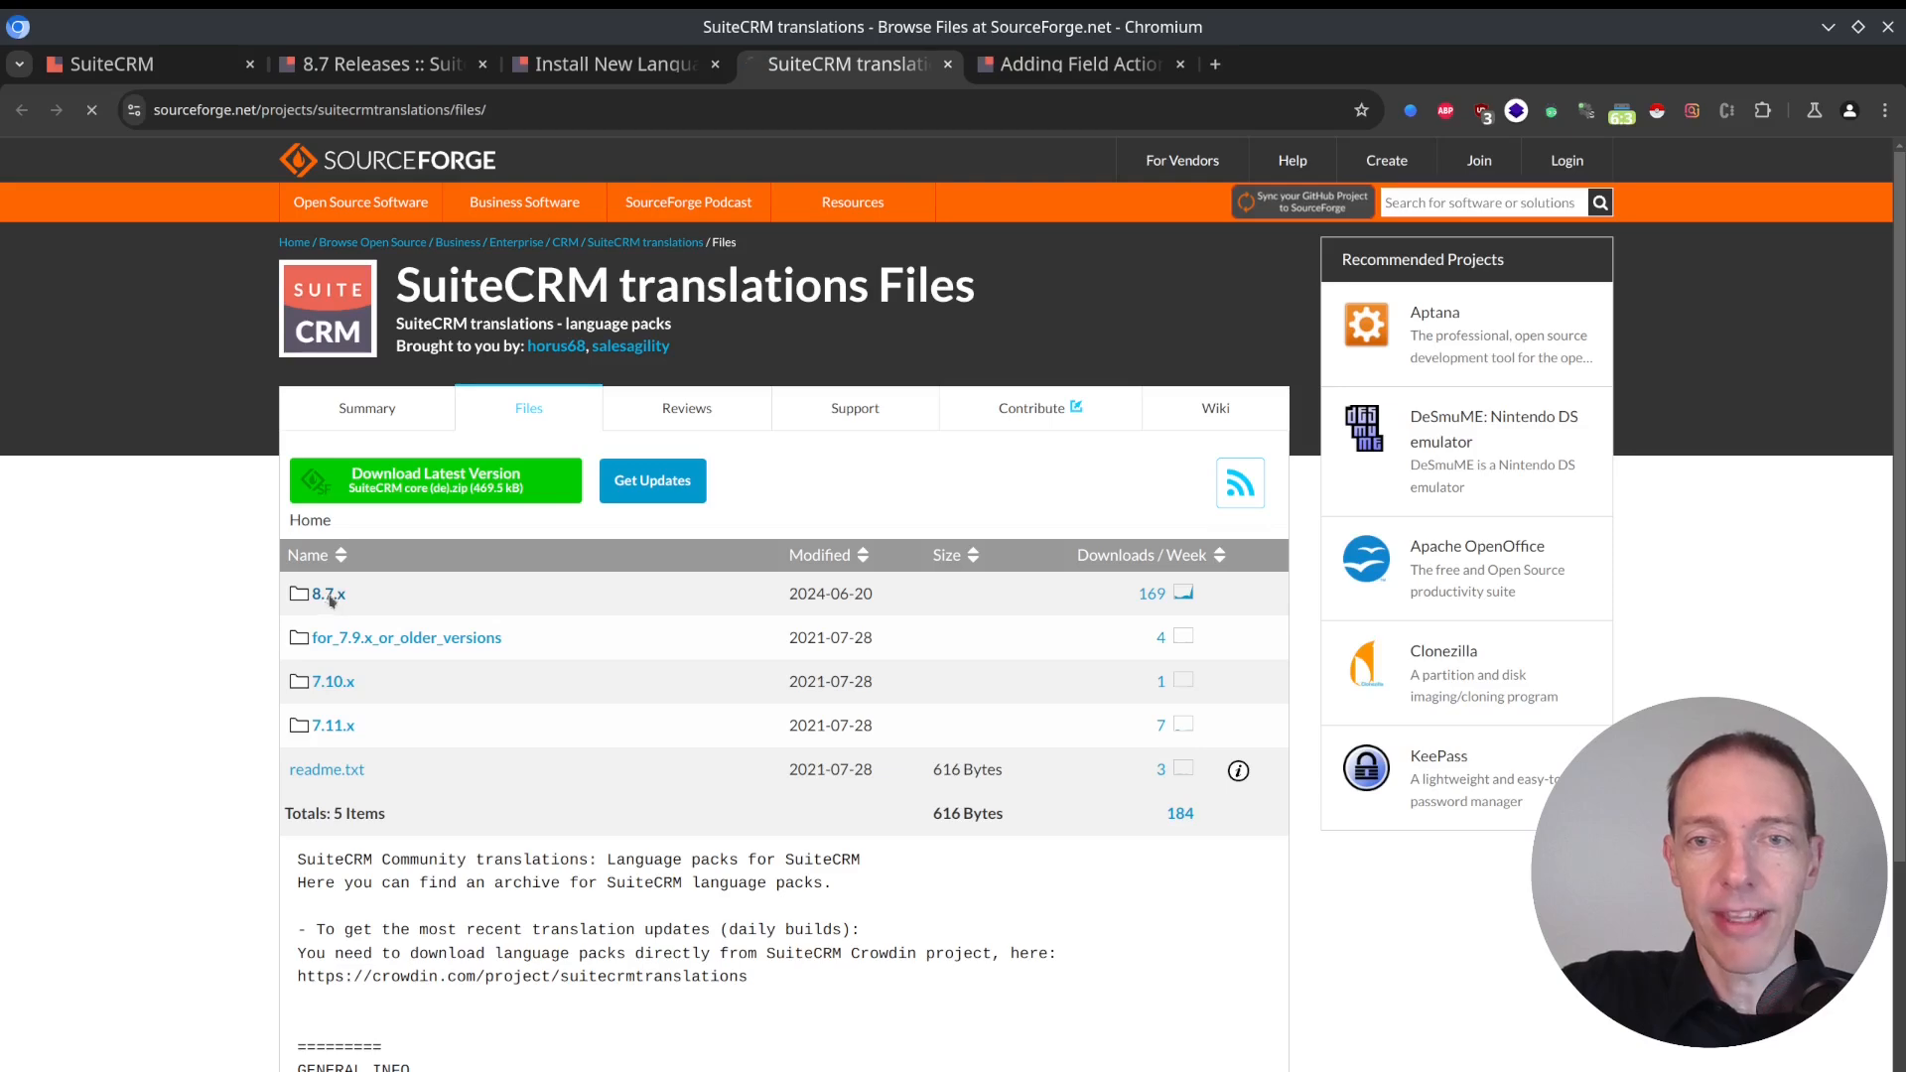
pyautogui.scroll(-4, 524, 637)
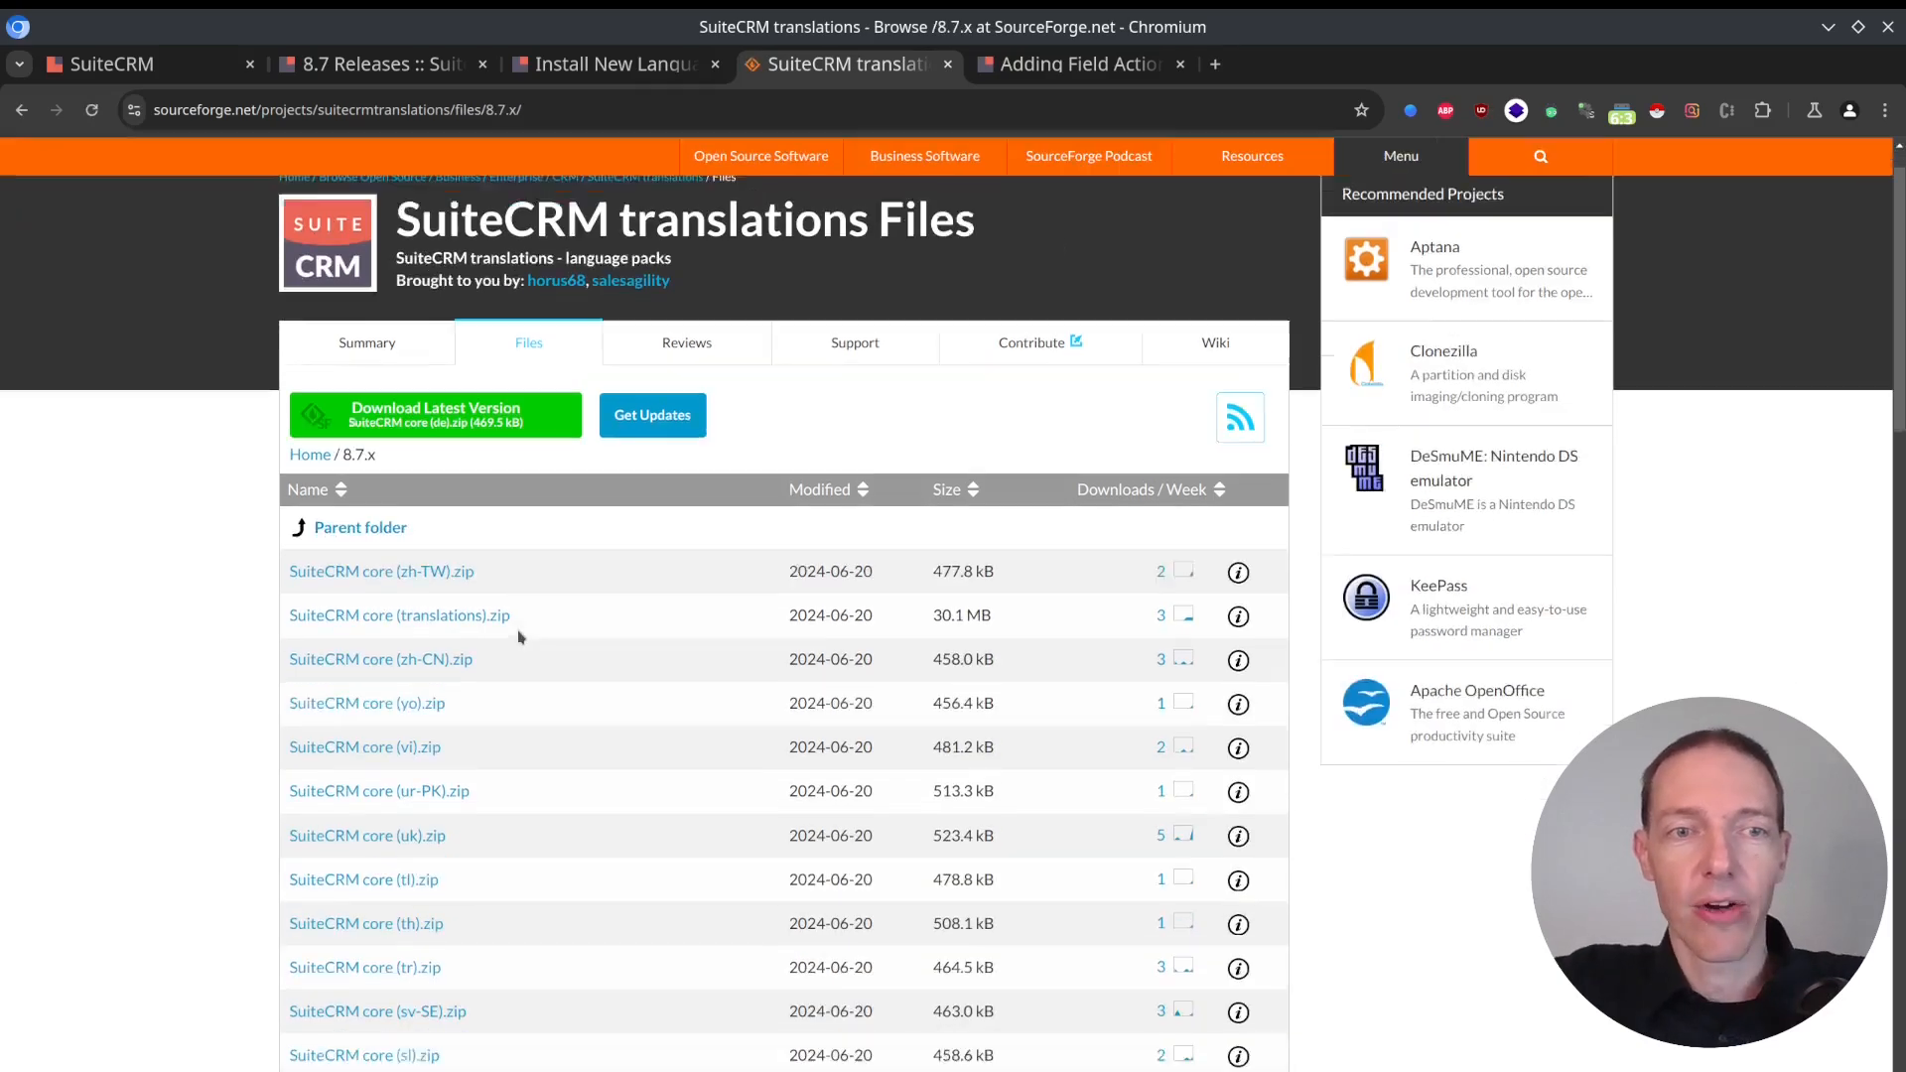
pyautogui.scroll(-10, 524, 636)
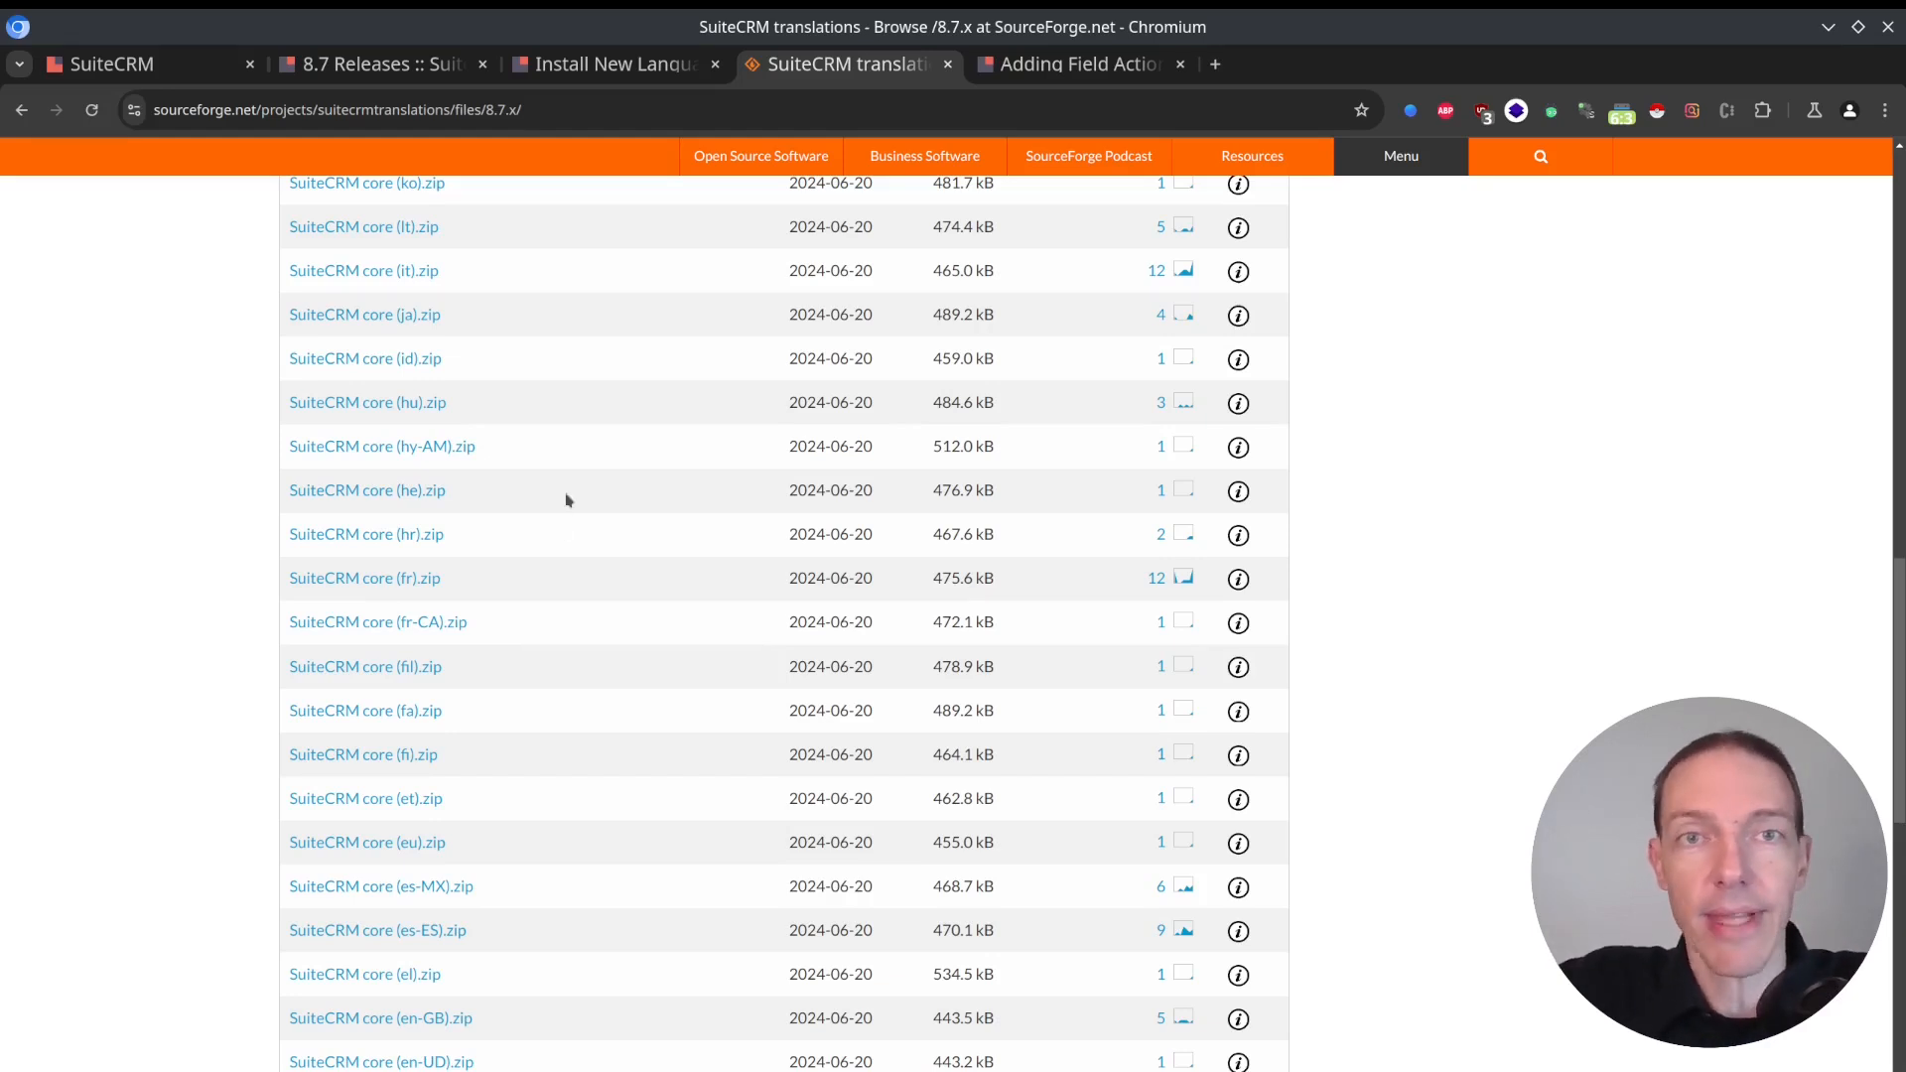
pyautogui.hotkey('ctrl', 'w')
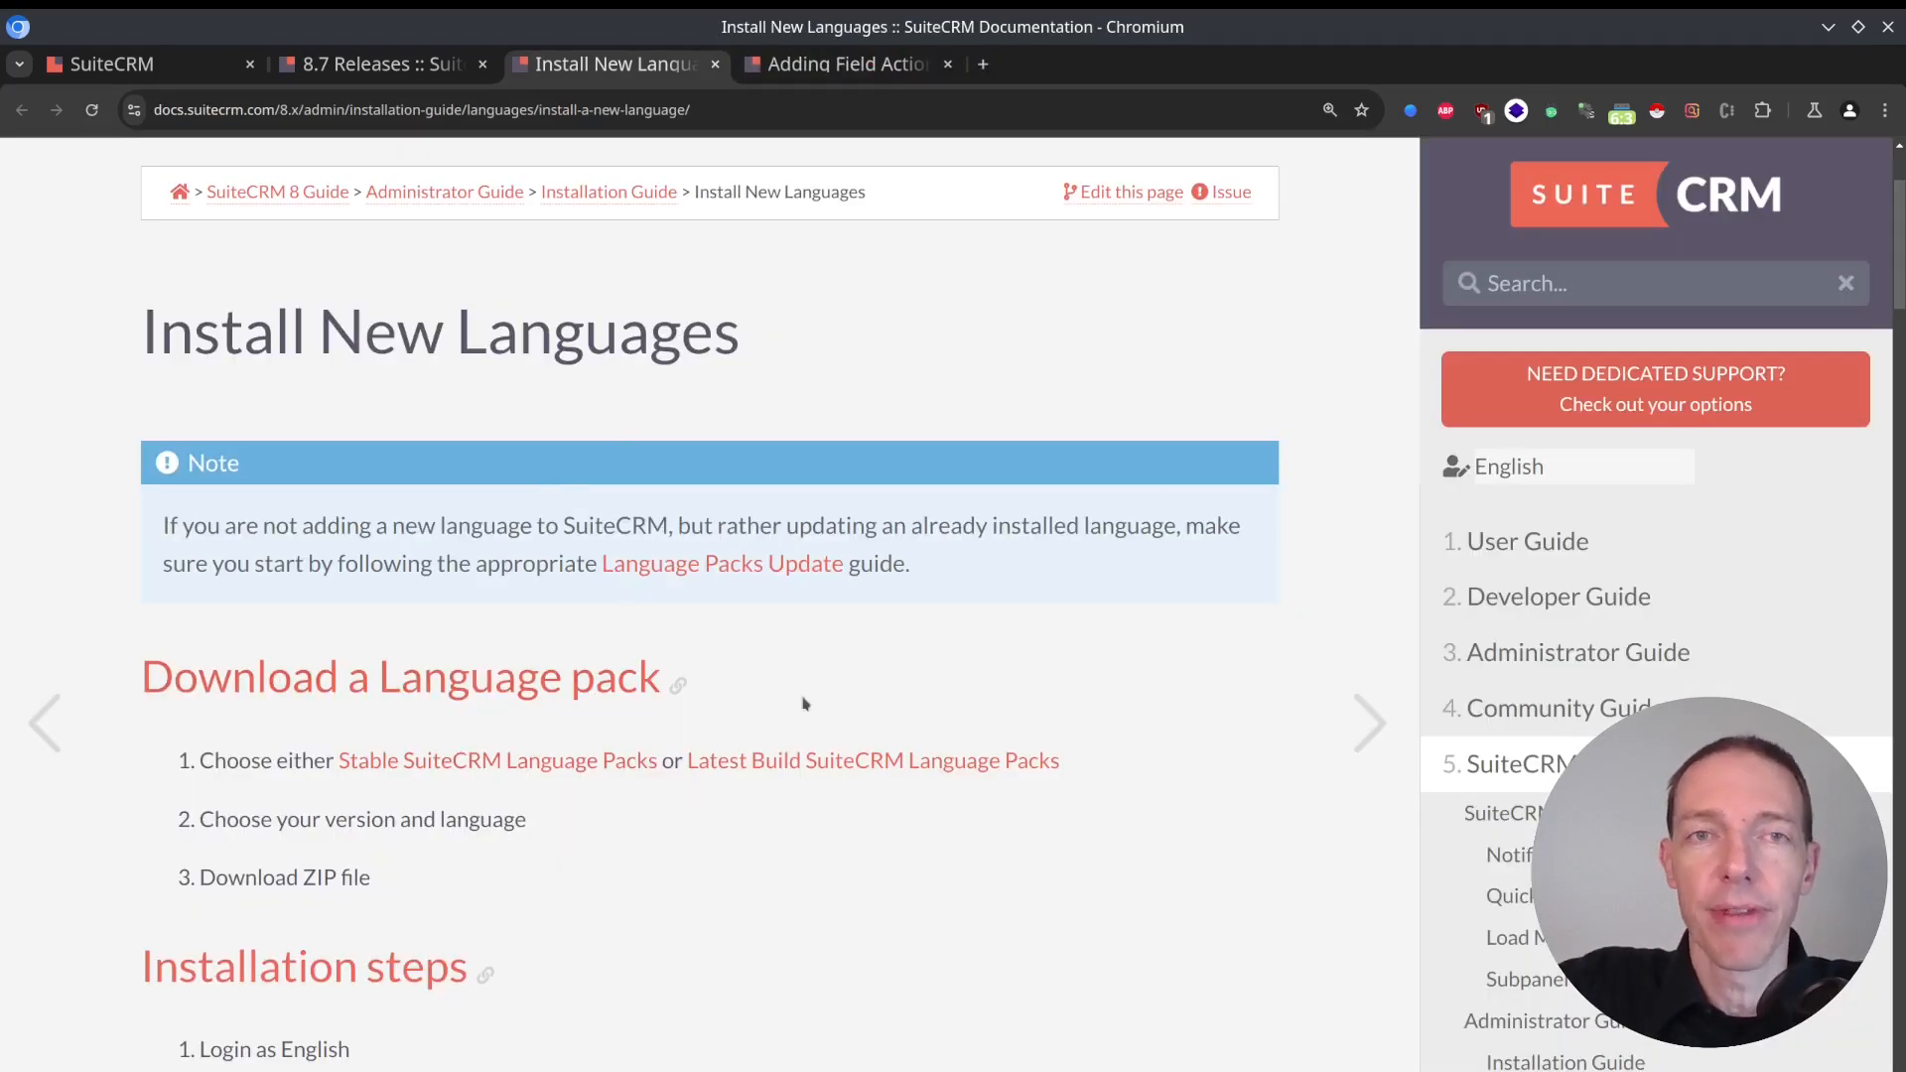
# Return to the 8.7 Releases page and read the Platform upgrade and minimum PHP version notes under System Requirement Changes.
pyautogui.hotkey('ctrl', 'shift', 'Tab')
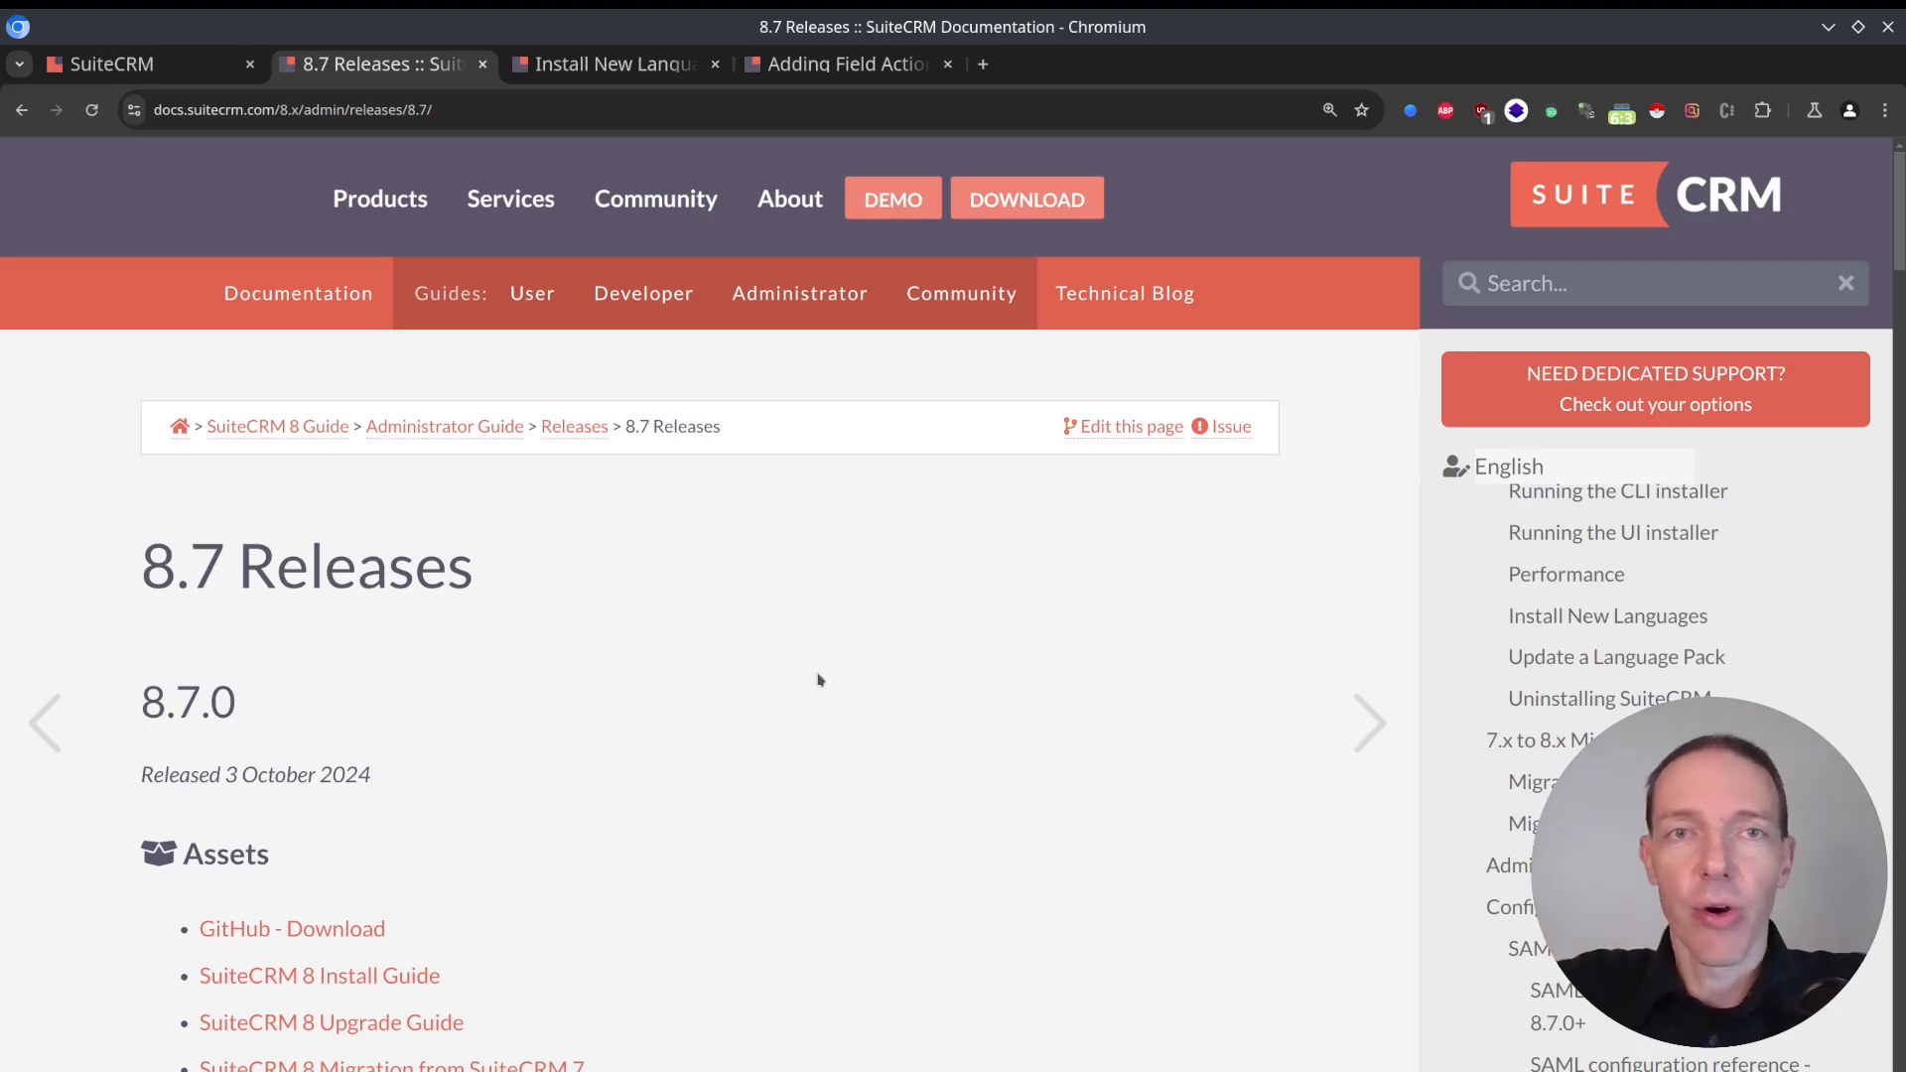
pyautogui.scroll(-5, 702, 583)
pyautogui.scroll(-2, 667, 576)
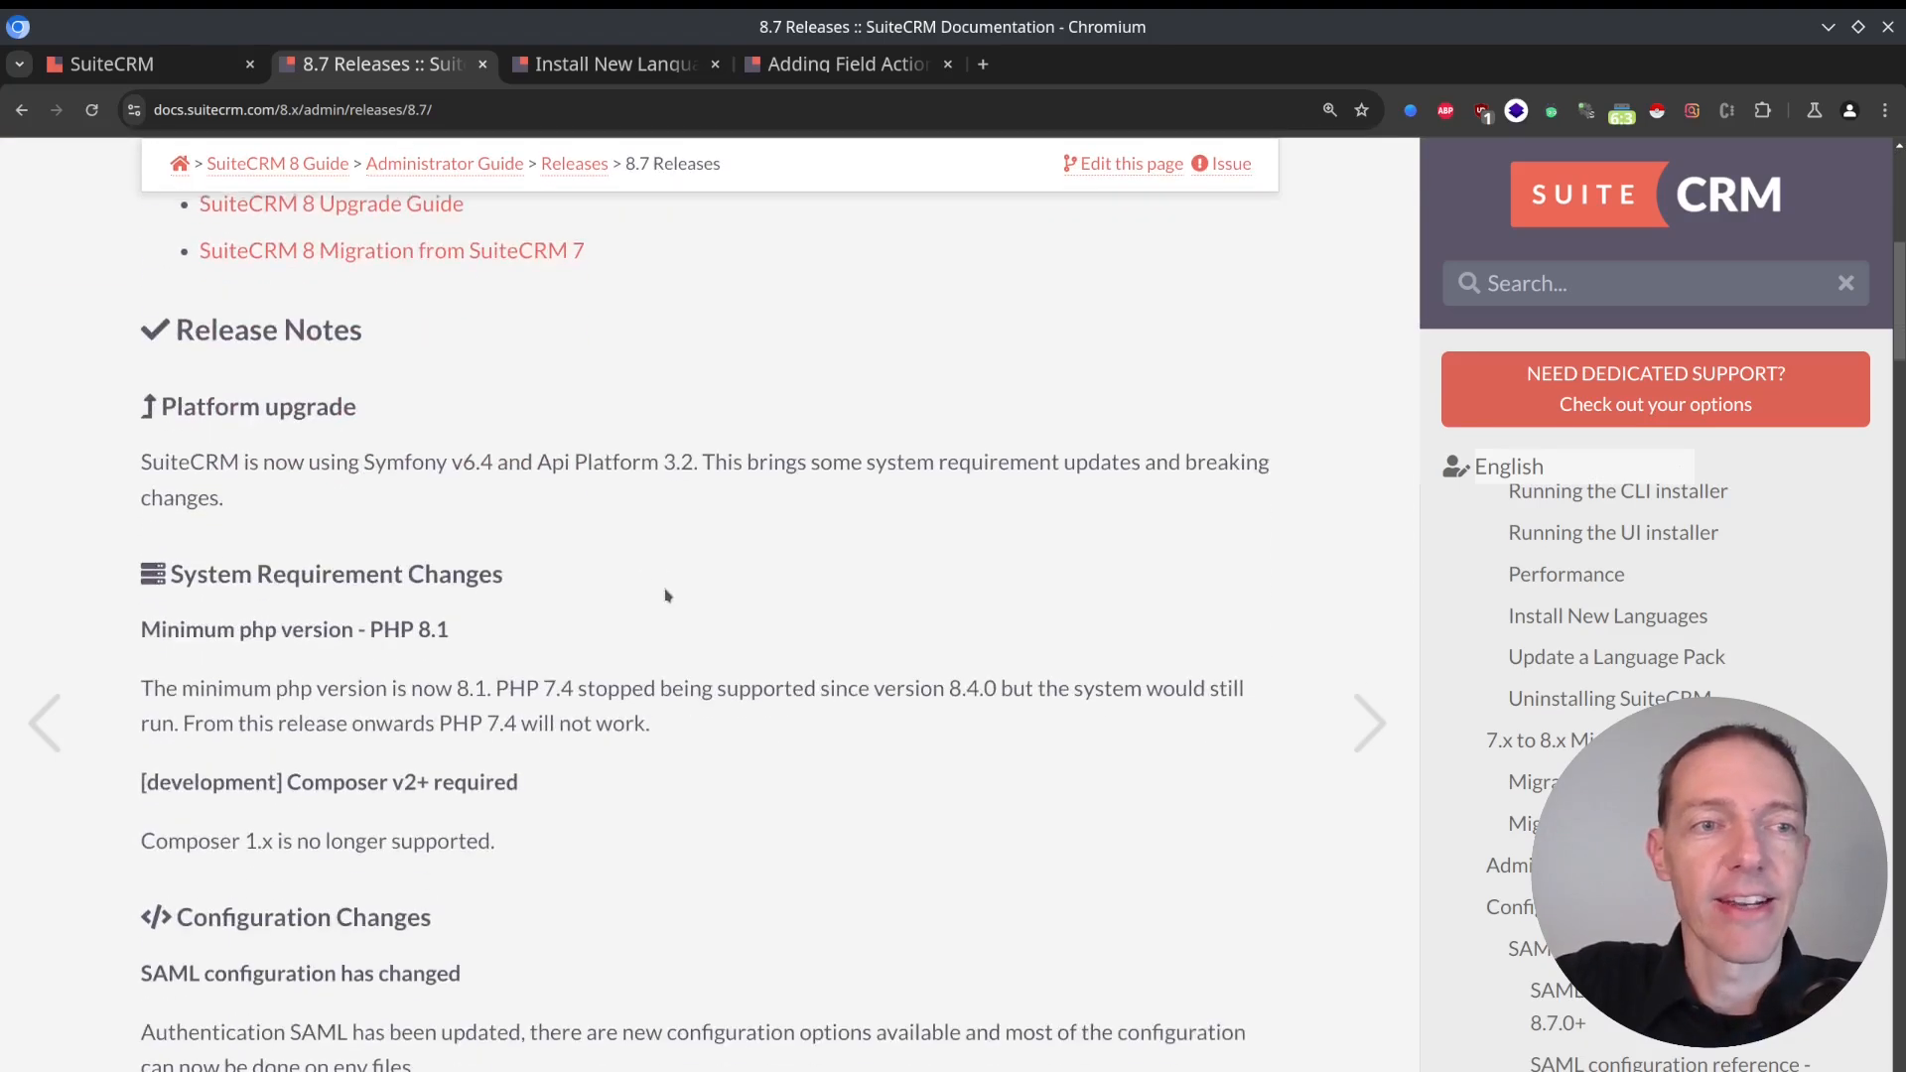
pyautogui.scroll(-1, 243, 472)
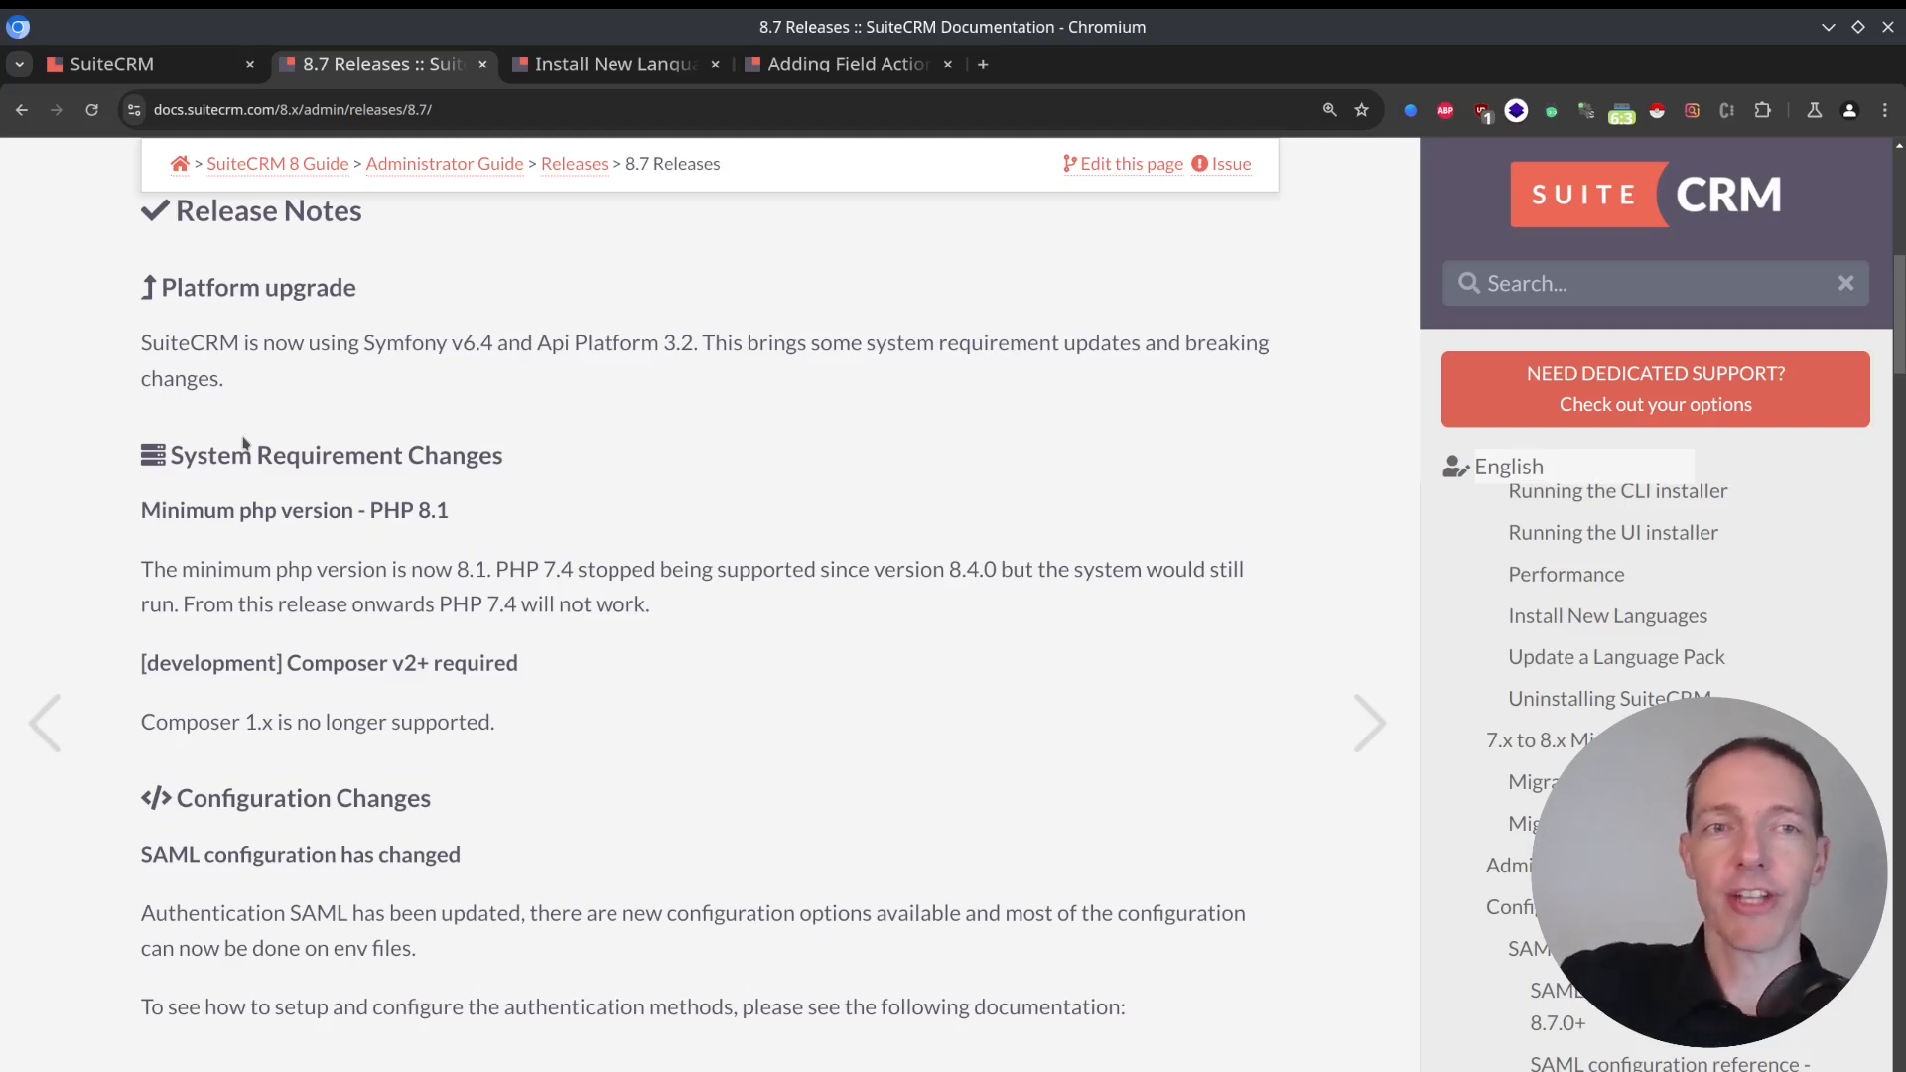
pyautogui.moveTo(537, 342); pyautogui.dragTo(701, 341)
pyautogui.click(671, 421)
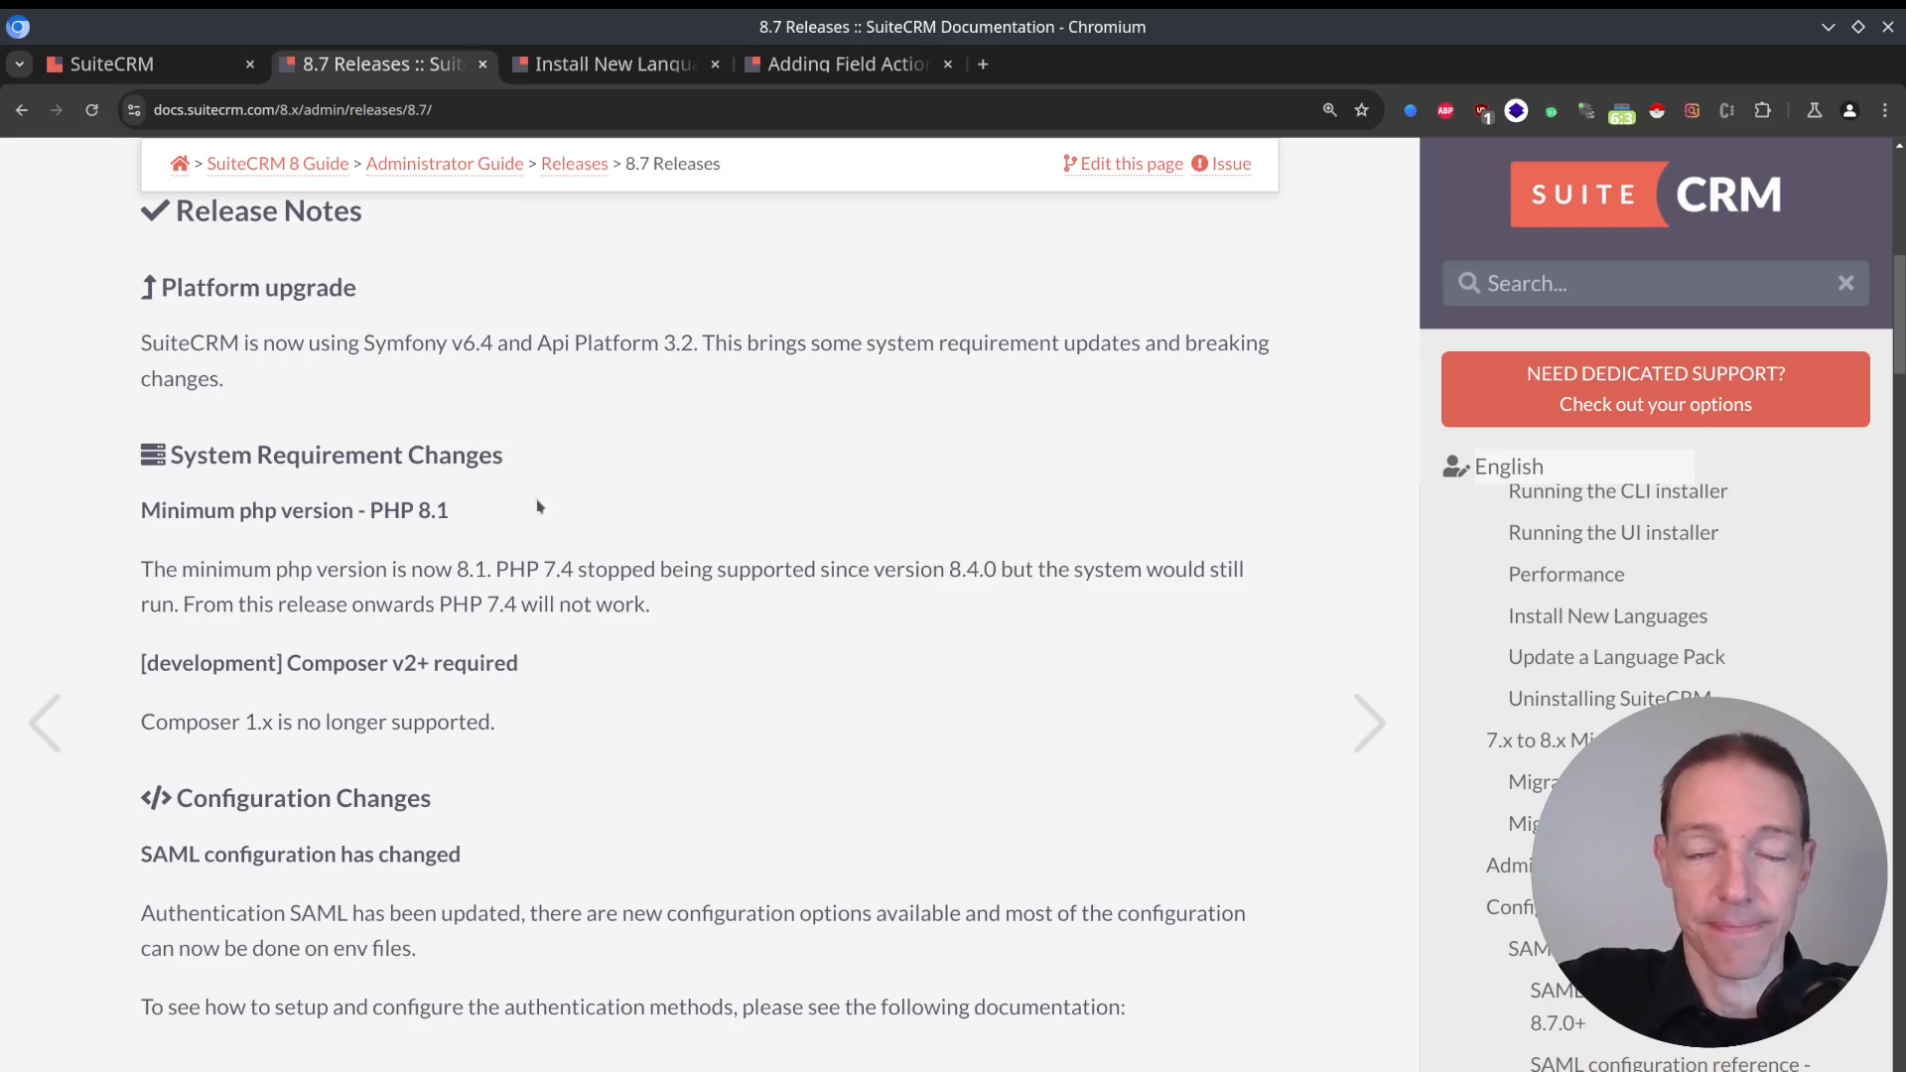
pyautogui.moveTo(500, 507); pyautogui.dragTo(356, 511)
pyautogui.click(527, 524)
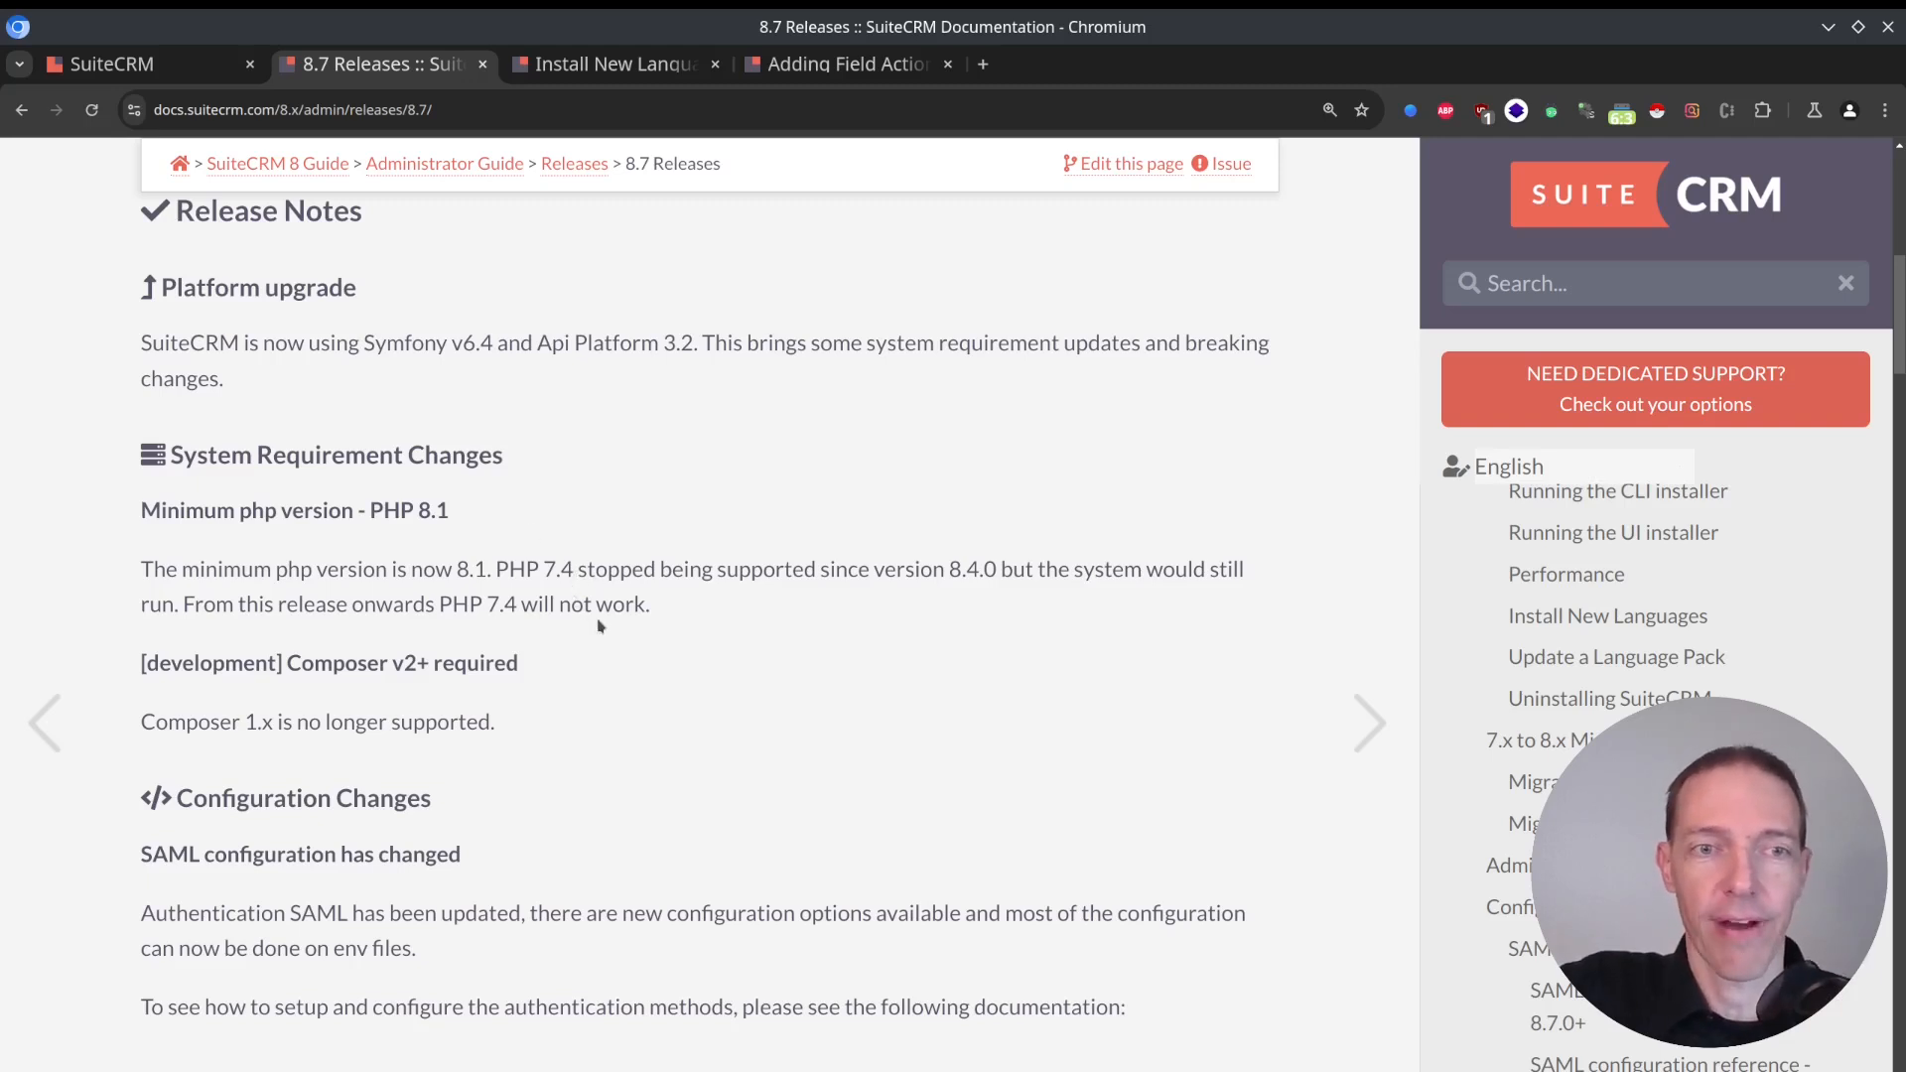
# Read the Composer requirement, the SAML Configuration Changes and the Backward Incompatible Changes in the 8.7.0 release notes.
pyautogui.scroll(-3, 595, 606)
pyautogui.scroll(1, 584, 433)
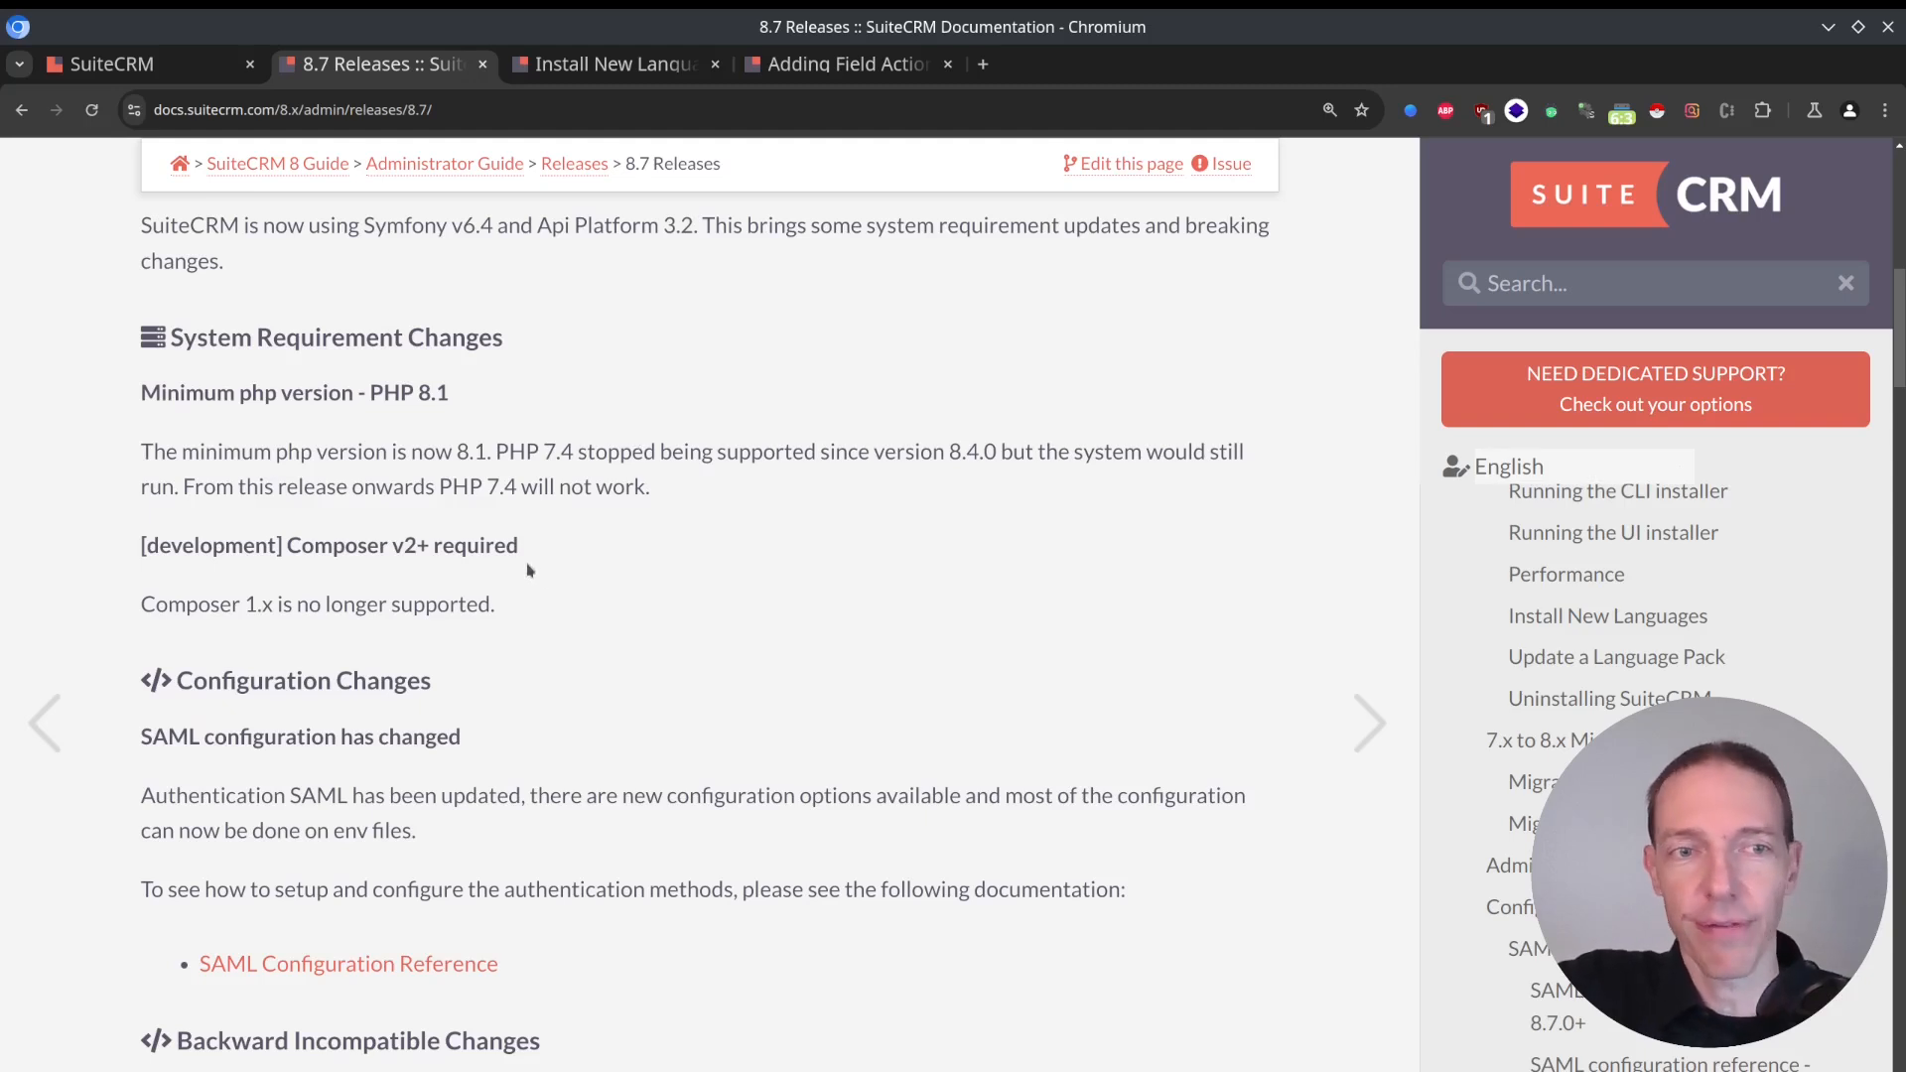
pyautogui.scroll(-2, 529, 570)
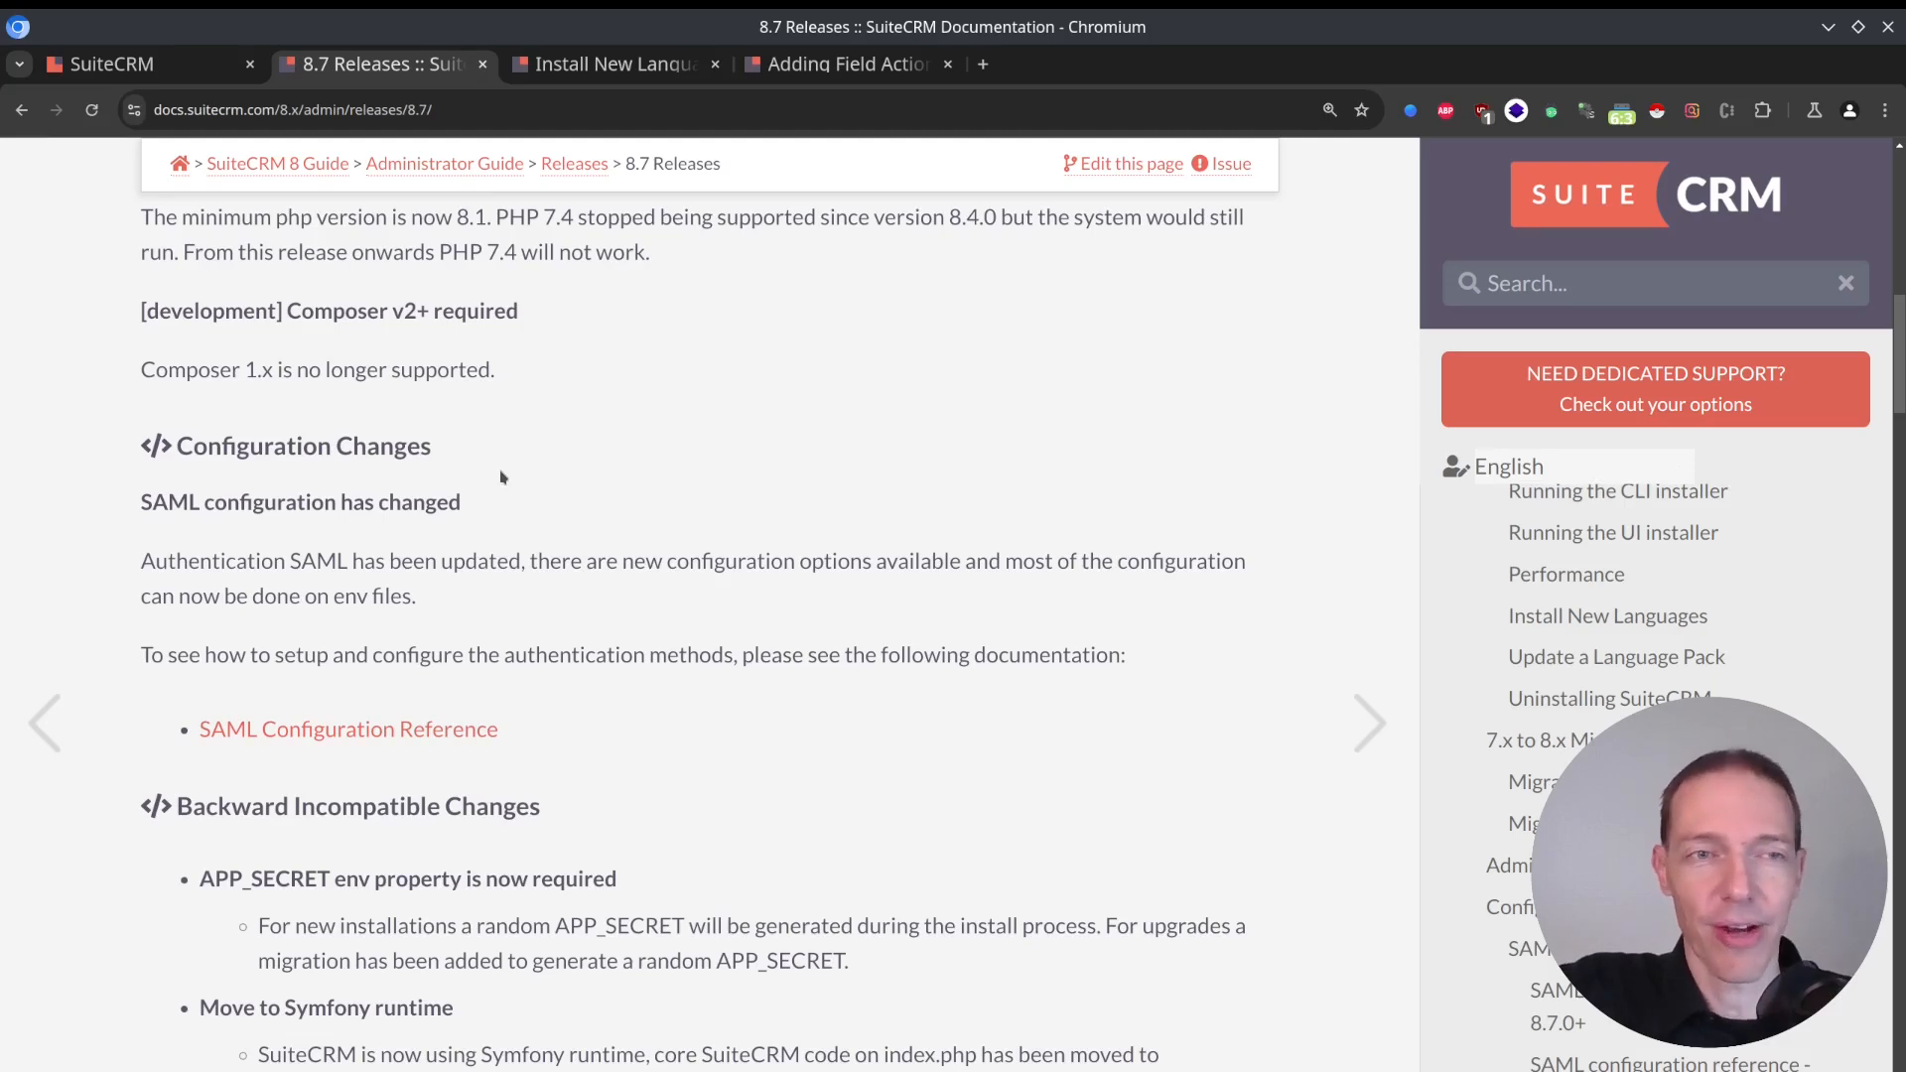
pyautogui.scroll(-2, 503, 478)
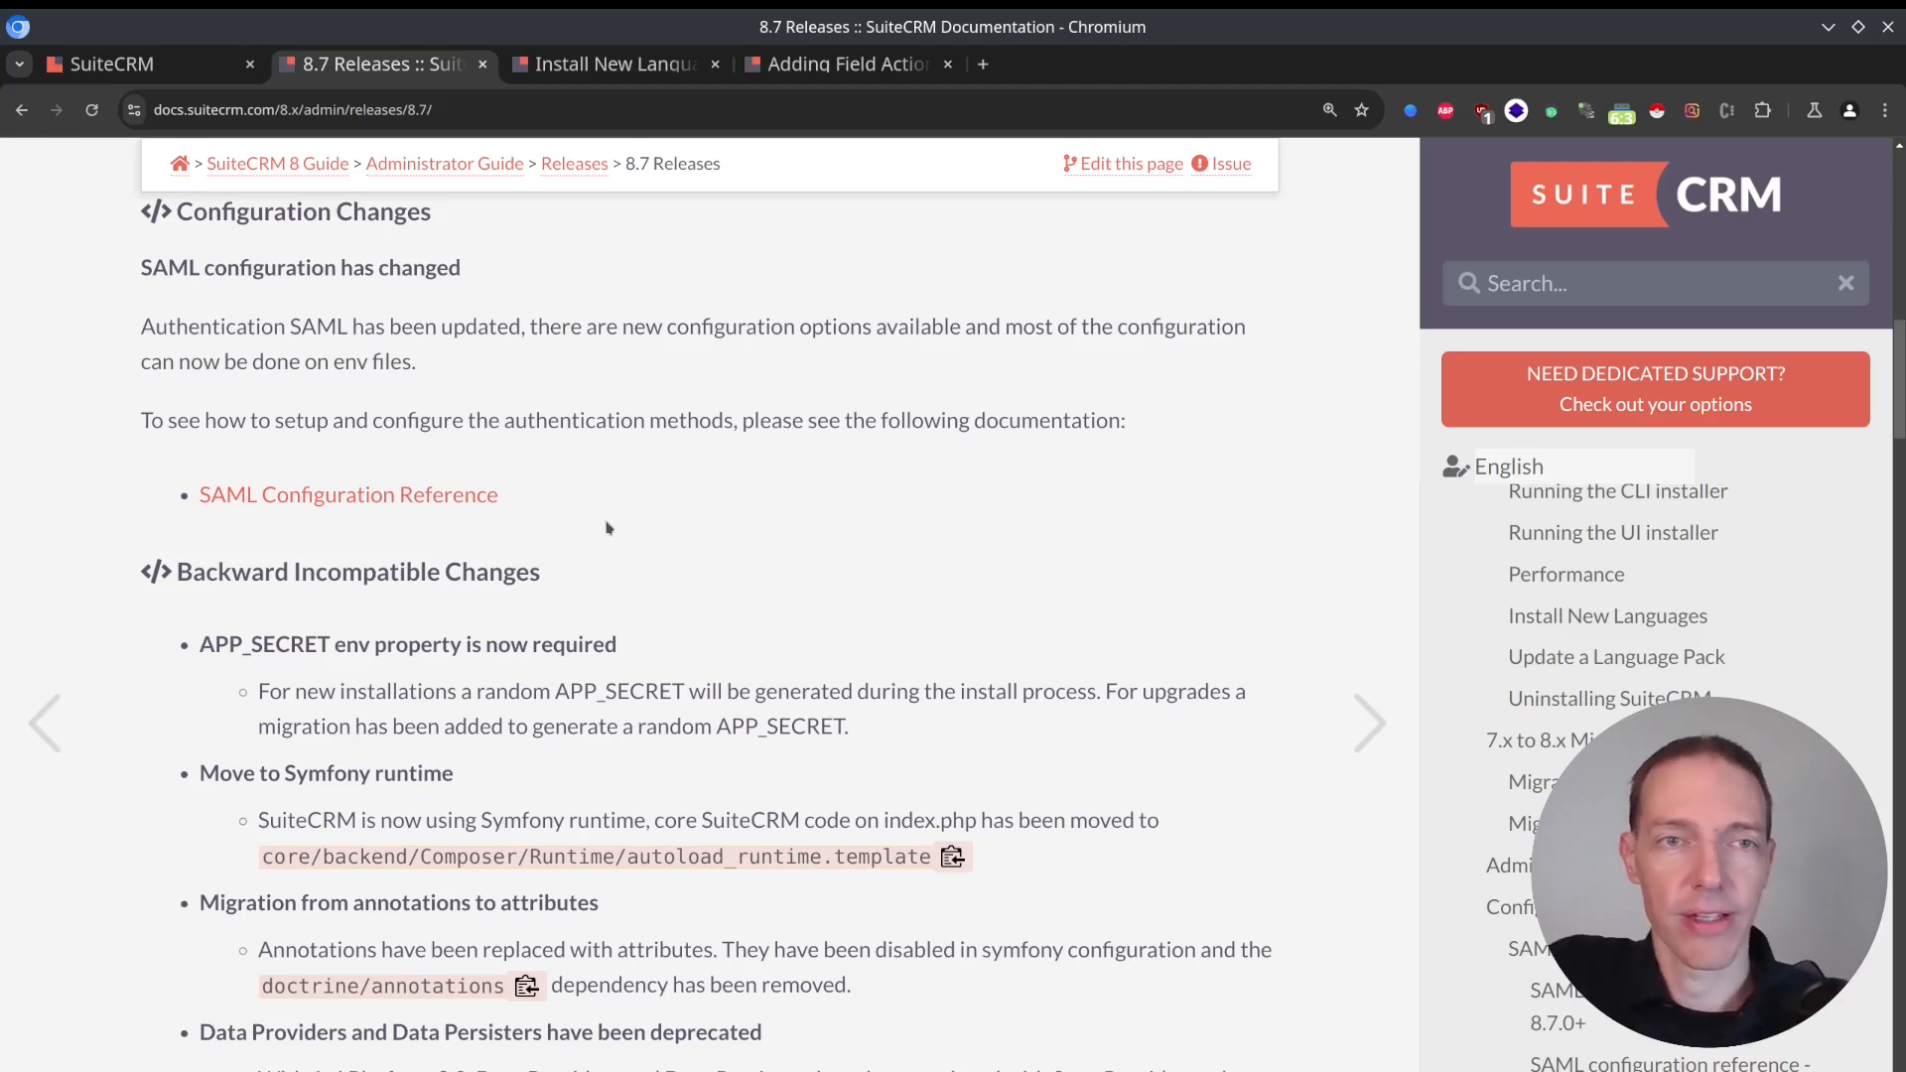
pyautogui.scroll(-6, 609, 527)
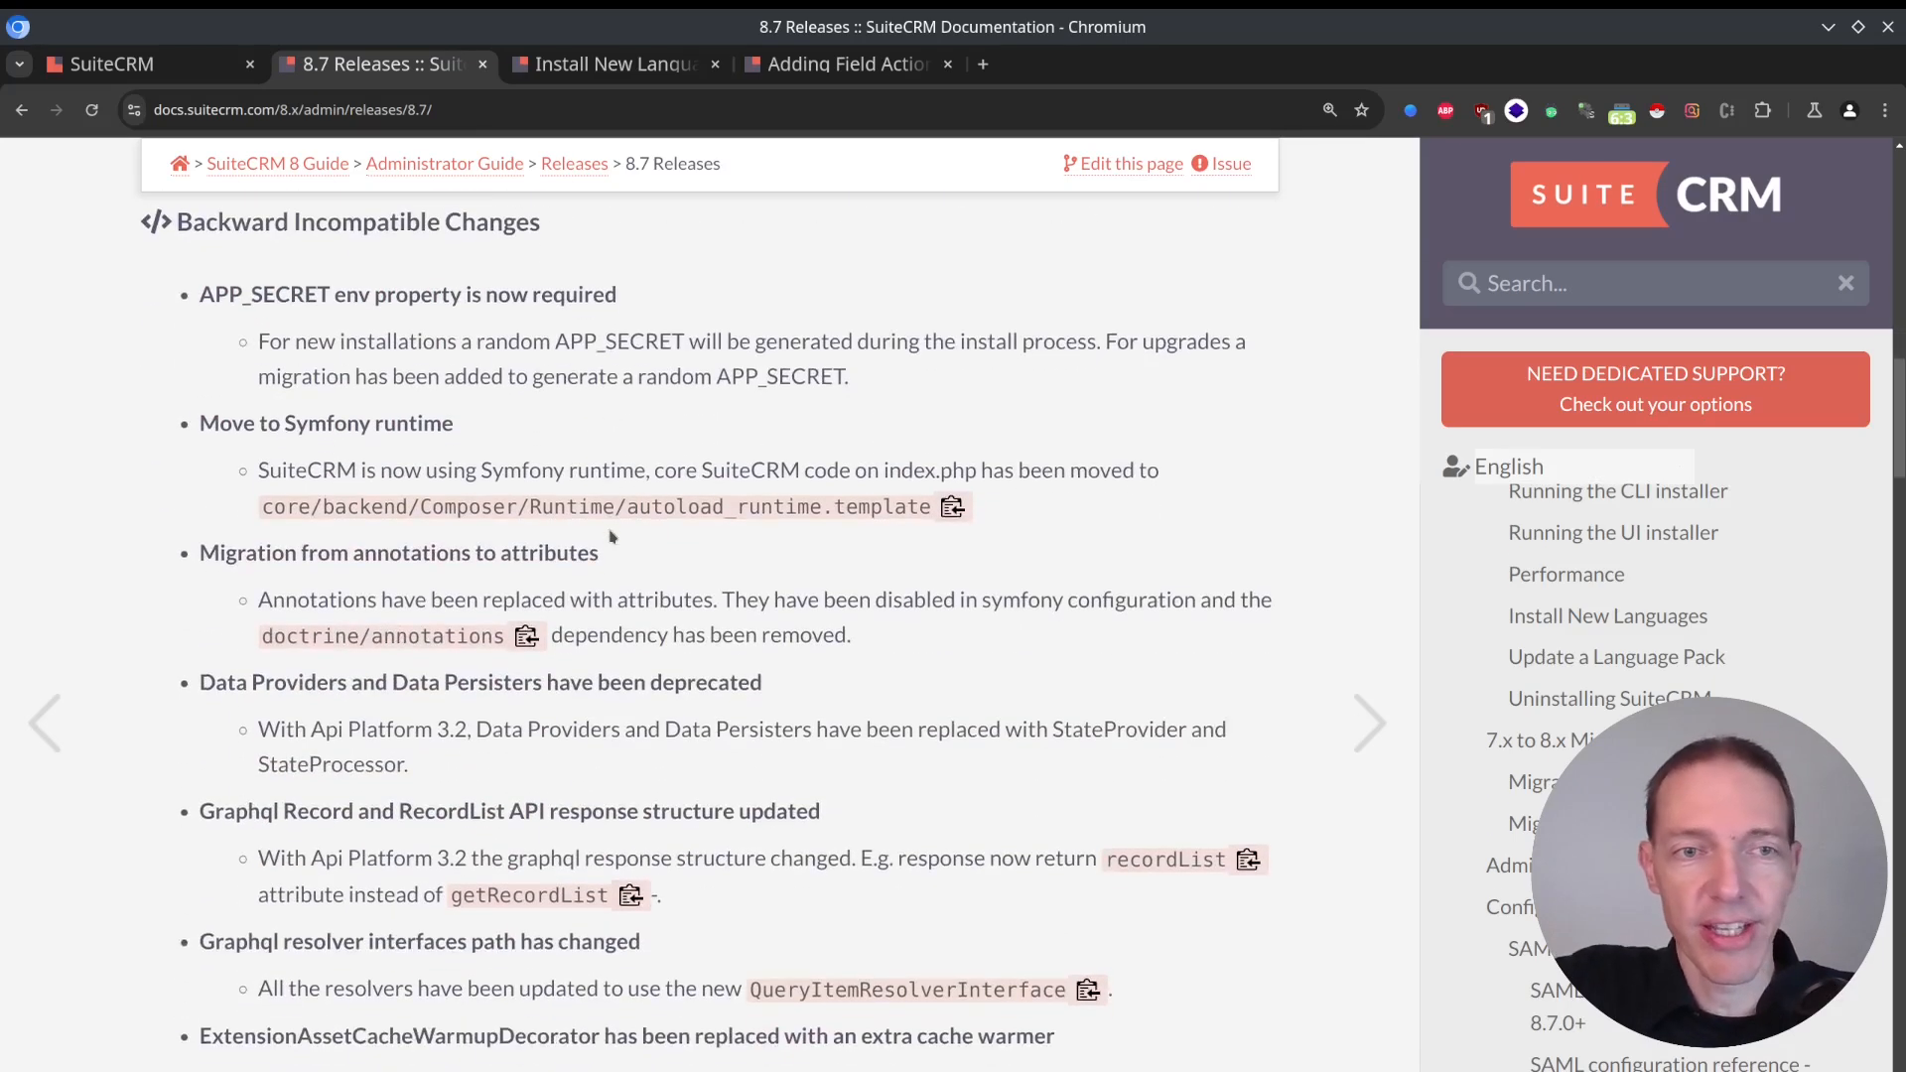
pyautogui.scroll(-8, 610, 537)
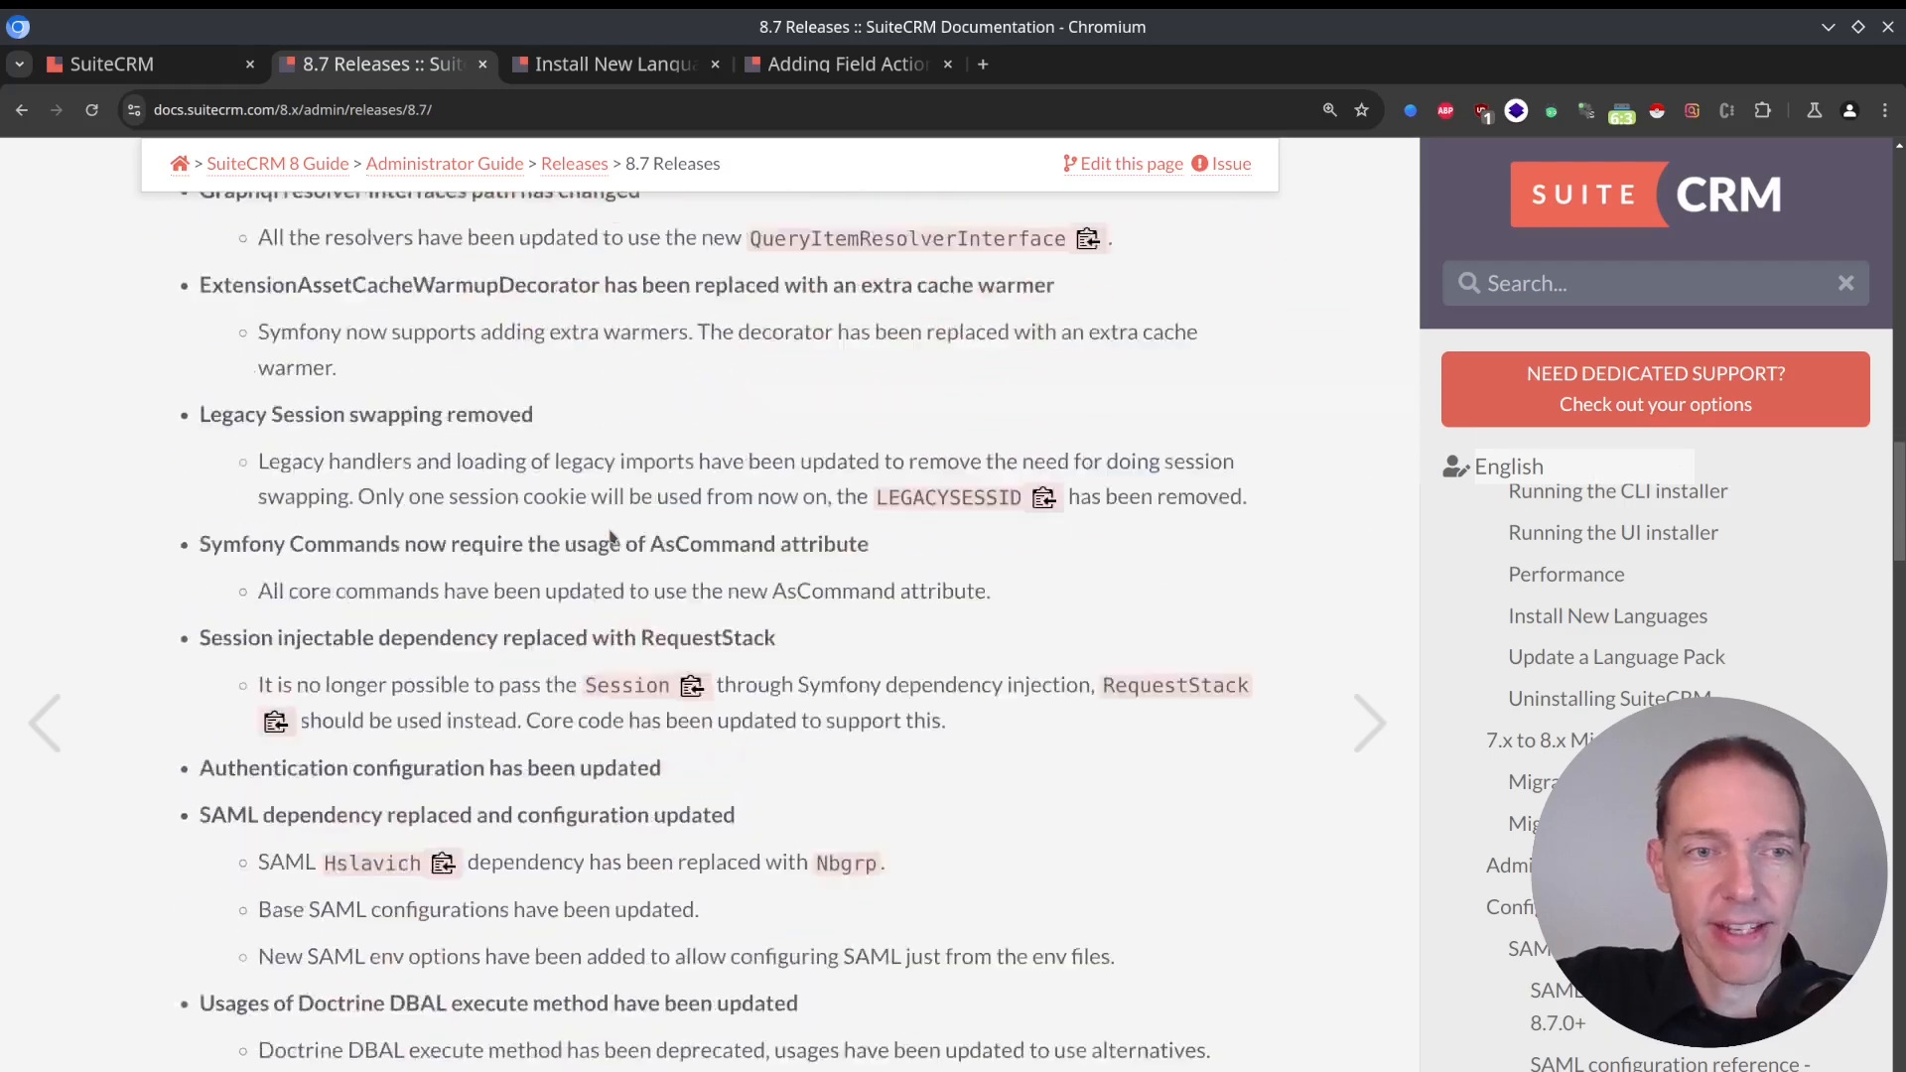
pyautogui.scroll(4, 611, 536)
pyautogui.scroll(-2, 610, 528)
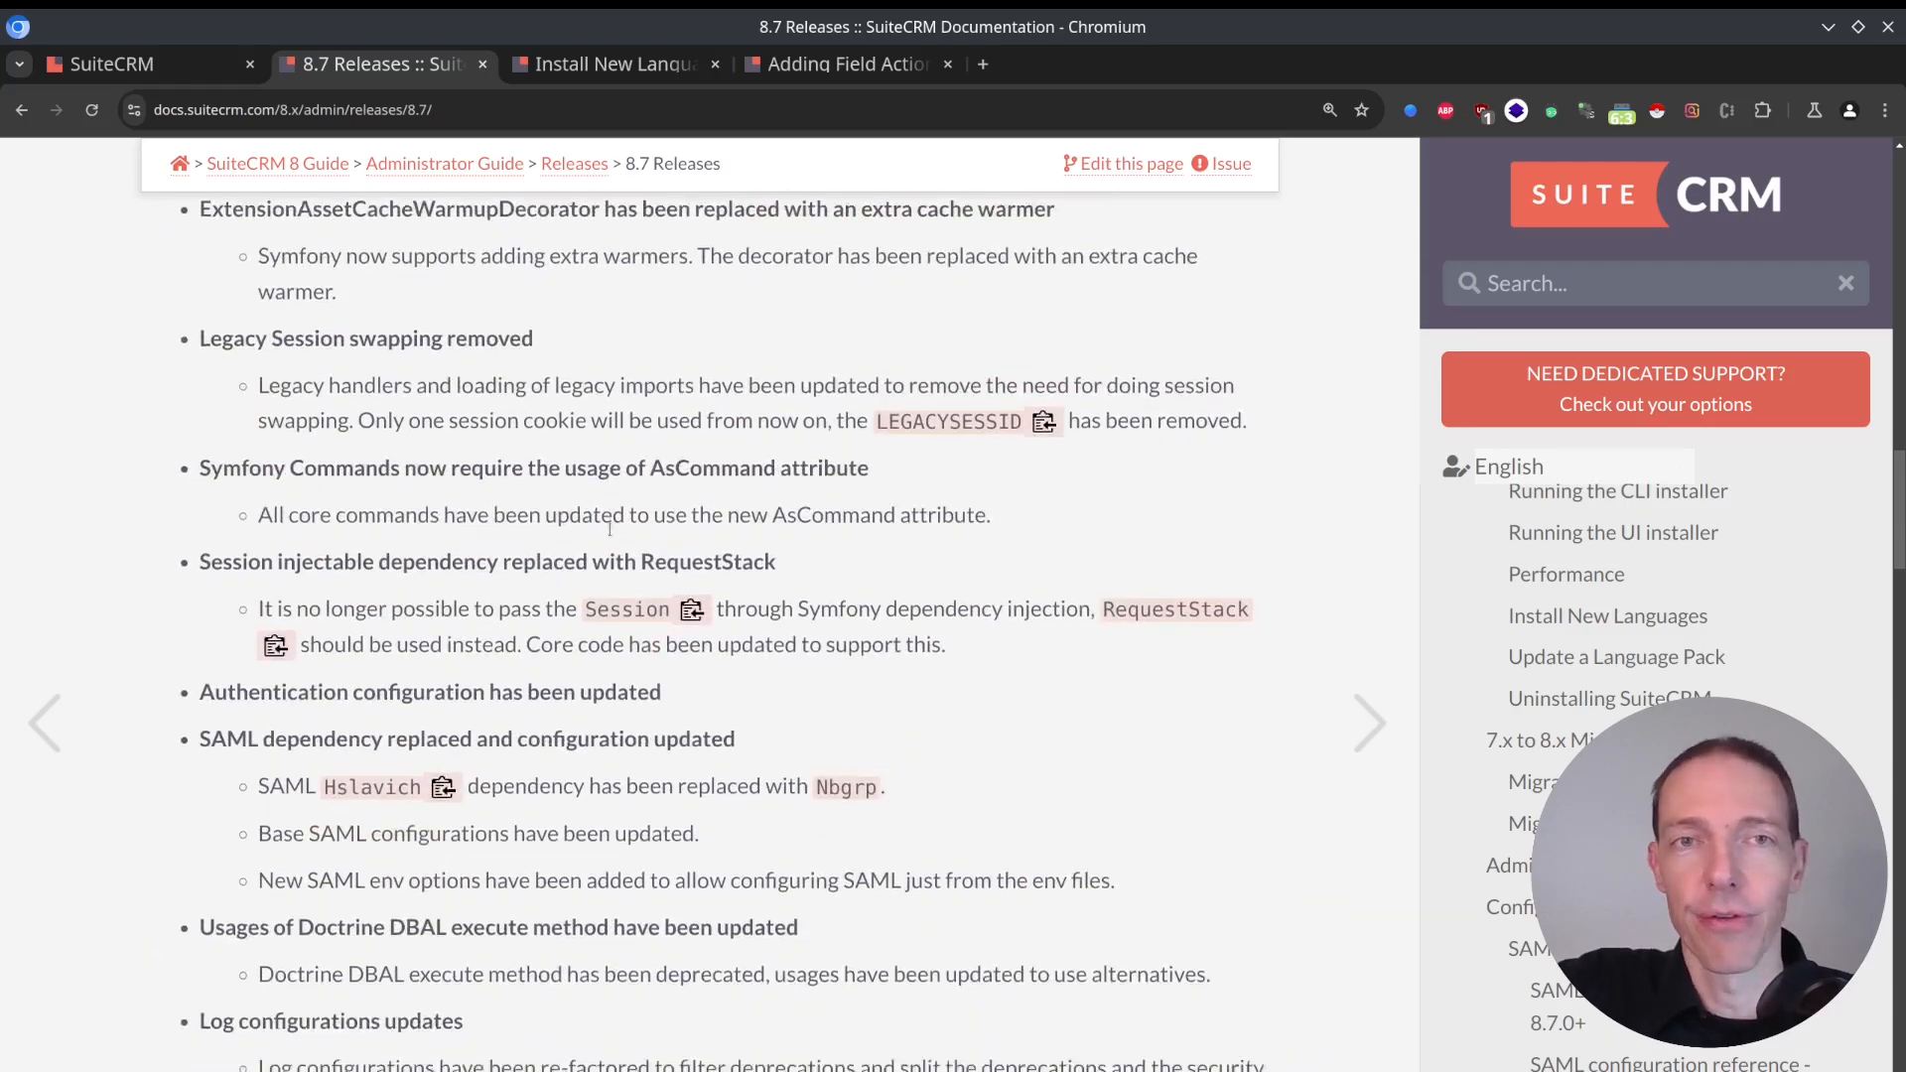
# Review the Documentation links and the LDAP, SAML and Convert target enhancements in the 8.7.0 release notes.
pyautogui.scroll(-6, 609, 527)
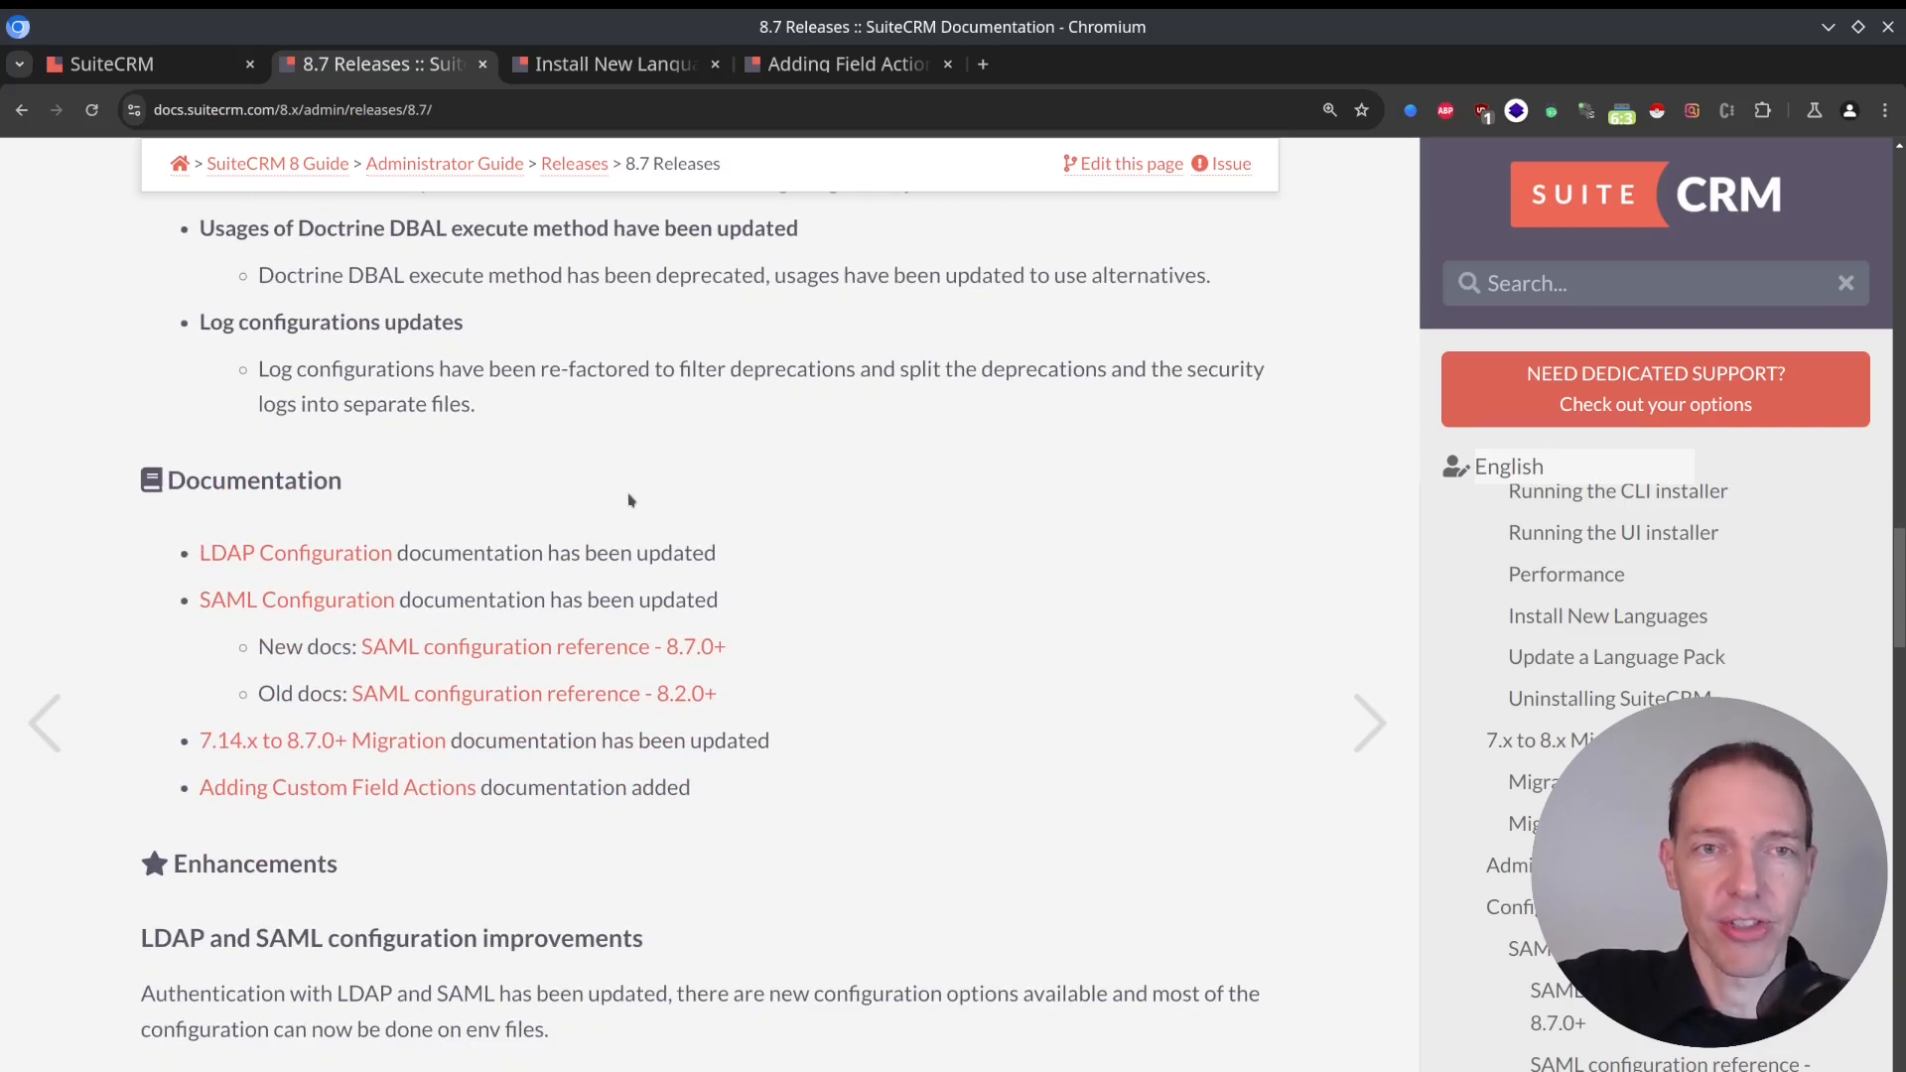
pyautogui.scroll(-4, 838, 537)
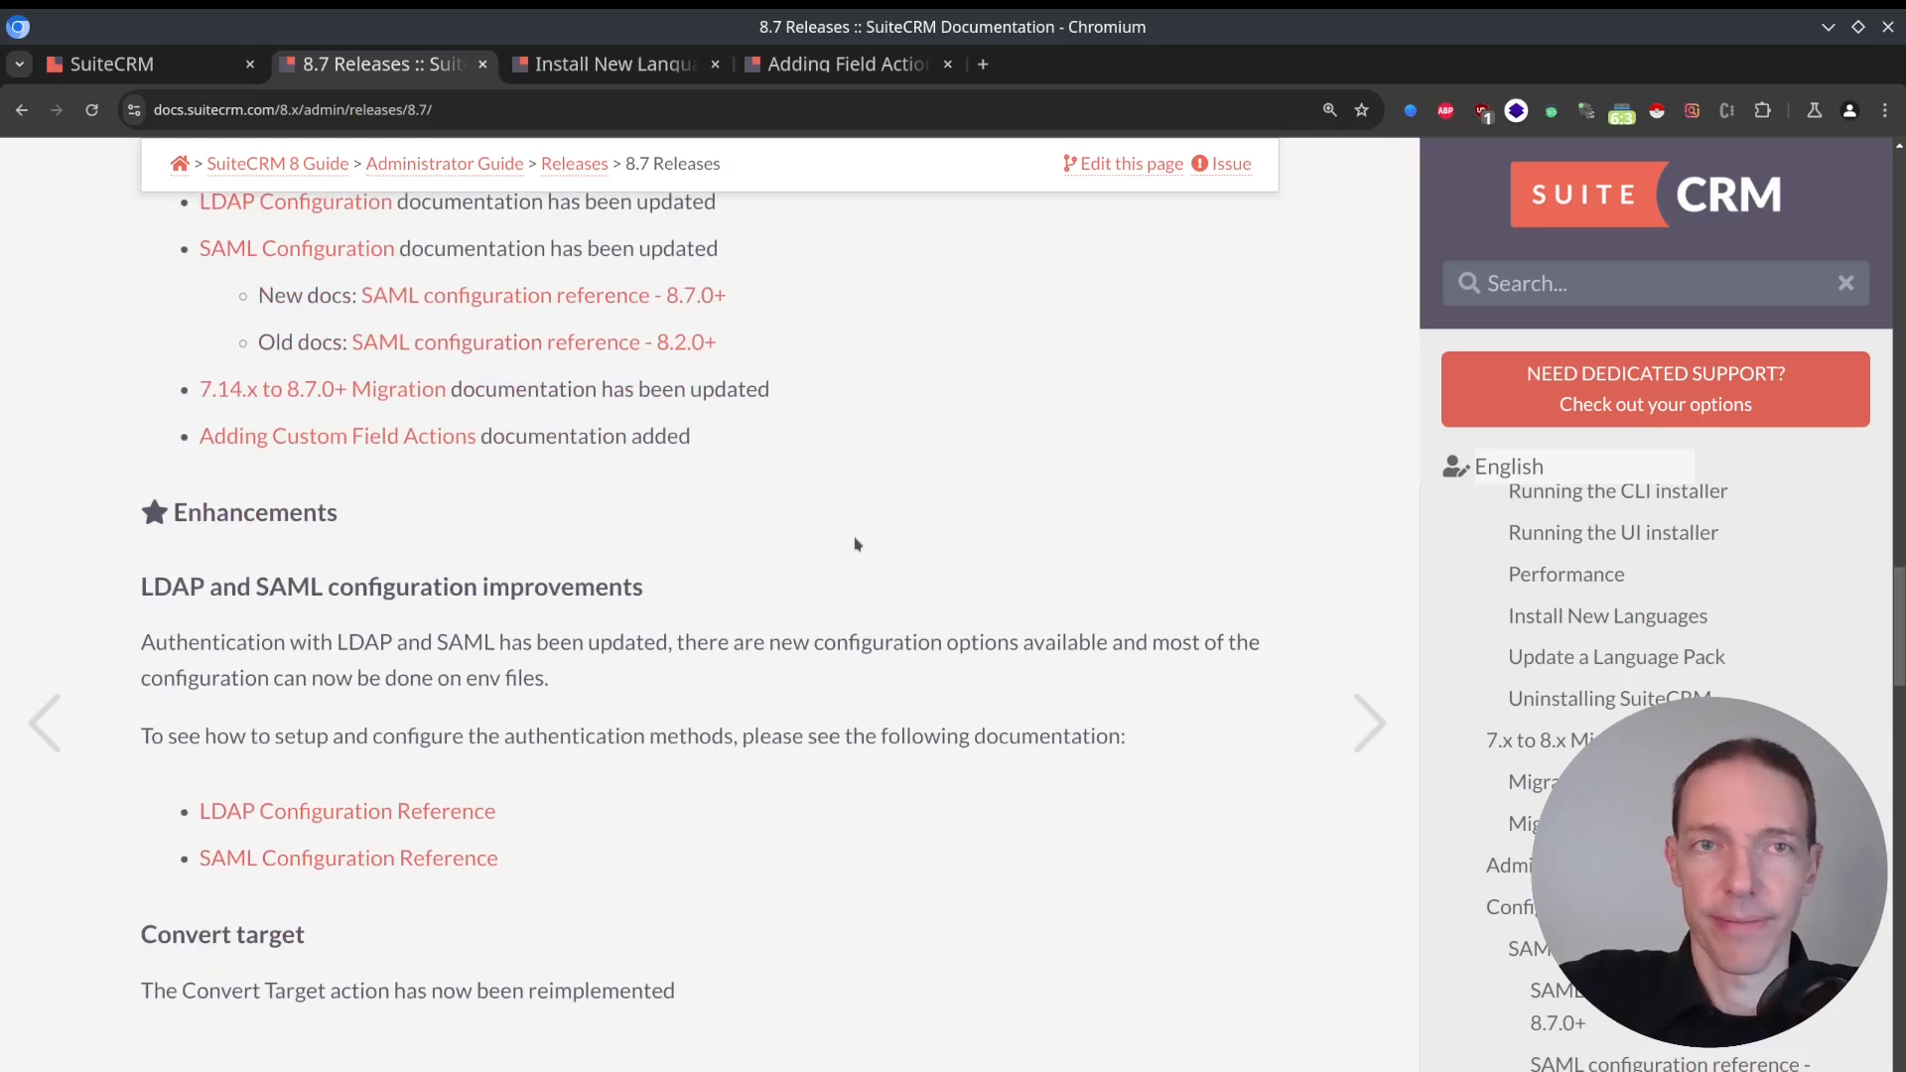
pyautogui.scroll(-1, 788, 521)
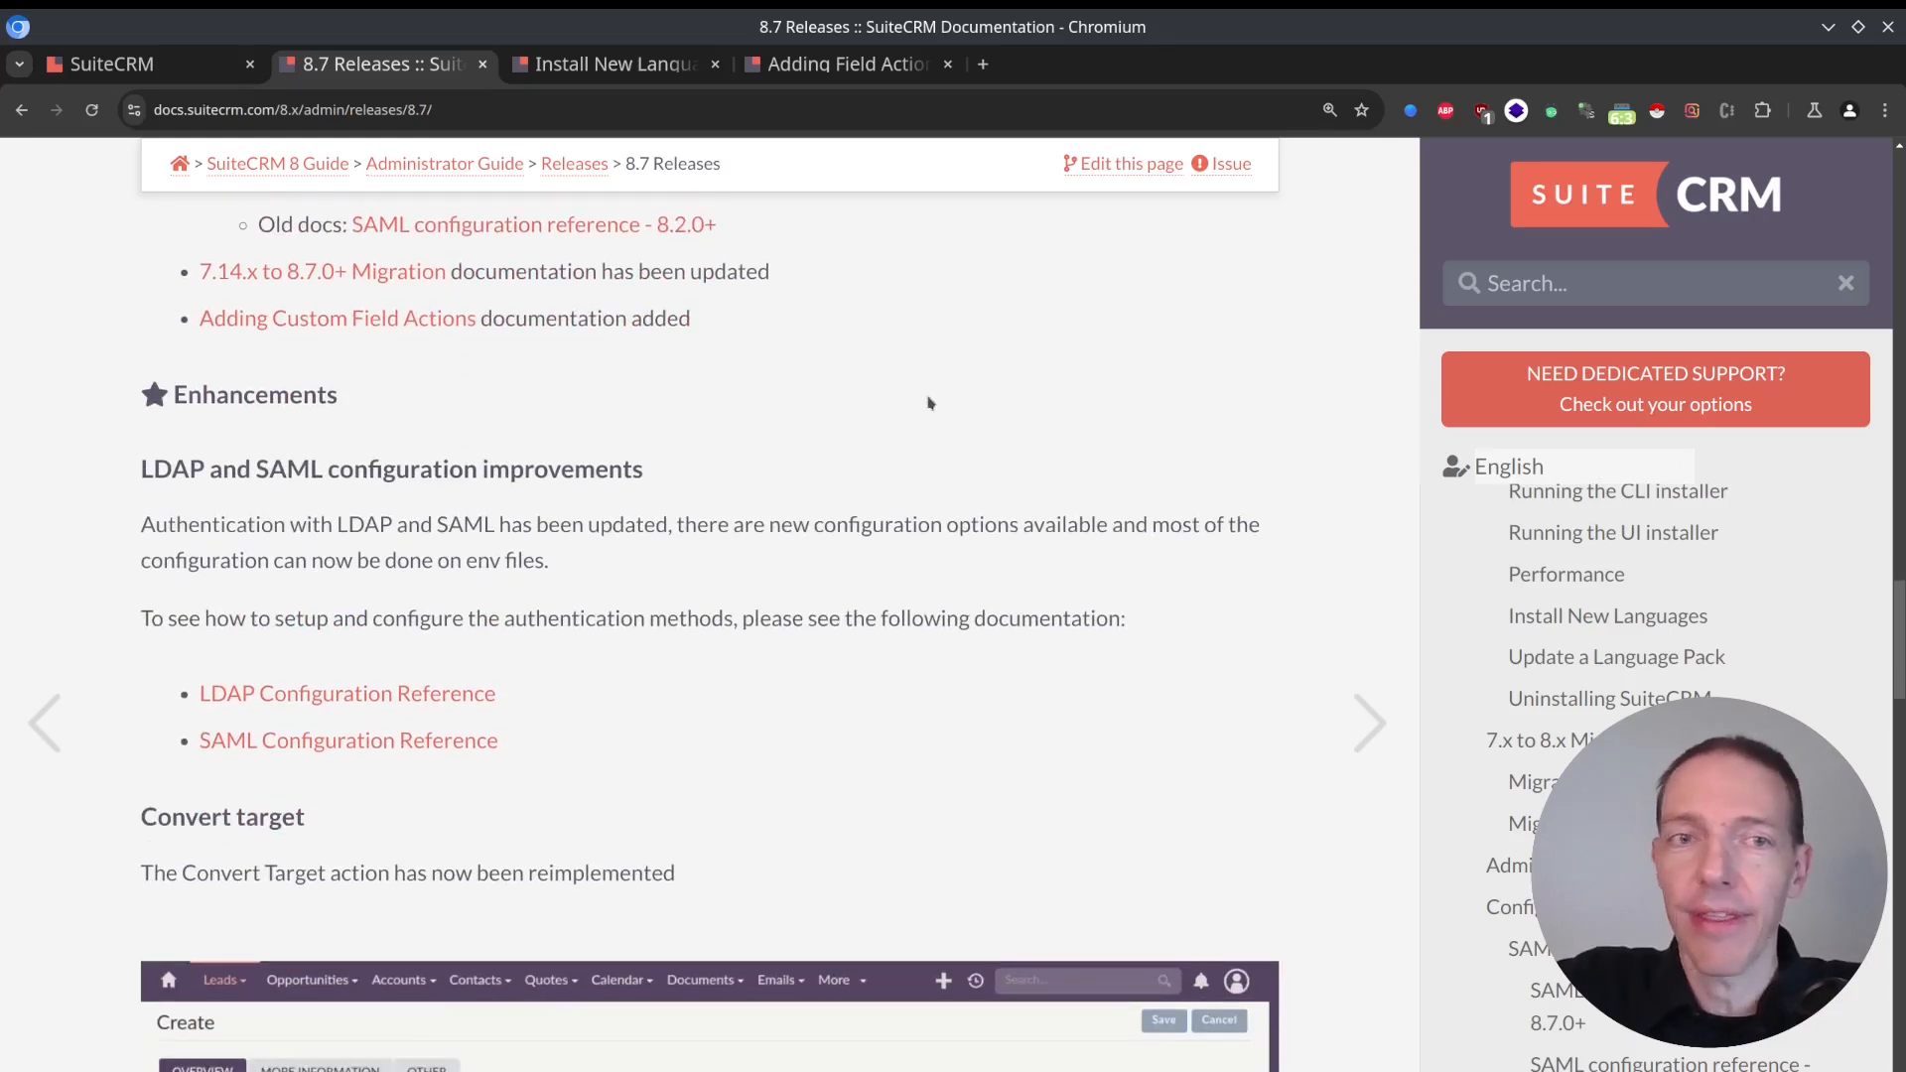
pyautogui.scroll(-2, 927, 399)
pyautogui.scroll(1, 843, 438)
pyautogui.scroll(-4, 765, 456)
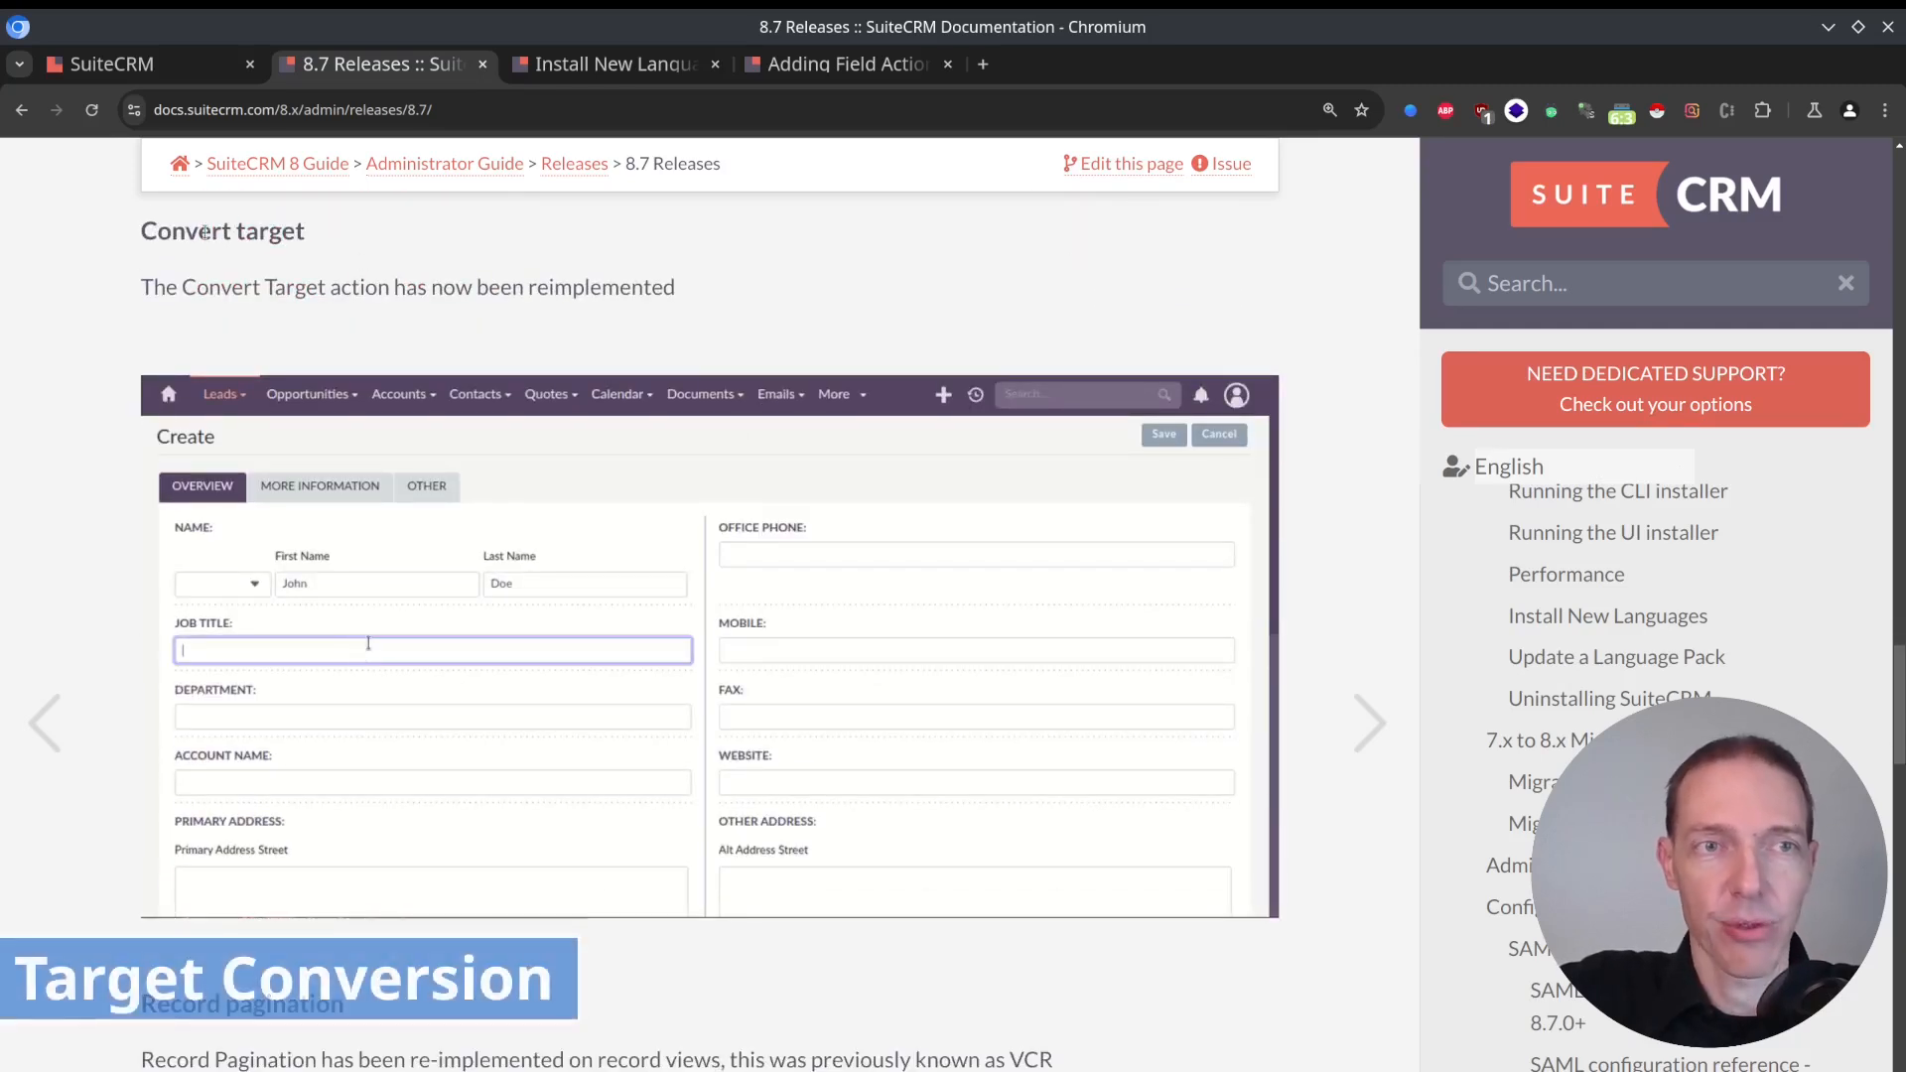
pyautogui.moveTo(198, 232); pyautogui.dragTo(331, 238)
pyautogui.click(331, 239)
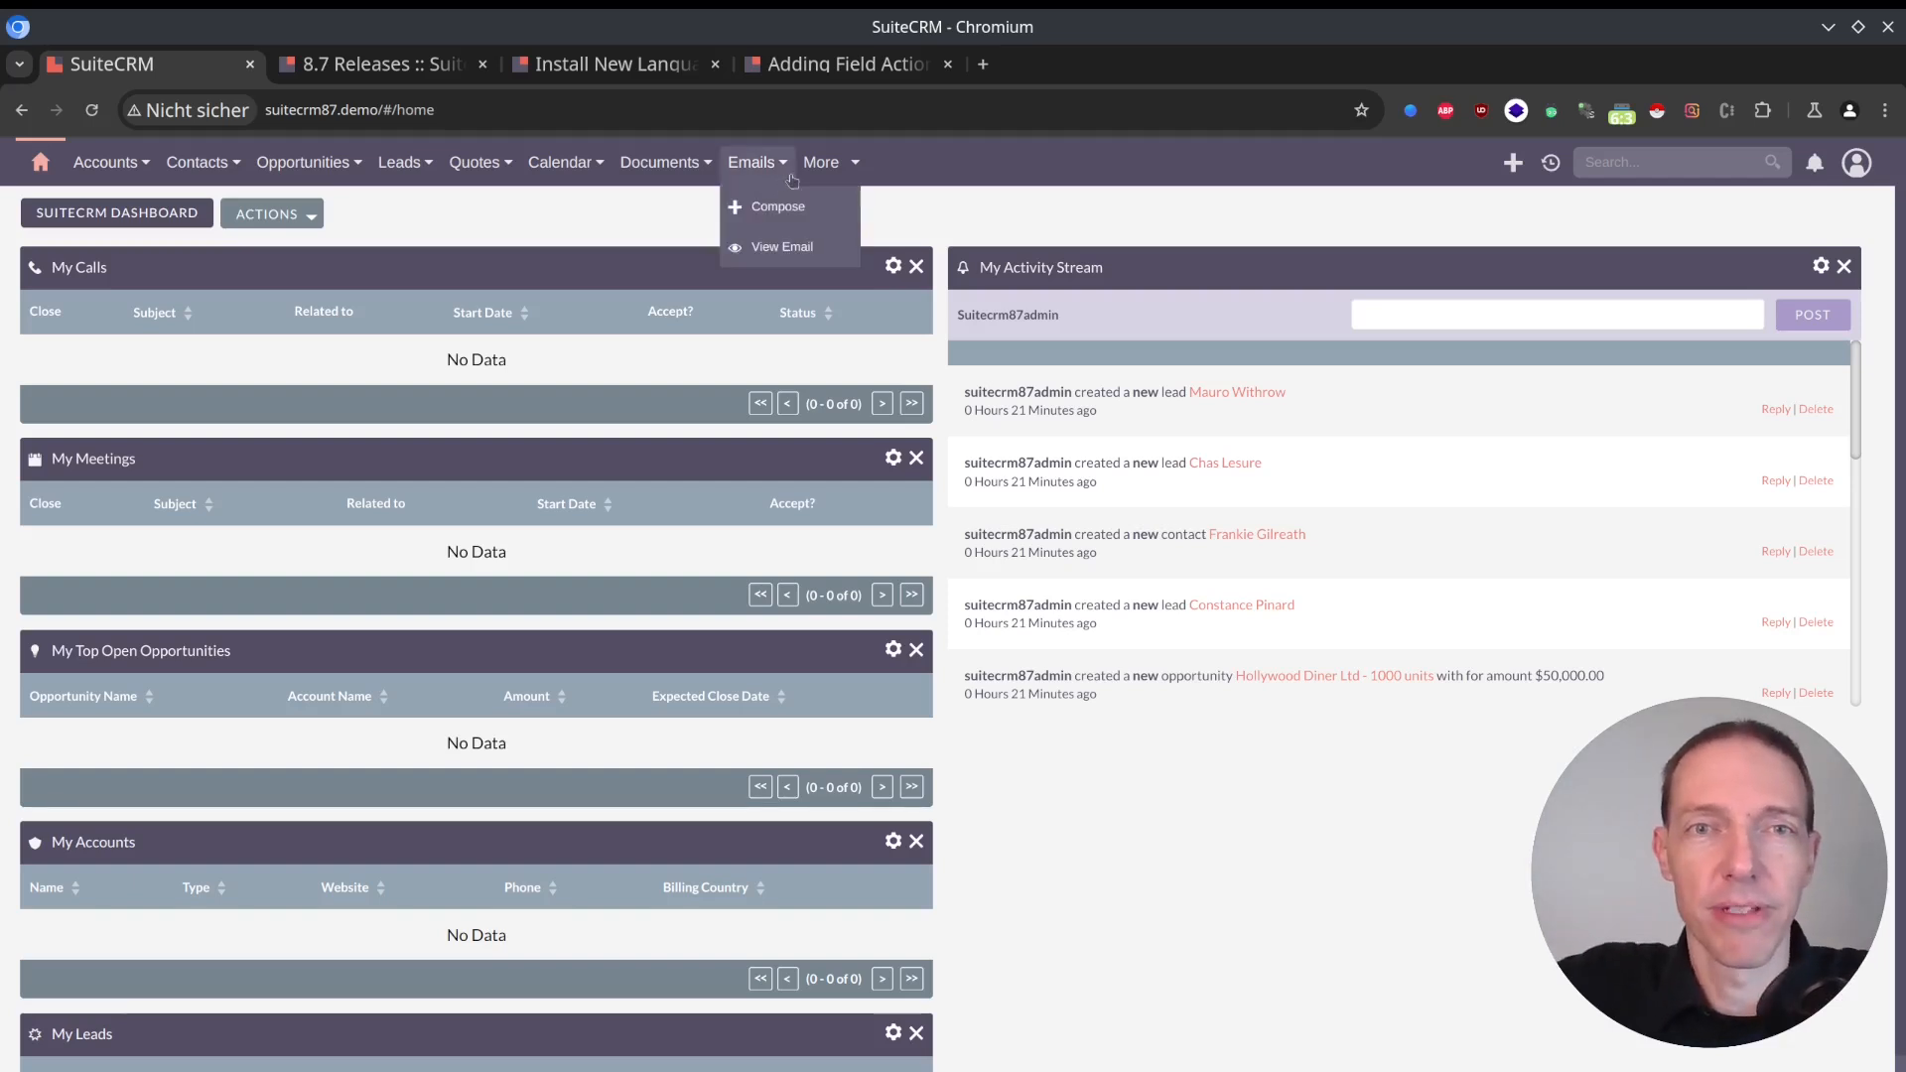
# In the SuiteCRM instance, create and save a target with first name First01 and last name Last01.
pyautogui.moveTo(815, 164)
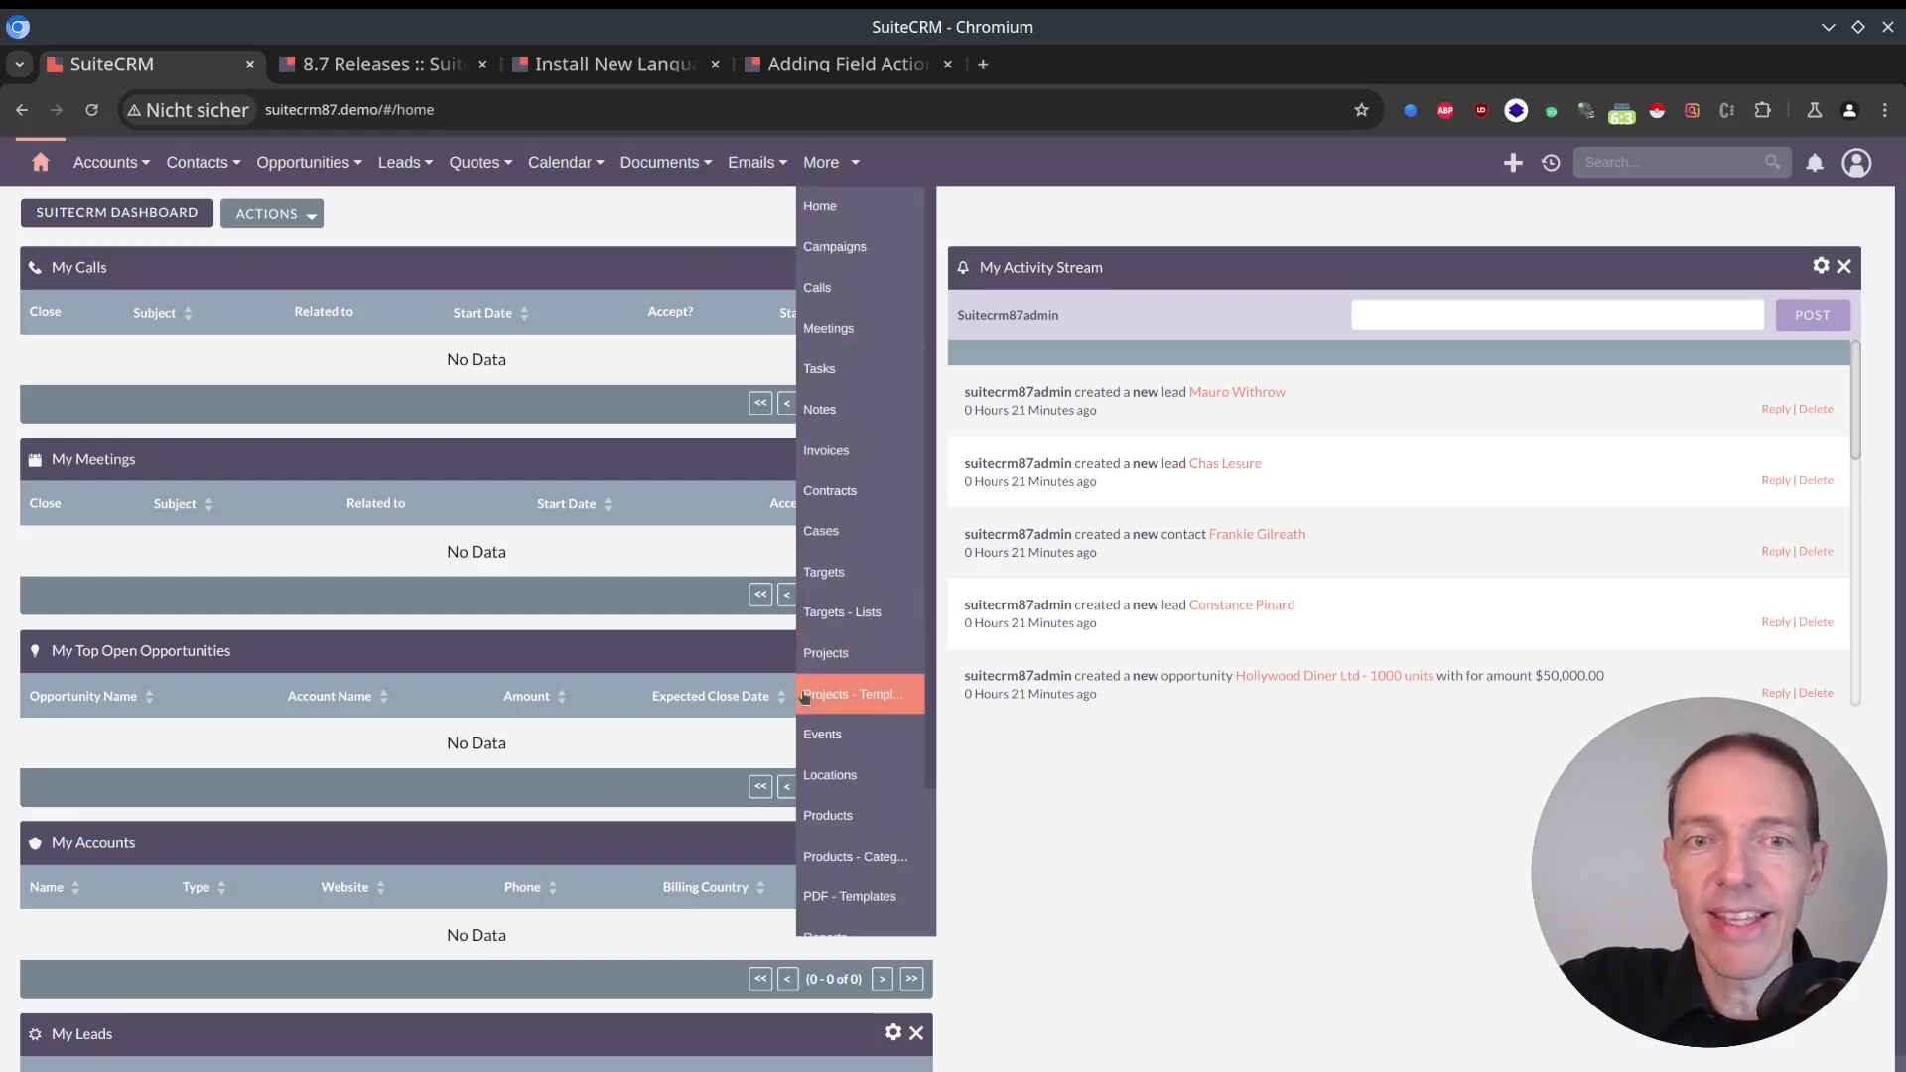
pyautogui.click(834, 572)
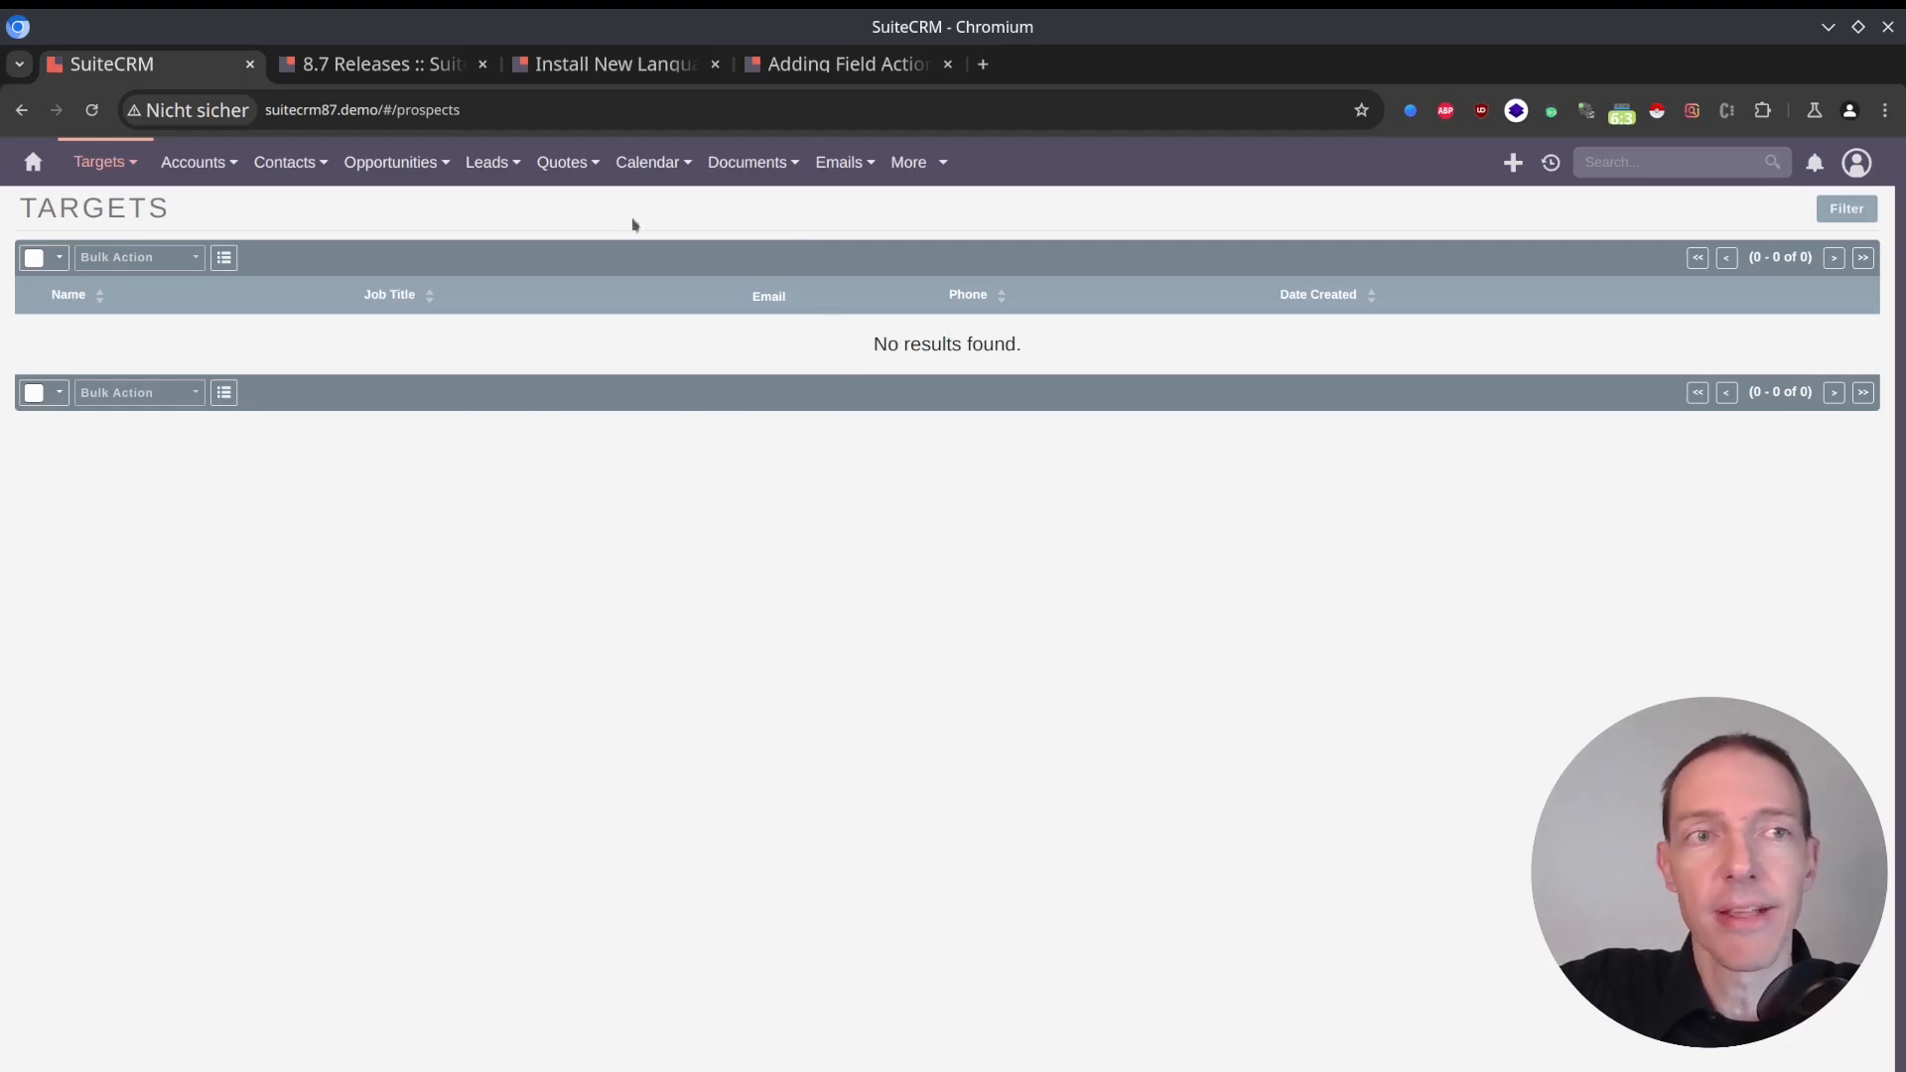
pyautogui.moveTo(101, 161)
pyautogui.click(140, 221)
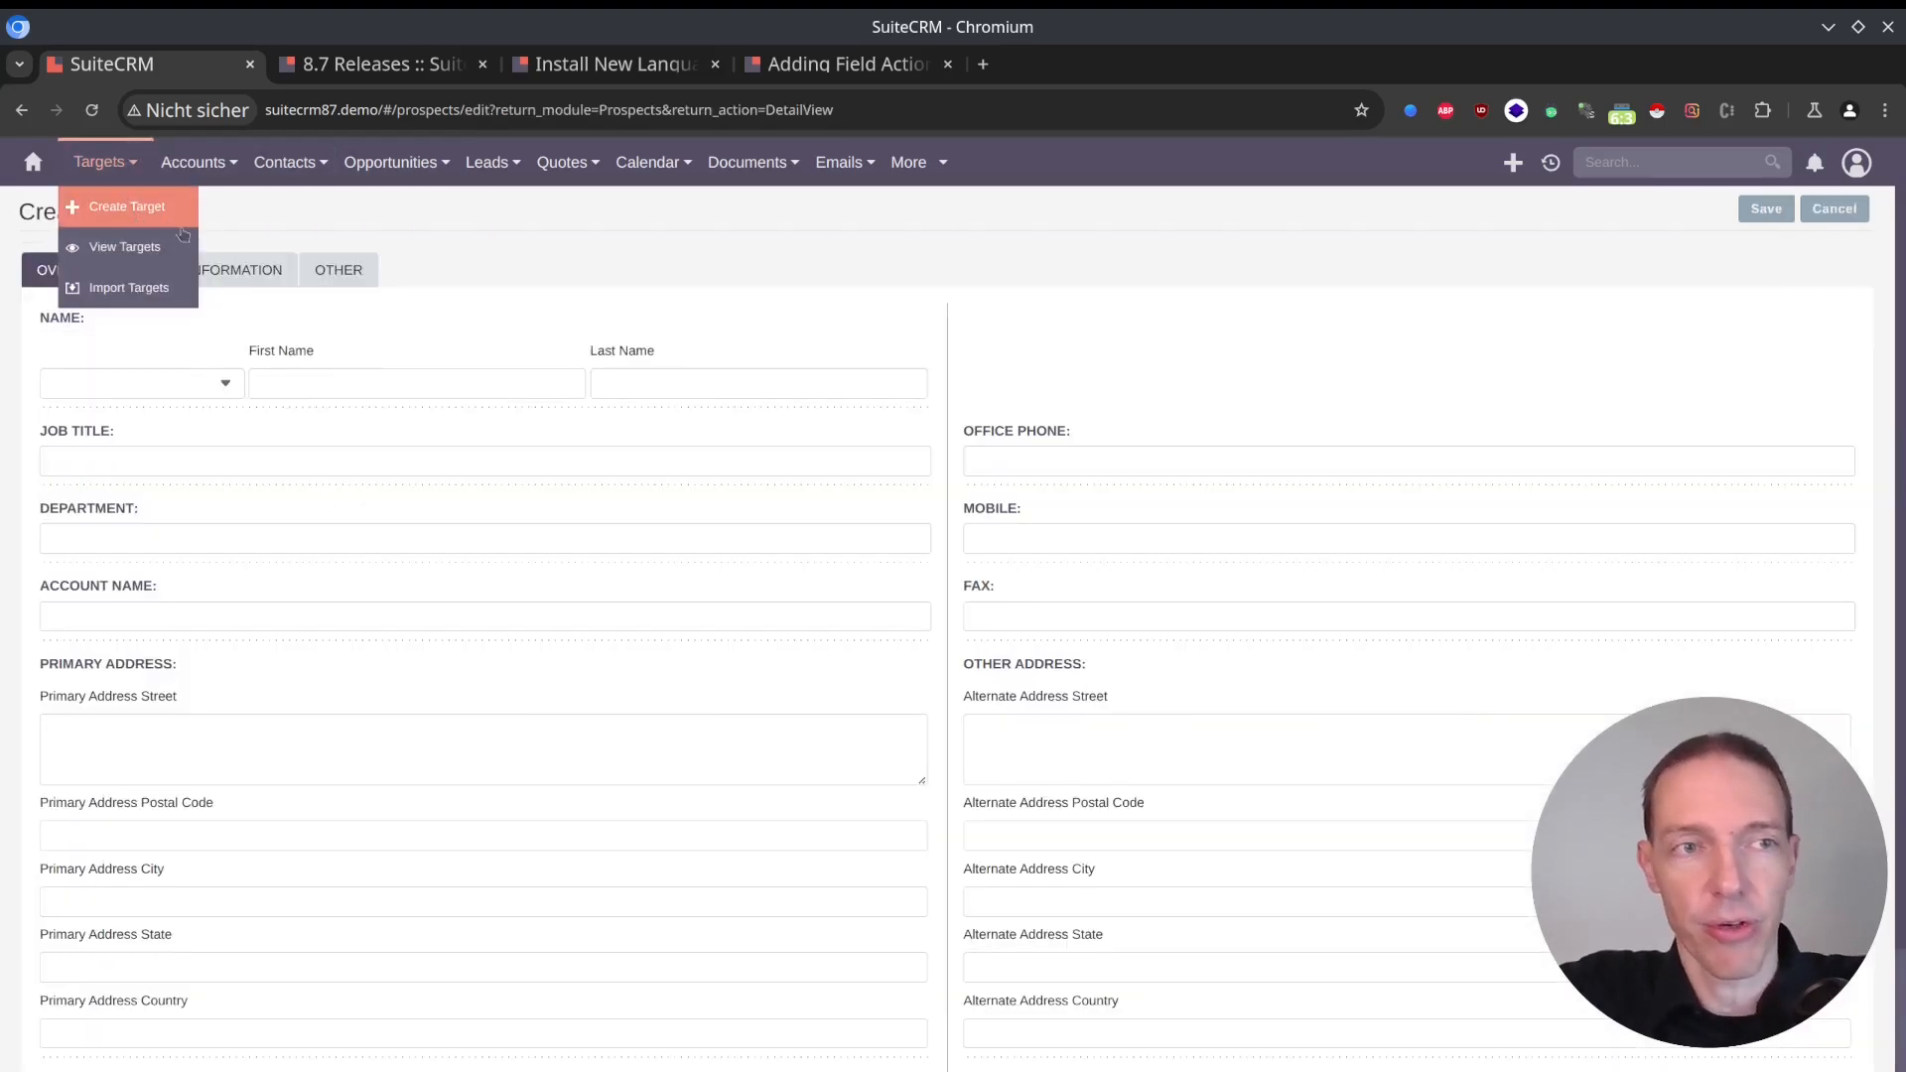
pyautogui.click(316, 394)
pyautogui.write('First')
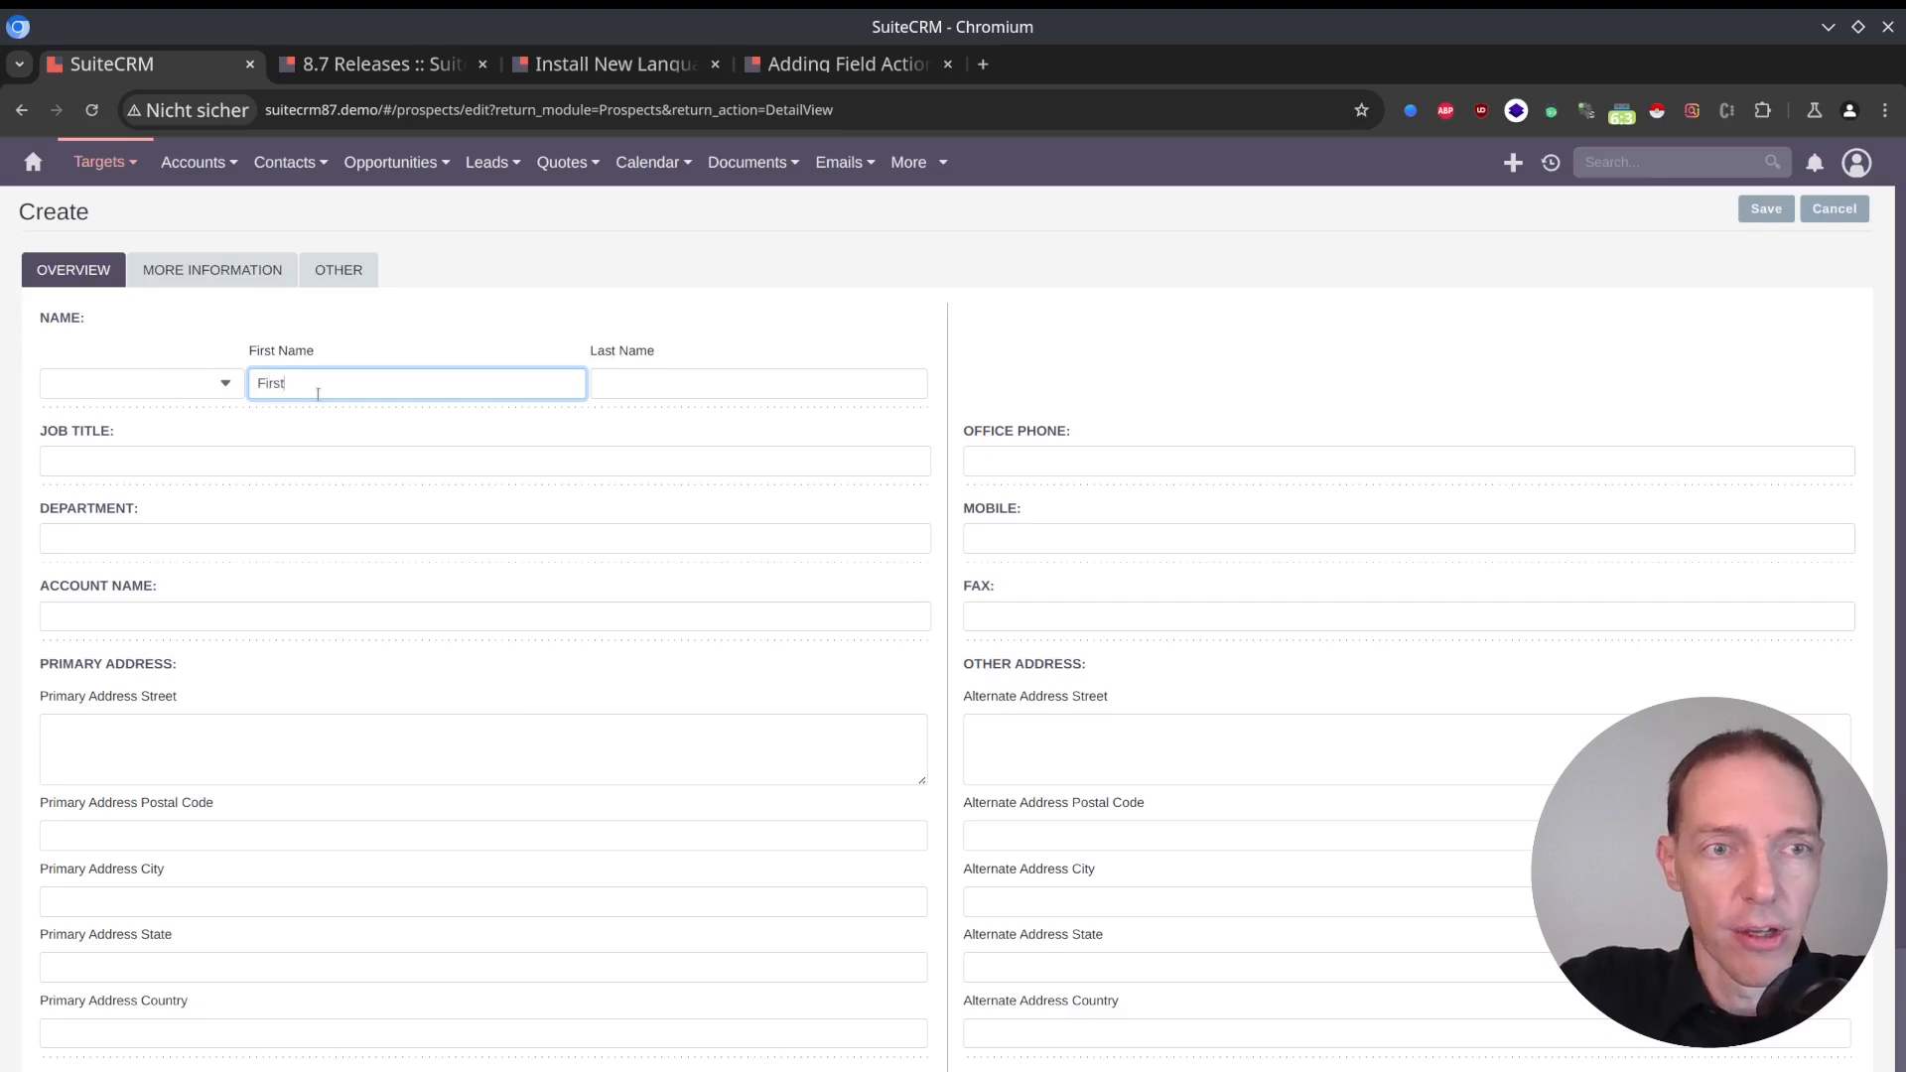
pyautogui.write('01')
pyautogui.press('Tab')
pyautogui.write('Last01')
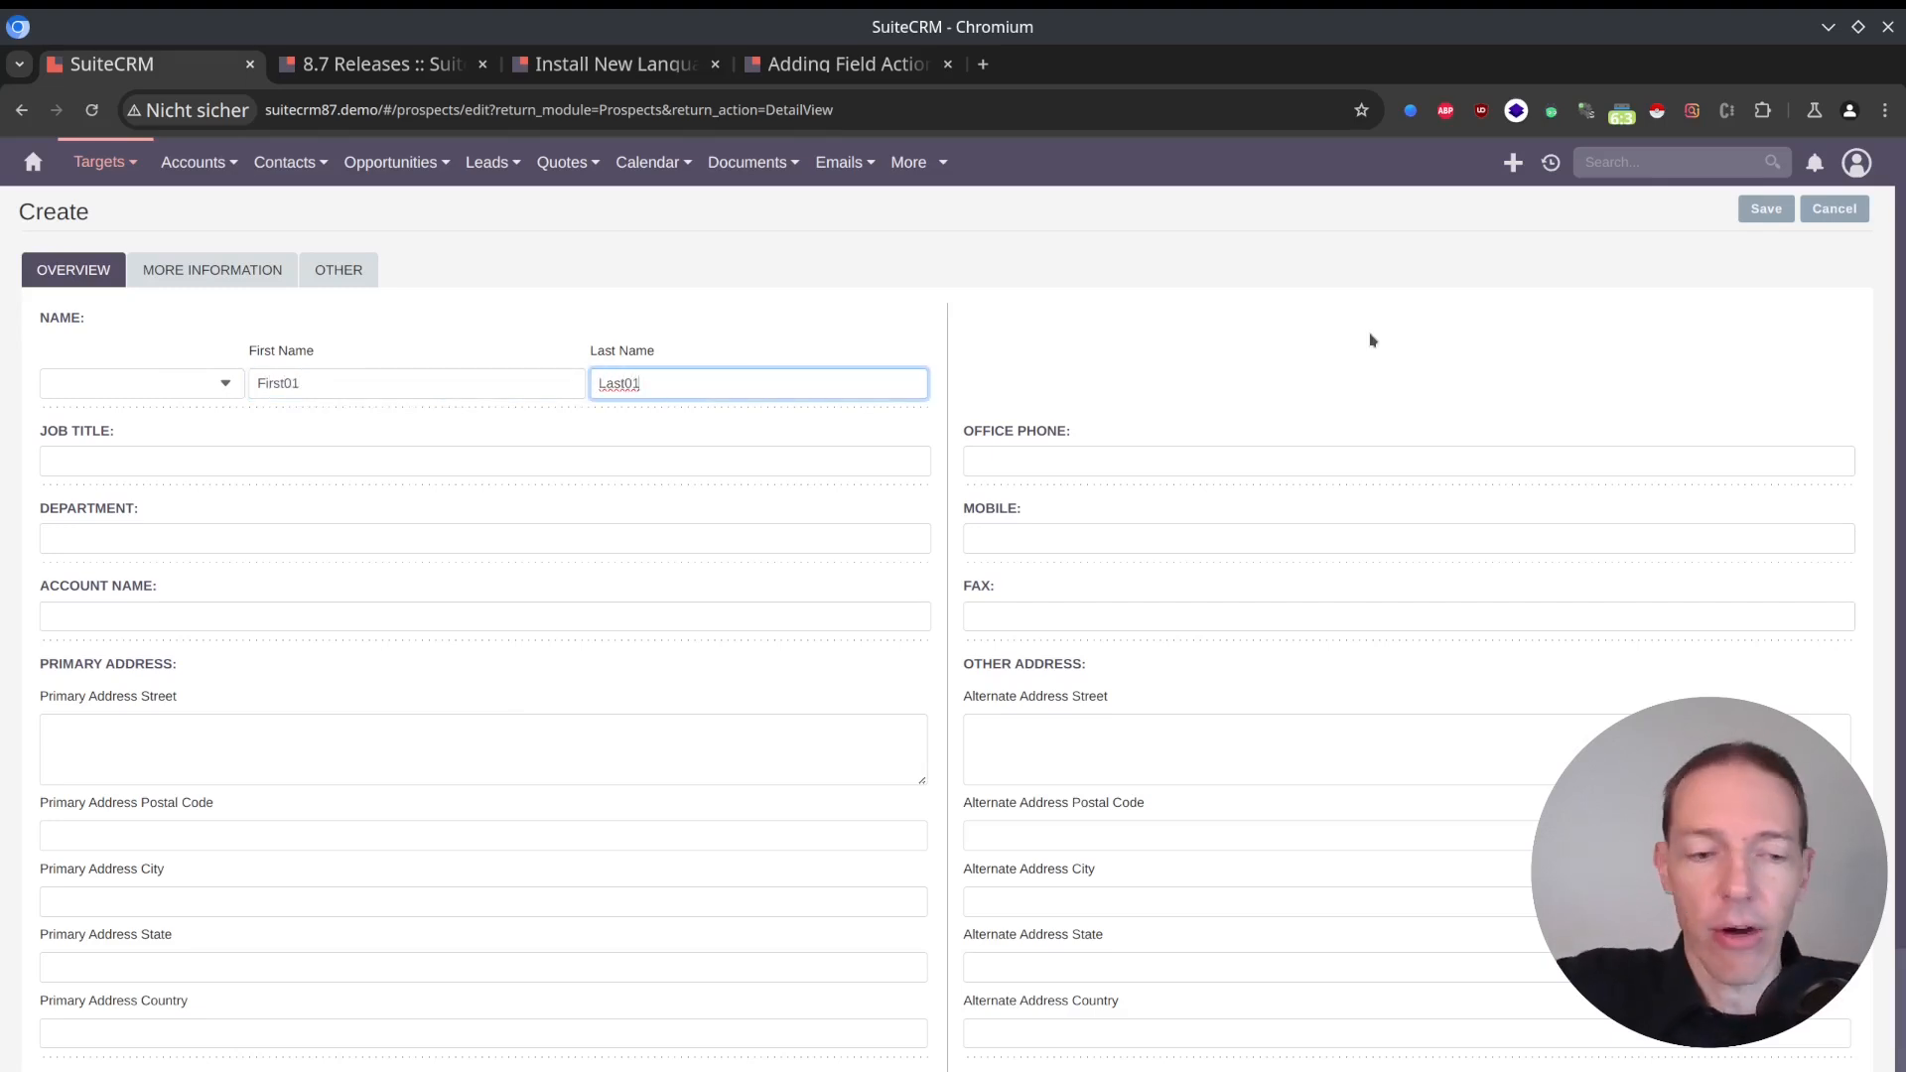
pyautogui.press('Return')
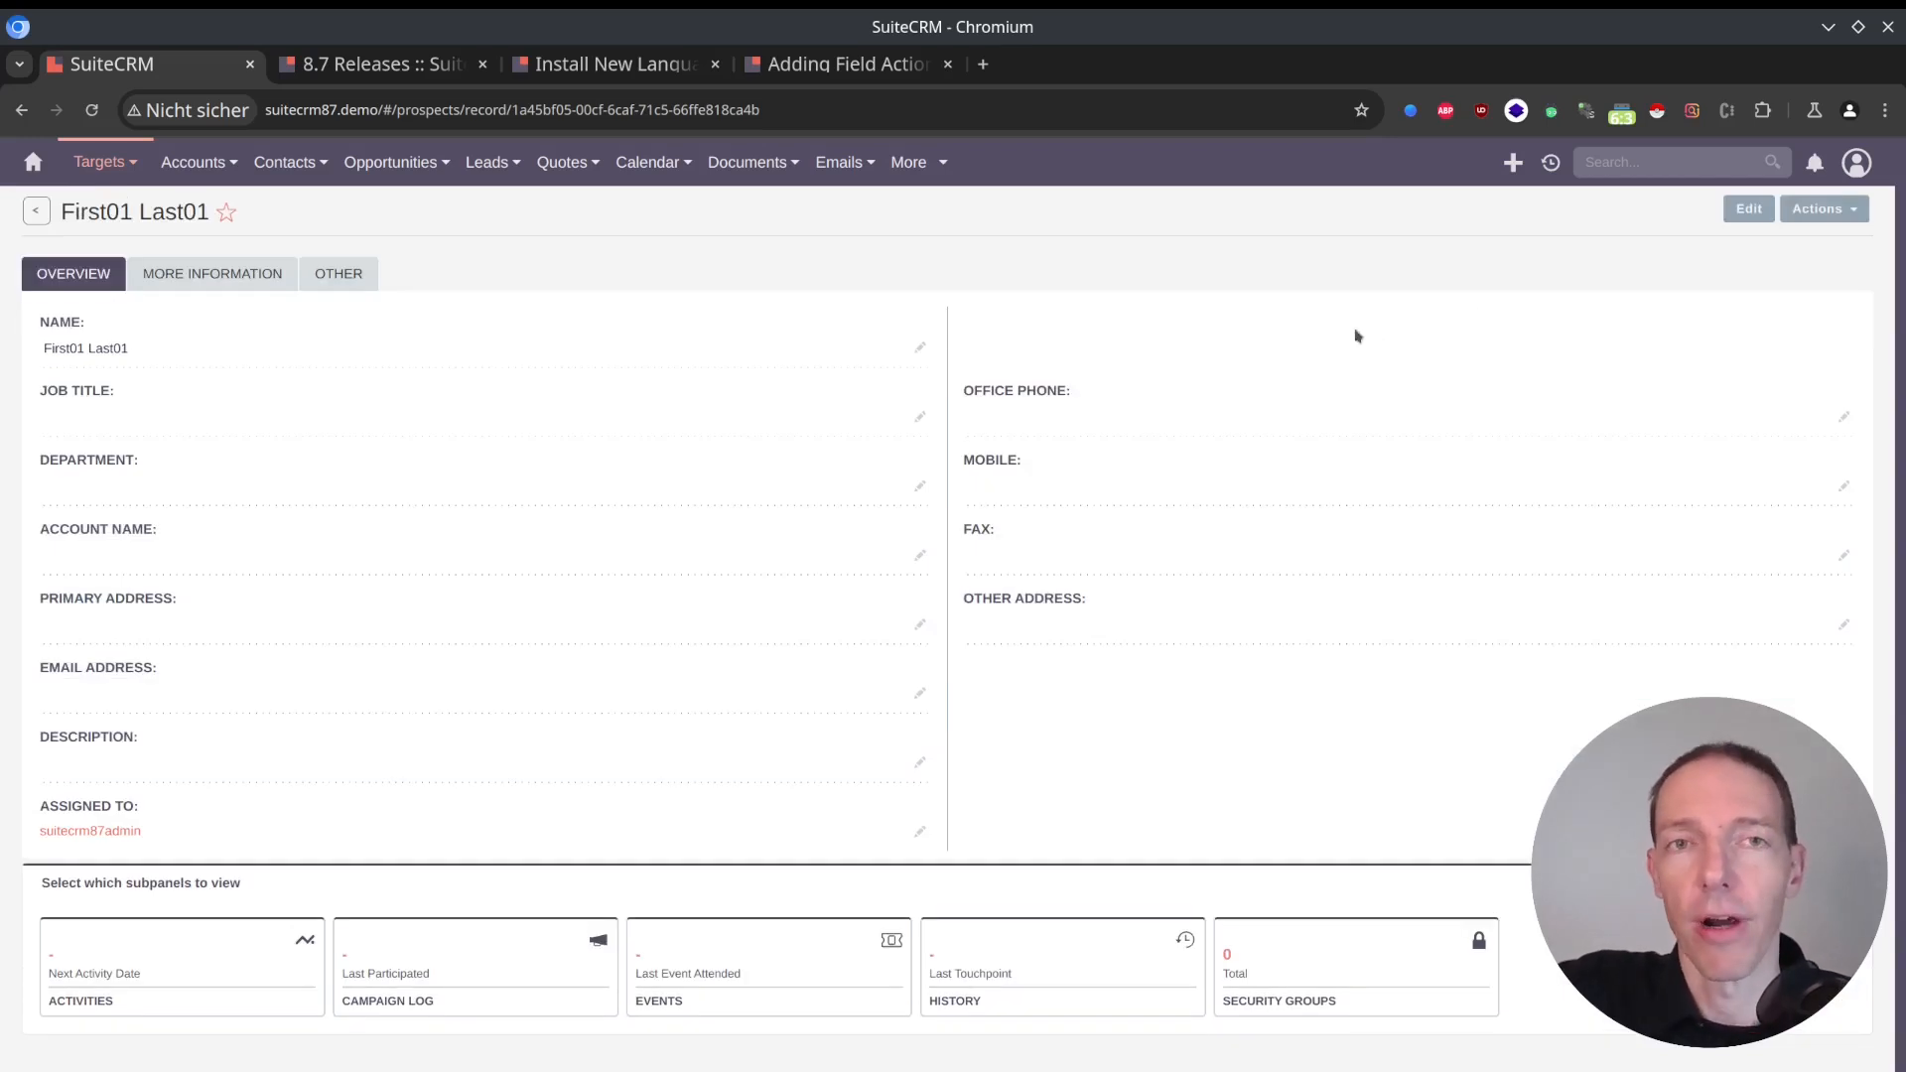
# Convert the First01 Last01 target to a lead and save the prefilled lead record.
pyautogui.click(1860, 218)
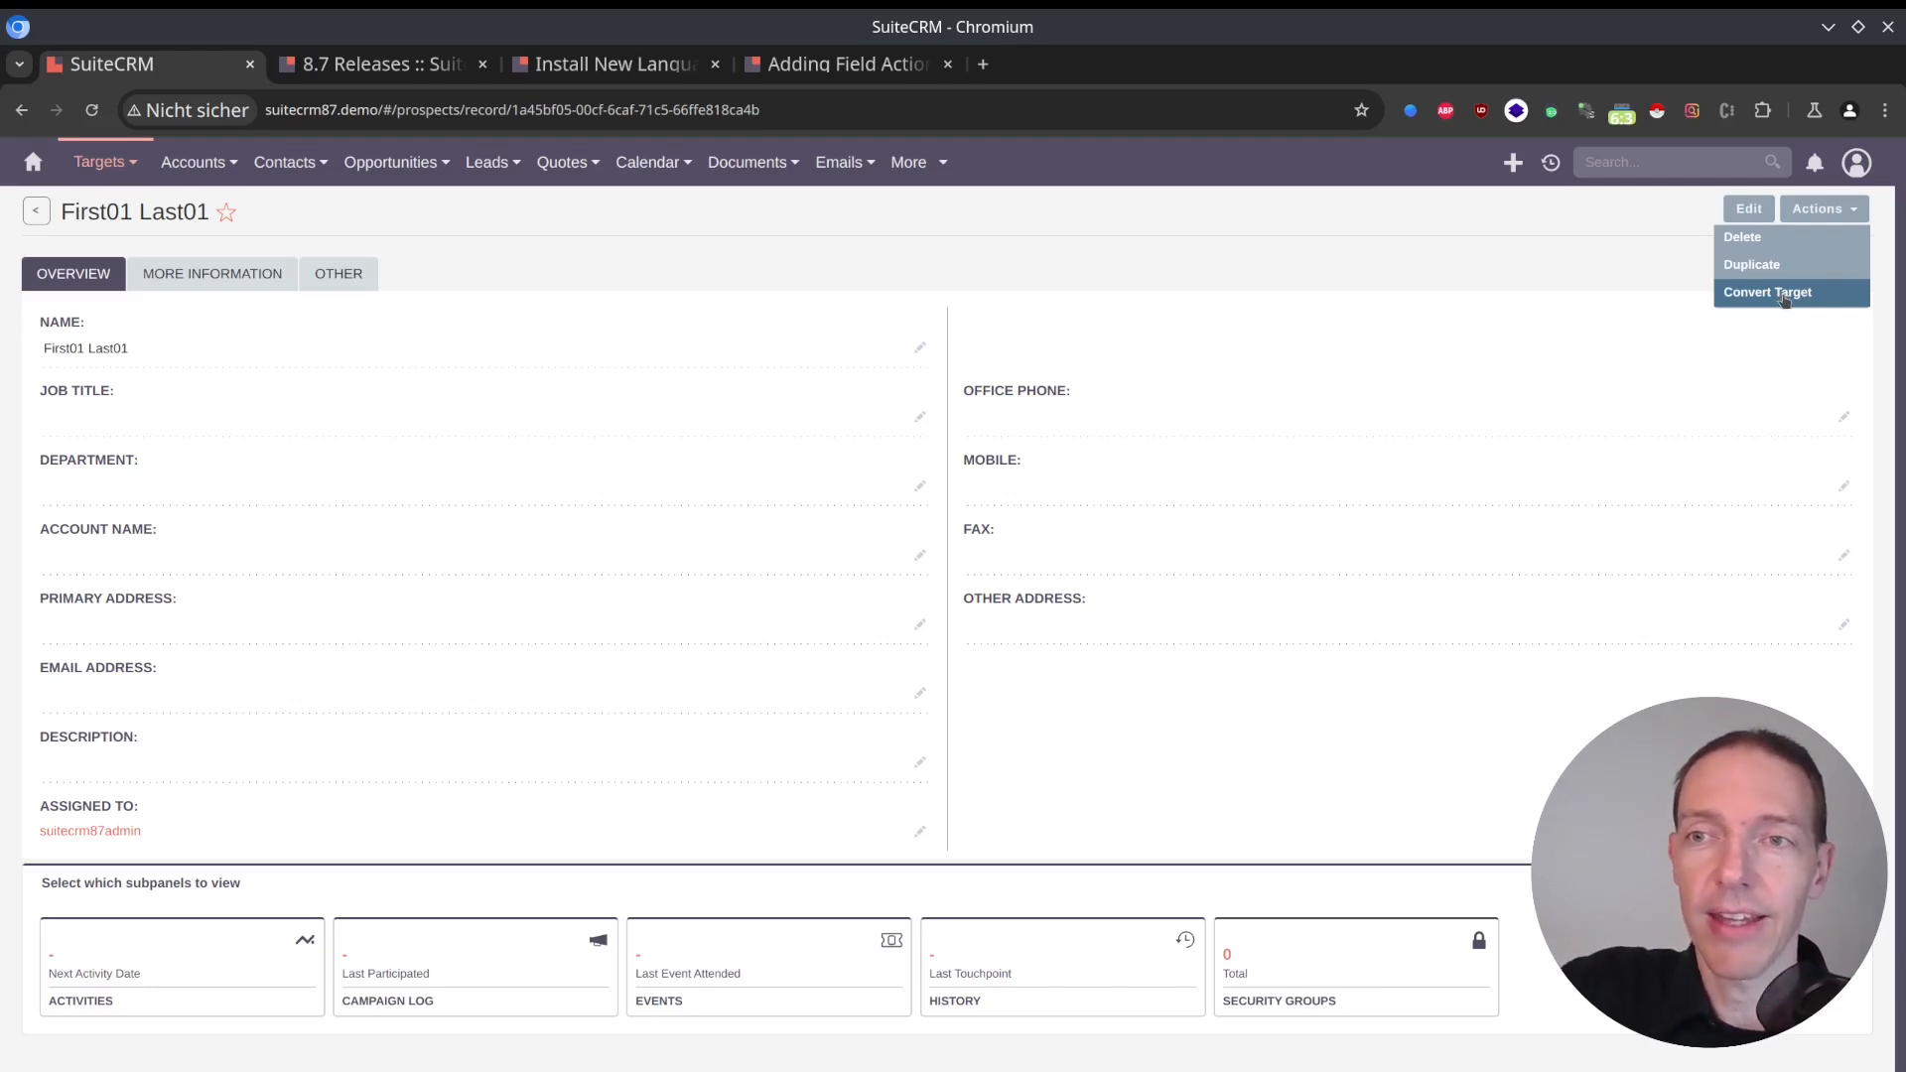
pyautogui.click(1784, 294)
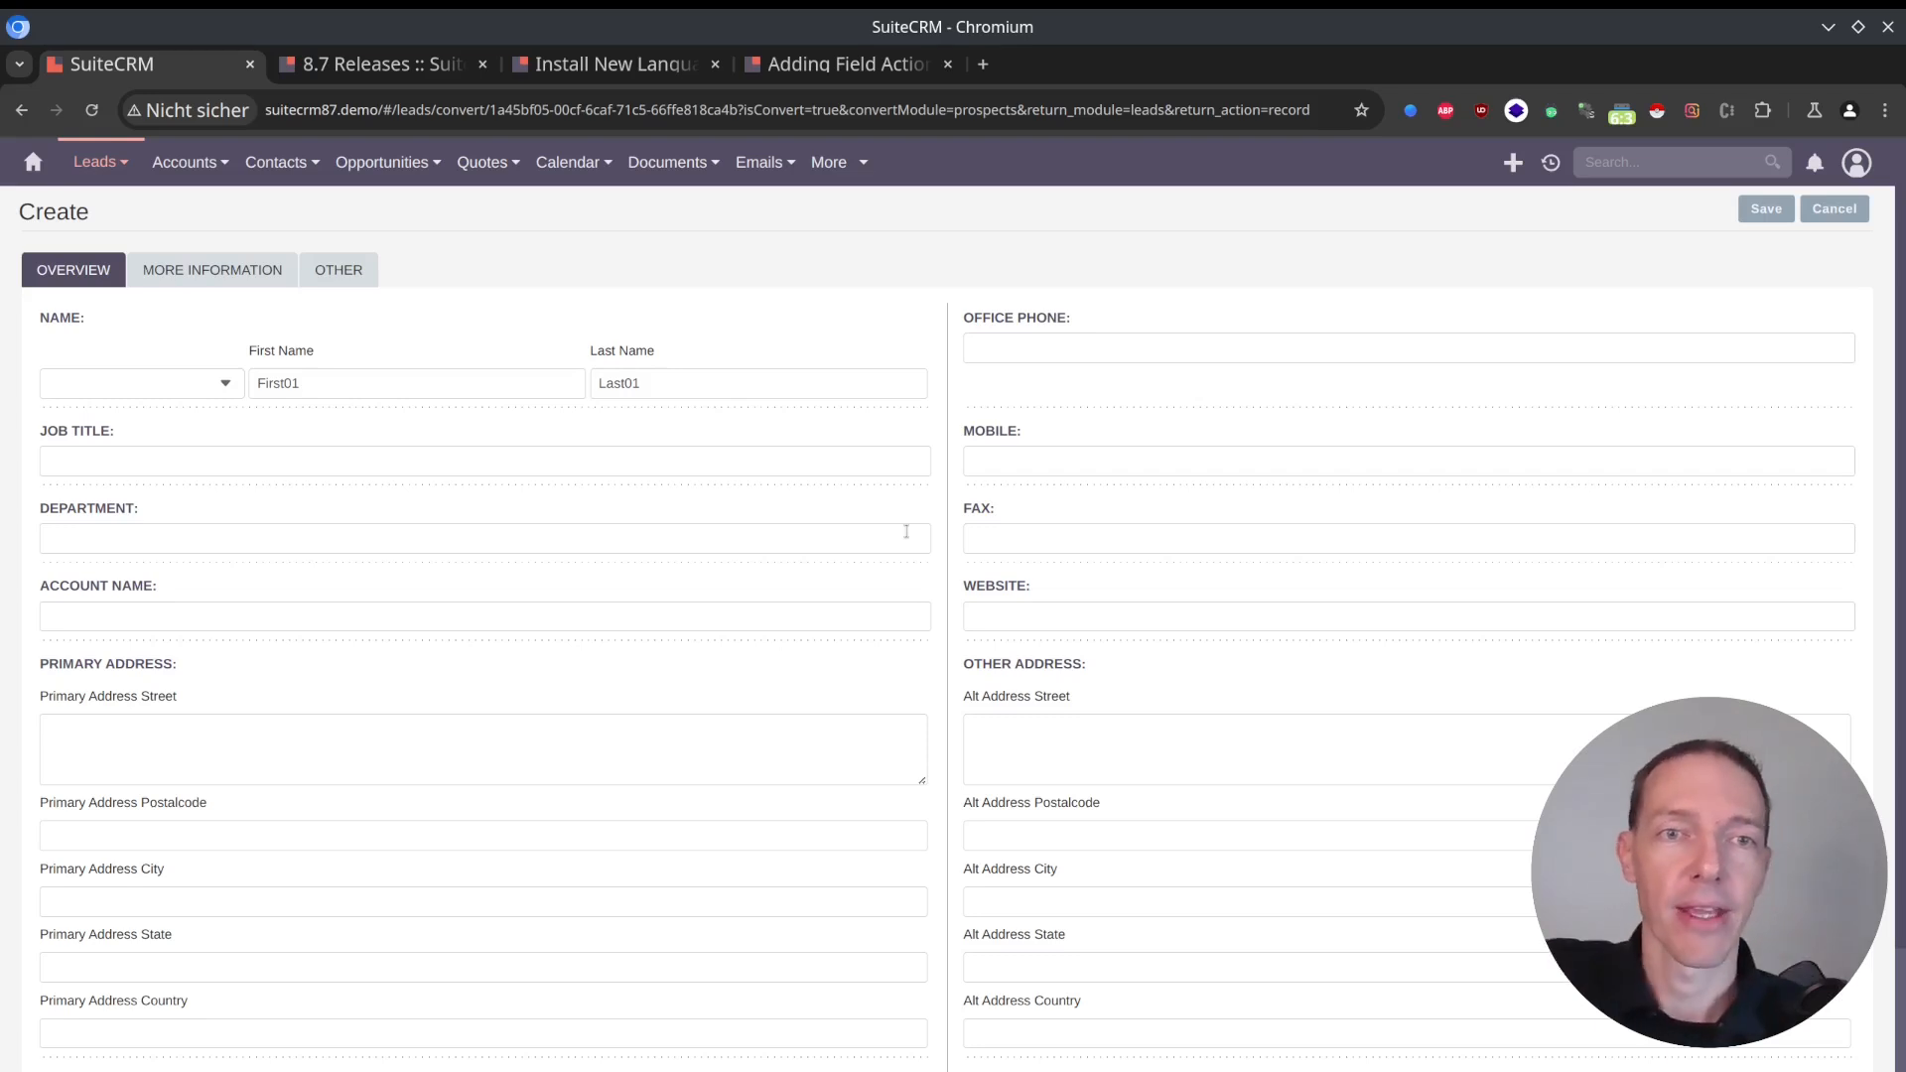
pyautogui.moveTo(96, 167)
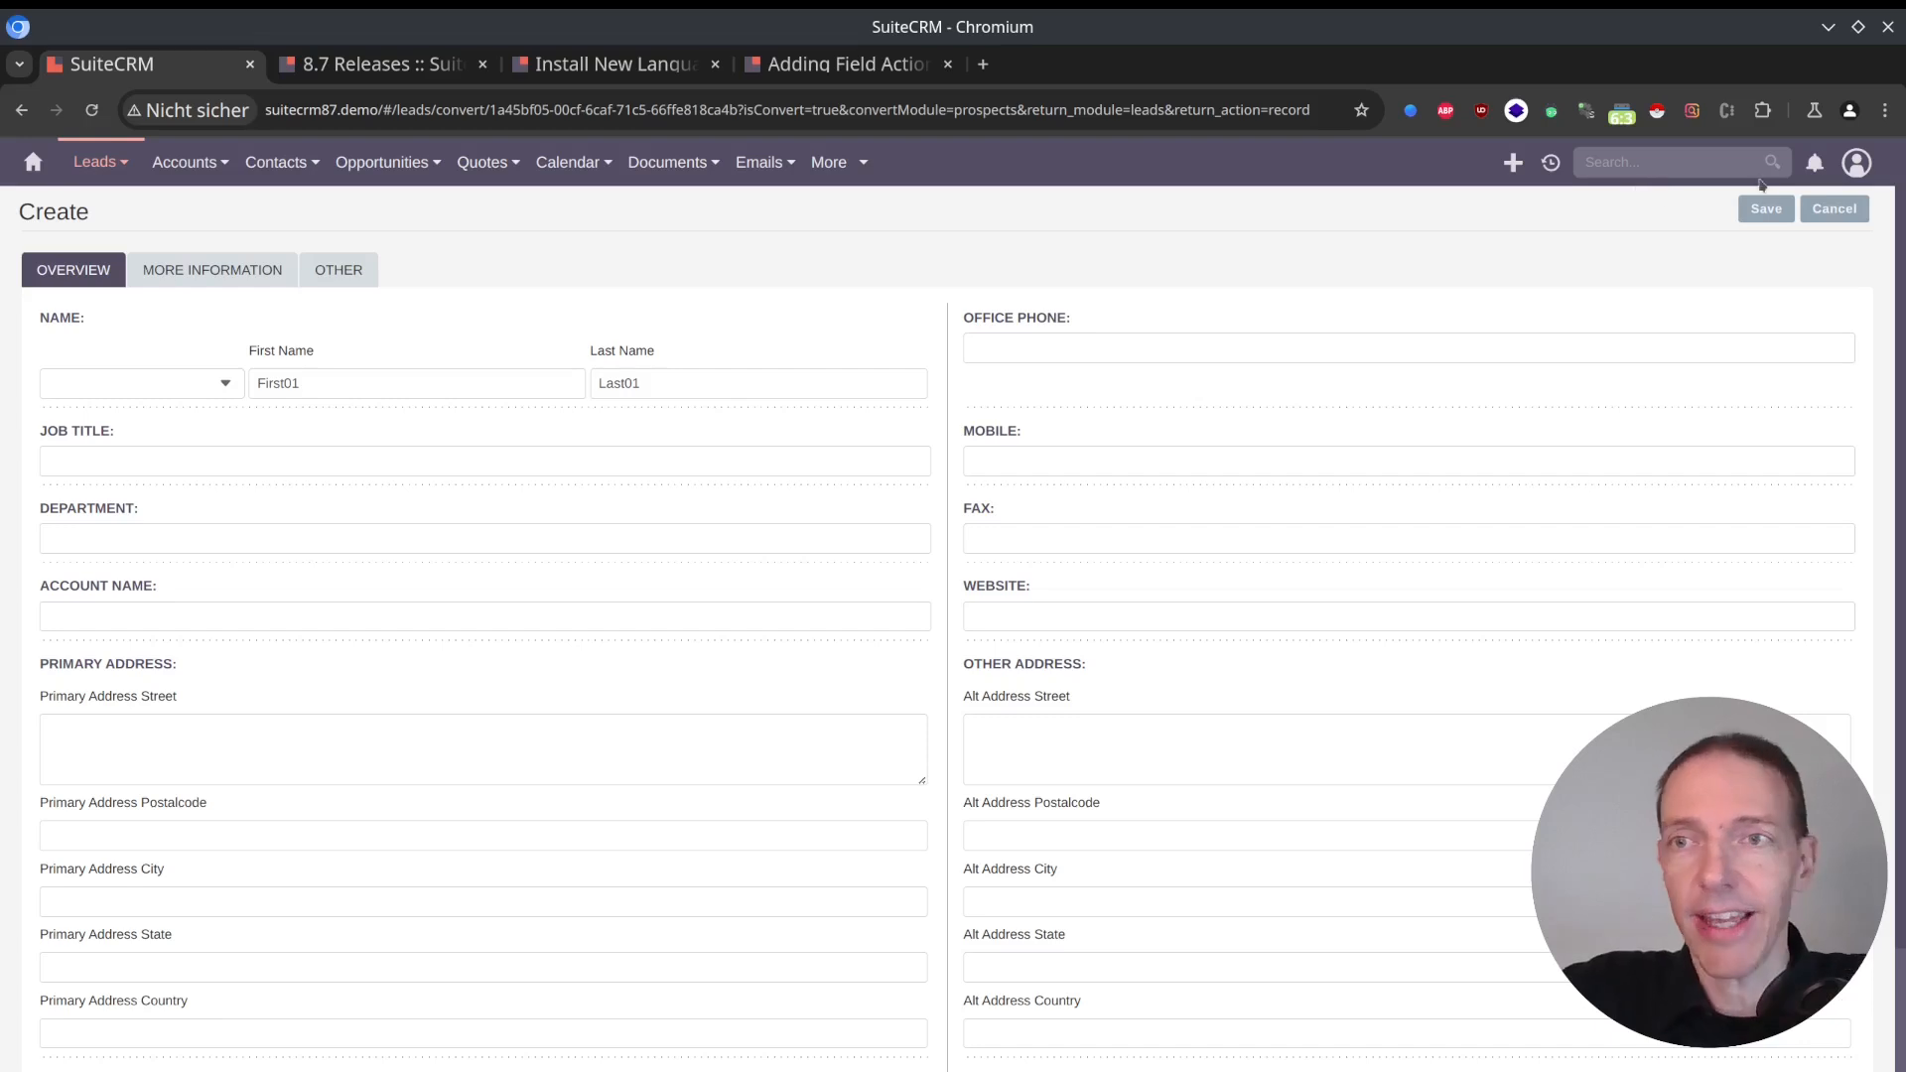
pyautogui.click(1766, 214)
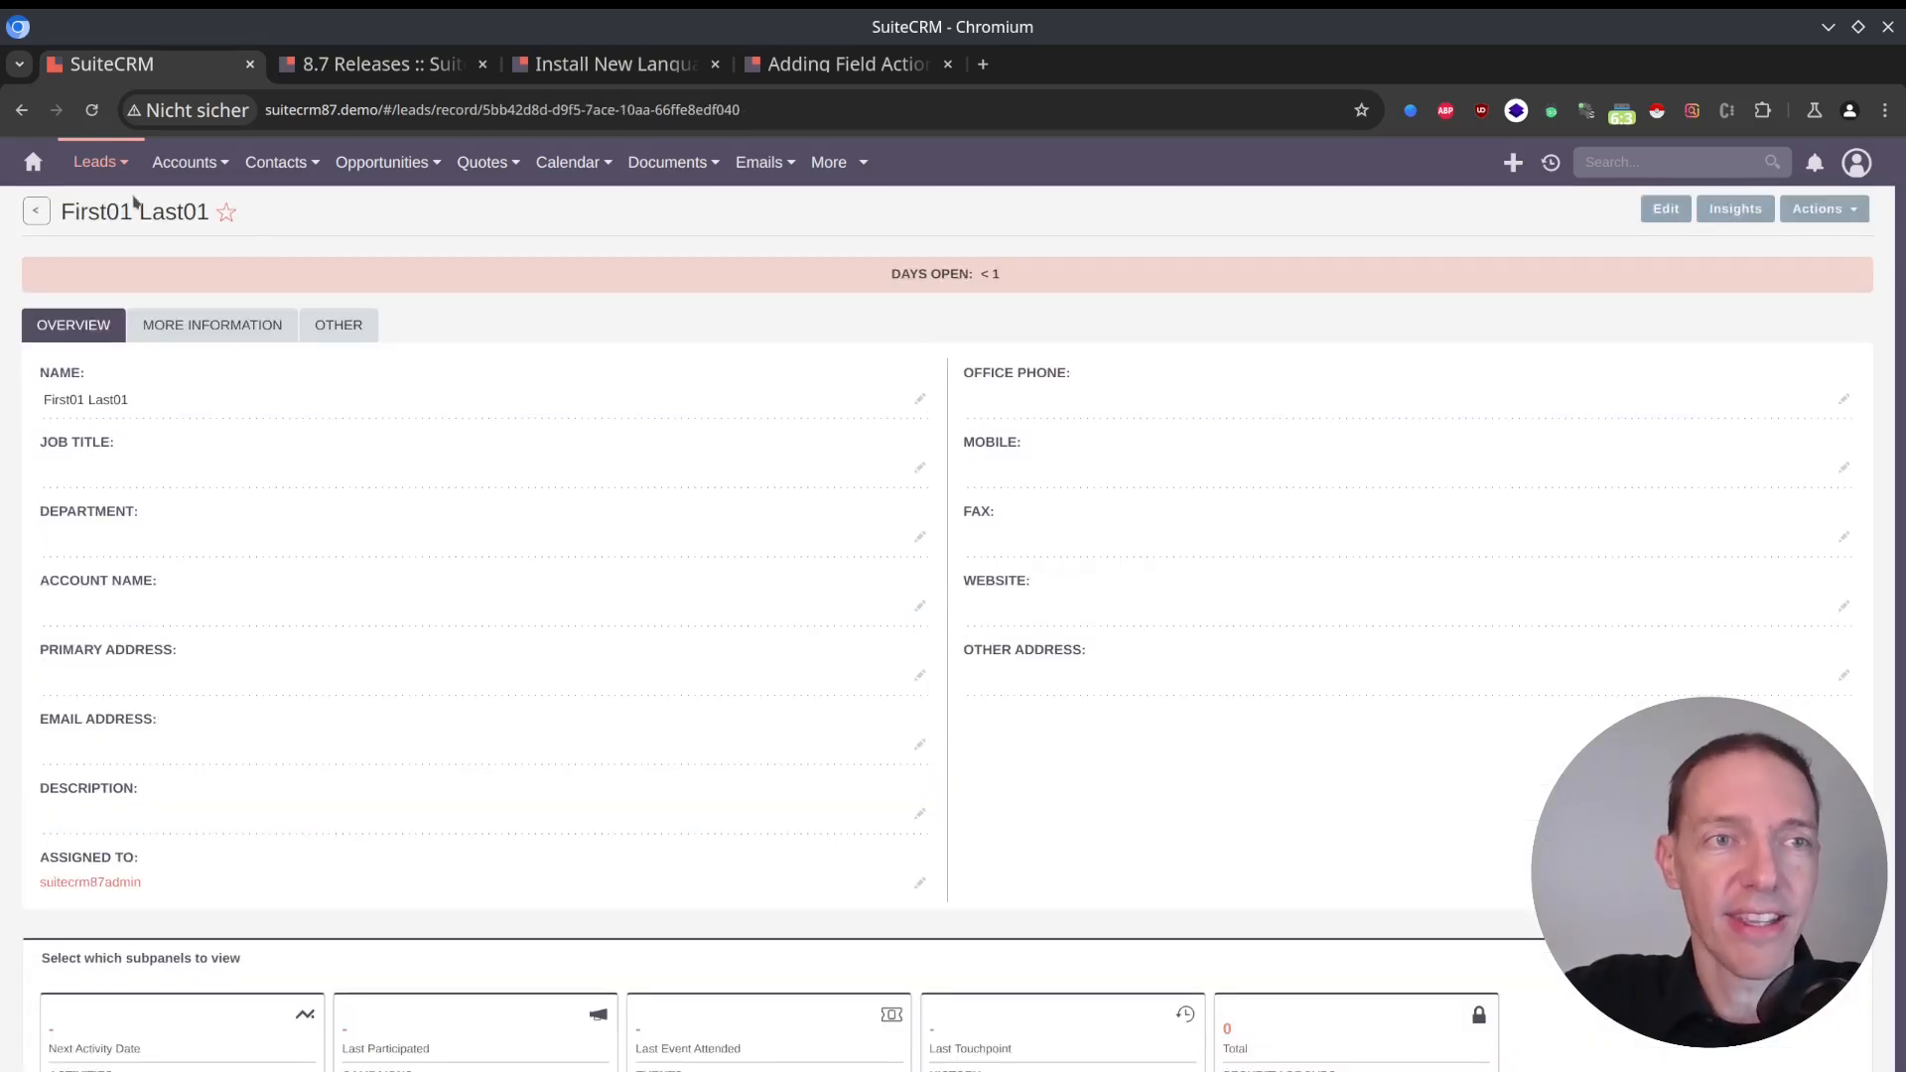
# Reopen the First01 Last01 target, inspect its More Information, Other and Overview sections, and view the Leads list.
pyautogui.moveTo(108, 176)
pyautogui.moveTo(869, 176)
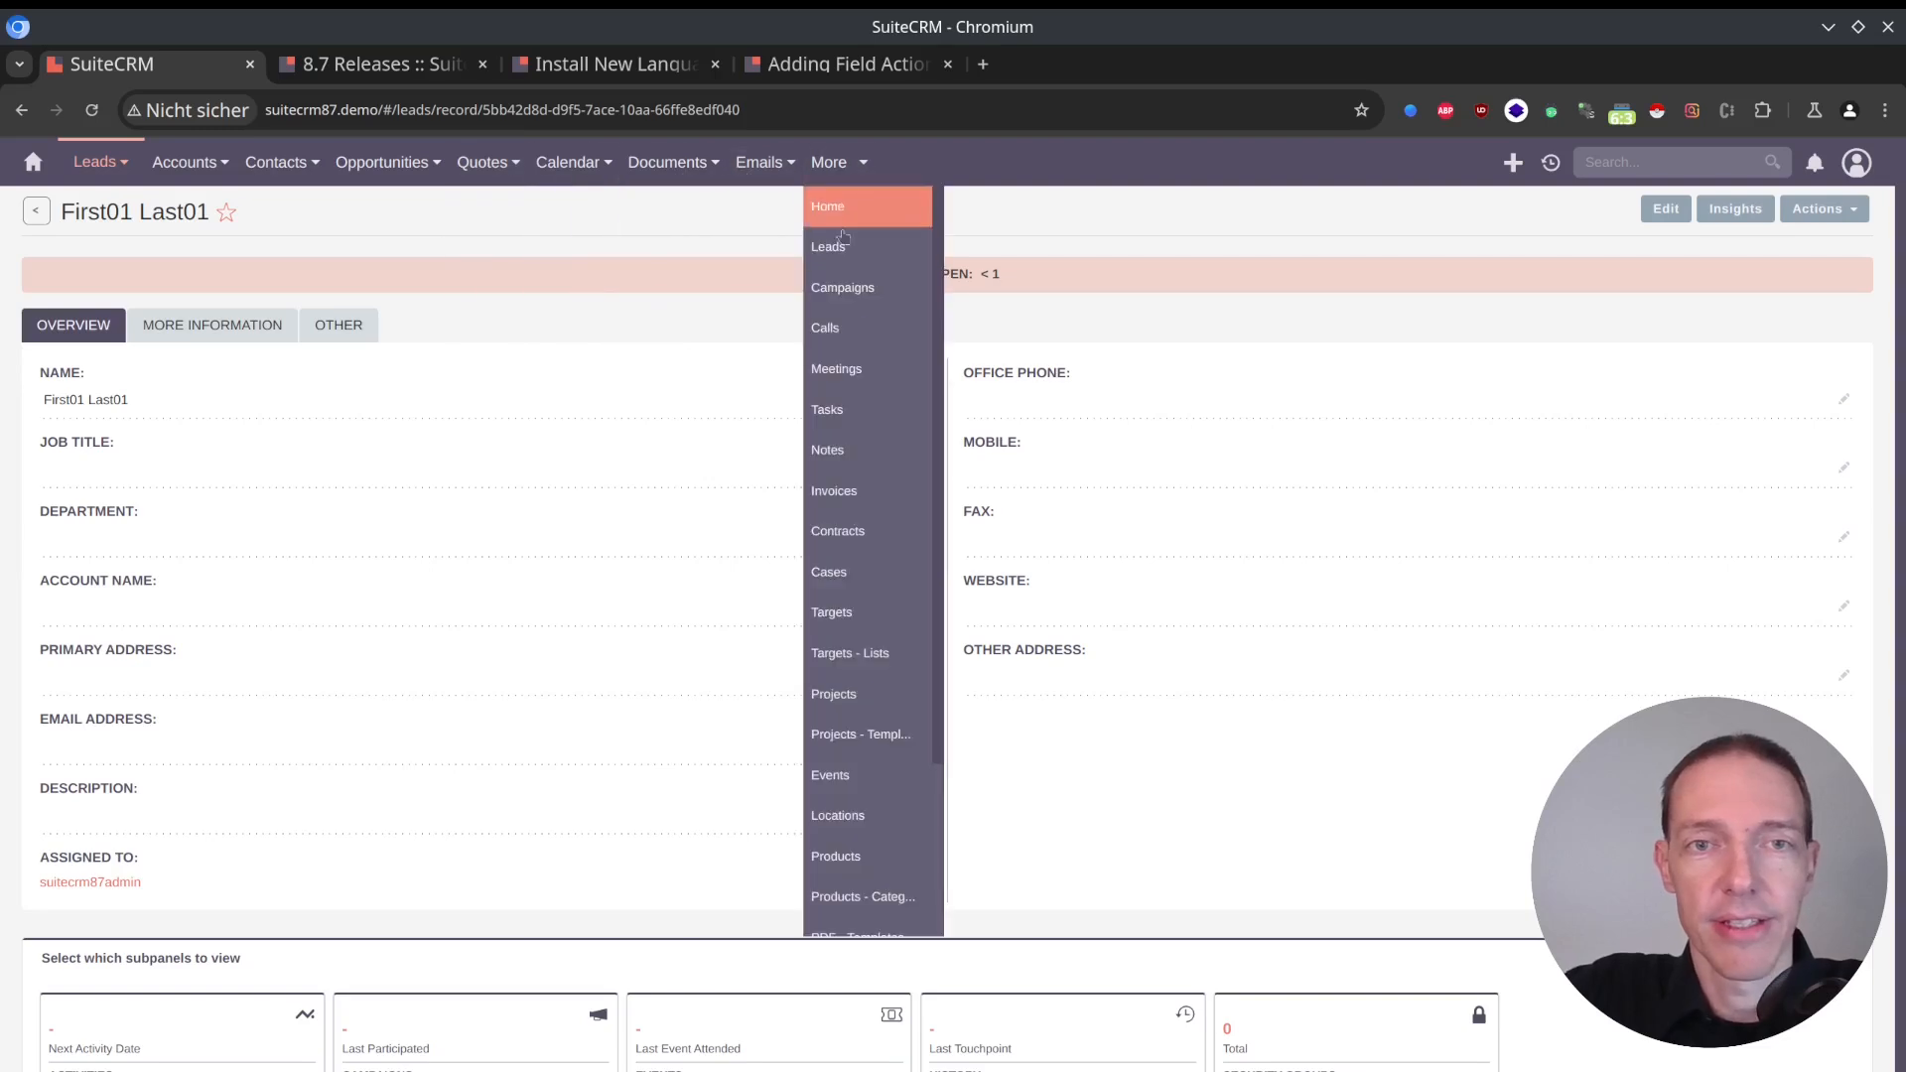
pyautogui.click(861, 623)
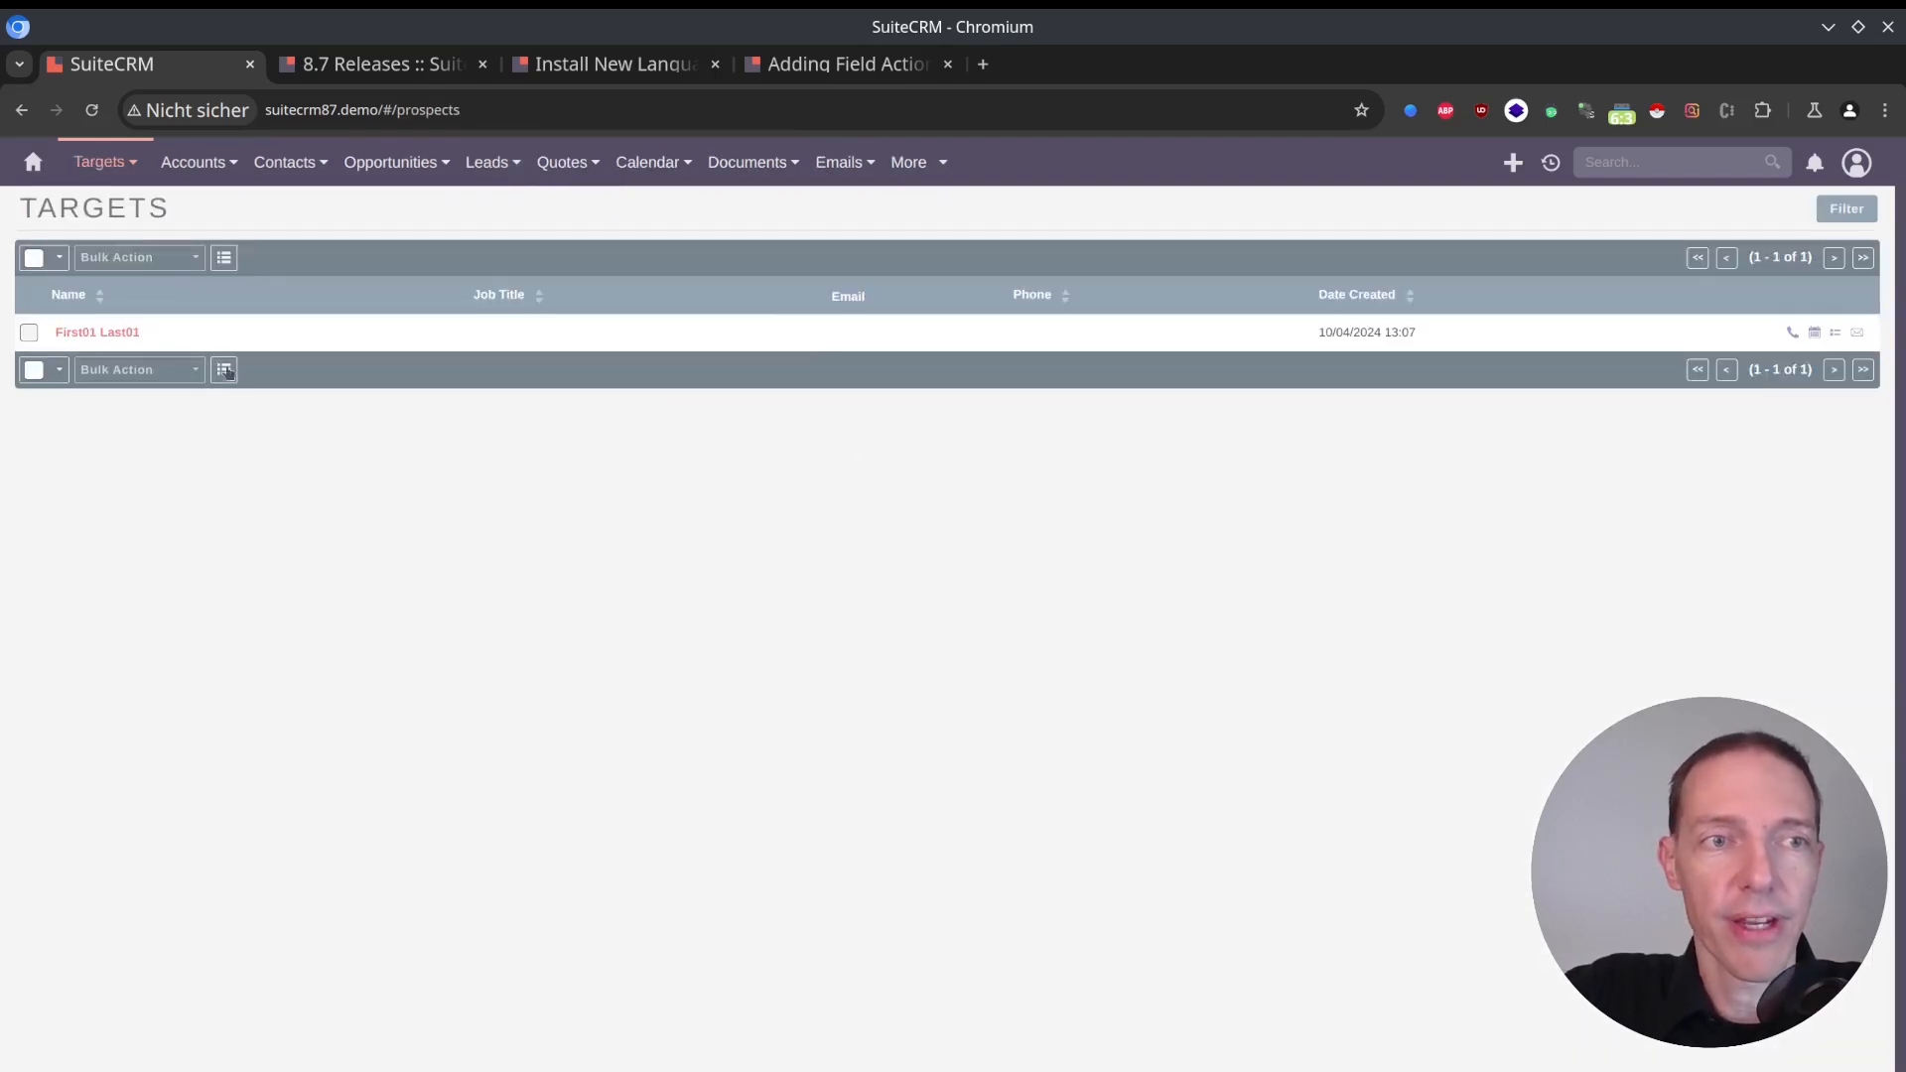
pyautogui.click(117, 331)
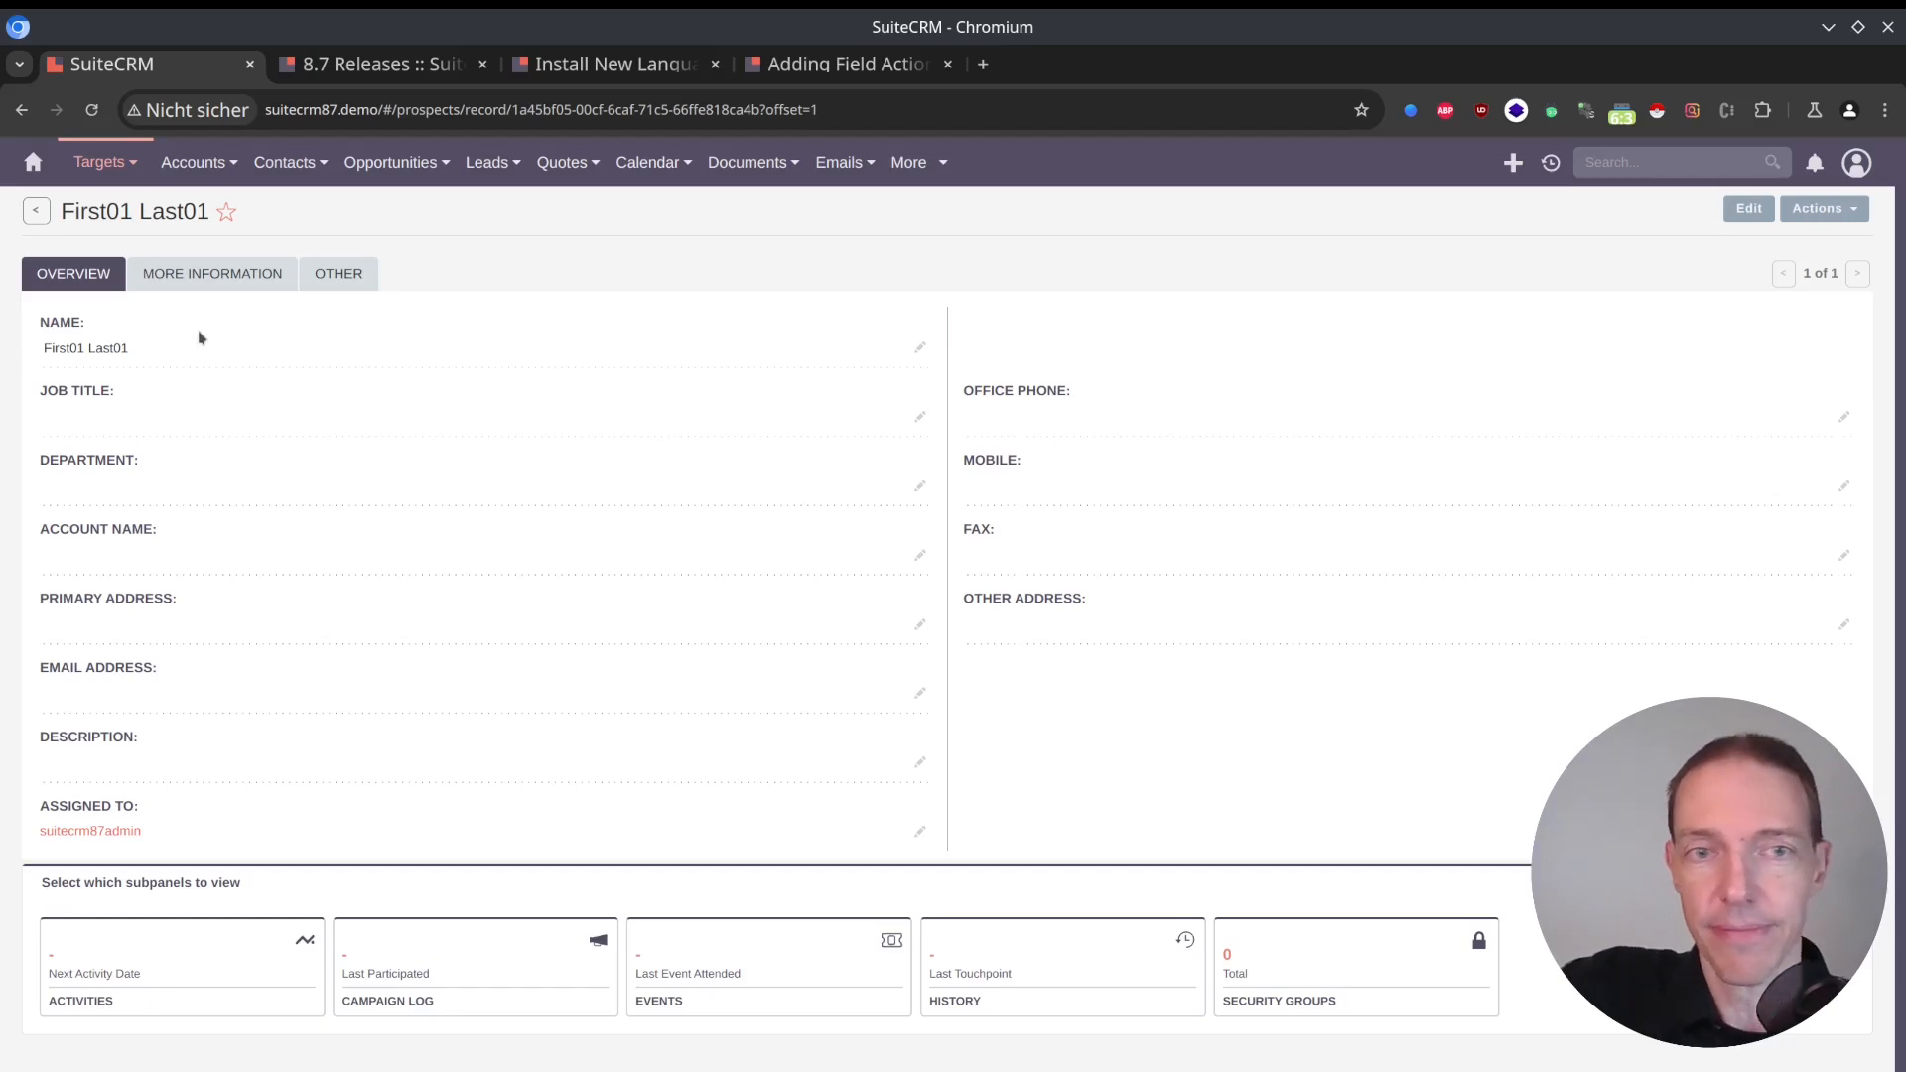
pyautogui.click(238, 284)
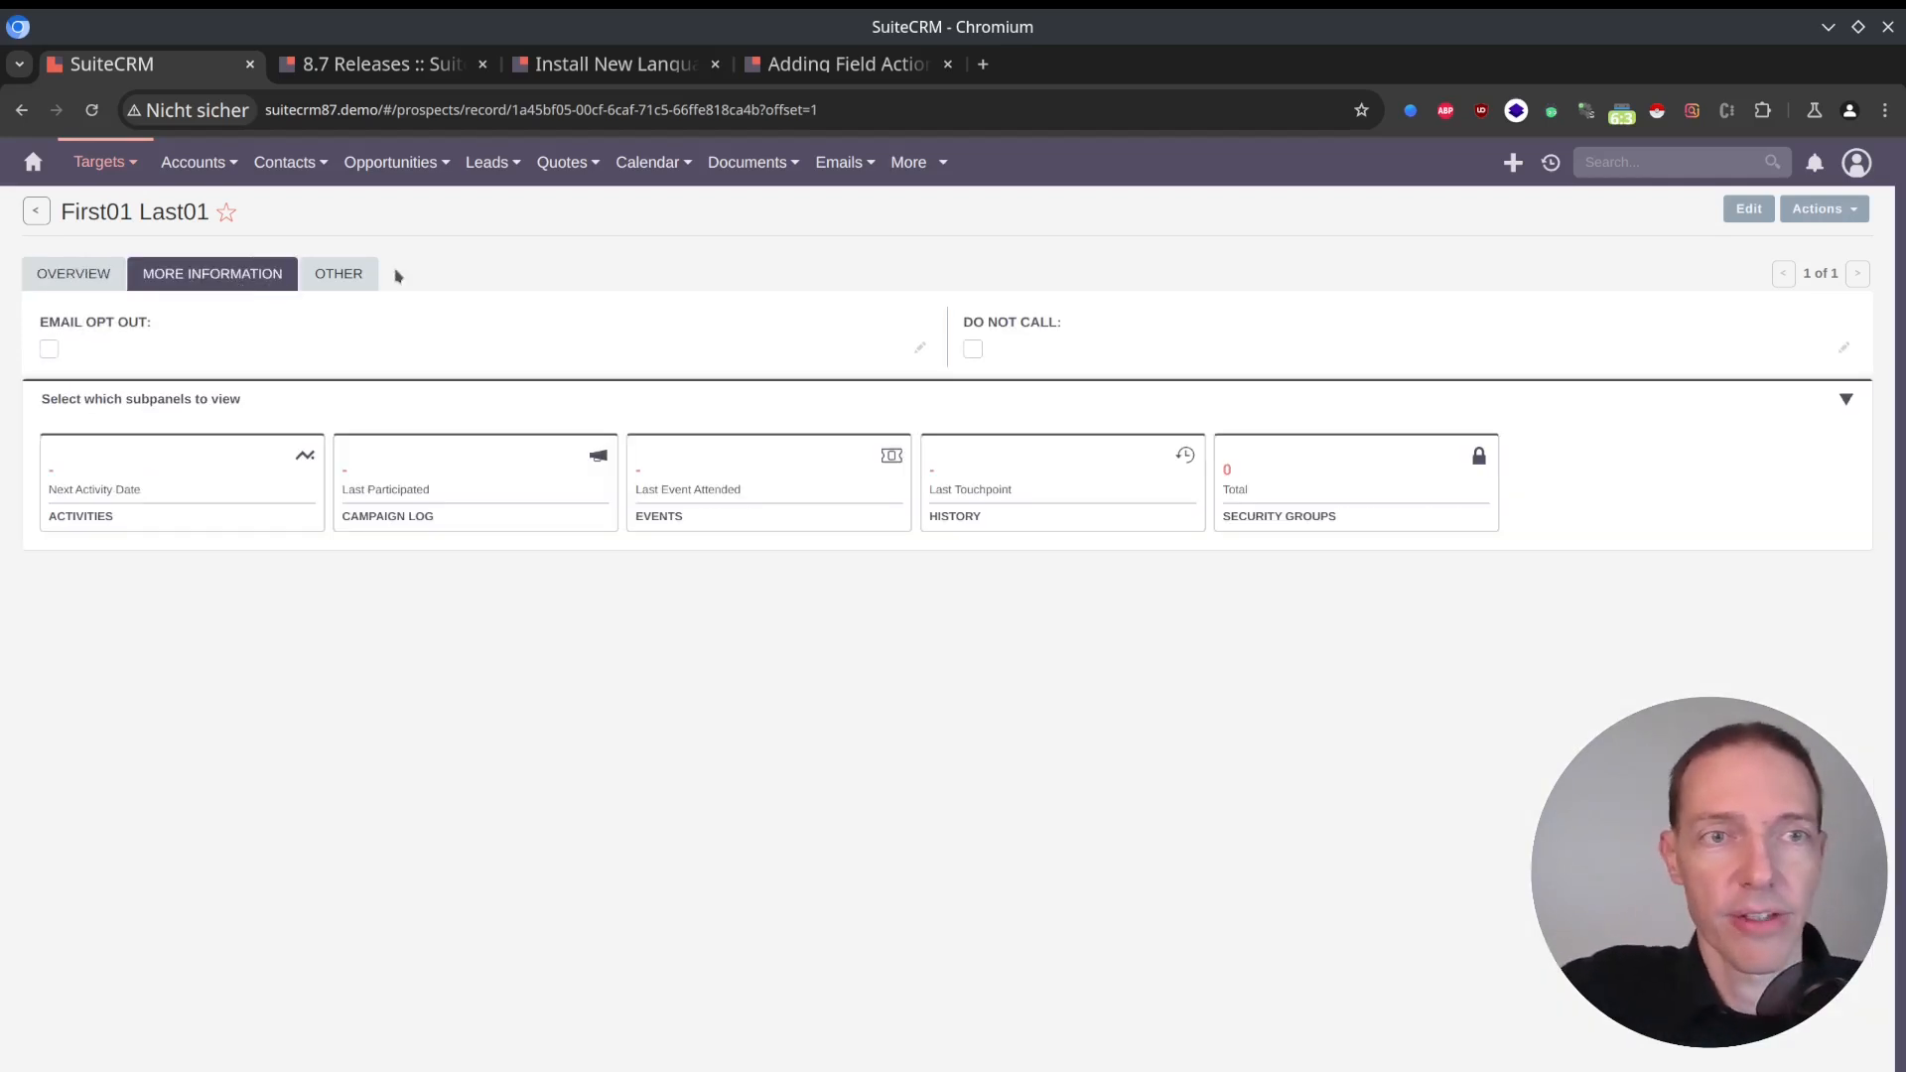
pyautogui.click(340, 278)
pyautogui.click(75, 274)
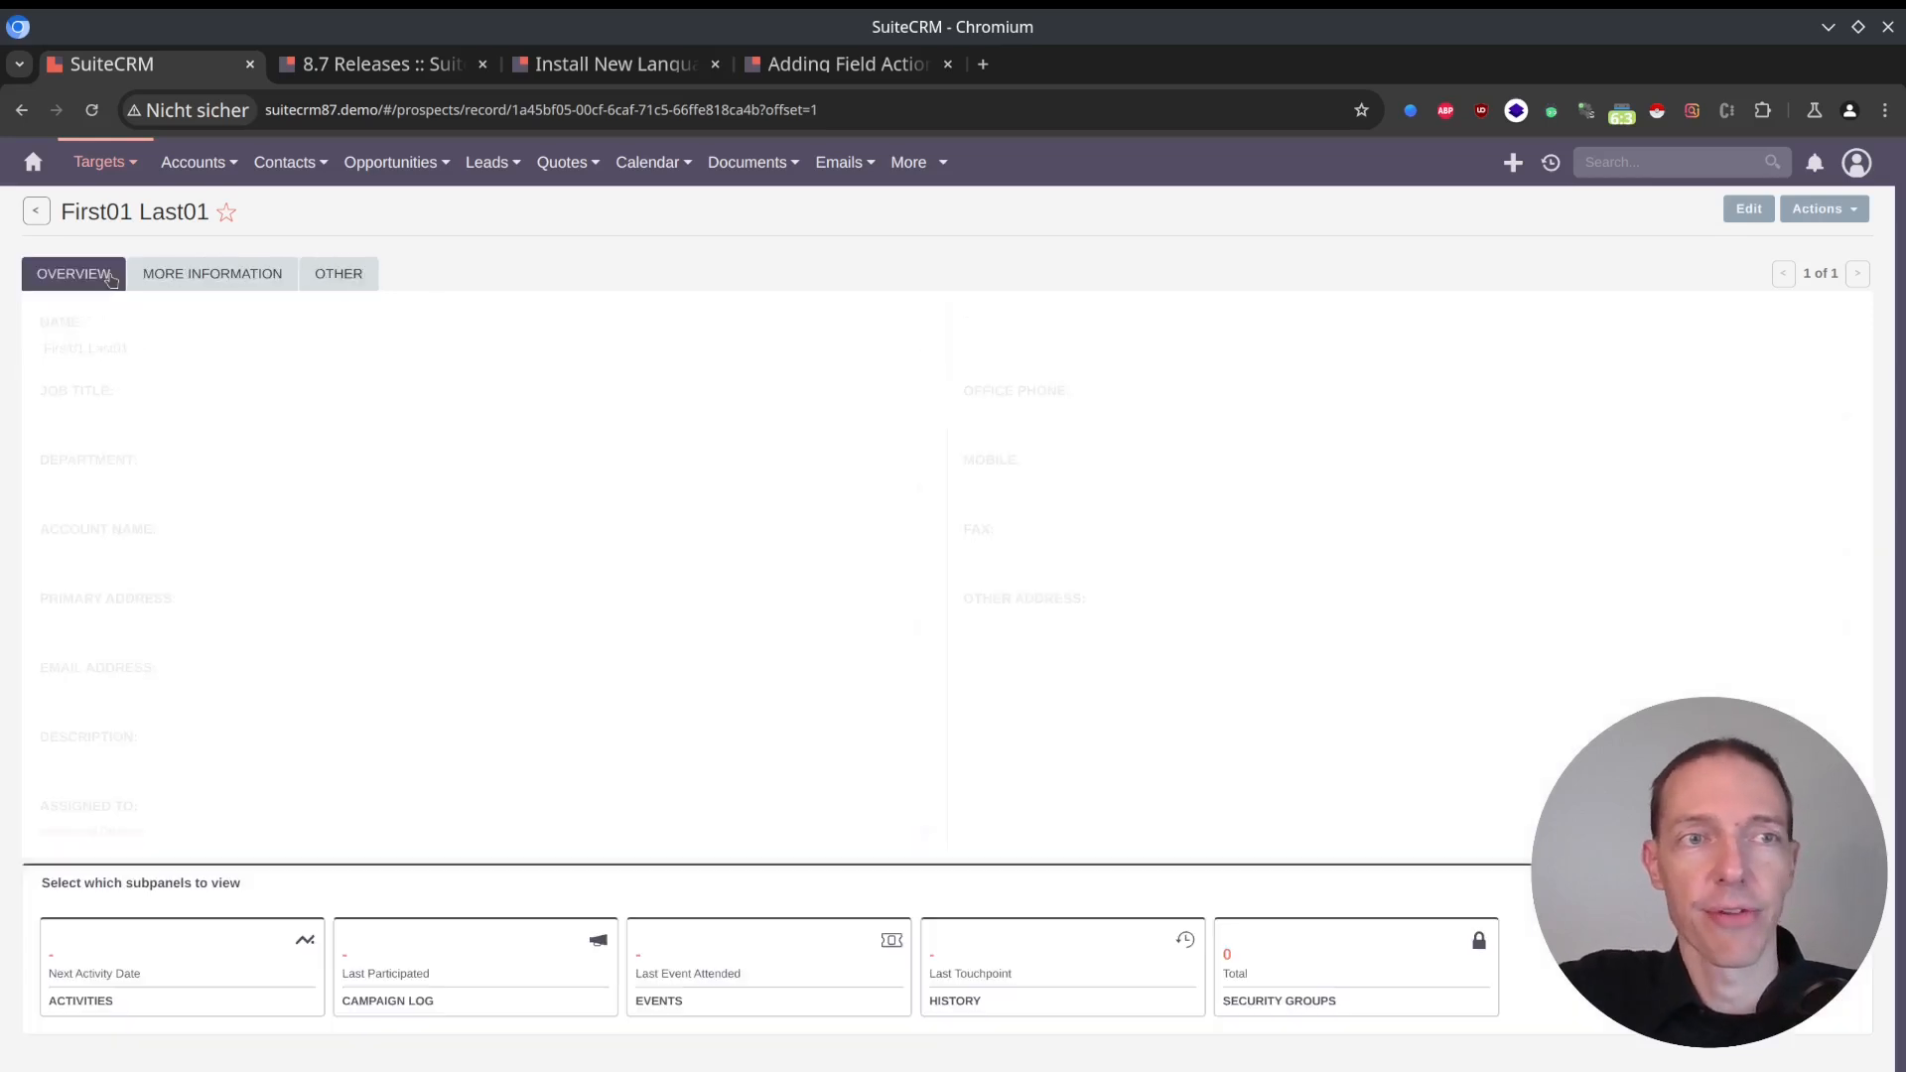
pyautogui.moveTo(121, 156)
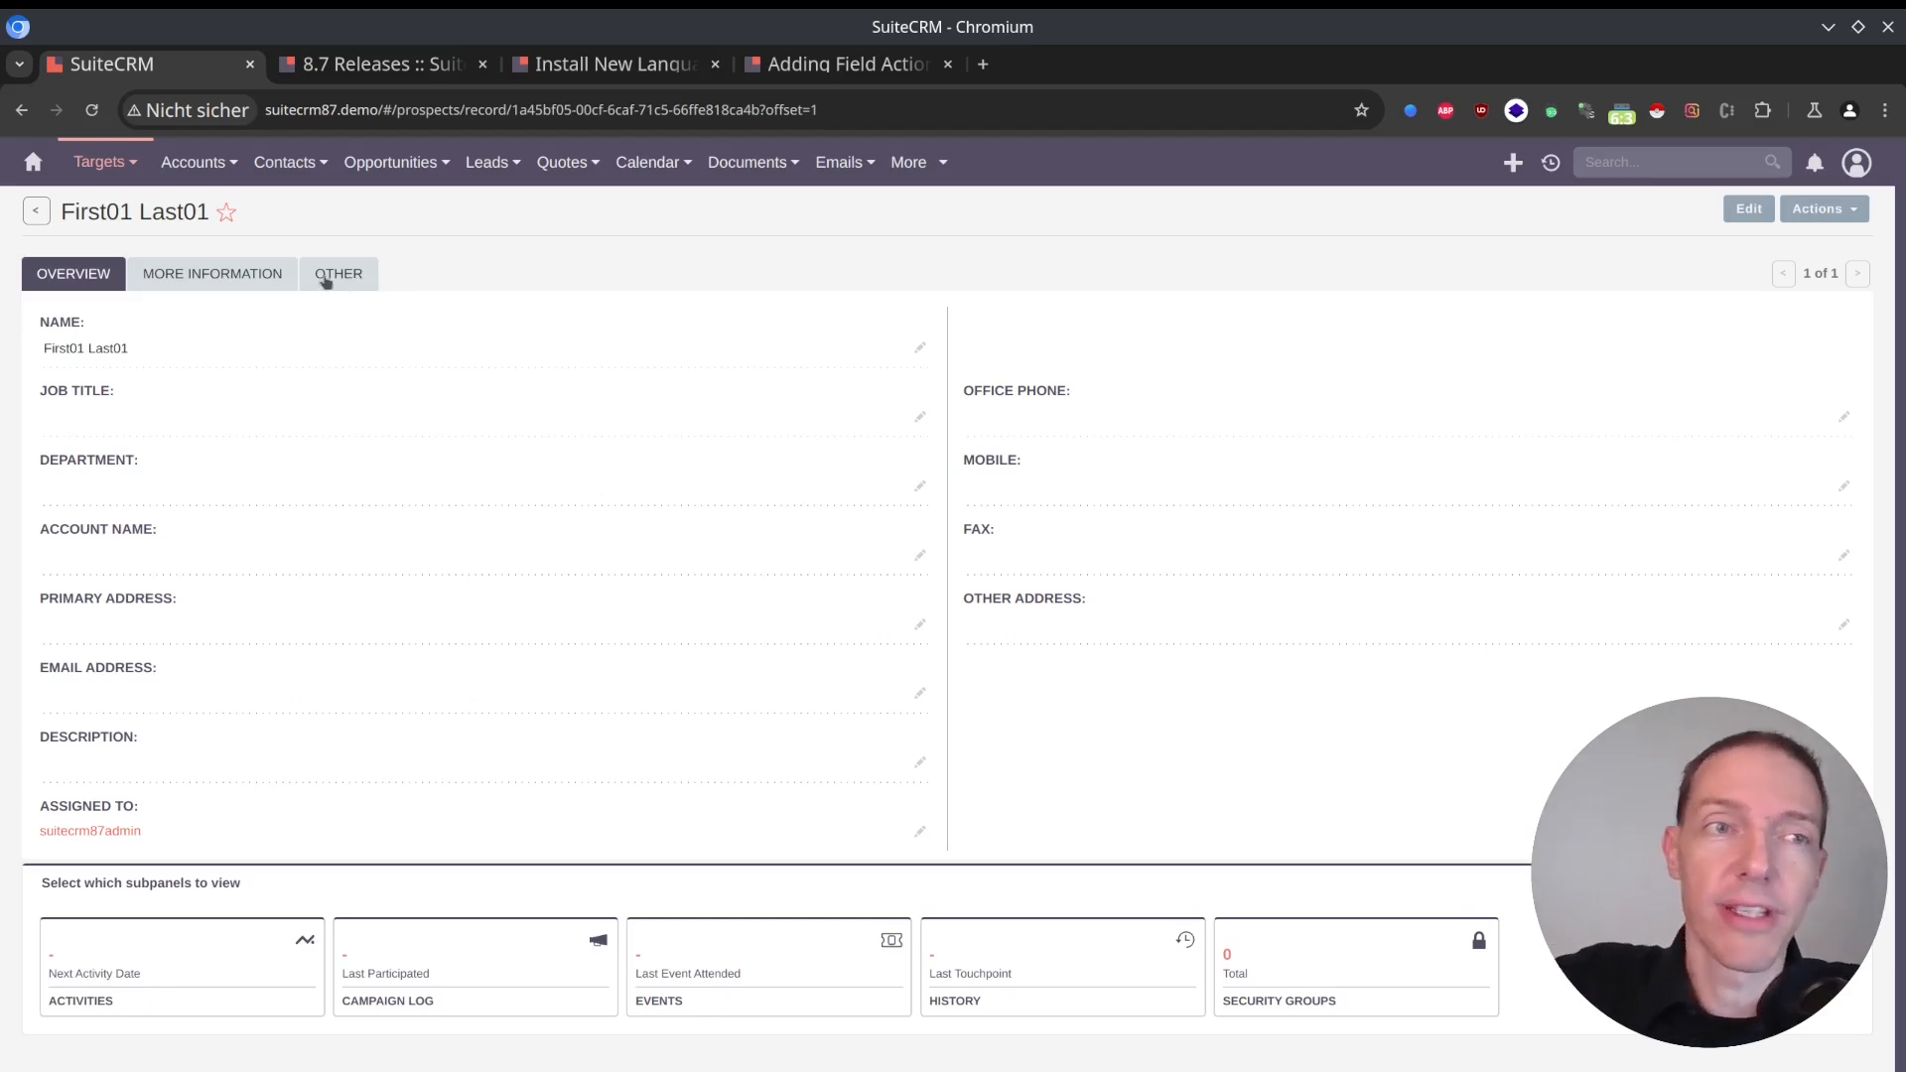
pyautogui.click(489, 162)
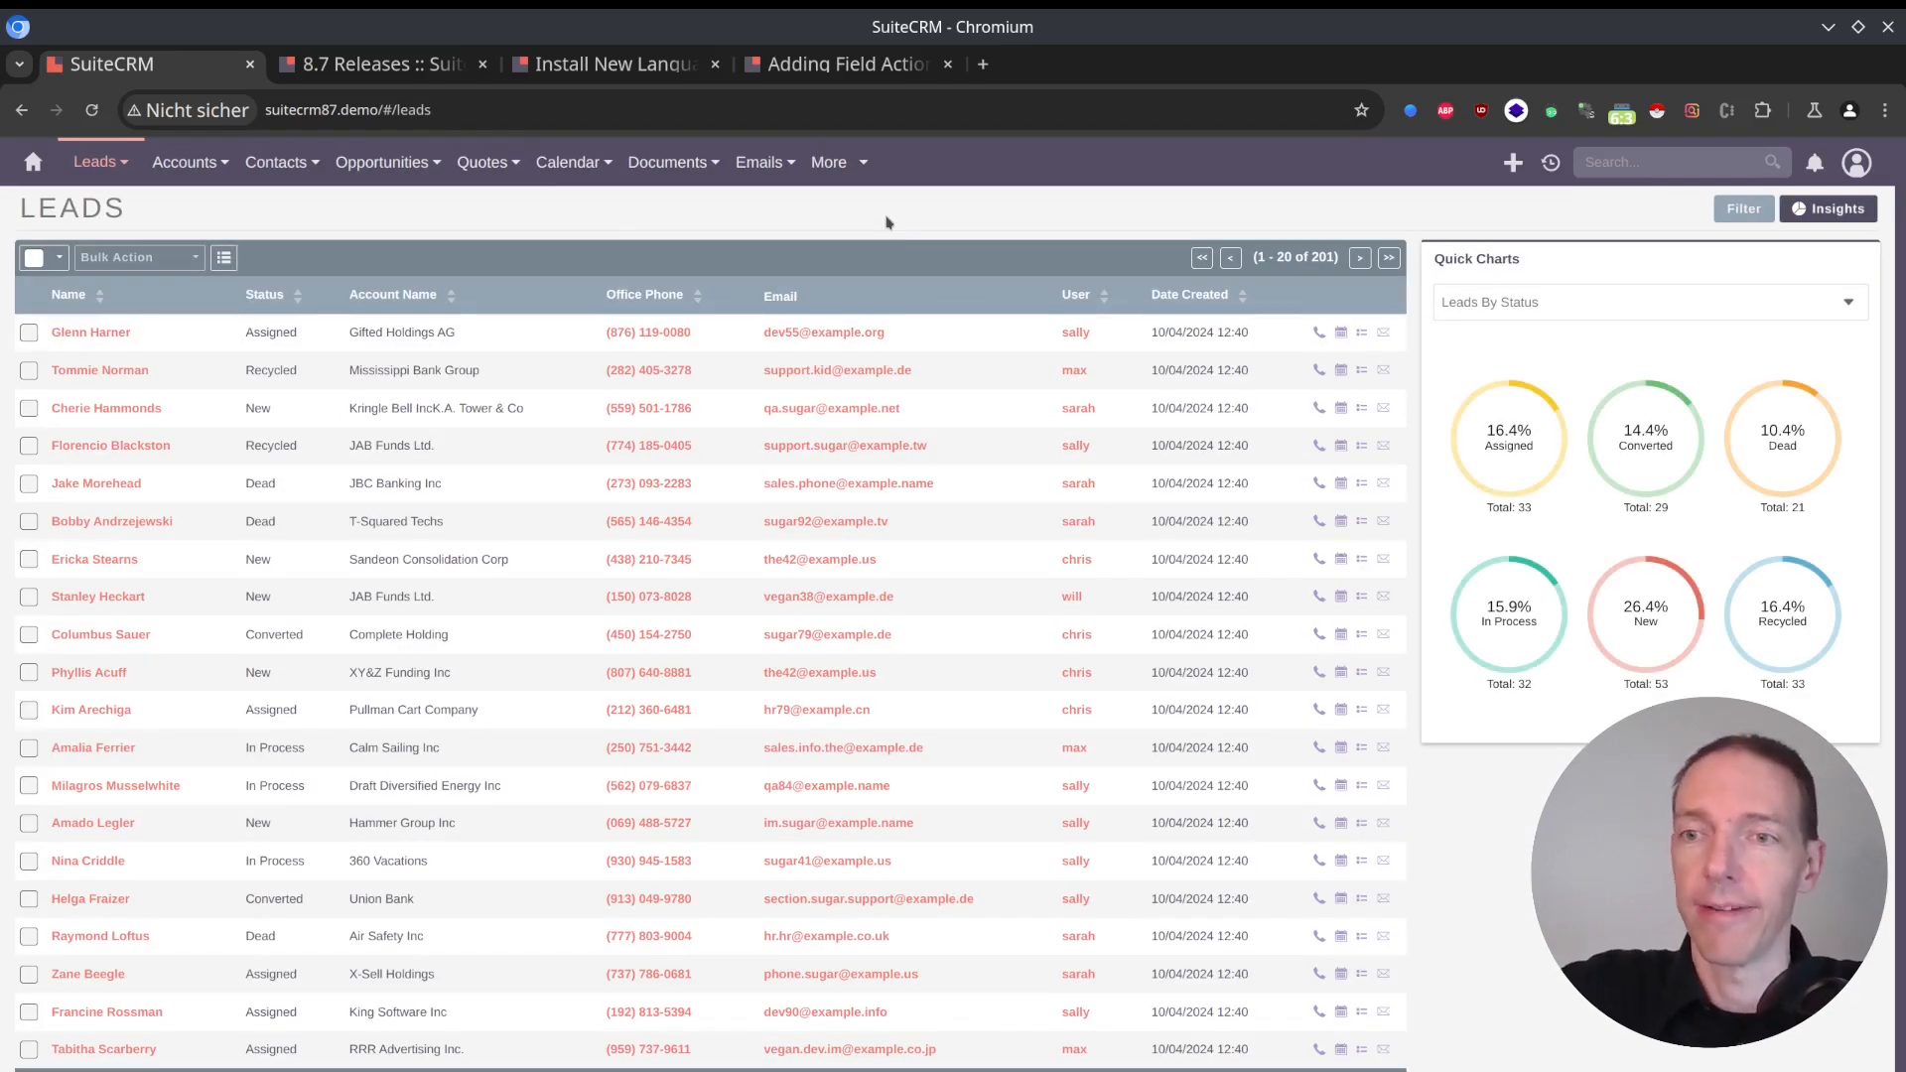
# Return to the 8.7 release notes and examine the Record pagination enhancement.
pyautogui.hotkey('ctrl', 'Tab')
pyautogui.scroll(-3, 534, 423)
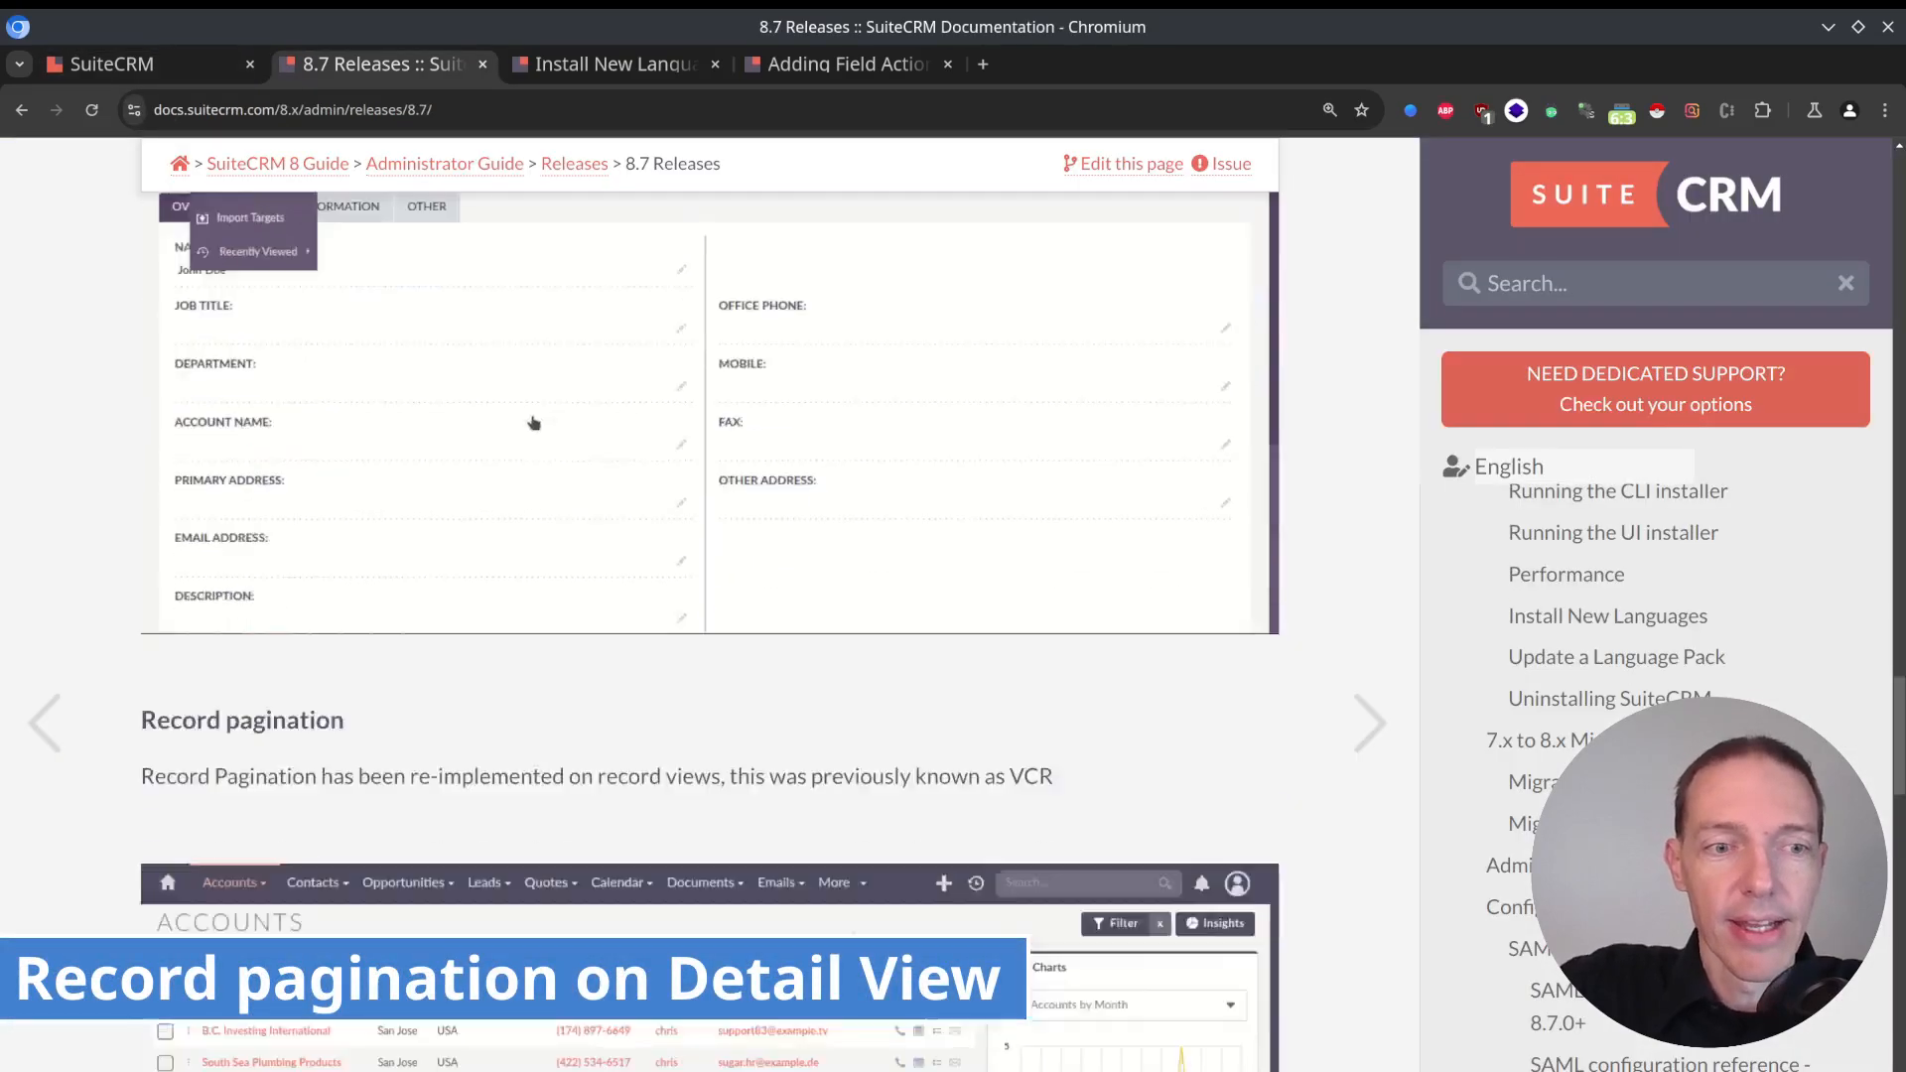
pyautogui.scroll(-4, 534, 423)
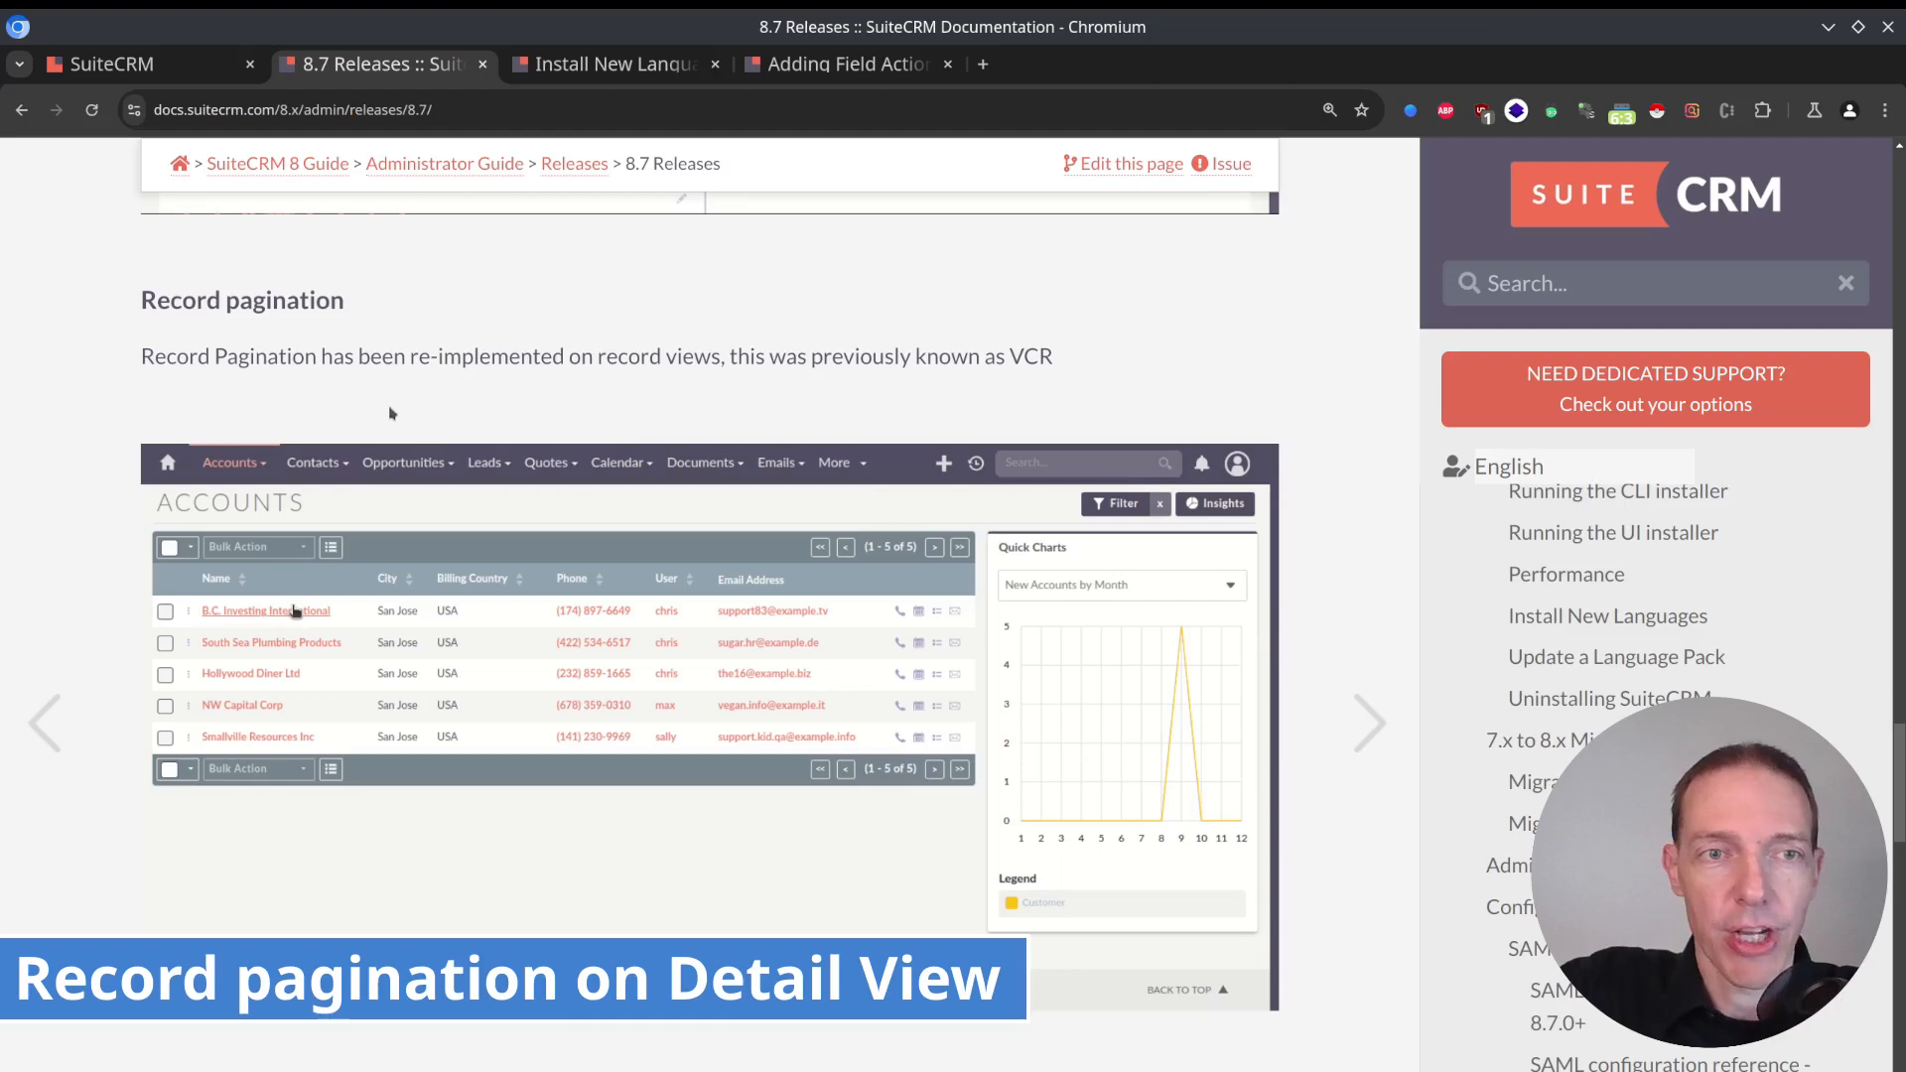
# In the SuiteCRM instance, show the second page of the Leads list and filter the leads by first name a.
pyautogui.hotkey('ctrl', 'shift', 'Tab')
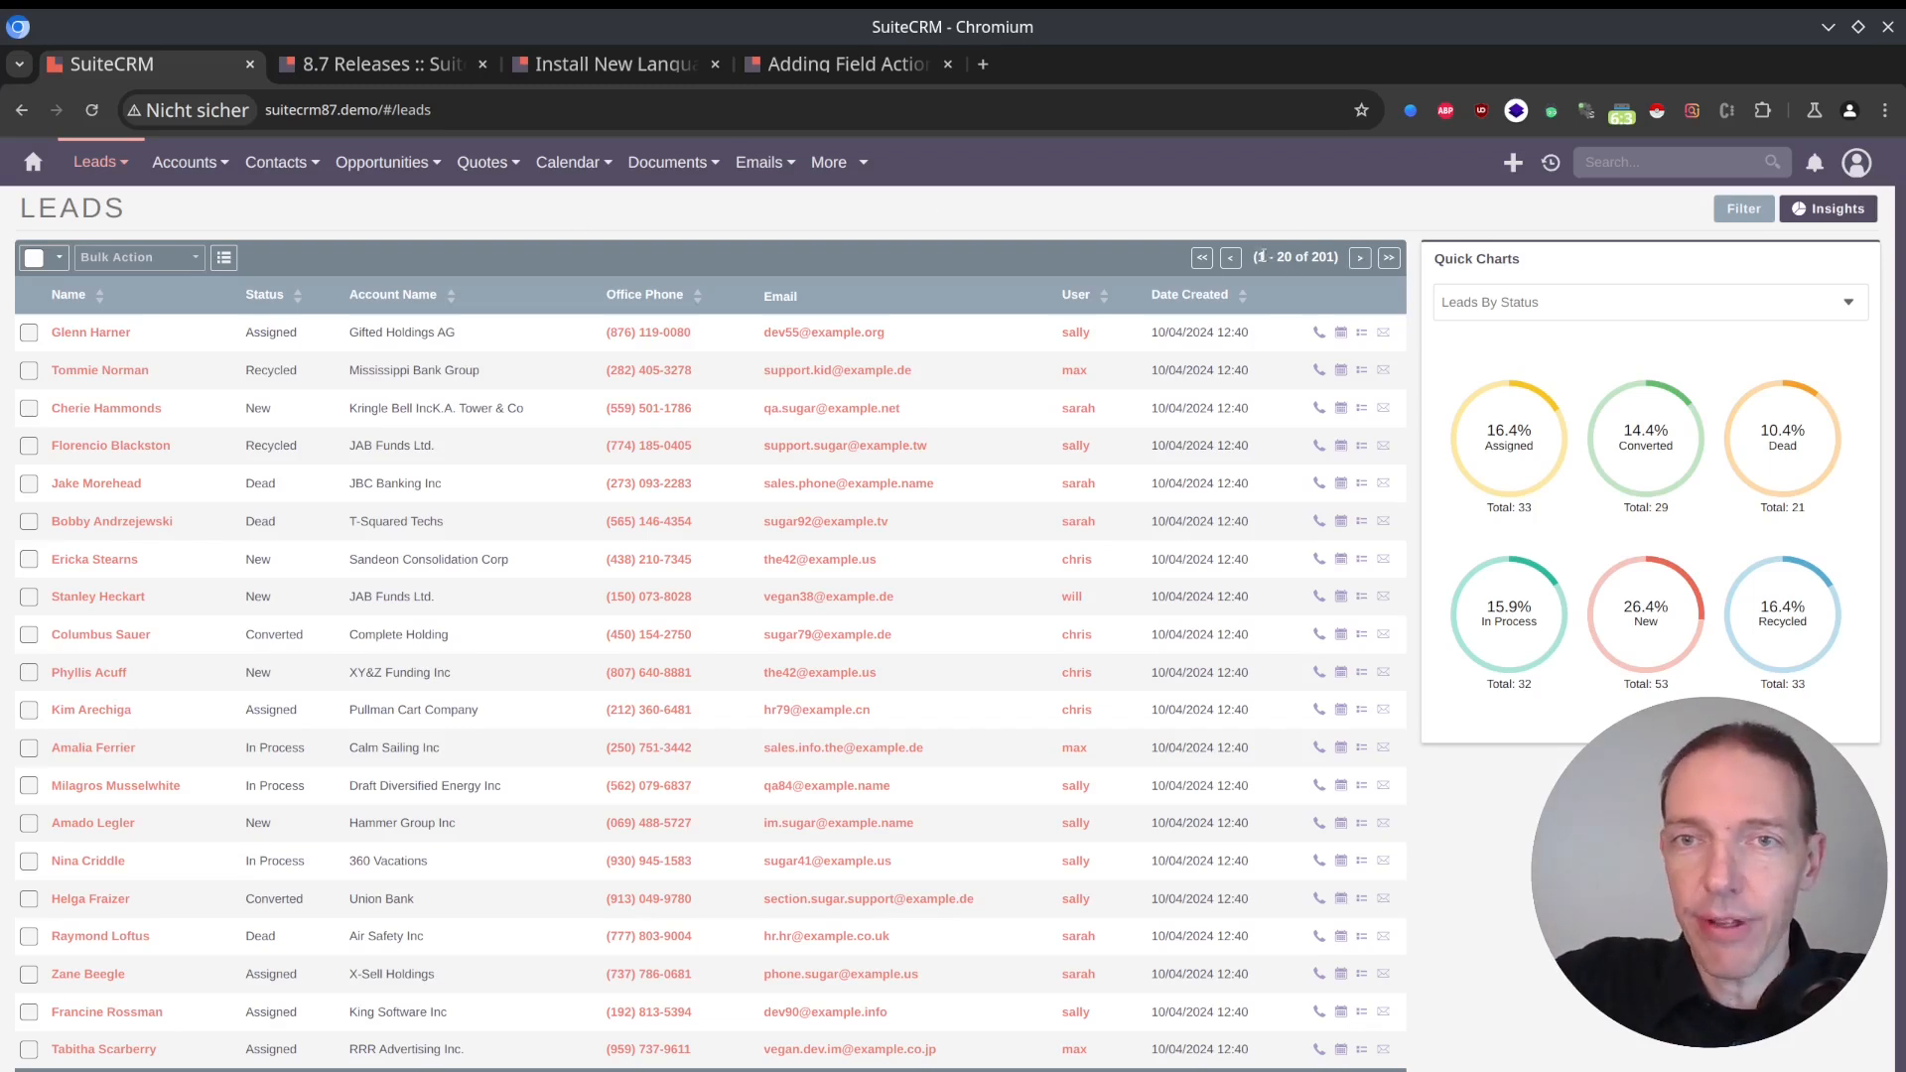
pyautogui.click(1360, 258)
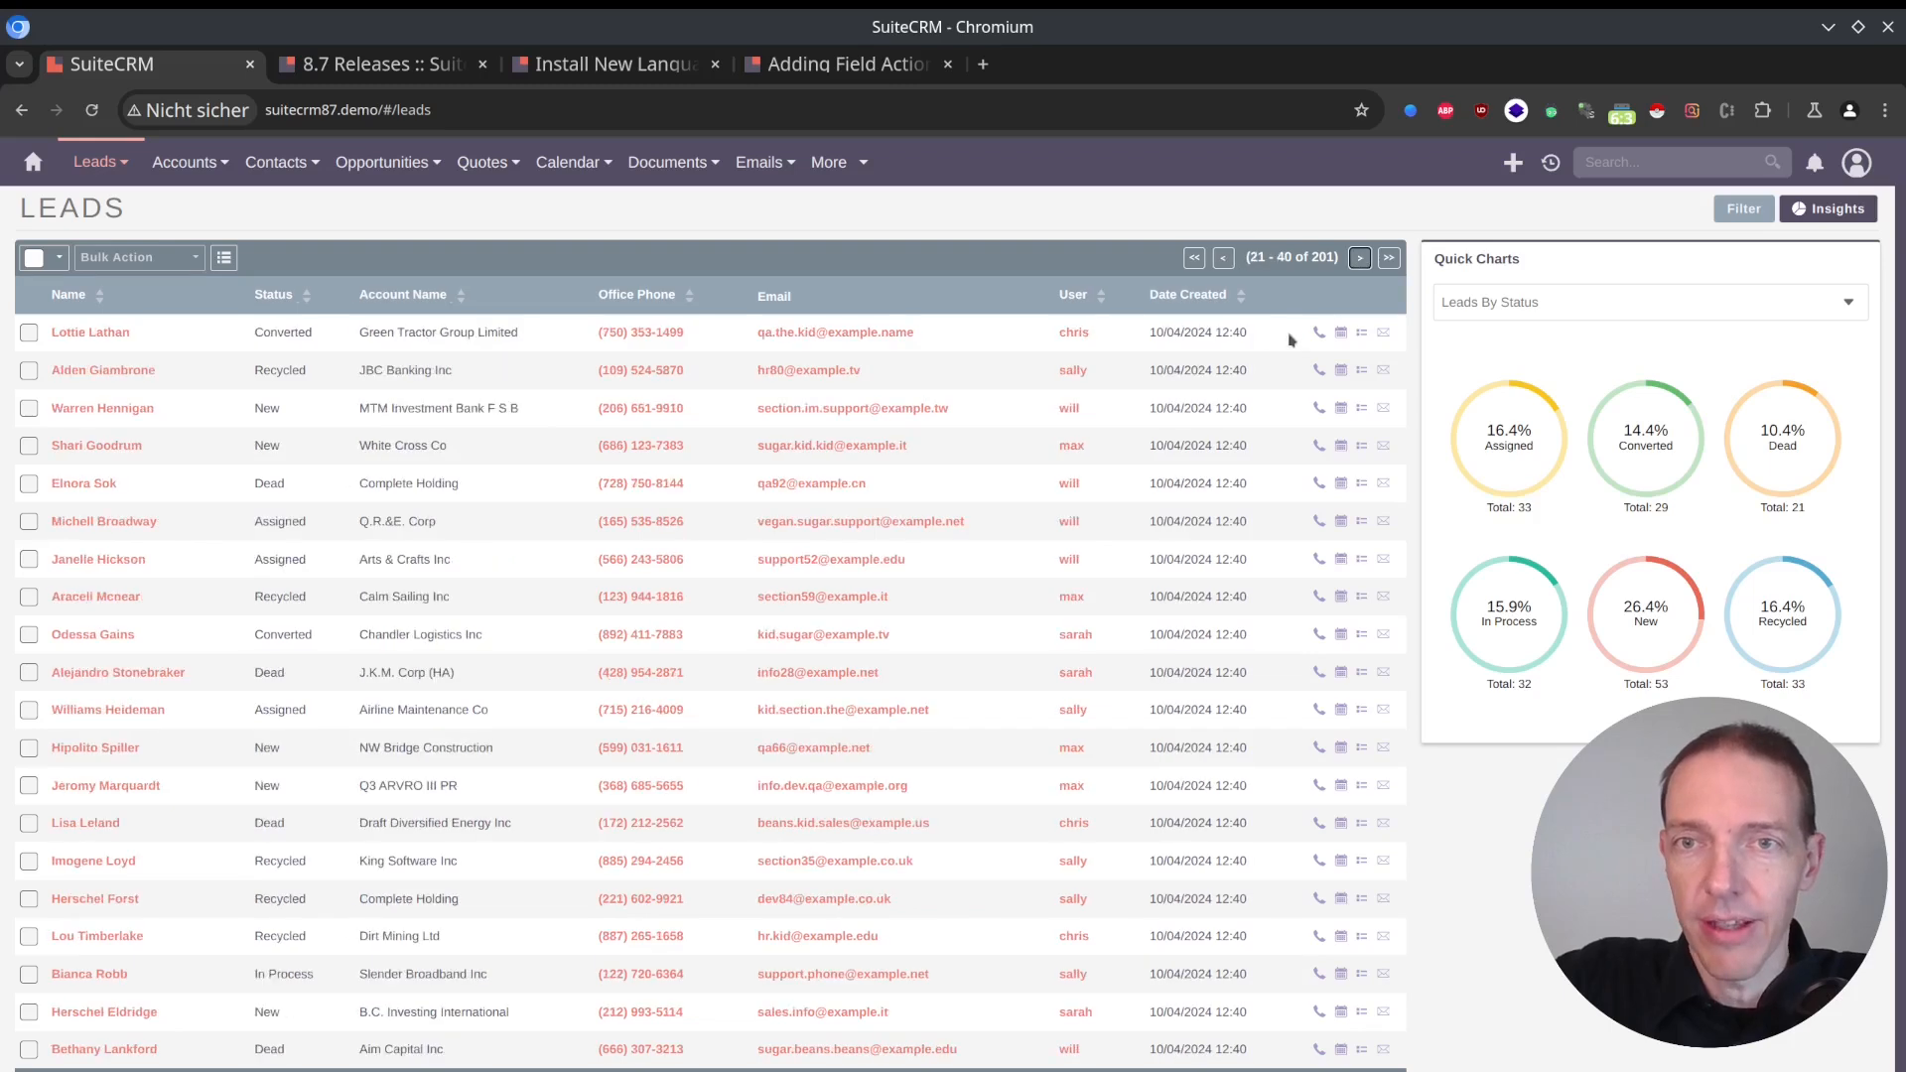
pyautogui.click(1734, 215)
pyautogui.click(314, 334)
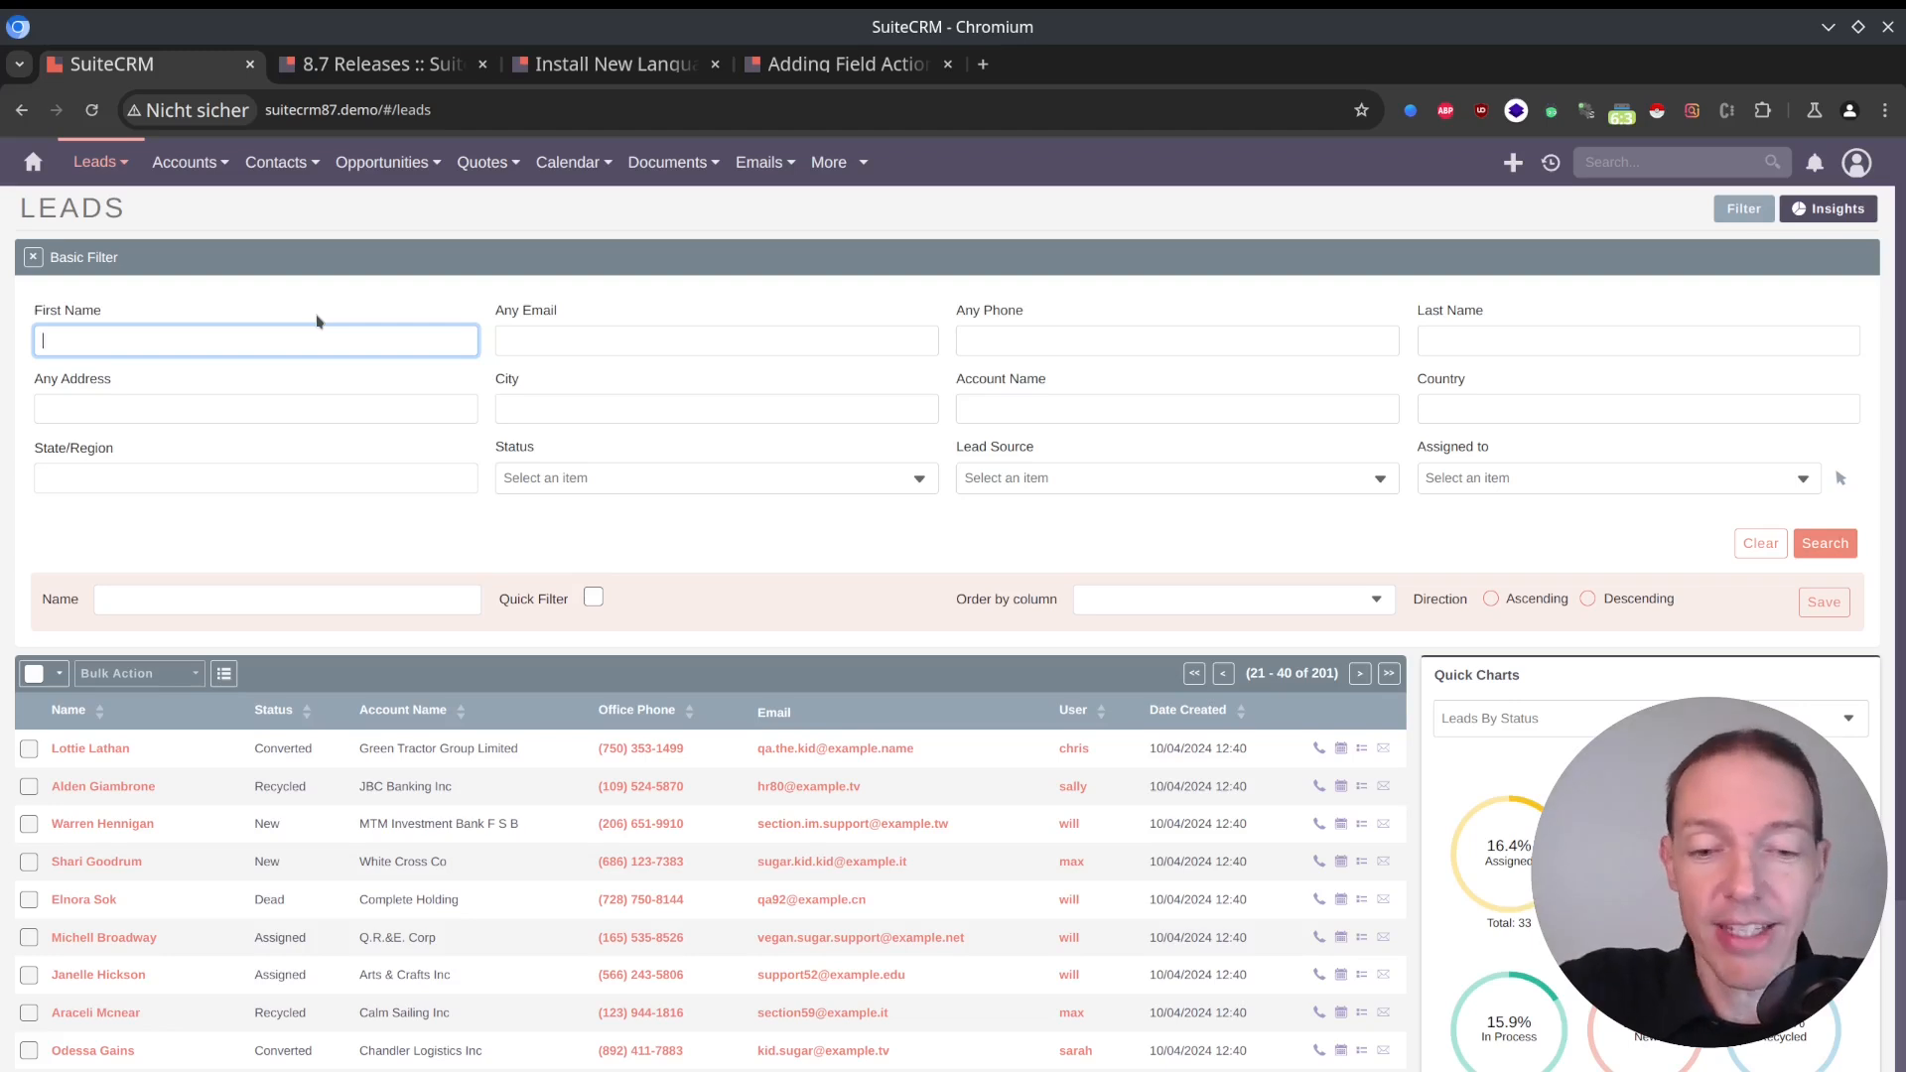
pyautogui.write('a')
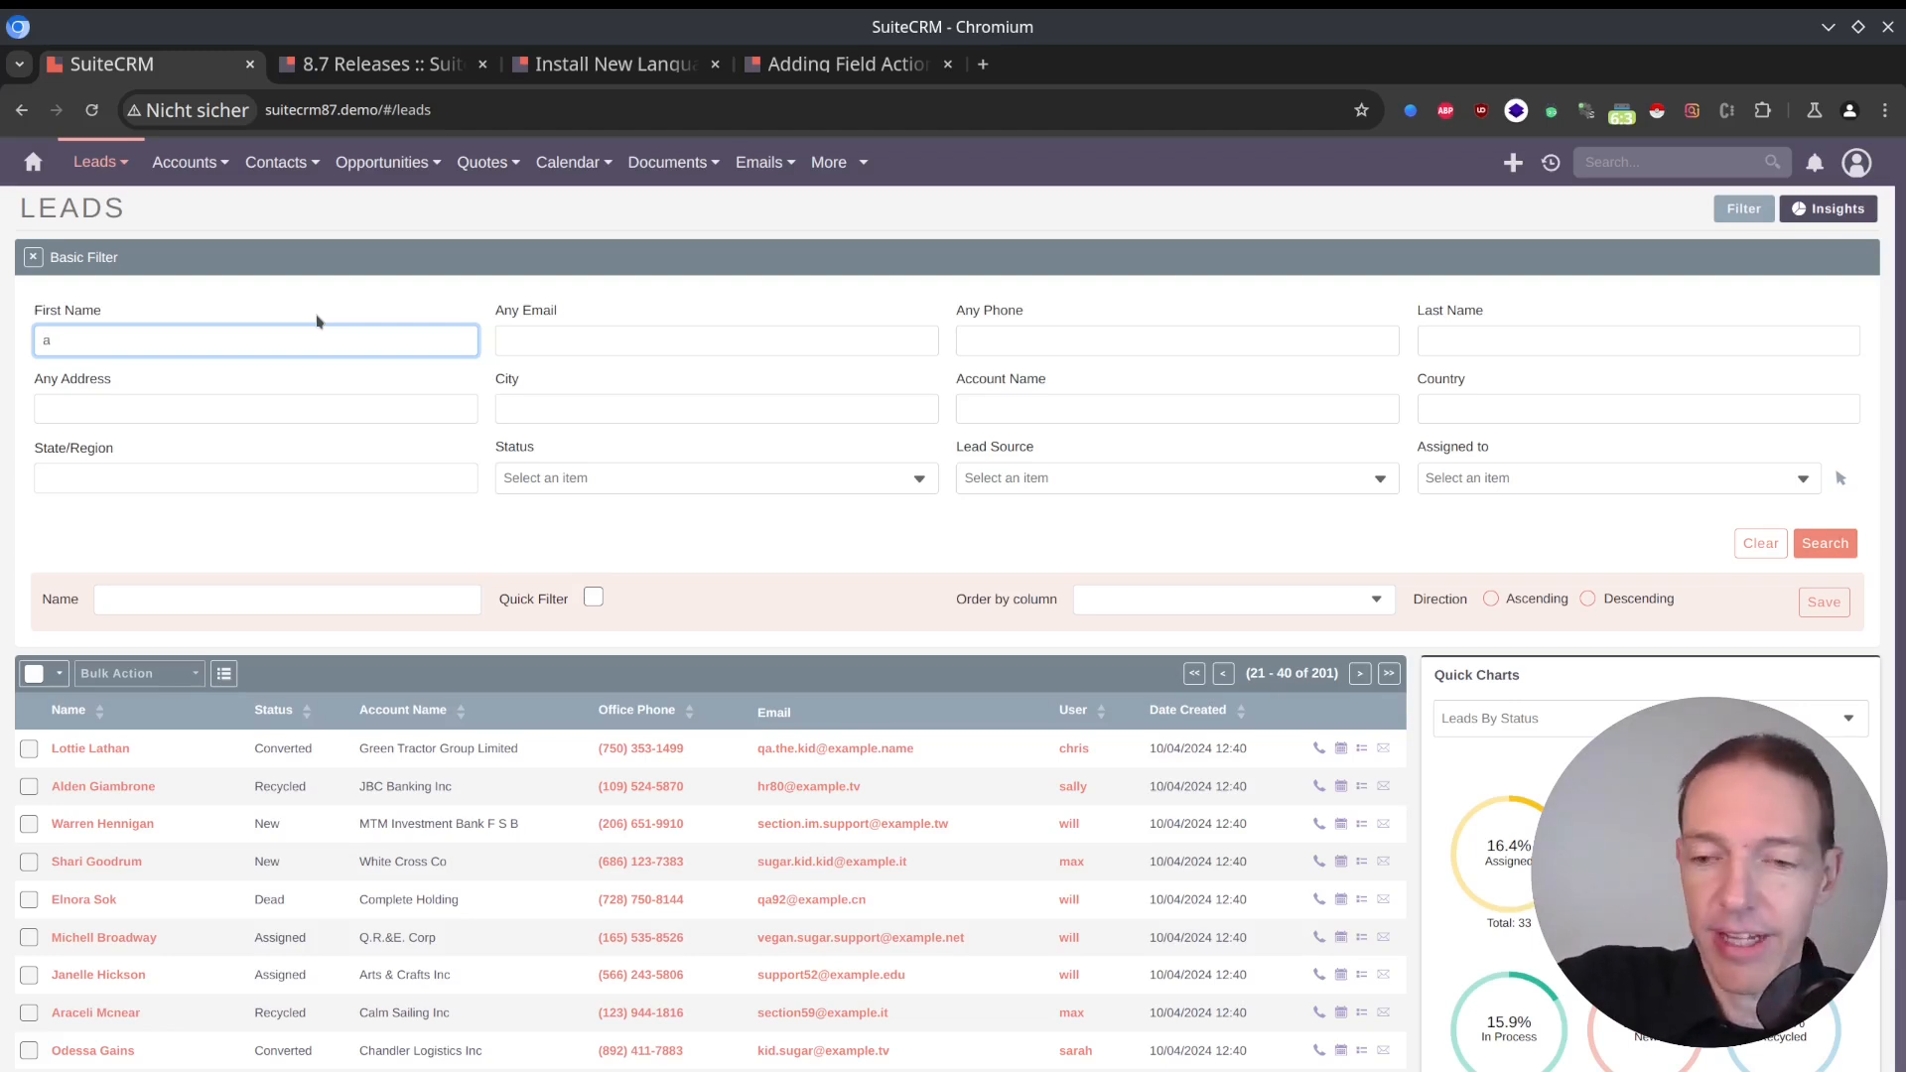
pyautogui.press('Return')
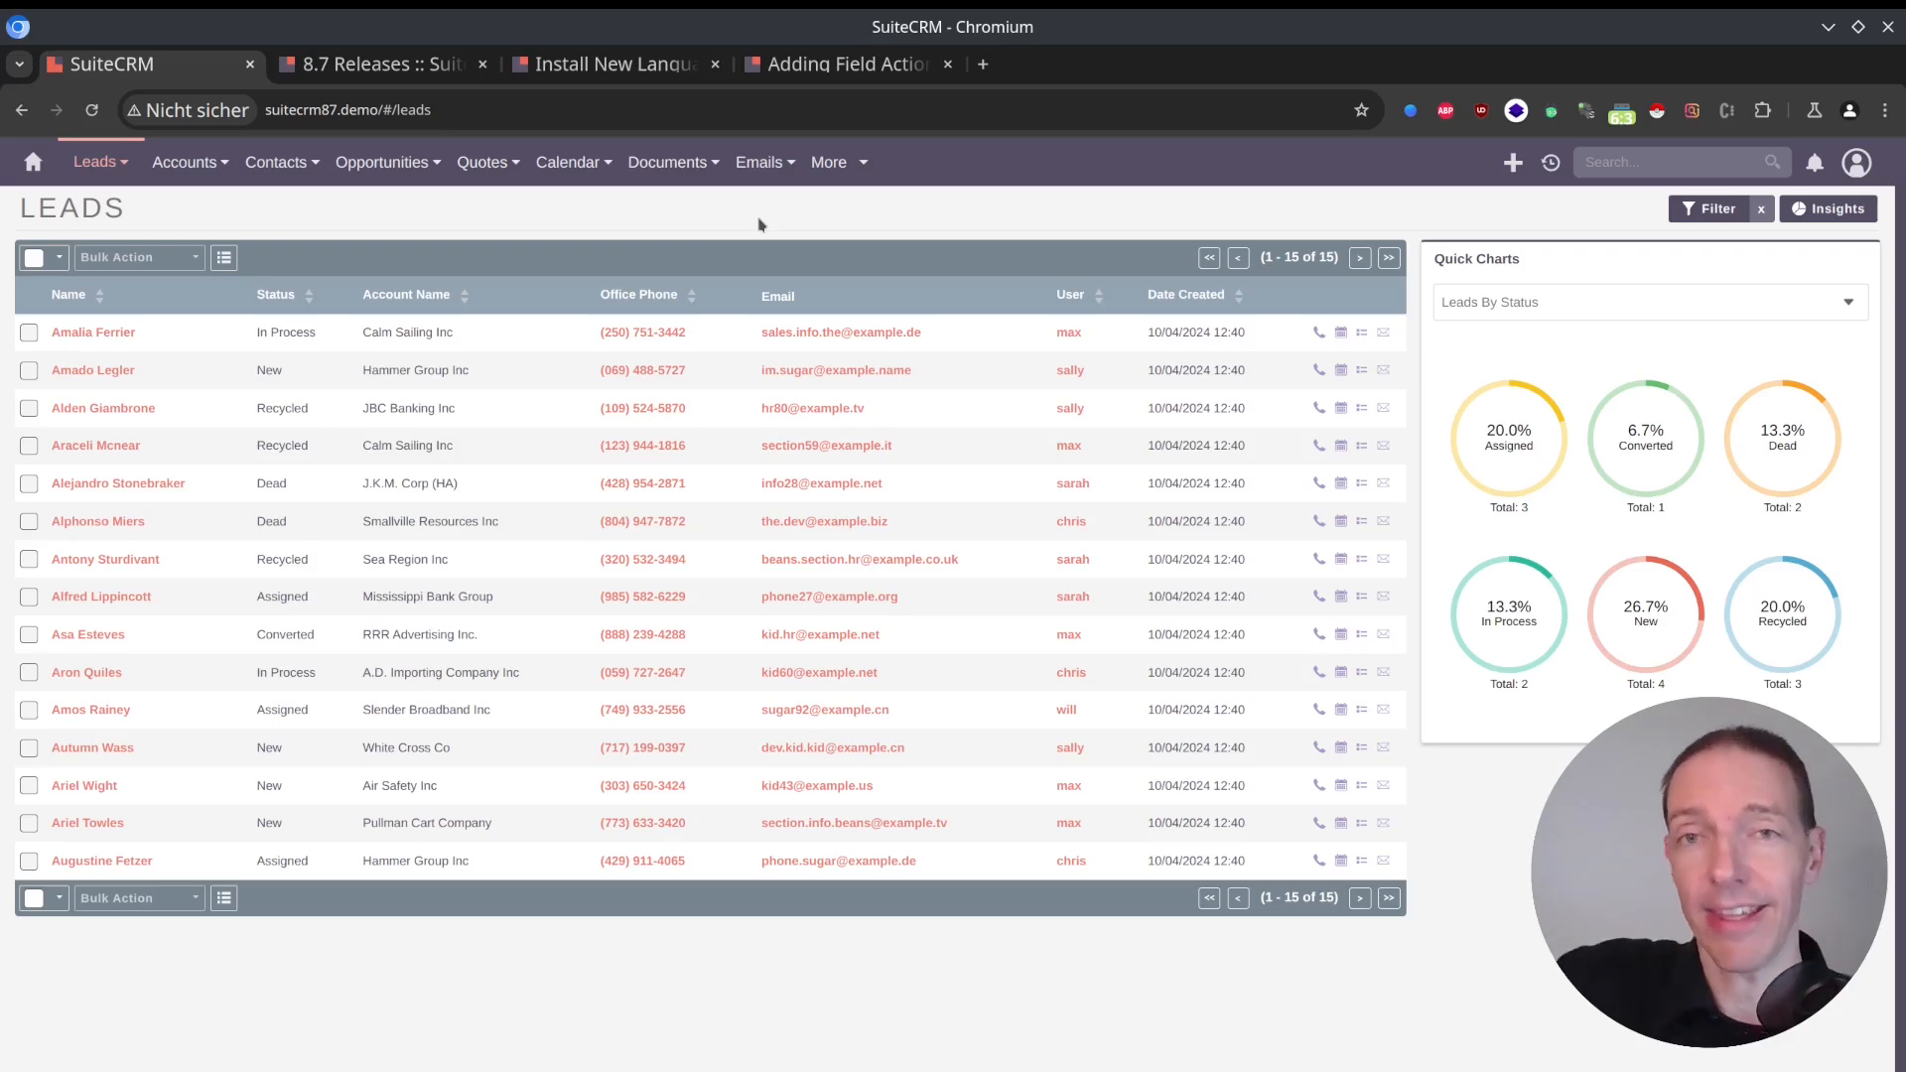
# Open the first lead in the filtered list and page forward through the records to the third one.
pyautogui.click(107, 333)
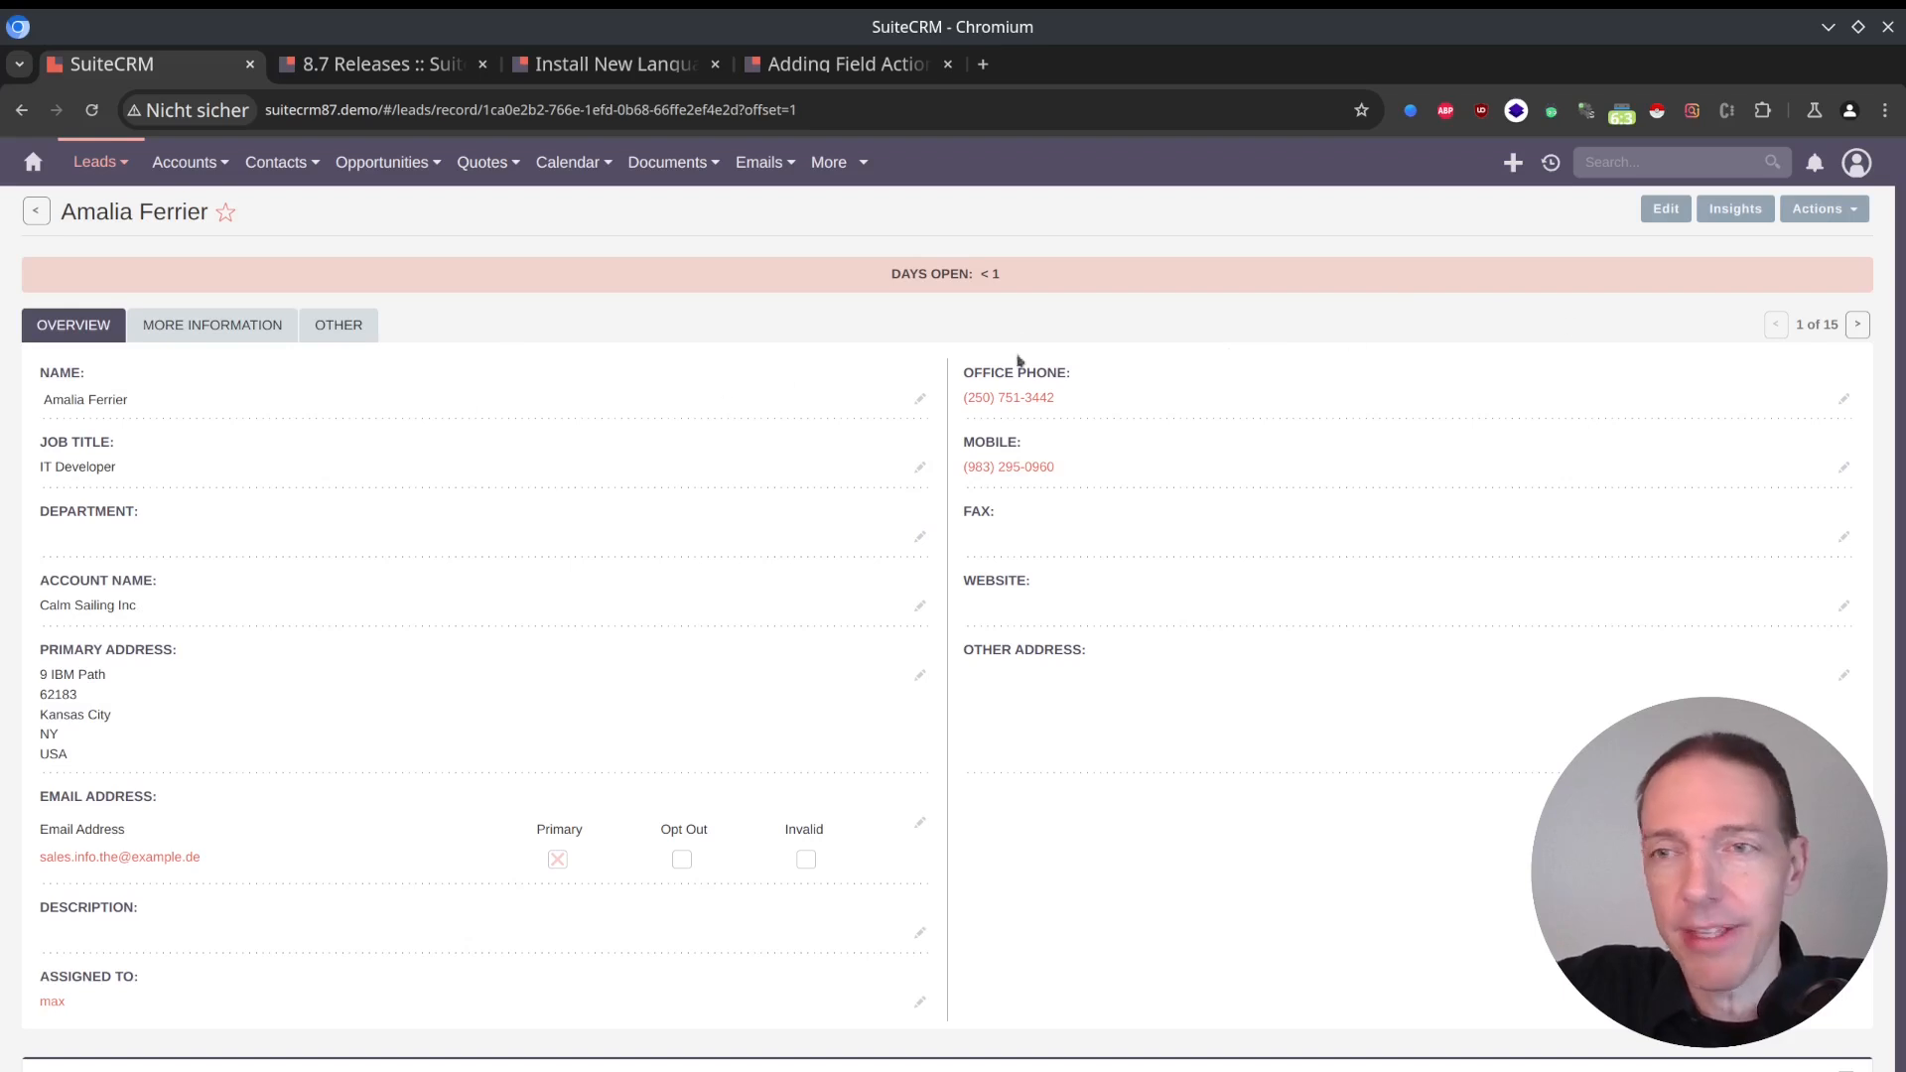
pyautogui.doubleClick(1831, 325)
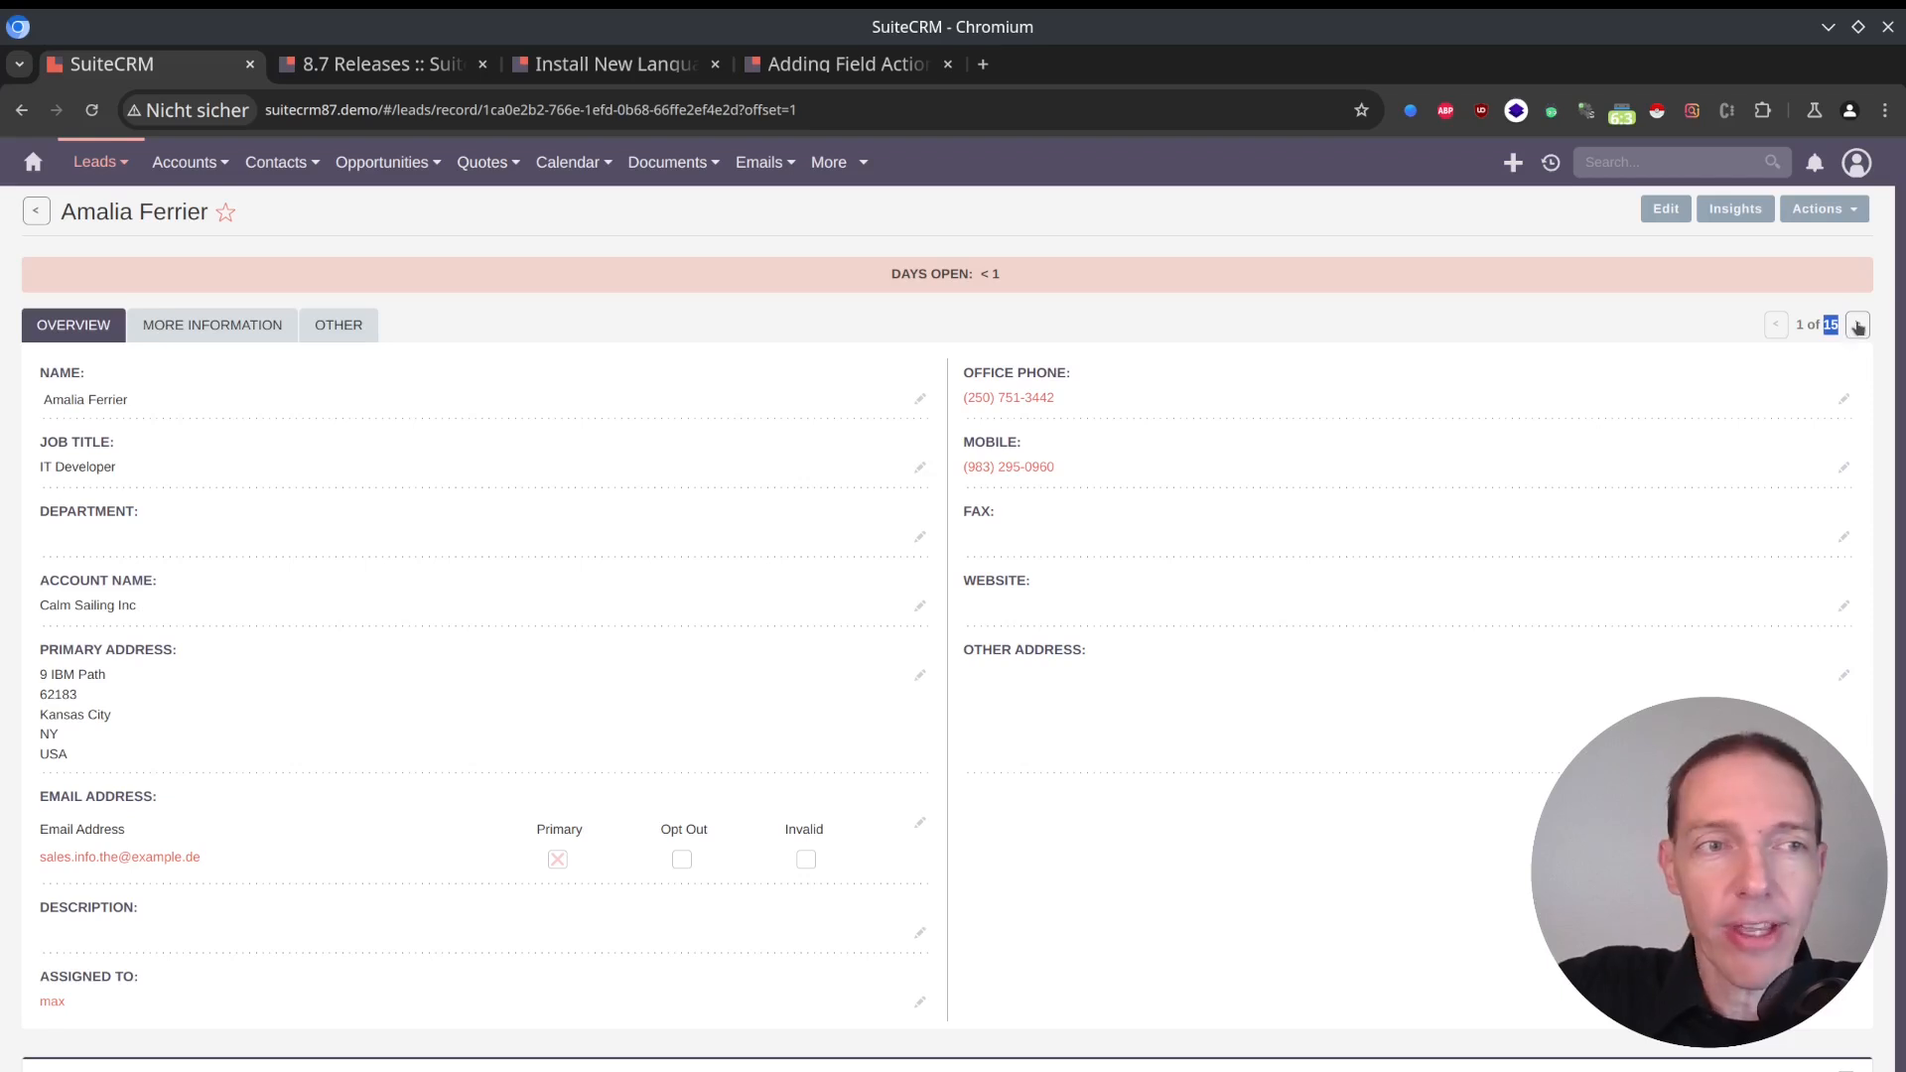
pyautogui.click(1858, 325)
pyautogui.click(1858, 326)
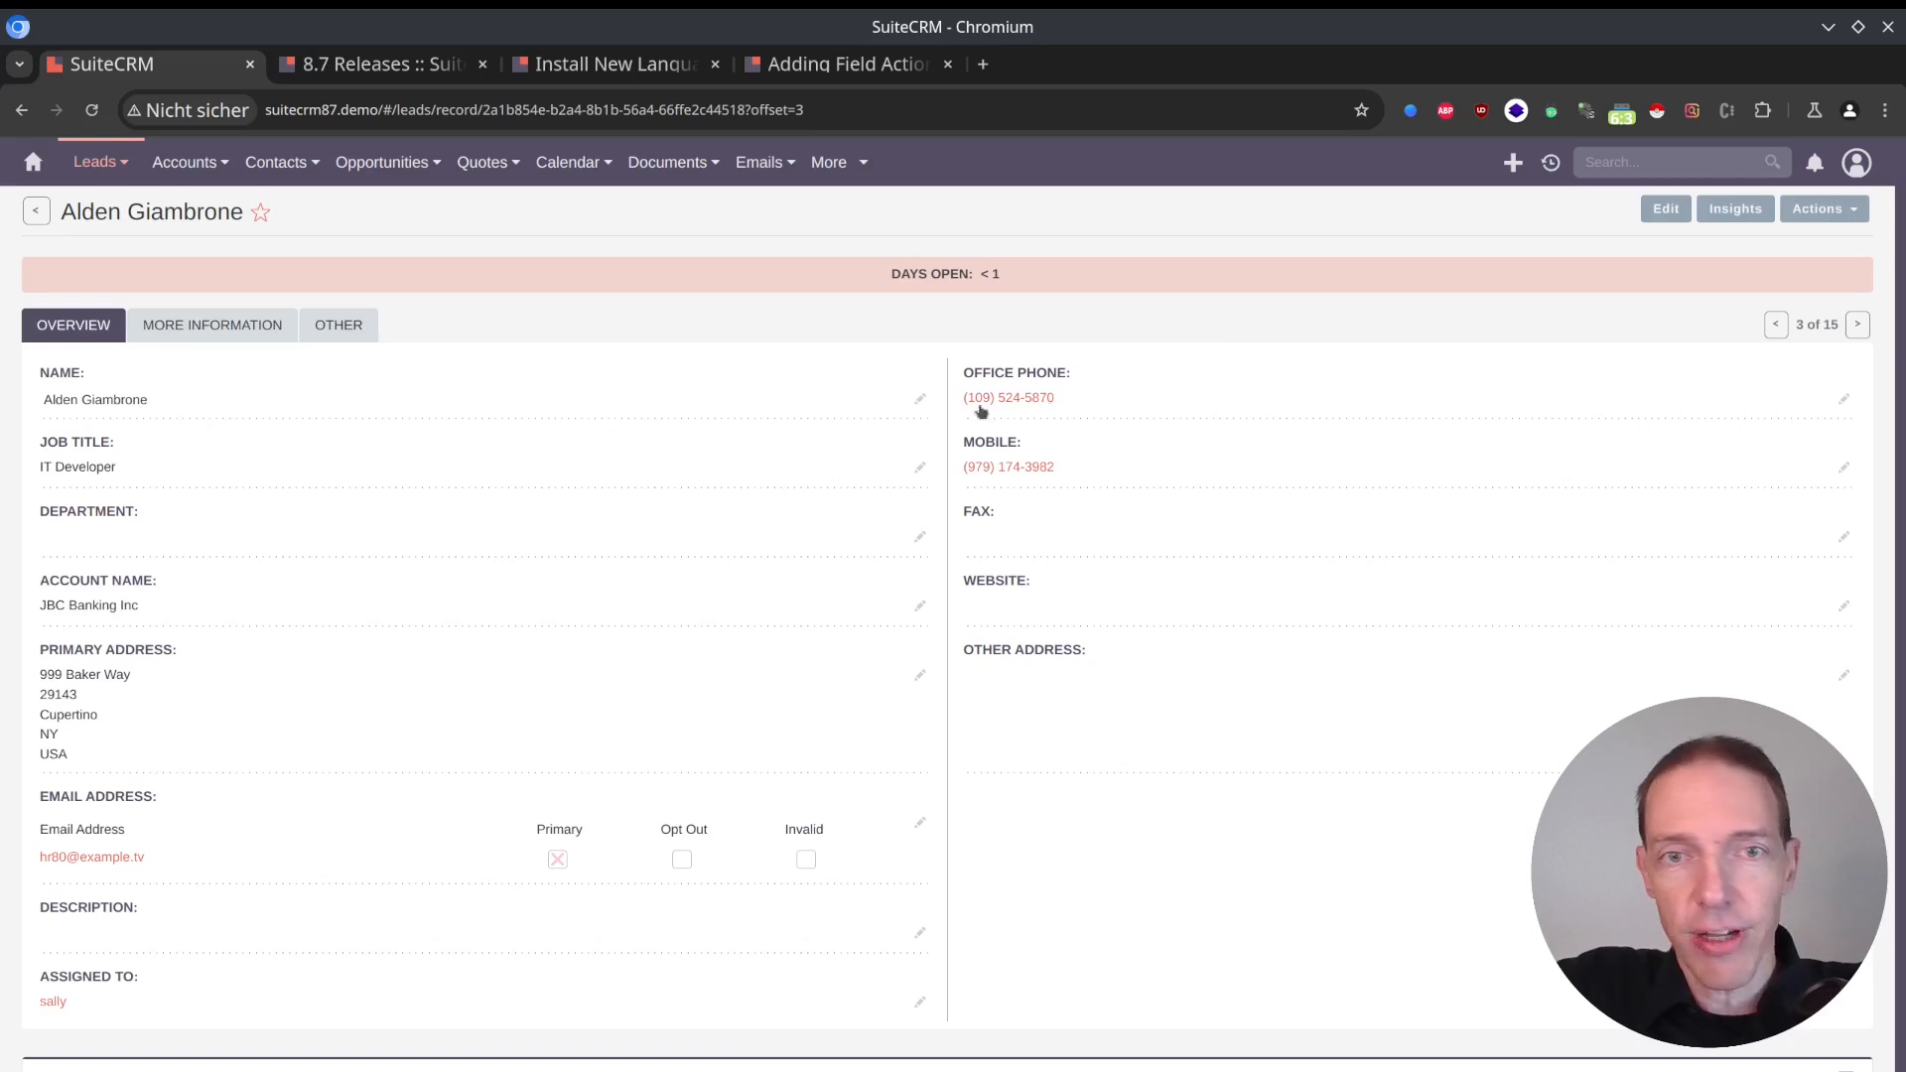
# Set the third lead's salutation to Mr. and save it, view the following record, and return to the Leads list.
pyautogui.click(923, 398)
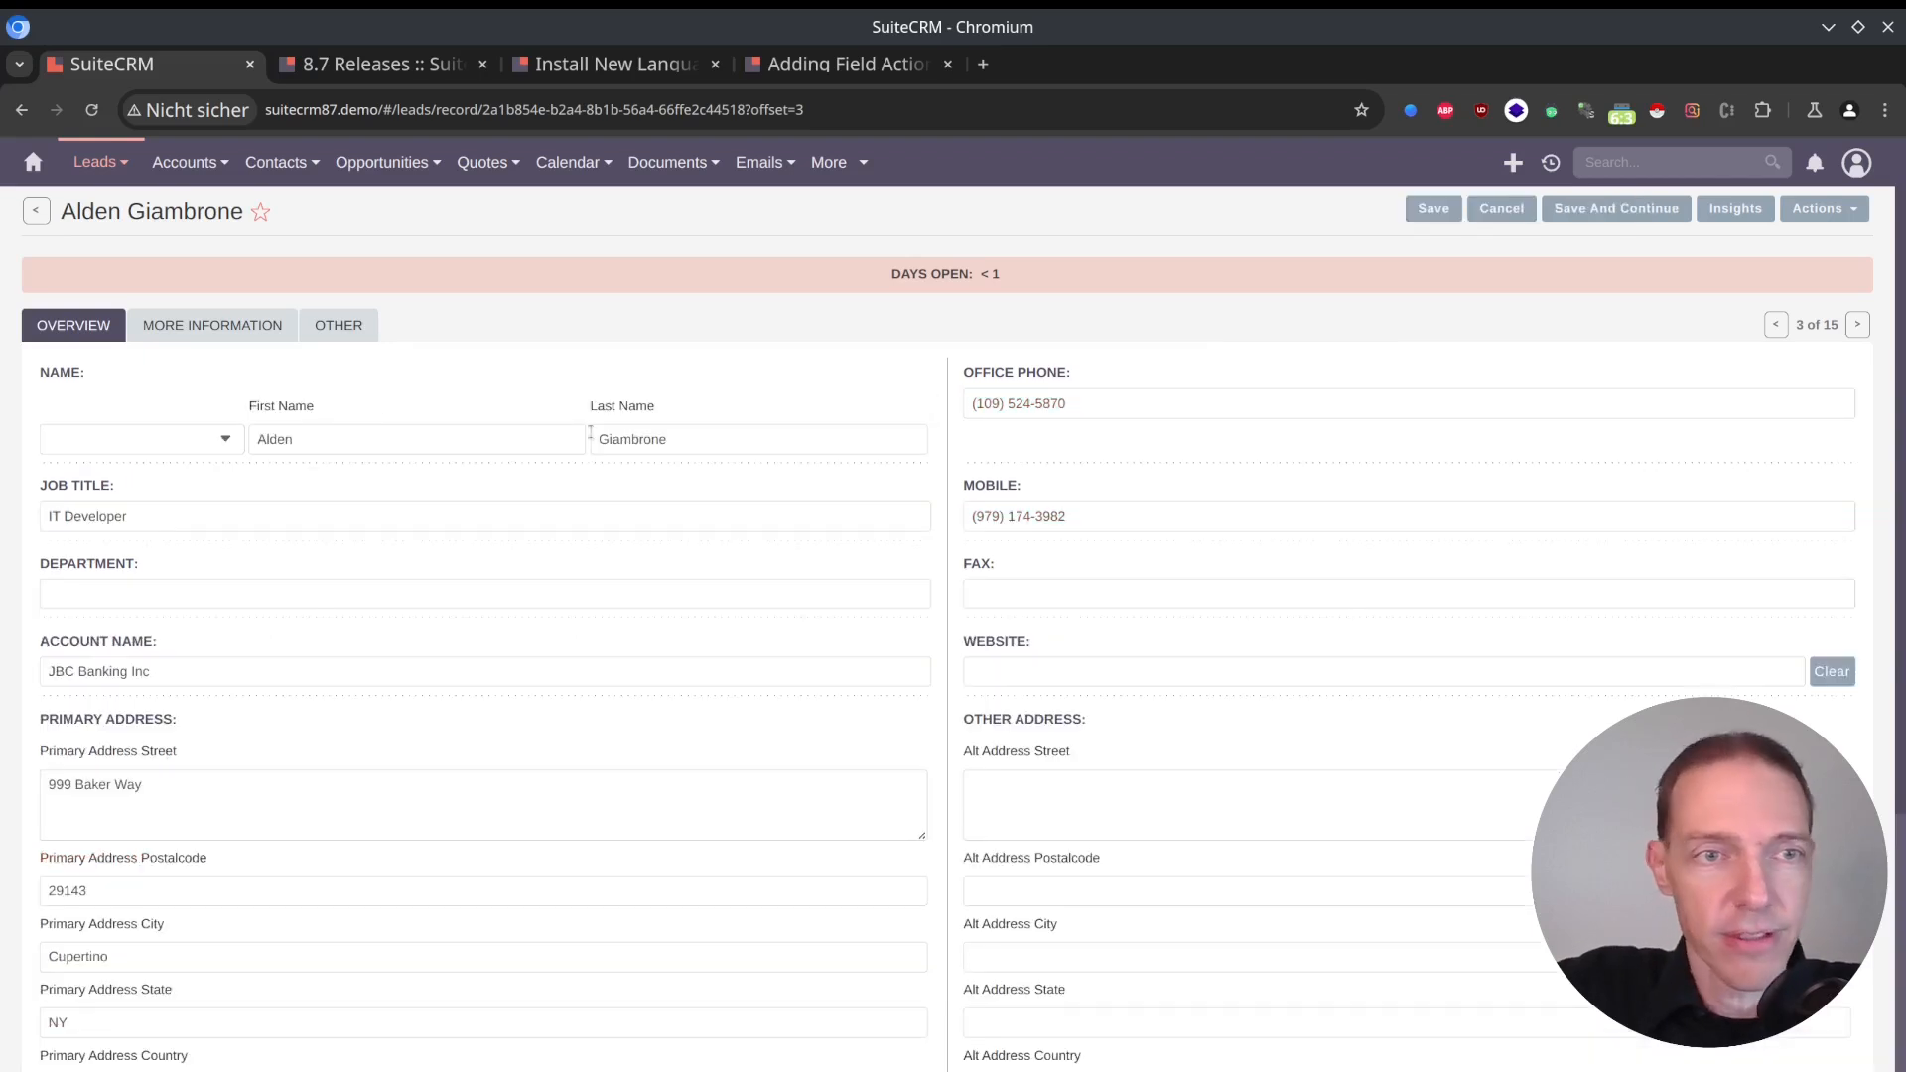
pyautogui.click(212, 438)
pyautogui.click(160, 480)
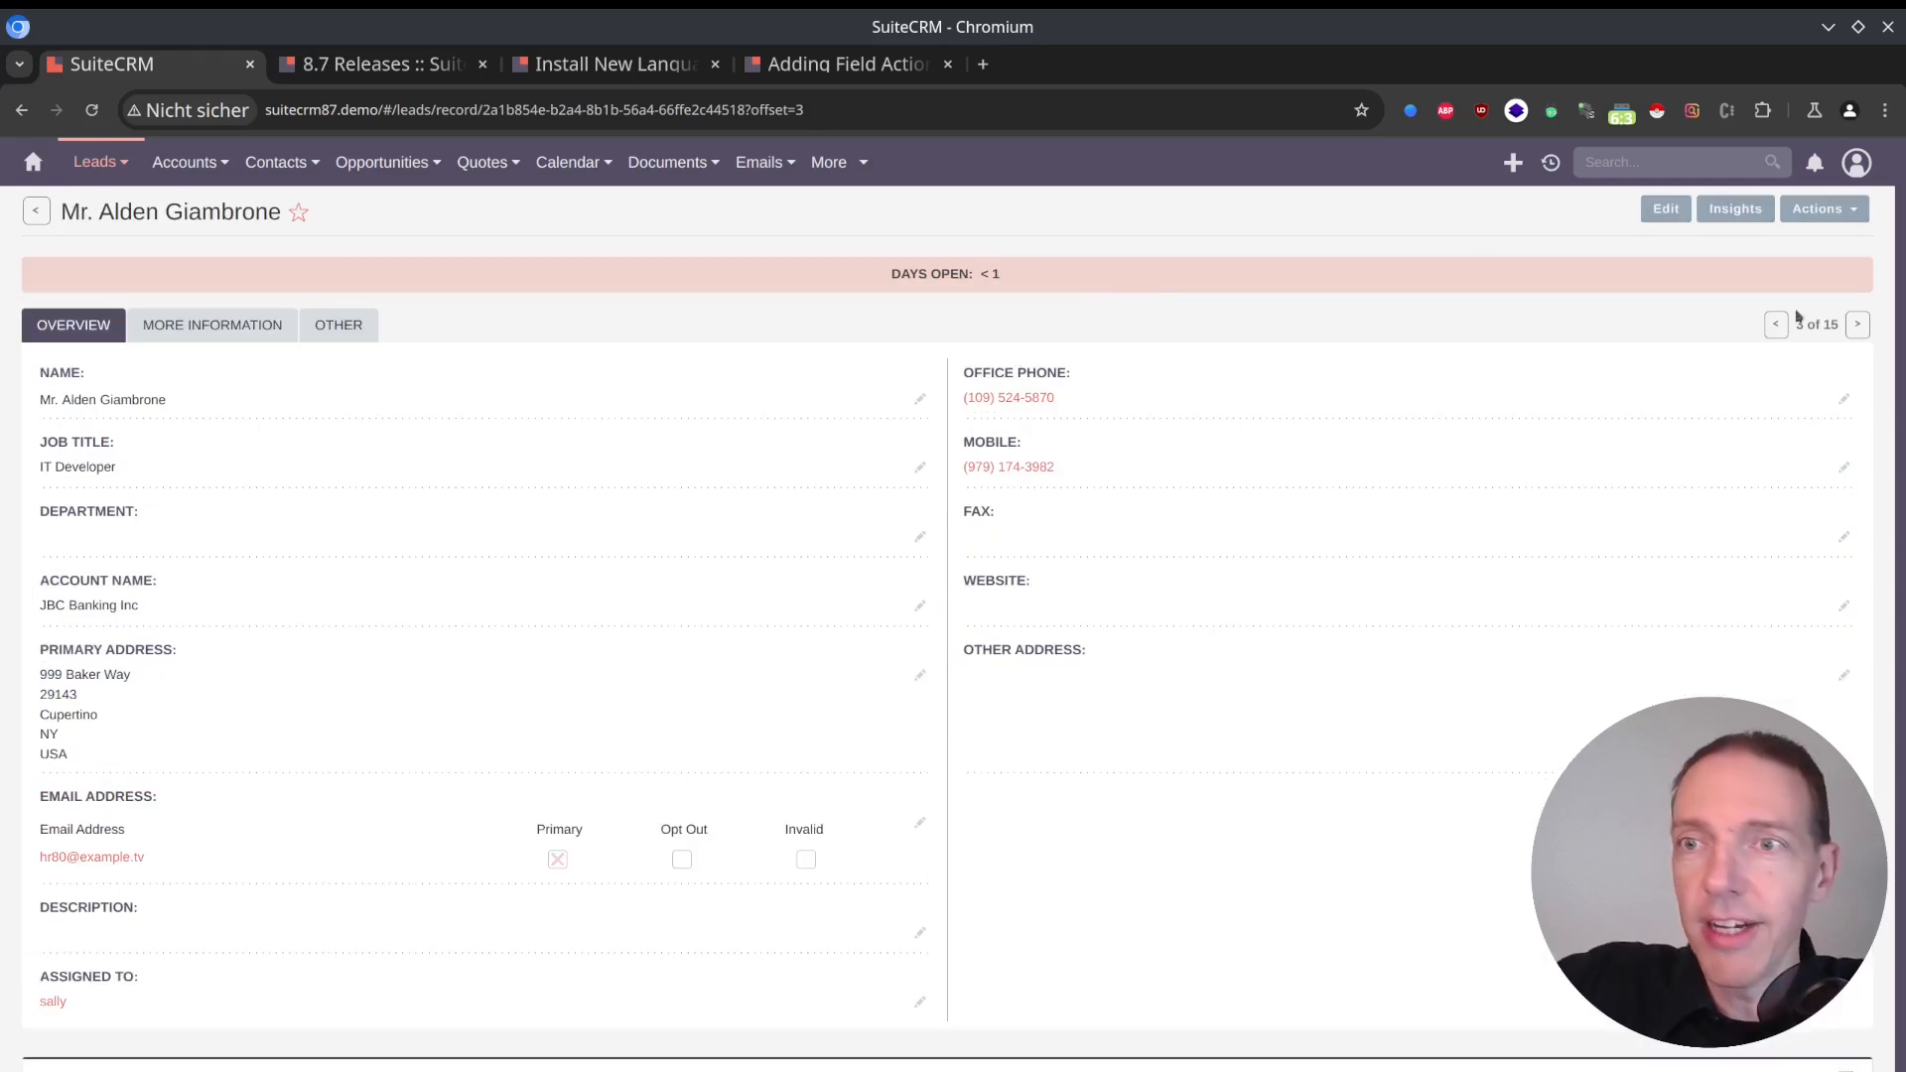
pyautogui.click(1854, 331)
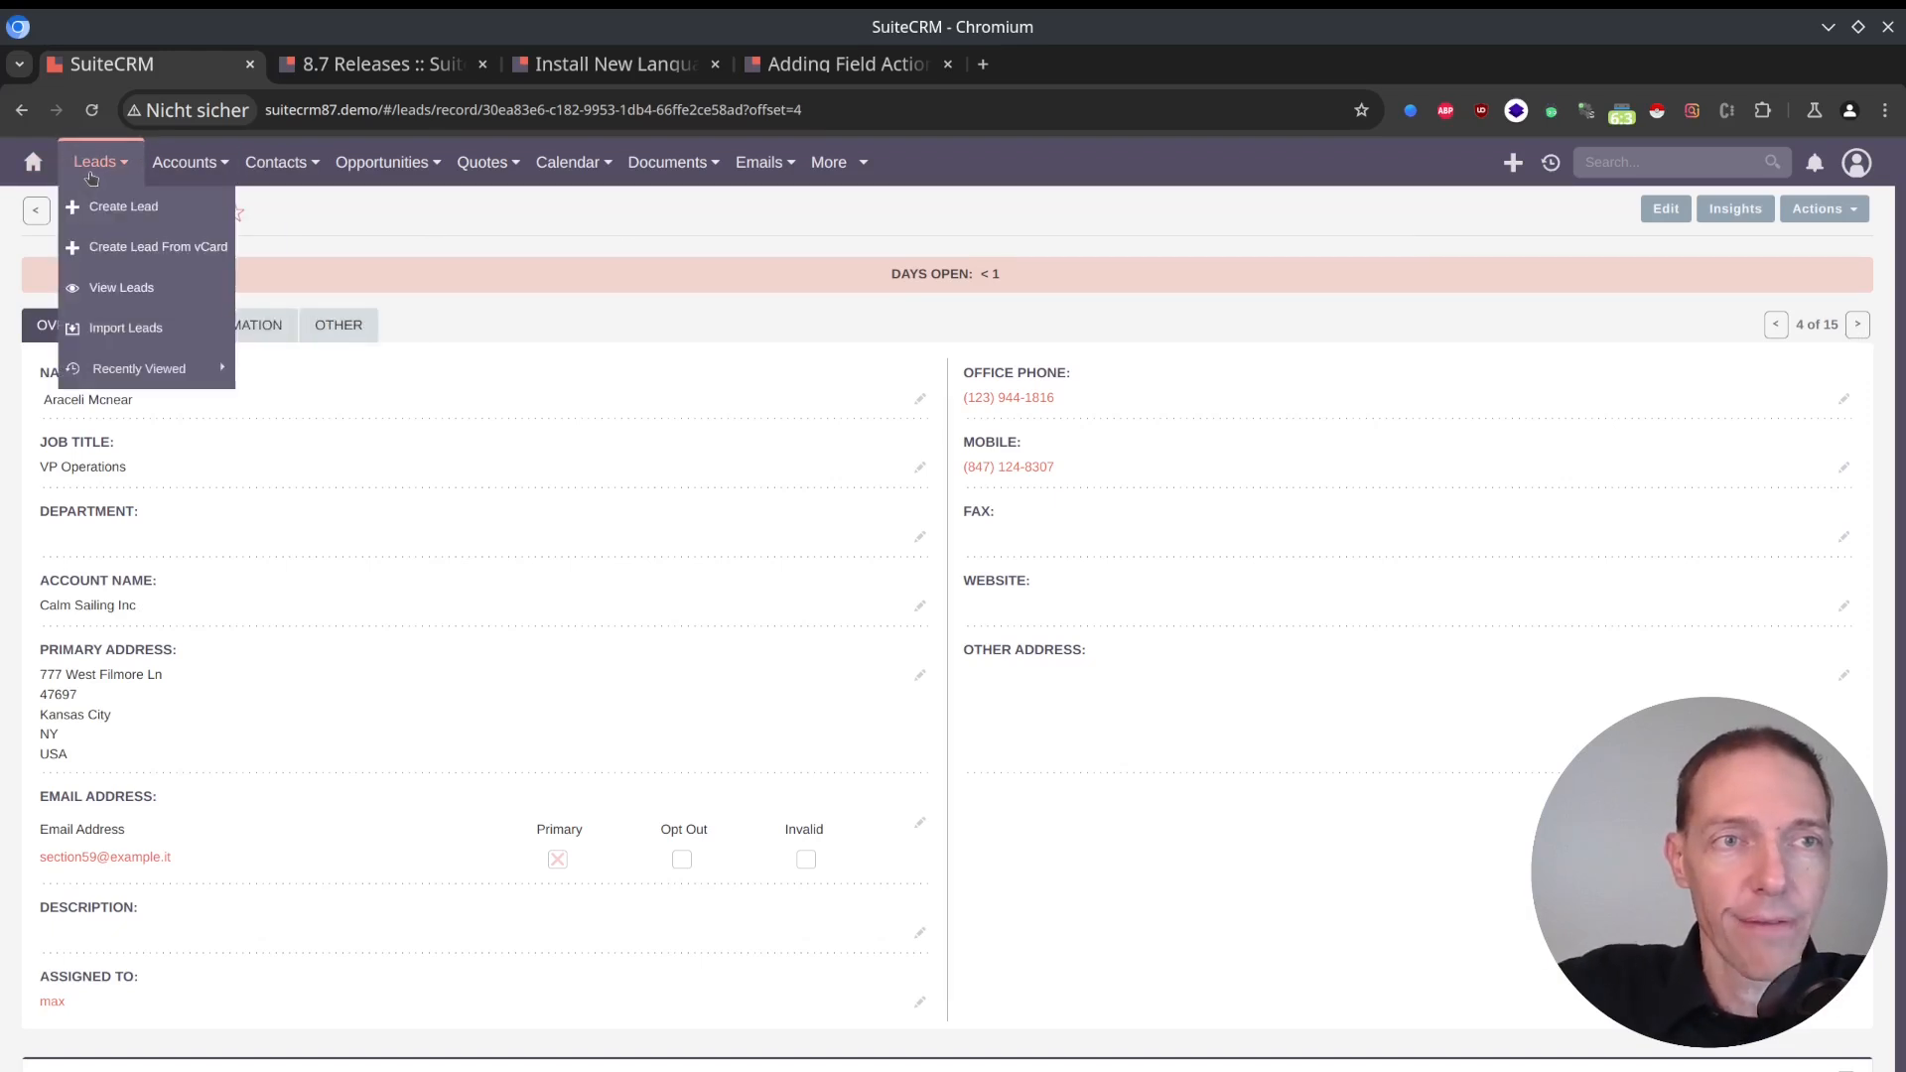
pyautogui.click(89, 163)
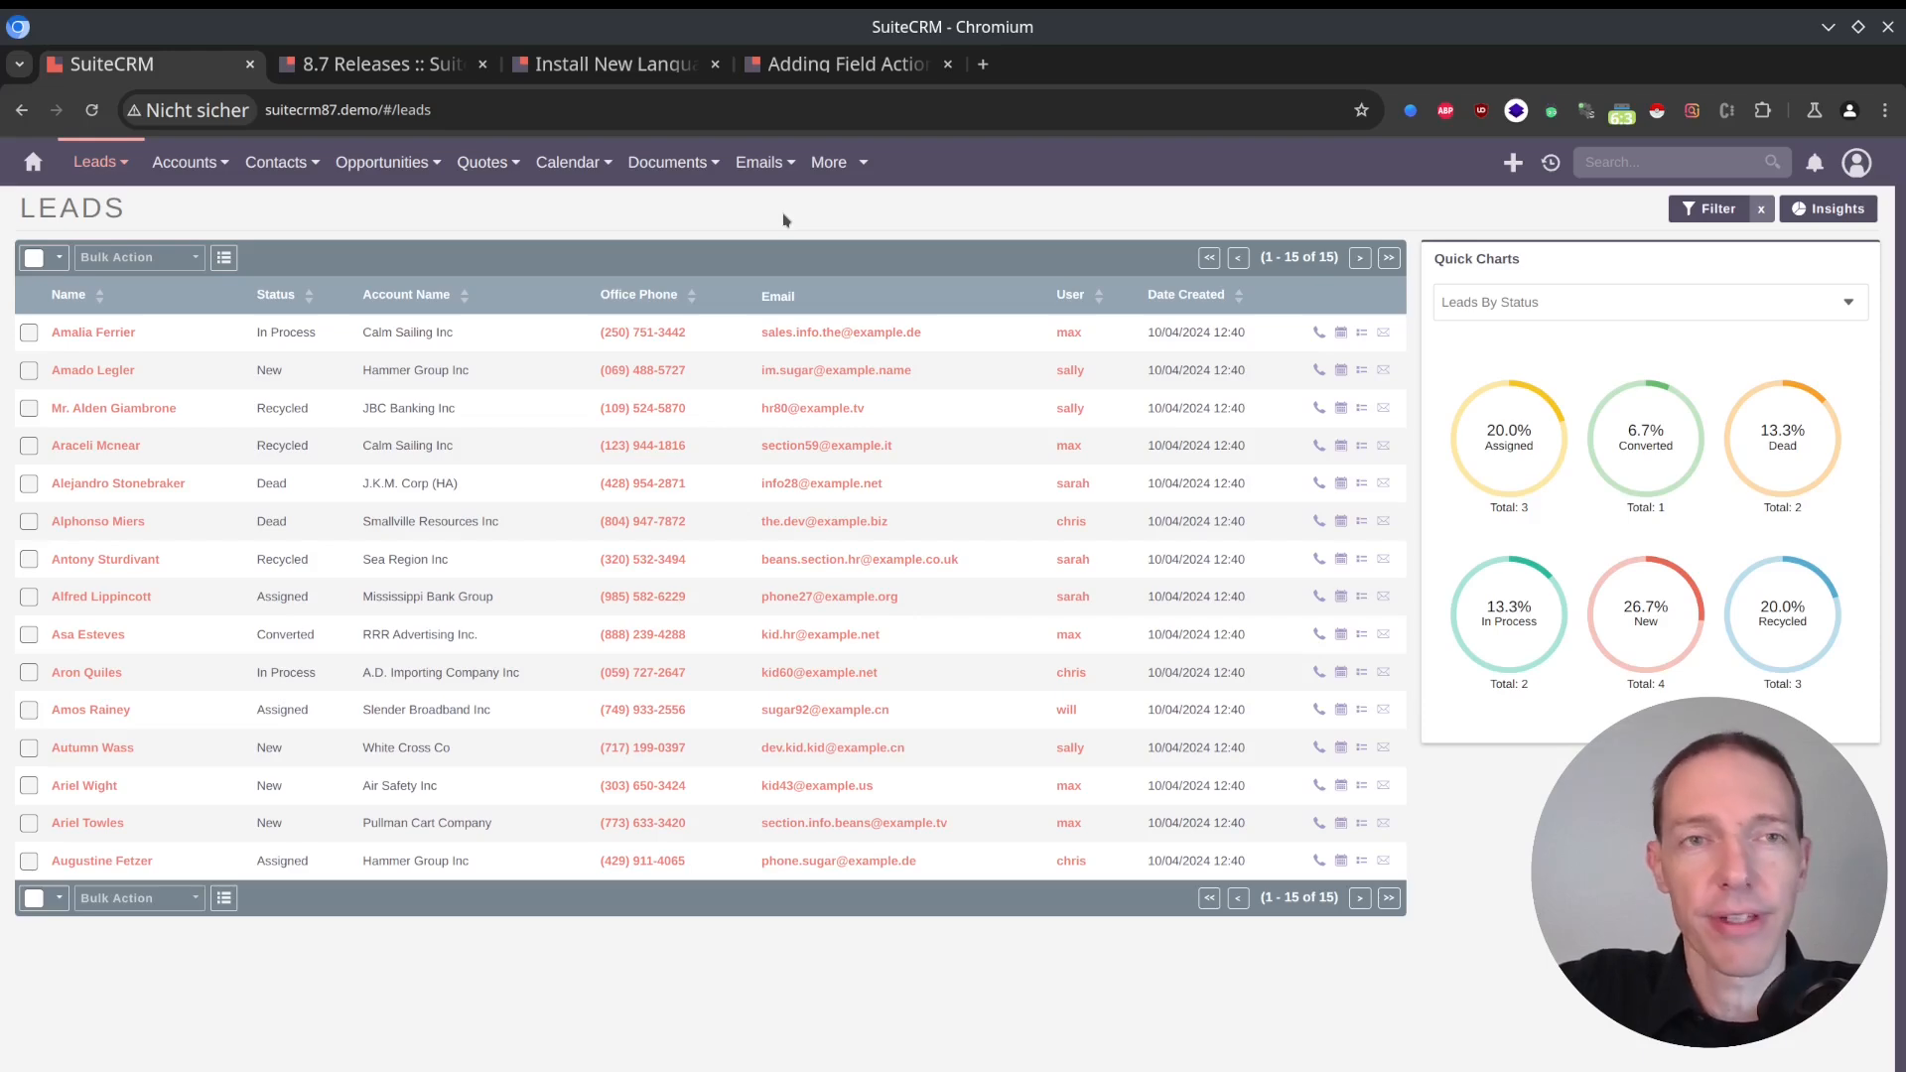
# Return to the 8.7 release notes and view the pre-install page changes and the section on adding action buttons to fields.
pyautogui.hotkey('ctrl', 'Tab')
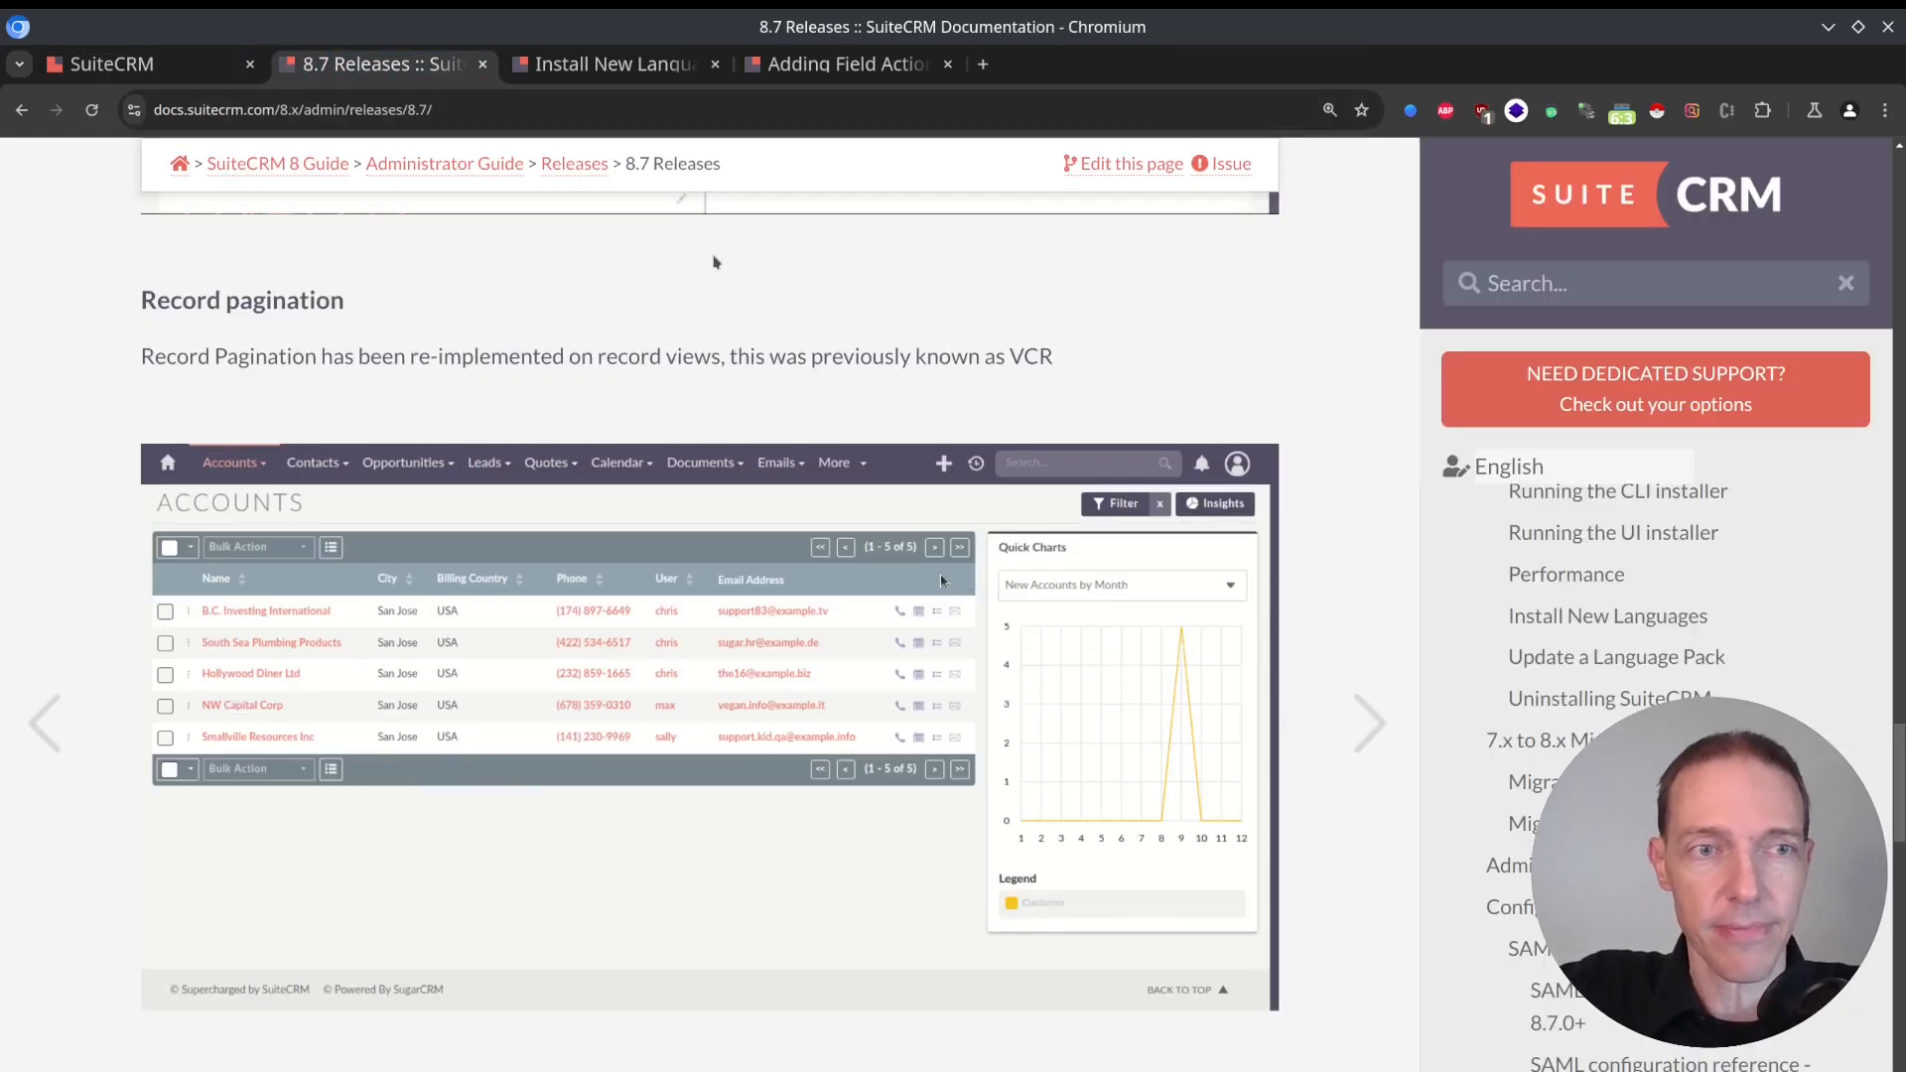
pyautogui.scroll(-3, 715, 298)
pyautogui.scroll(-5, 718, 312)
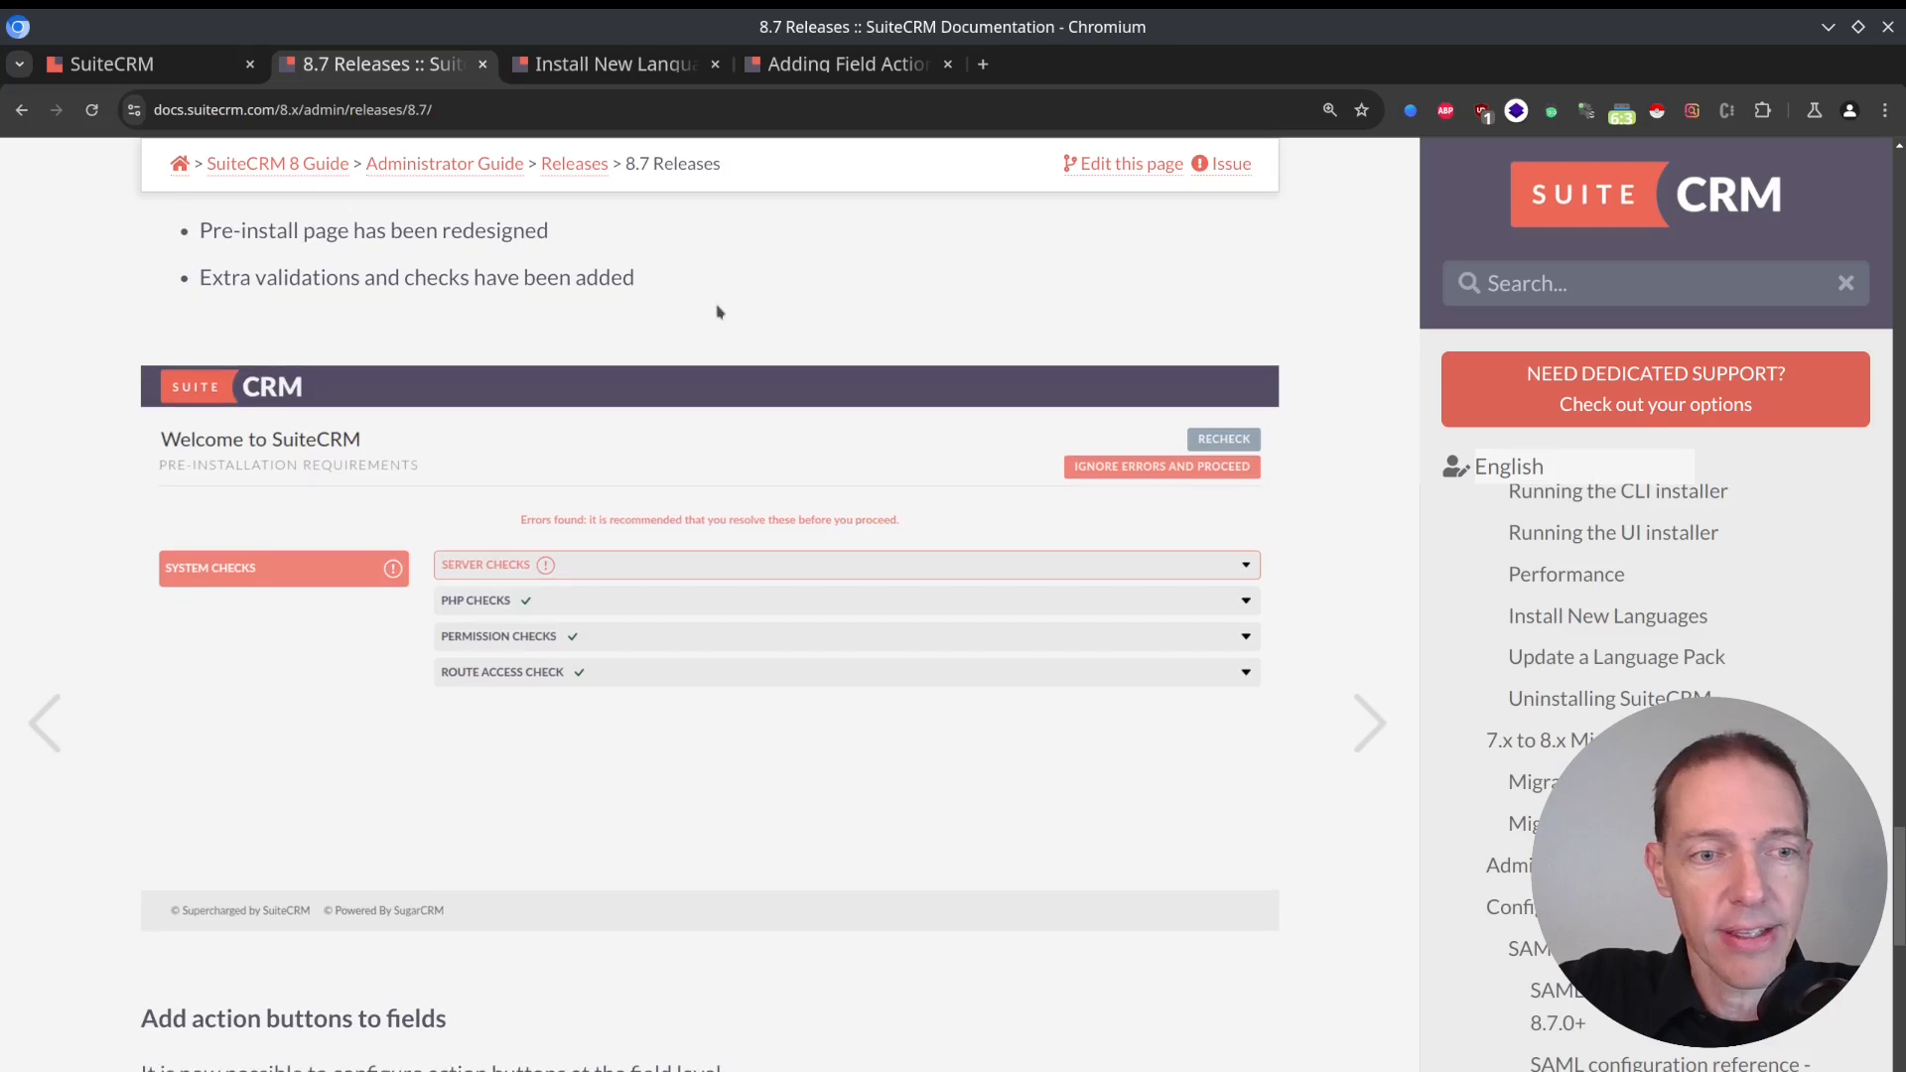
pyautogui.scroll(-7, 719, 312)
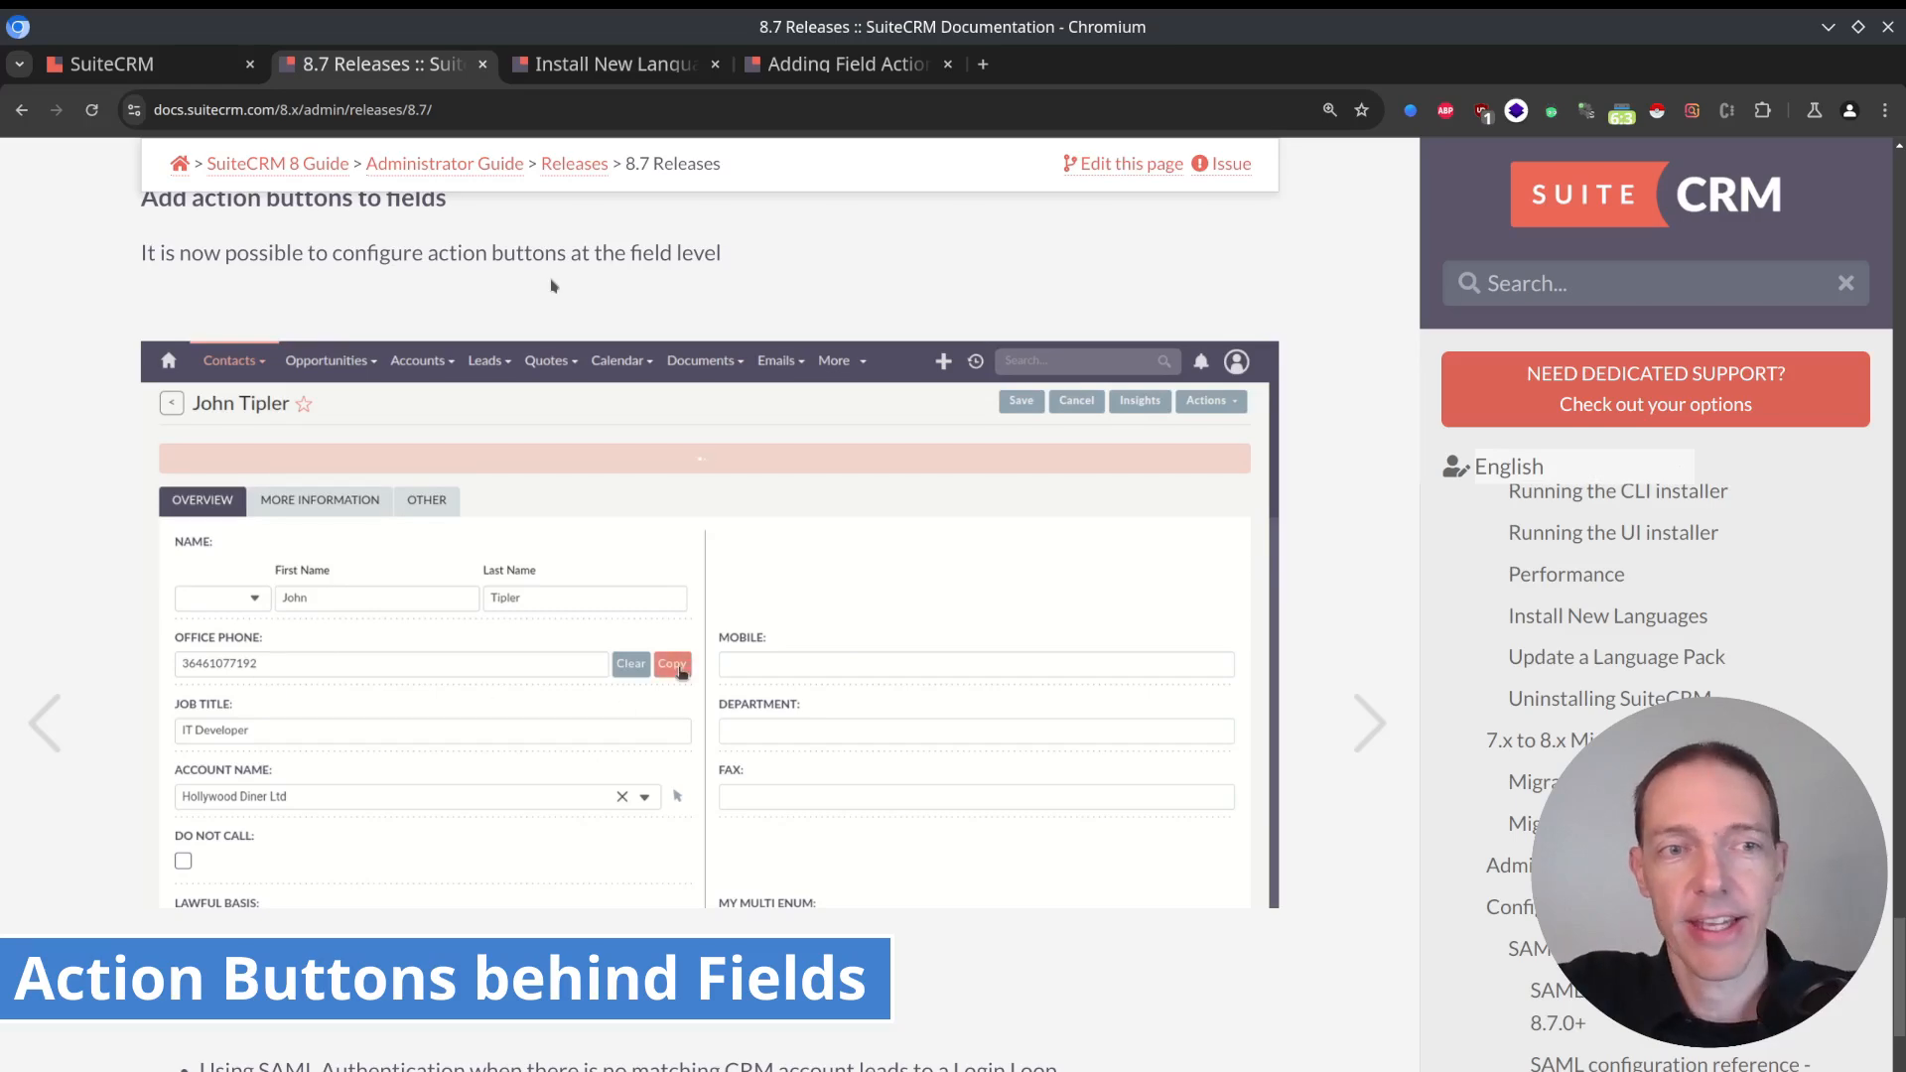
# Open the first filtered lead in SuiteCRM for editing, enter asfd as its website, and empty the field with its Clear action.
pyautogui.click(142, 69)
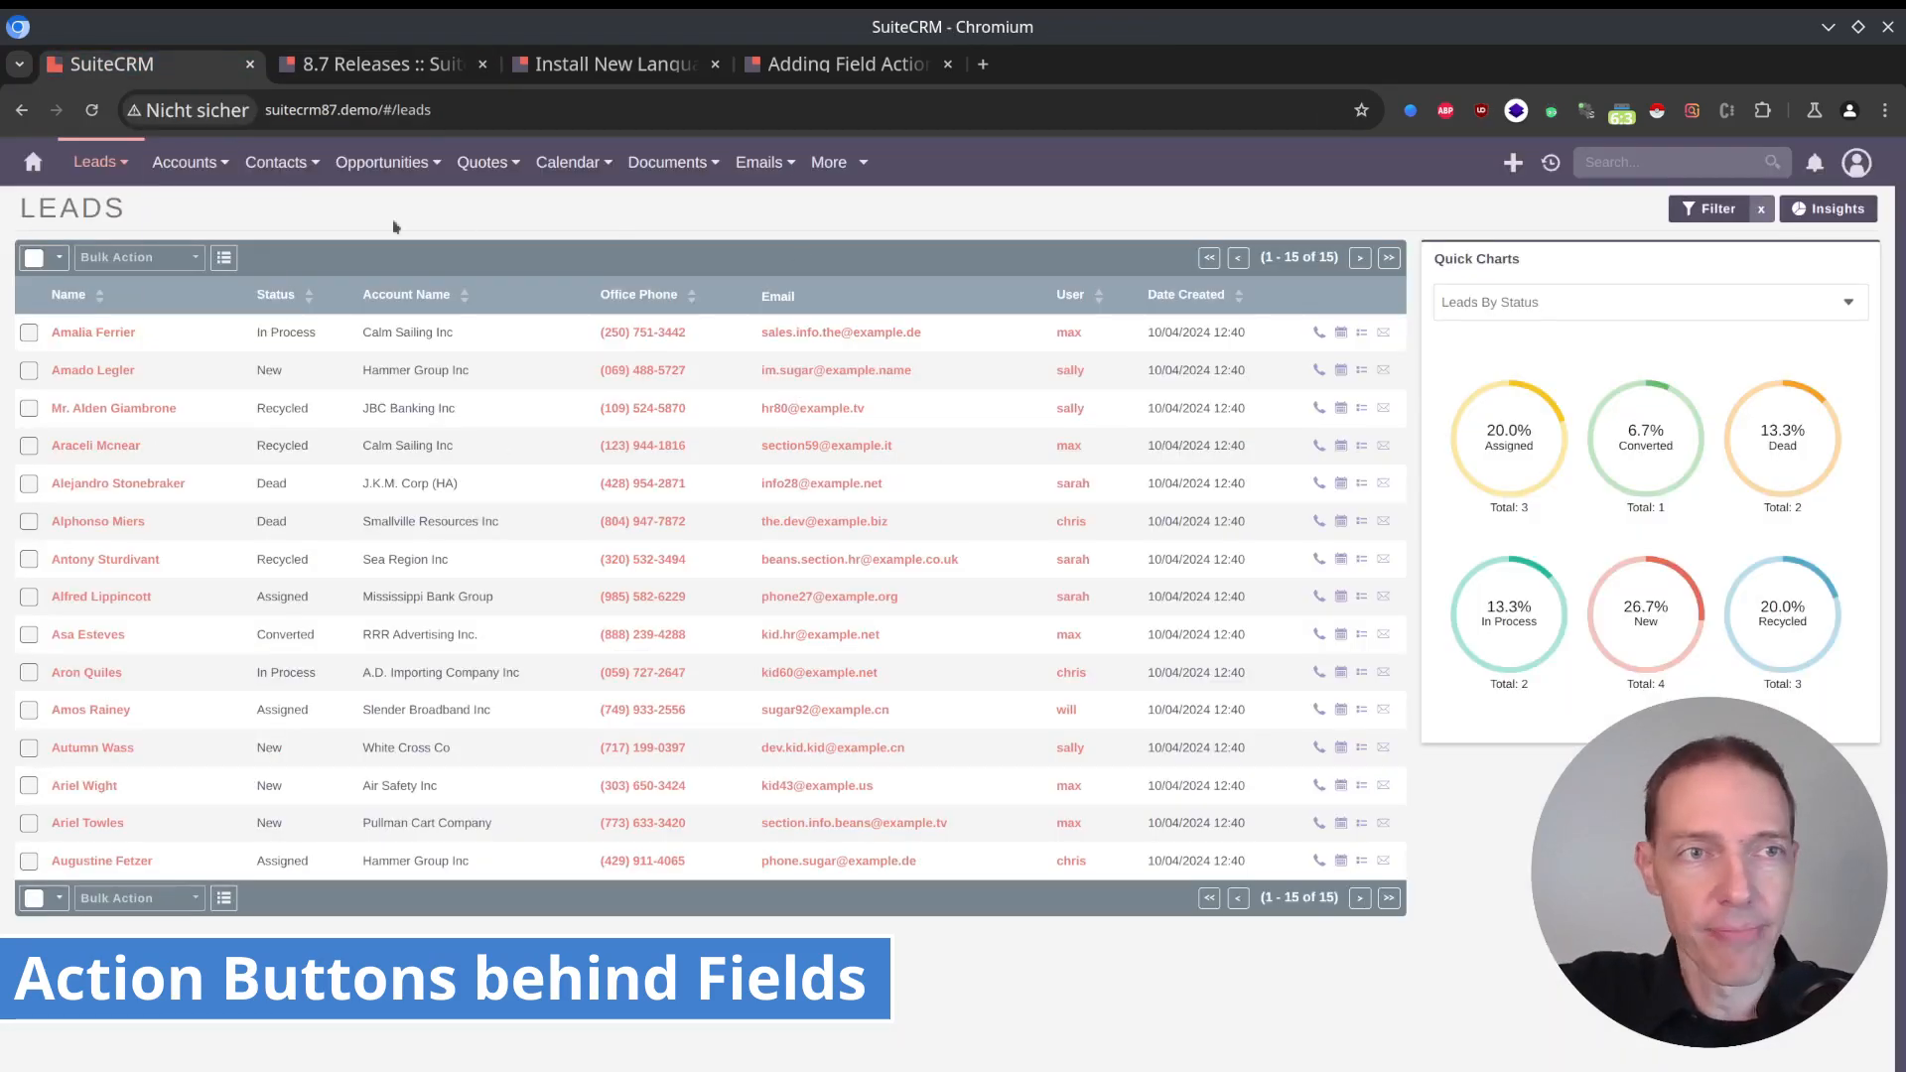
pyautogui.click(72, 334)
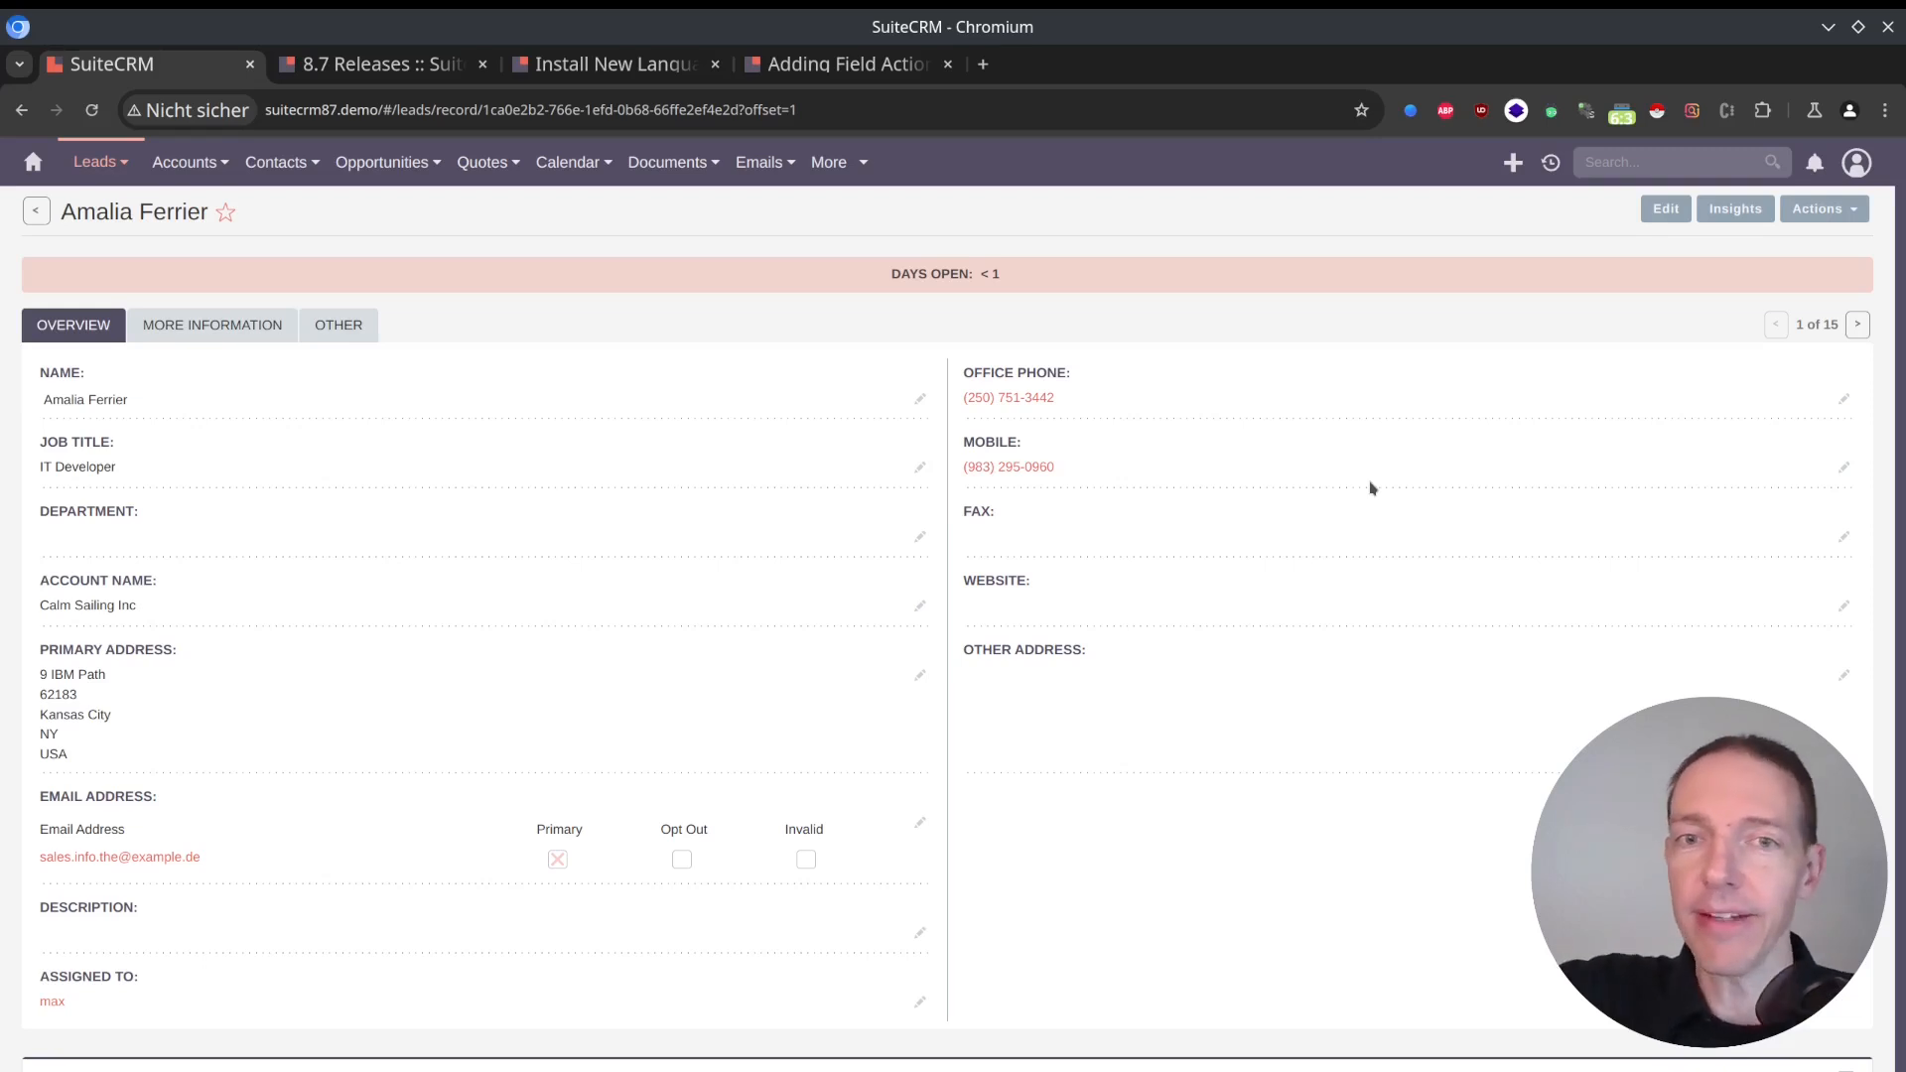
pyautogui.click(1668, 210)
pyautogui.click(1069, 675)
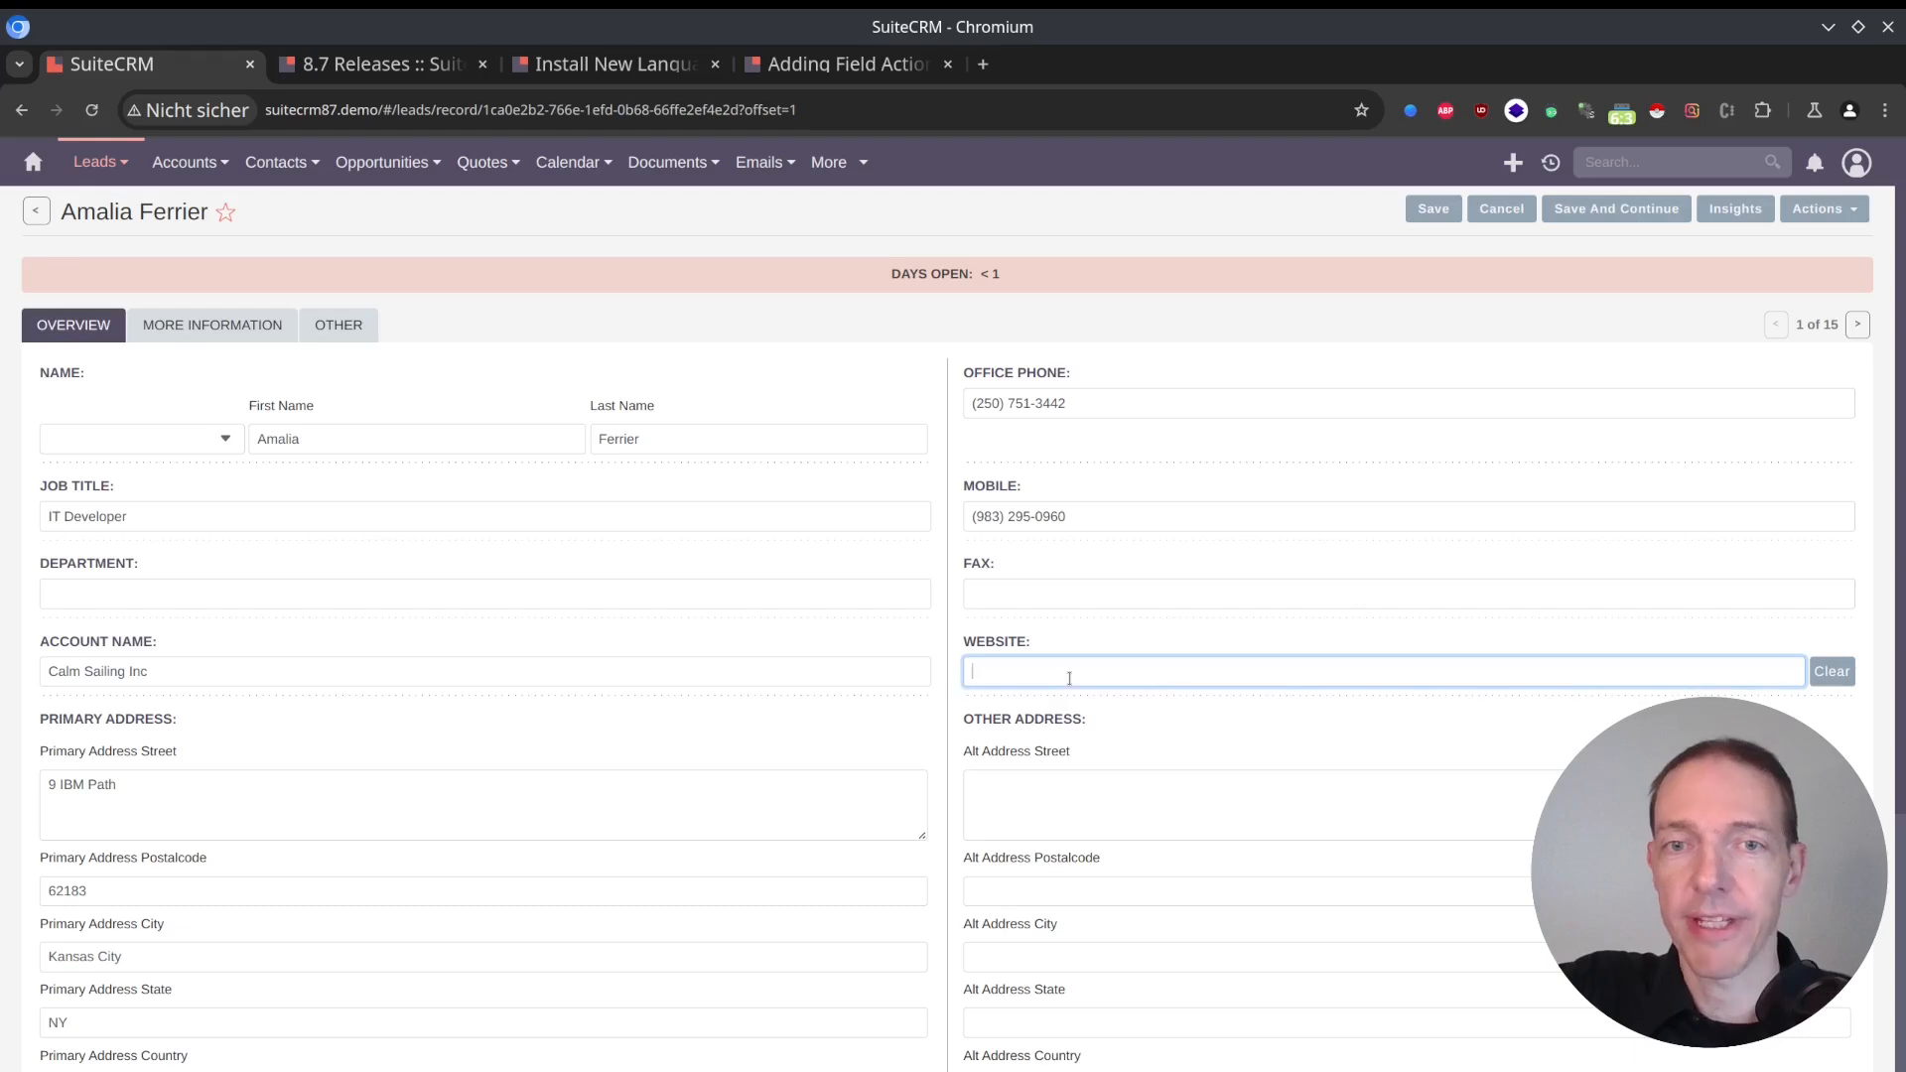
pyautogui.write('asfd')
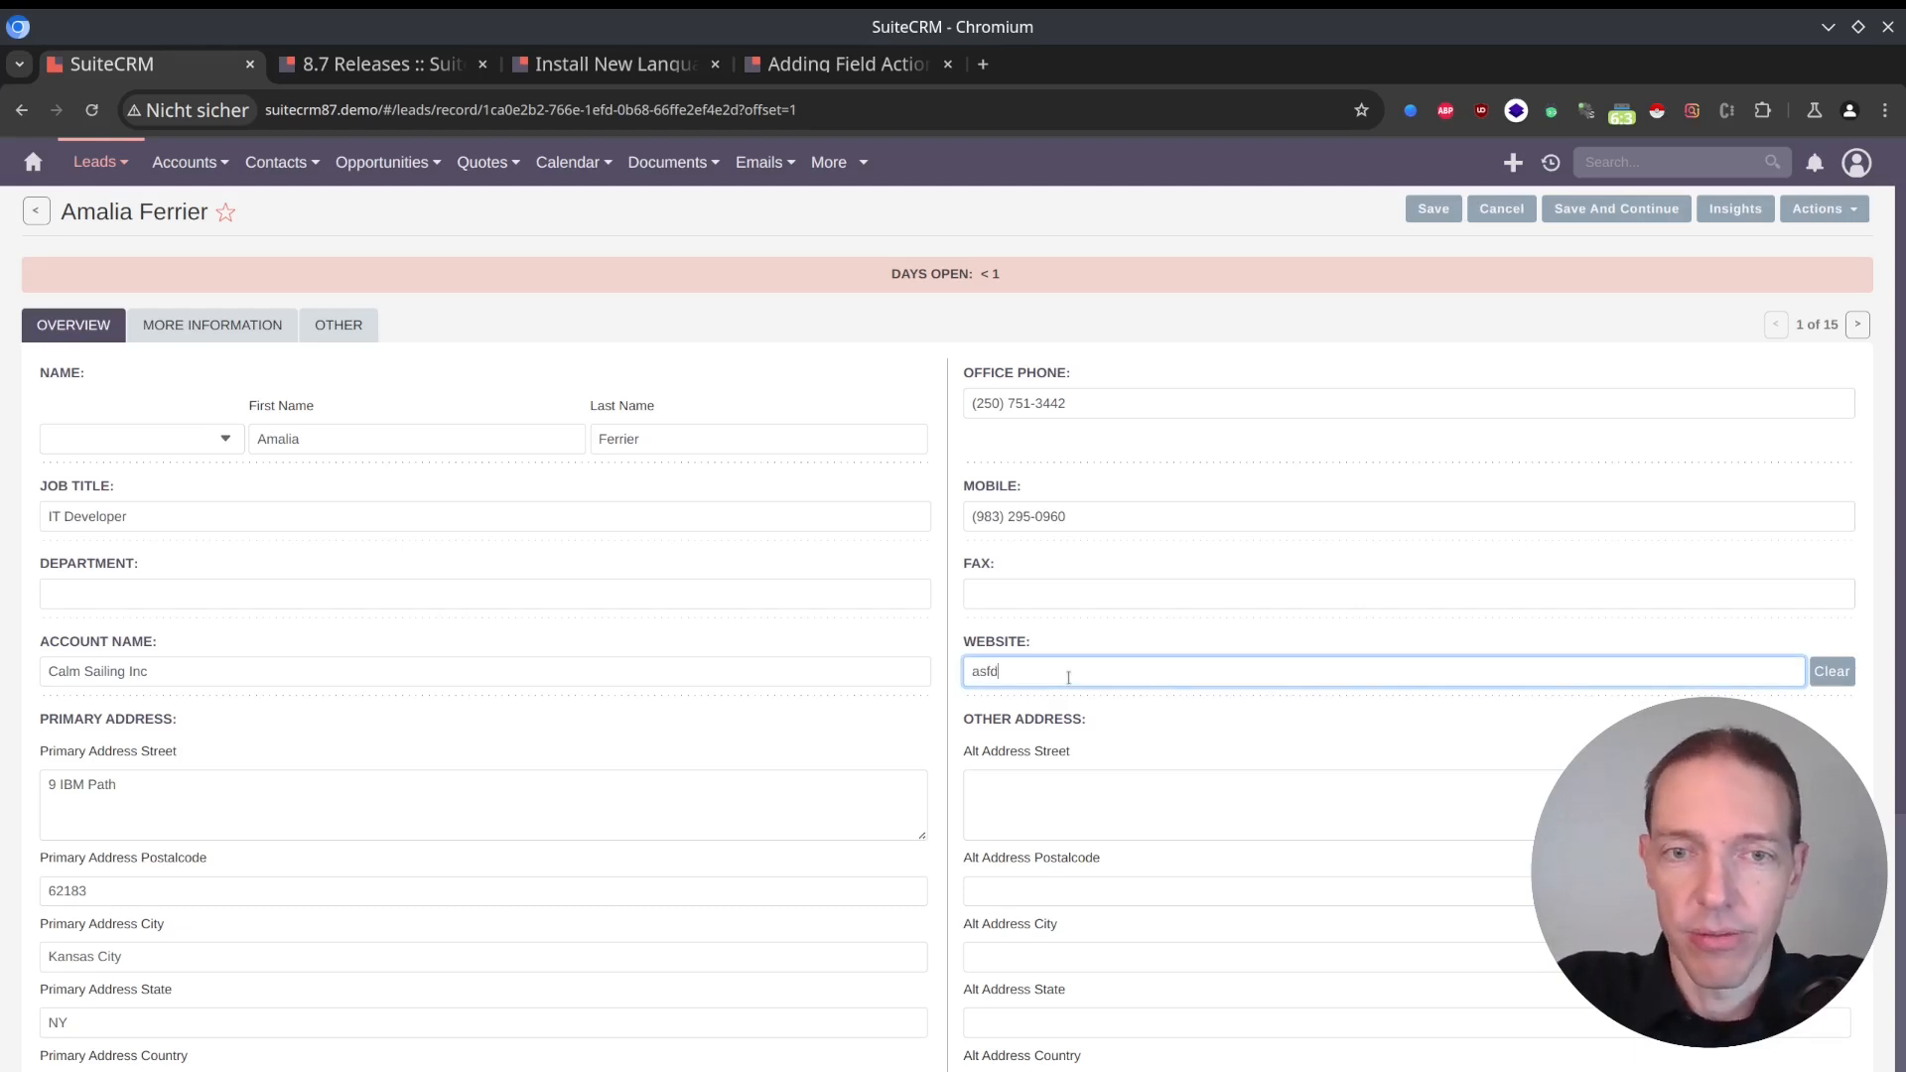
pyautogui.click(1851, 674)
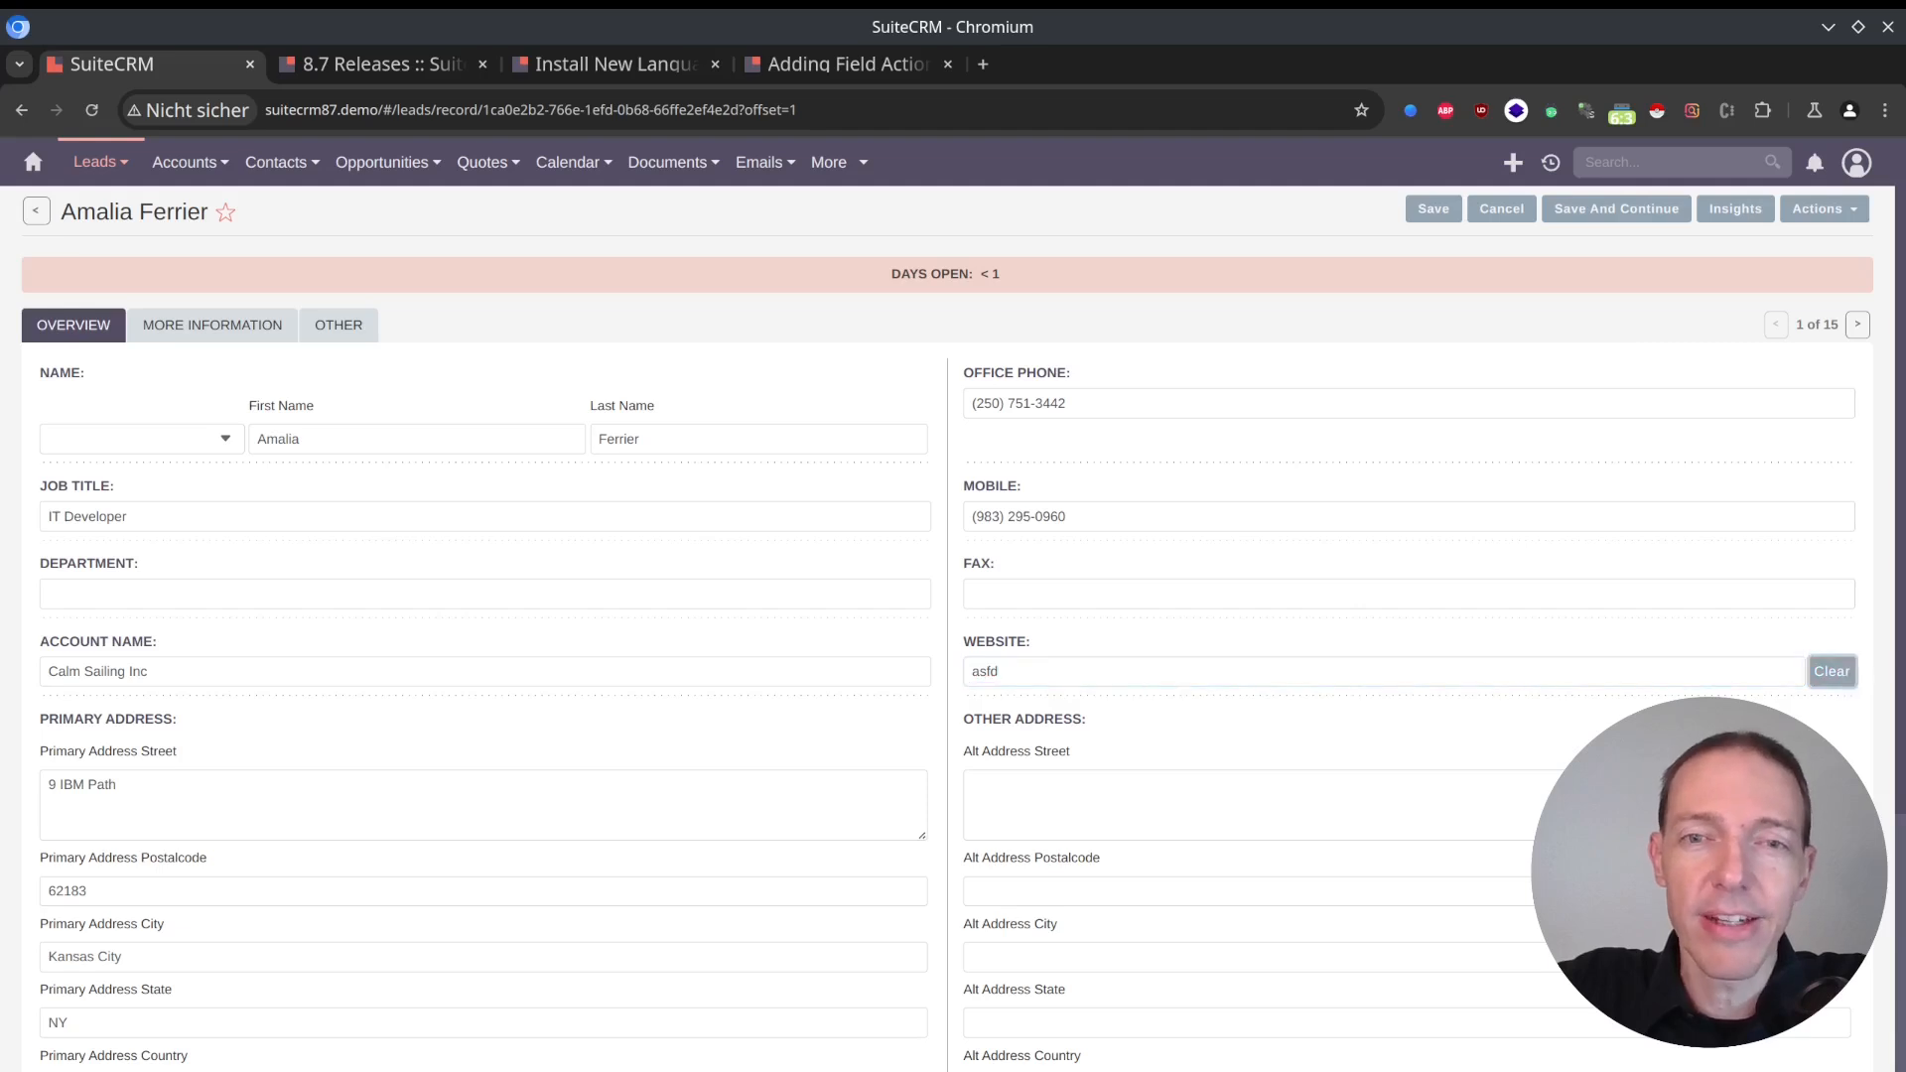
# Move focus between Website and its neighbouring fields, and enter asd as the website and delete it manually, twice.
pyautogui.click(1066, 661)
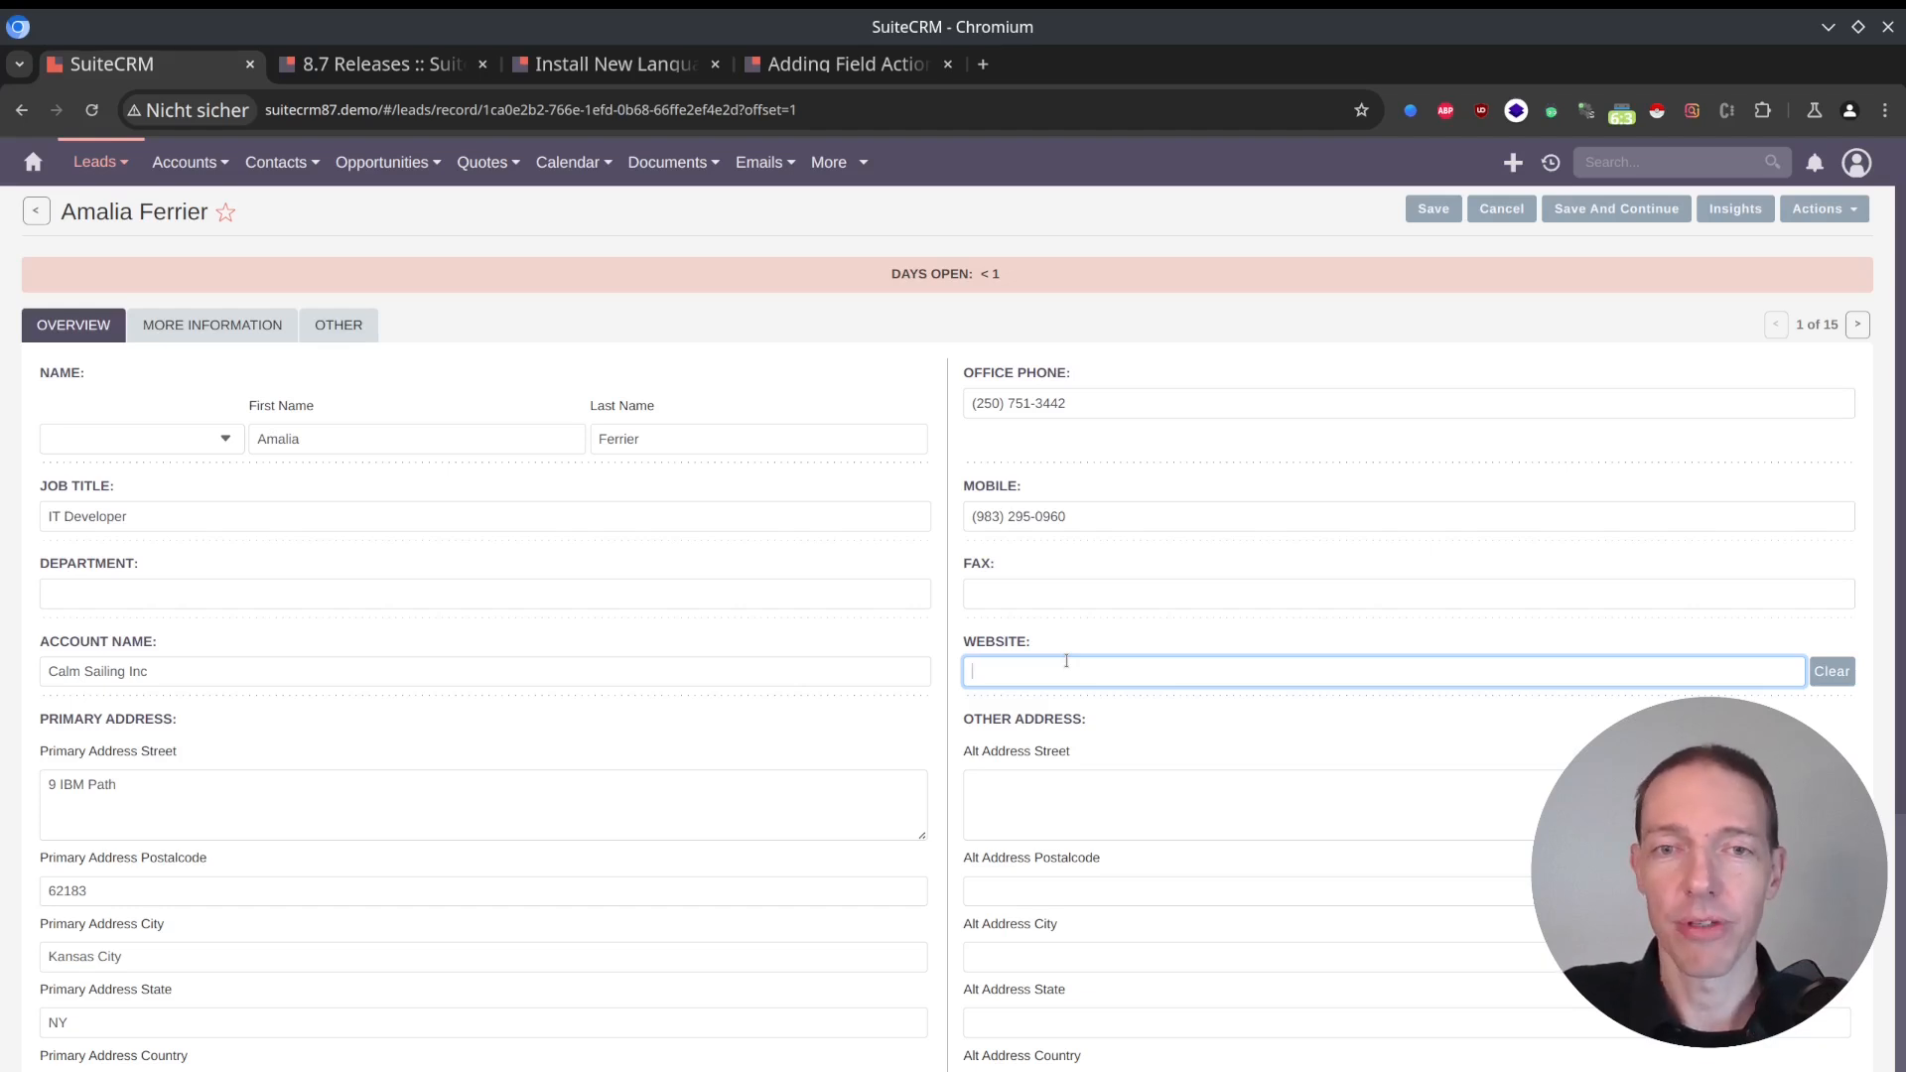
pyautogui.hotkey('shift', 'Tab')
pyautogui.hotkey('shift', 'Tab')
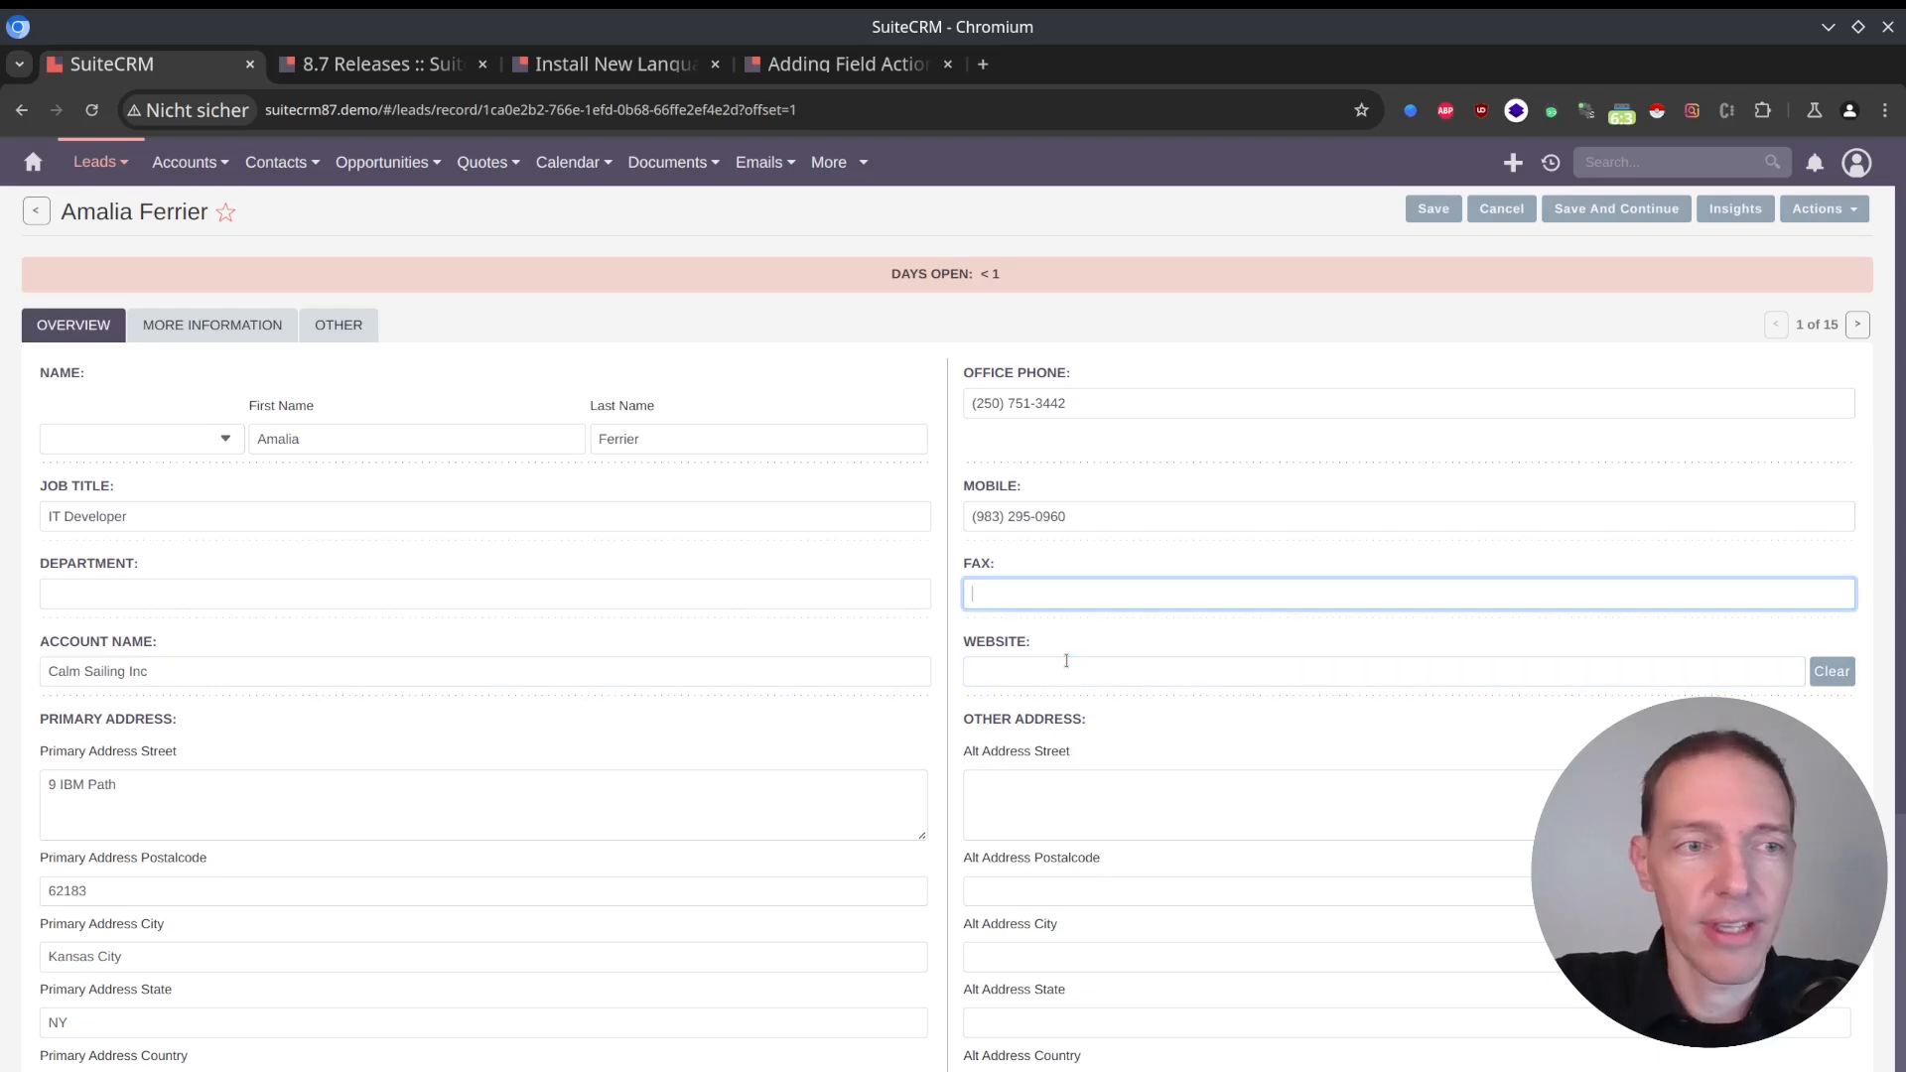
pyautogui.press('Tab')
pyautogui.press('Tab')
pyautogui.hotkey('shift', 'Tab')
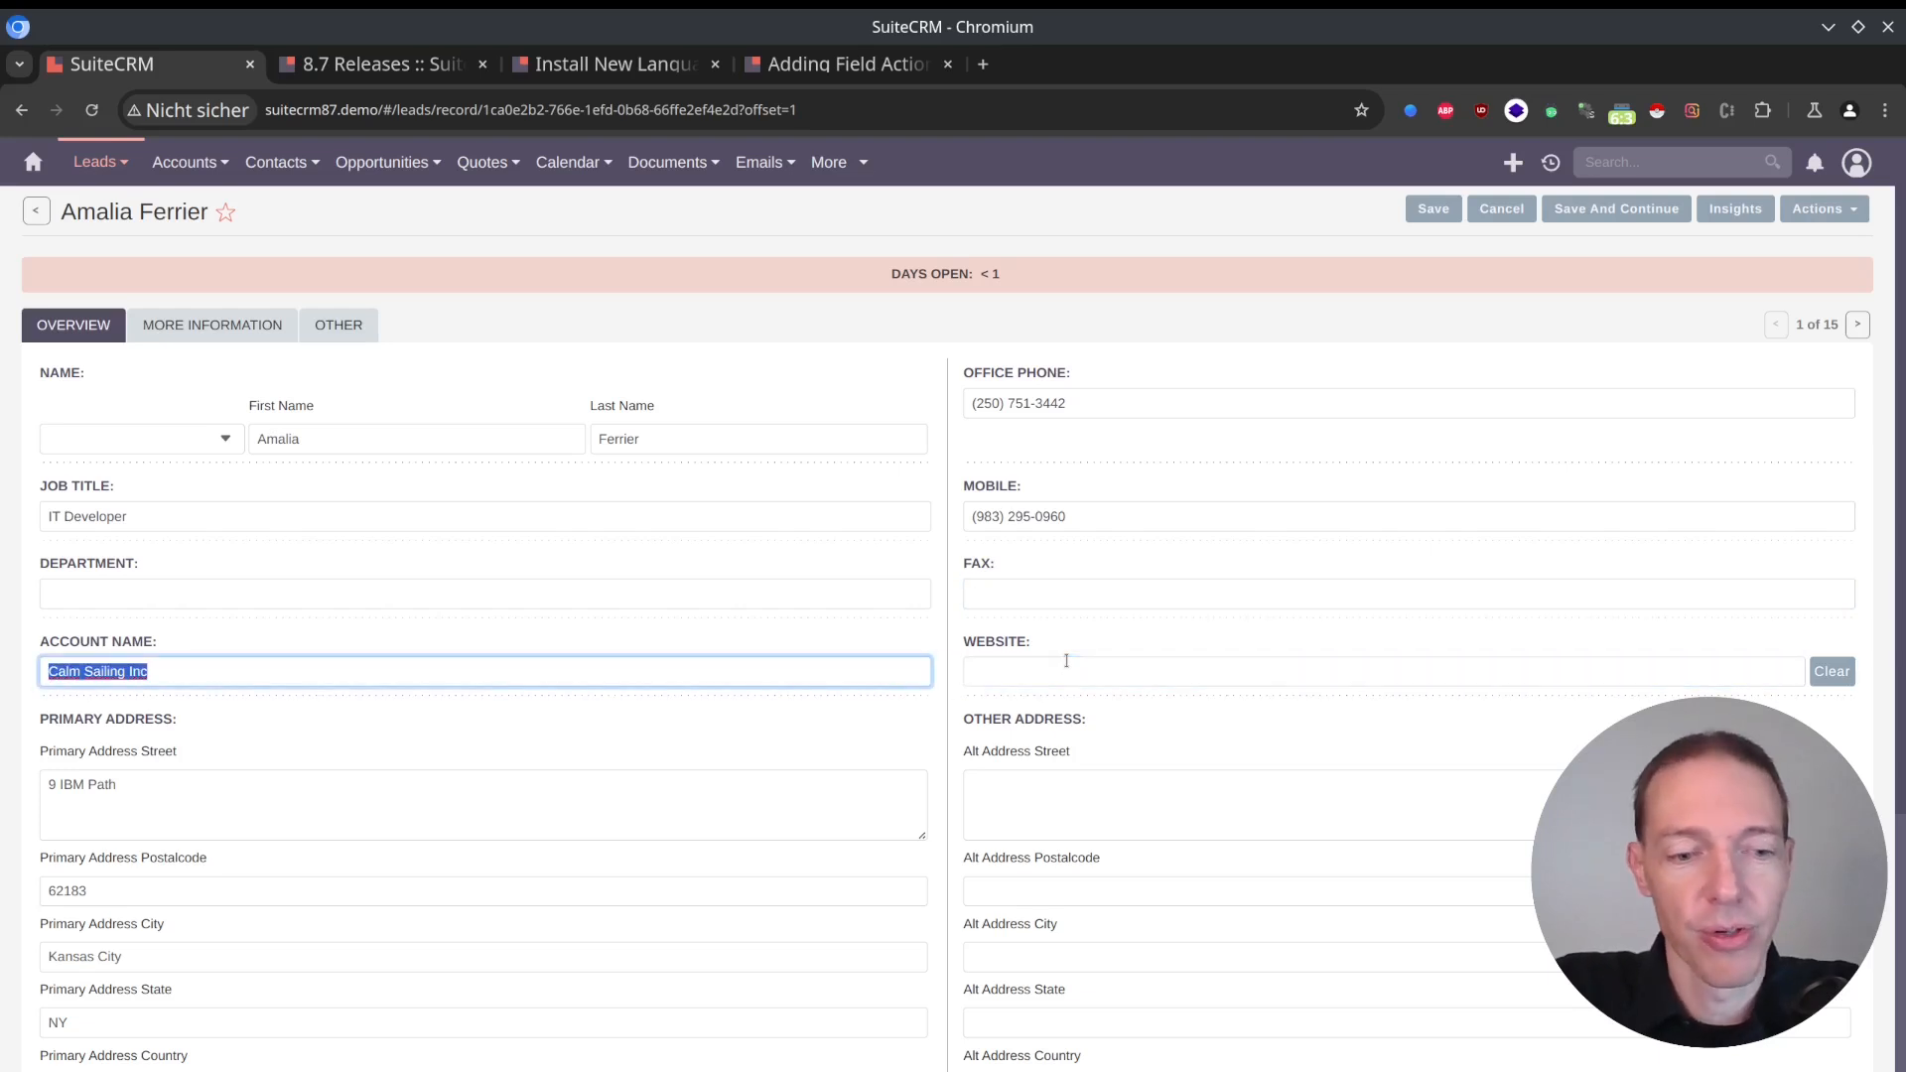
pyautogui.press('Tab')
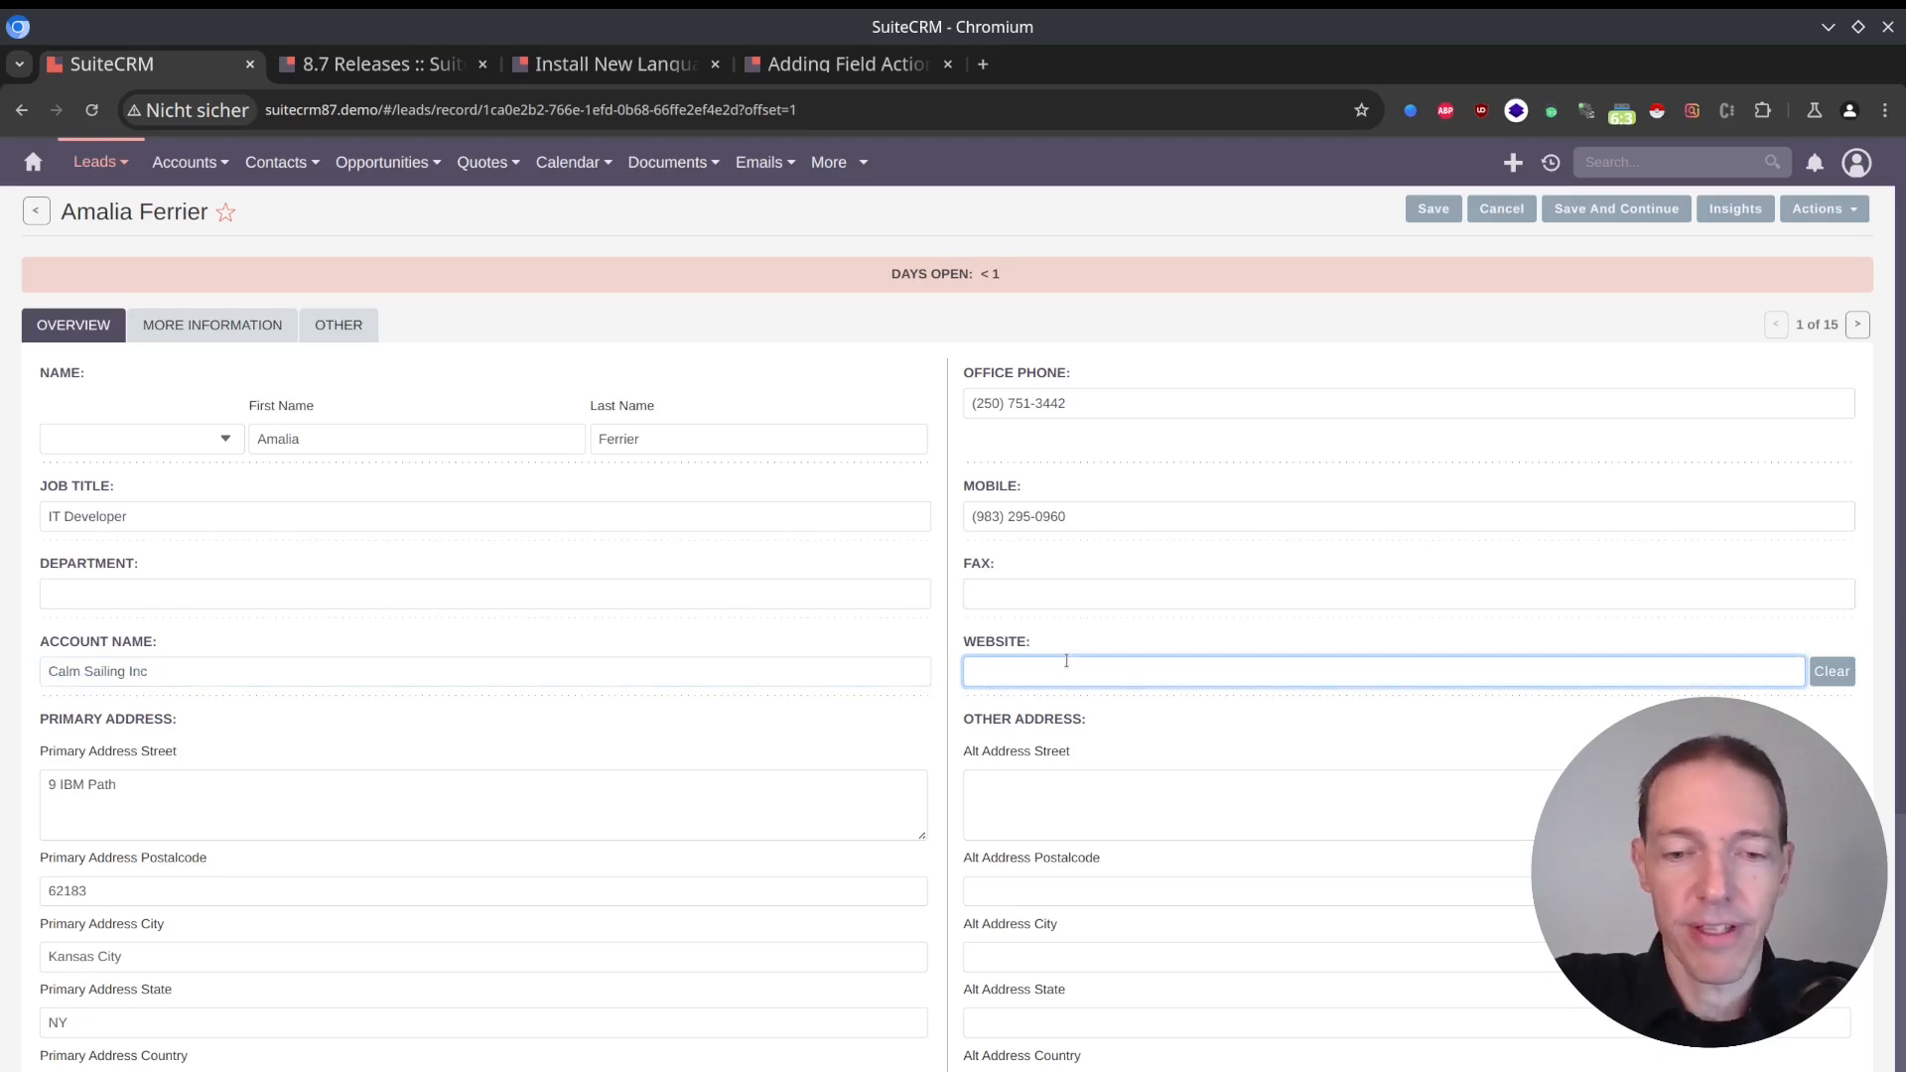
pyautogui.write('asd')
pyautogui.hotkey('ctrl', 'a')
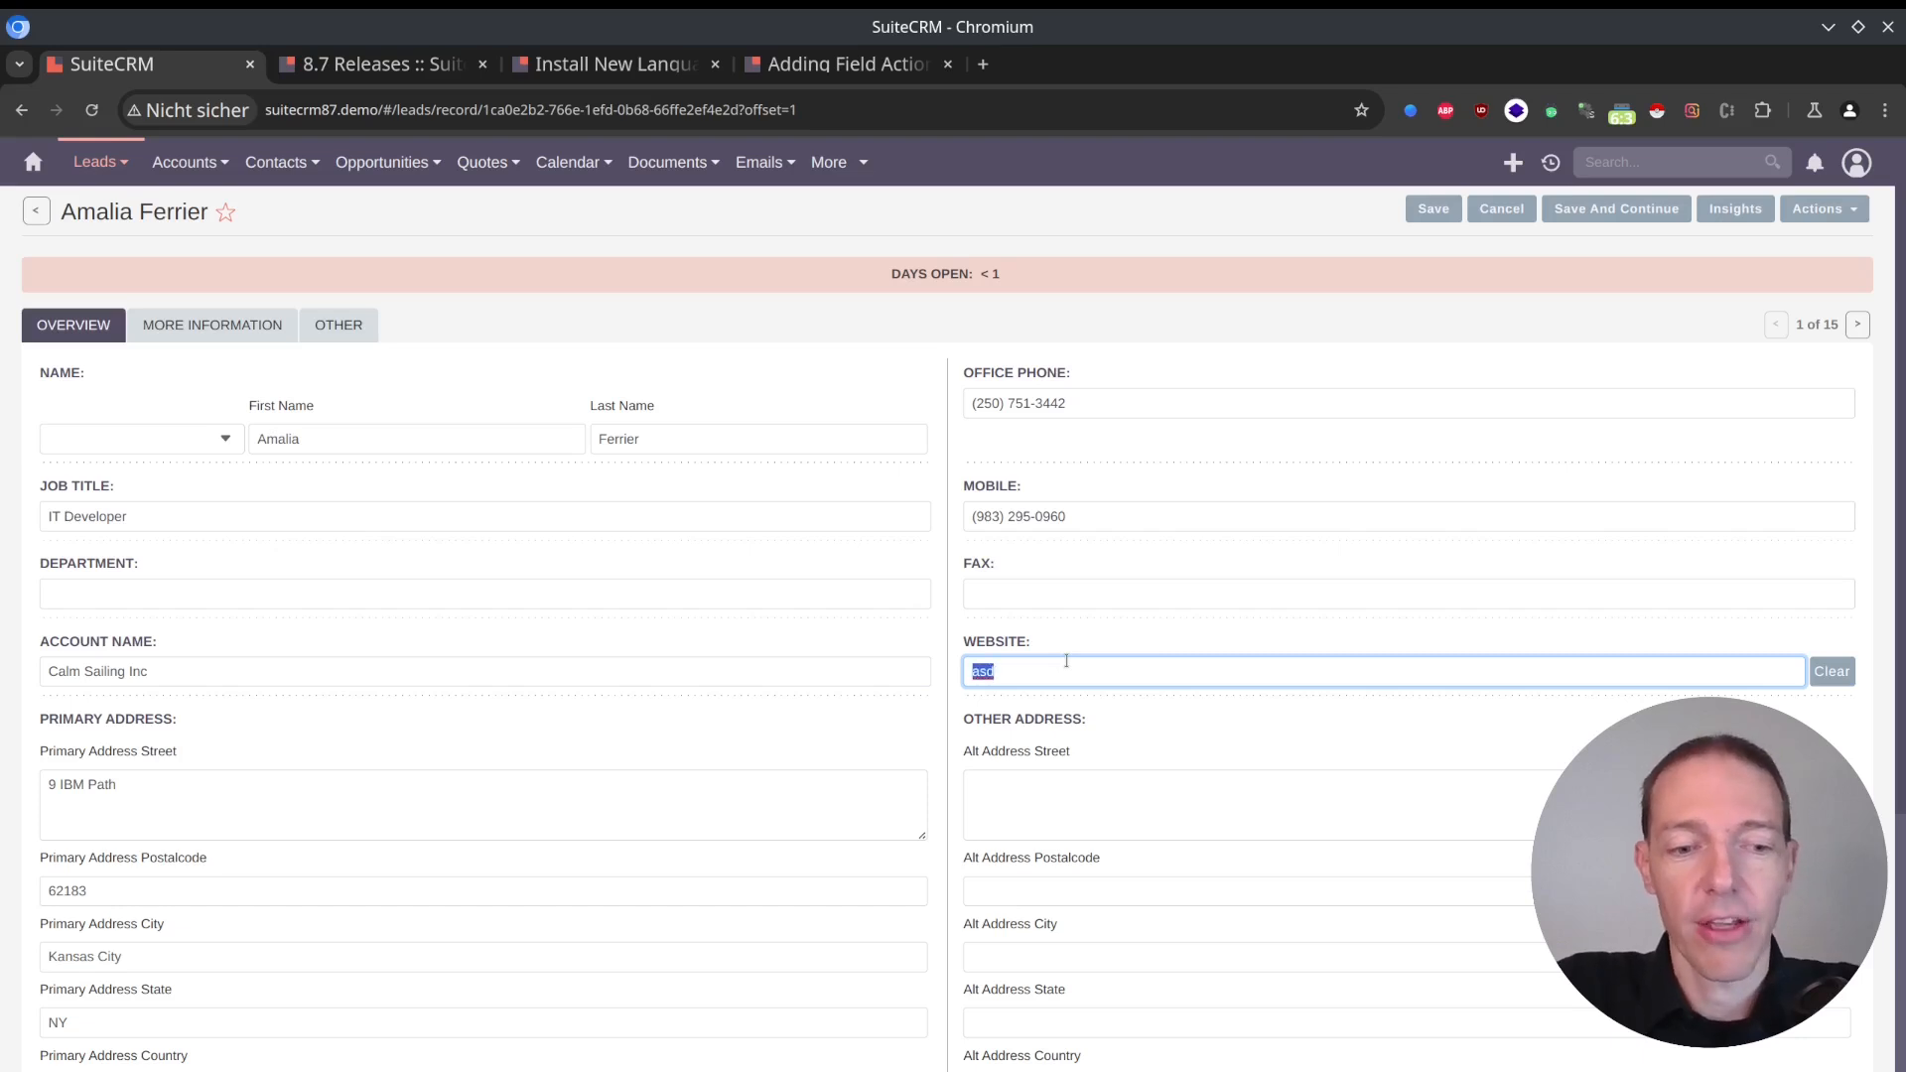
pyautogui.press('BackSpace')
pyautogui.write('asd')
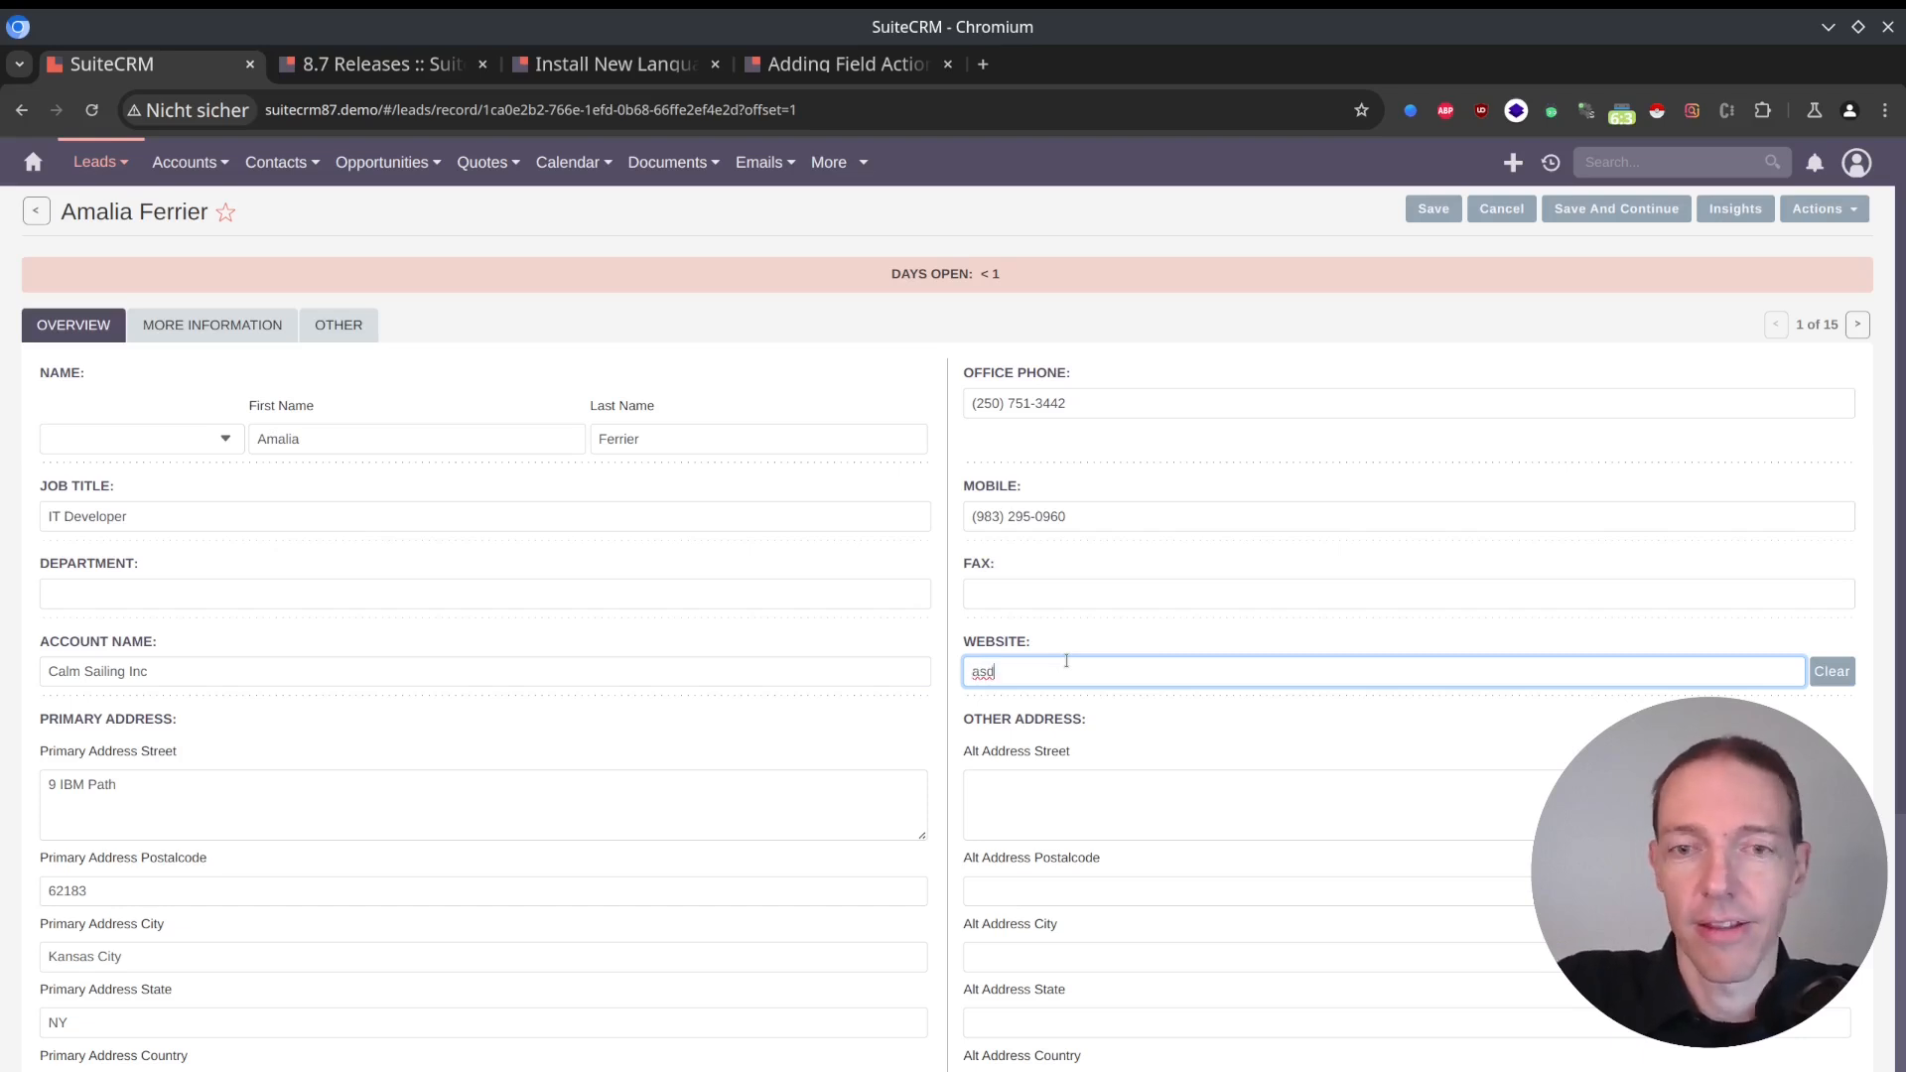
pyautogui.hotkey('ctrl', 'a')
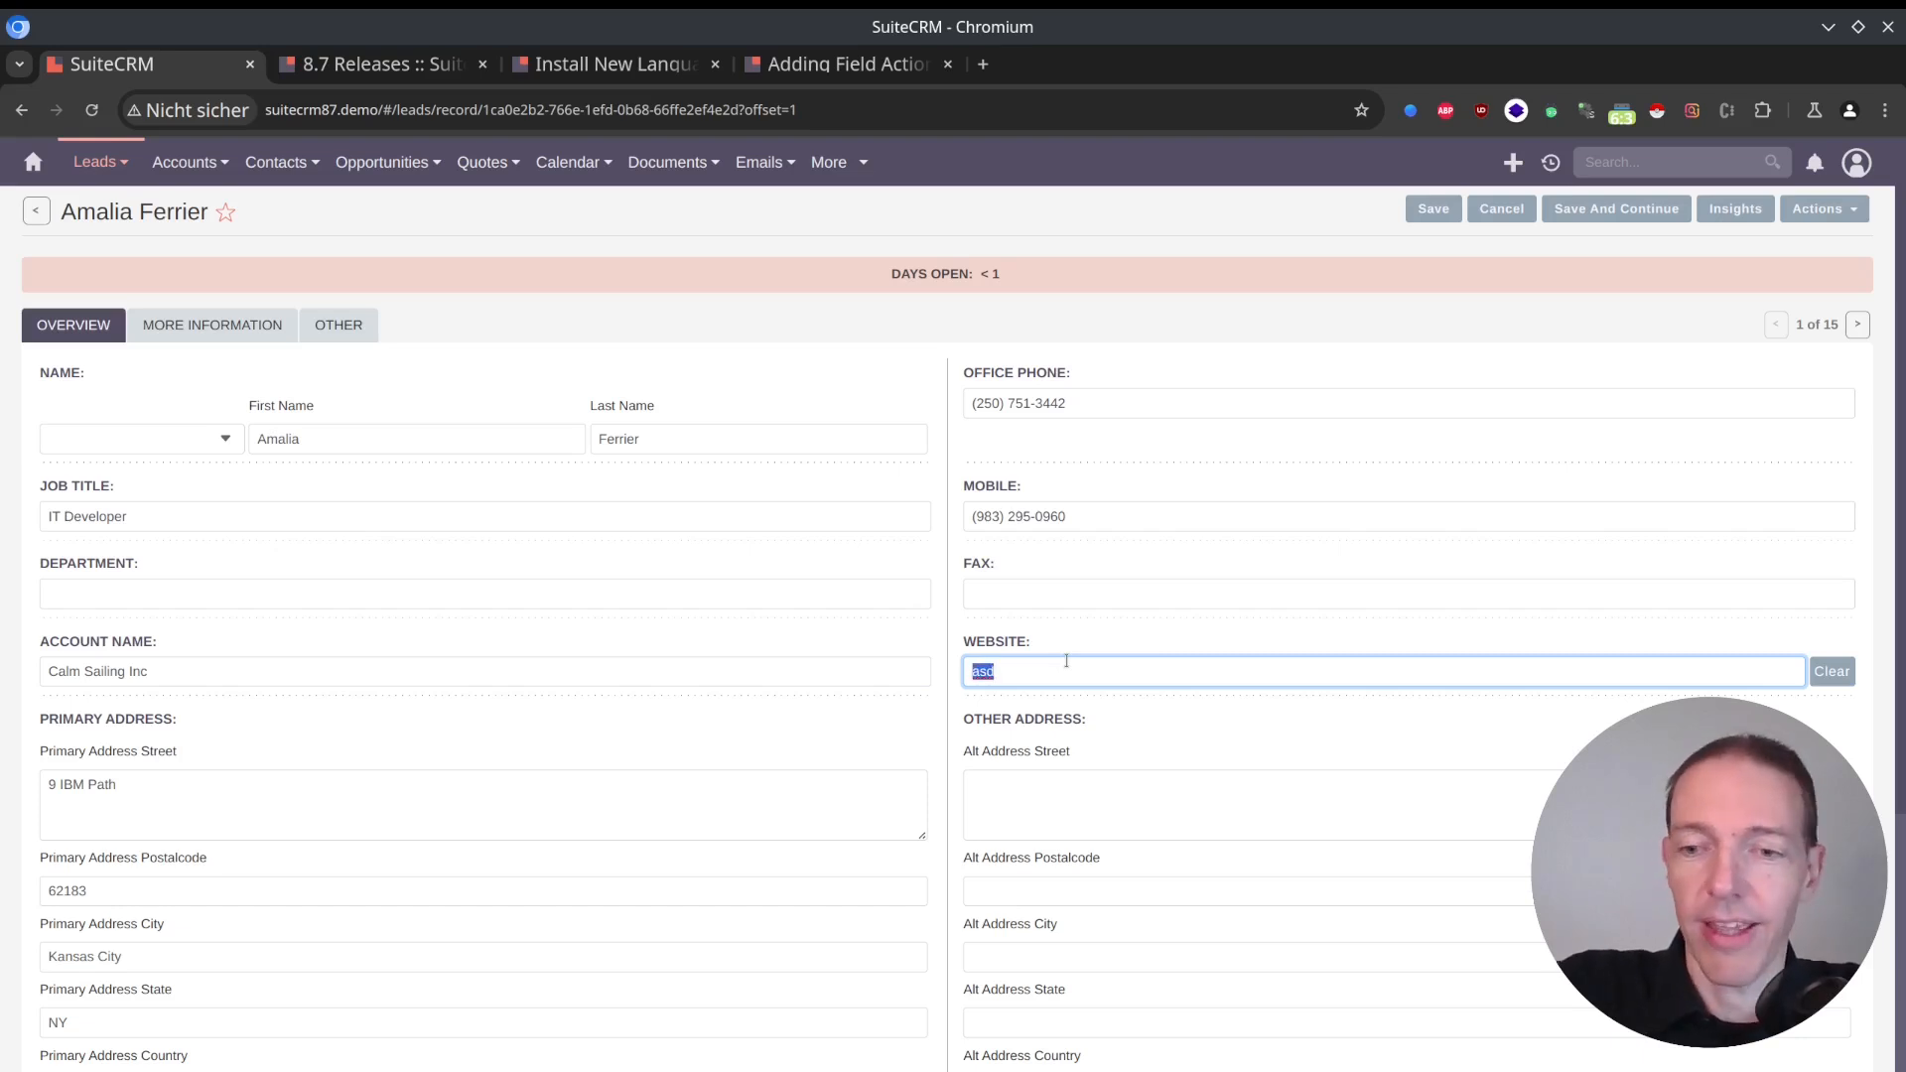
pyautogui.press('BackSpace')
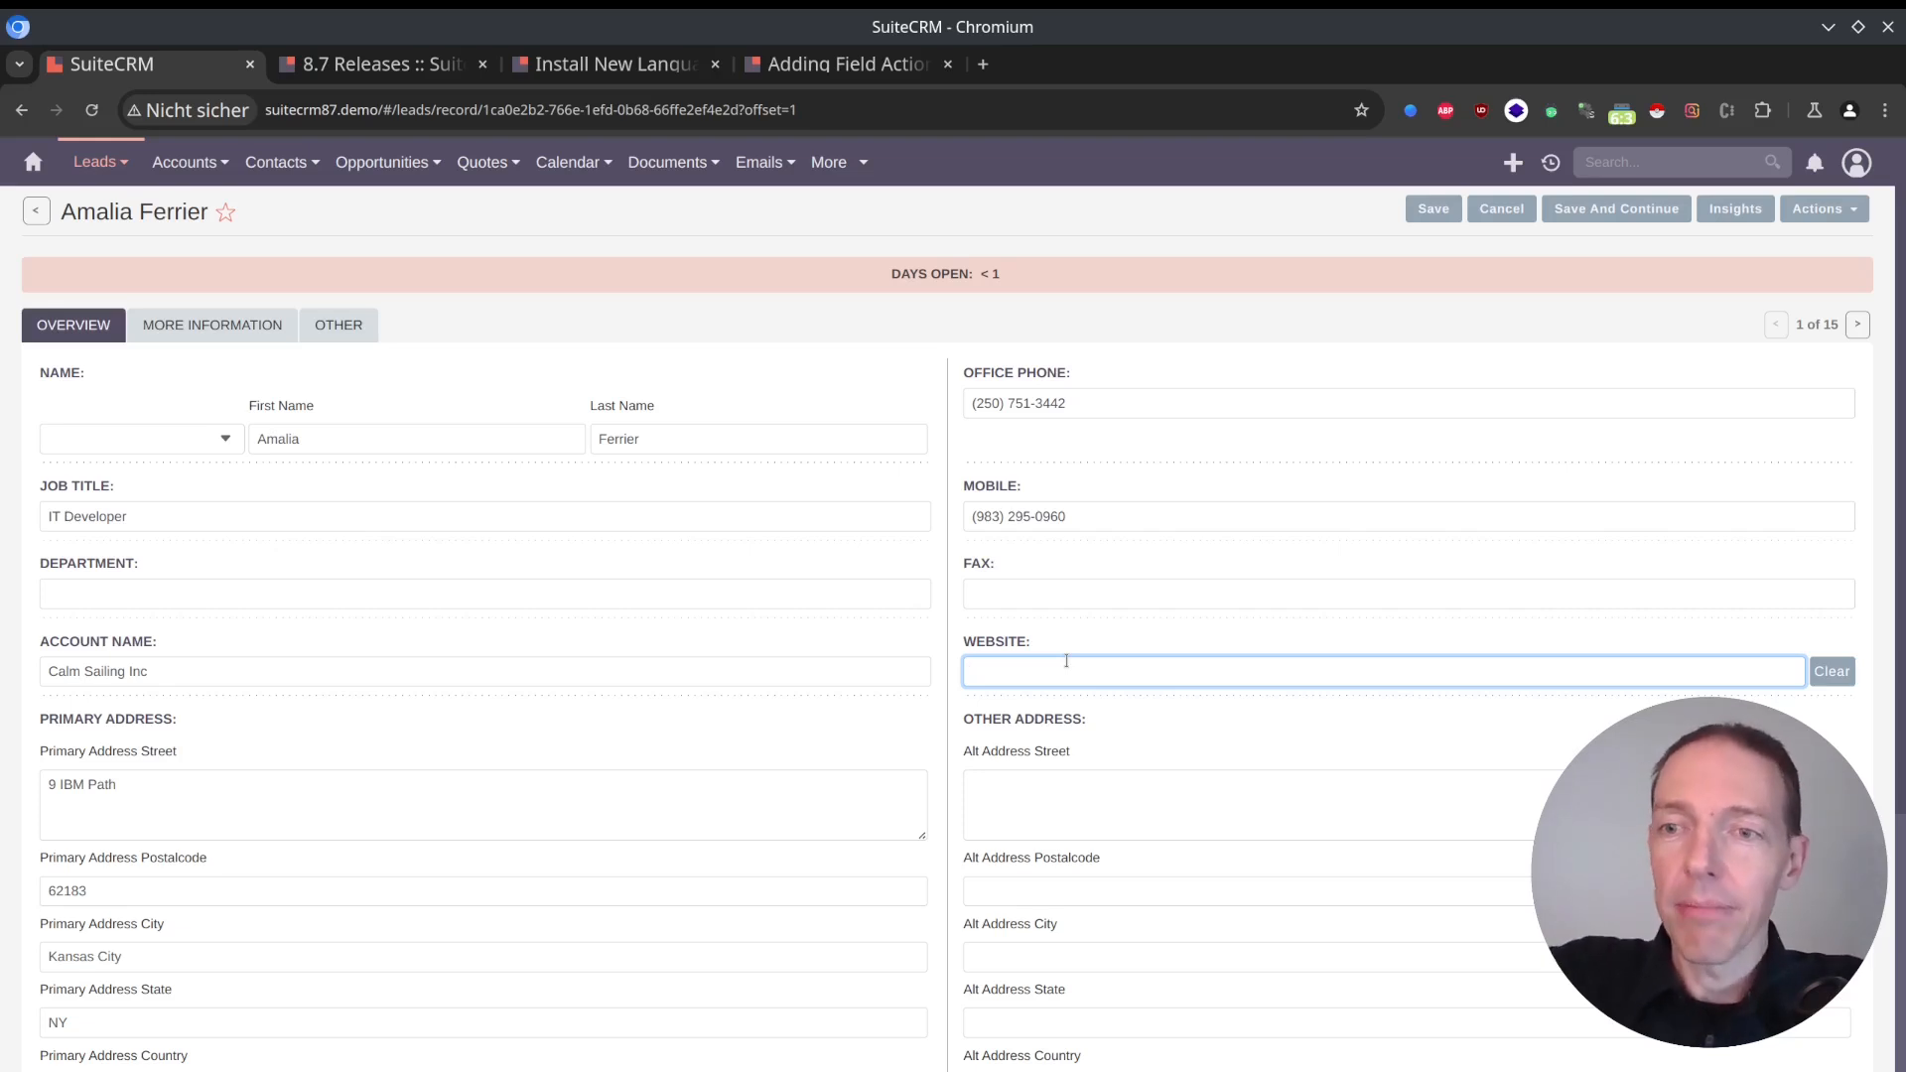
# Return to the SuiteCRM documentation, review the Adding Field Actions contents, and open the Add copy field action guide.
pyautogui.click(377, 64)
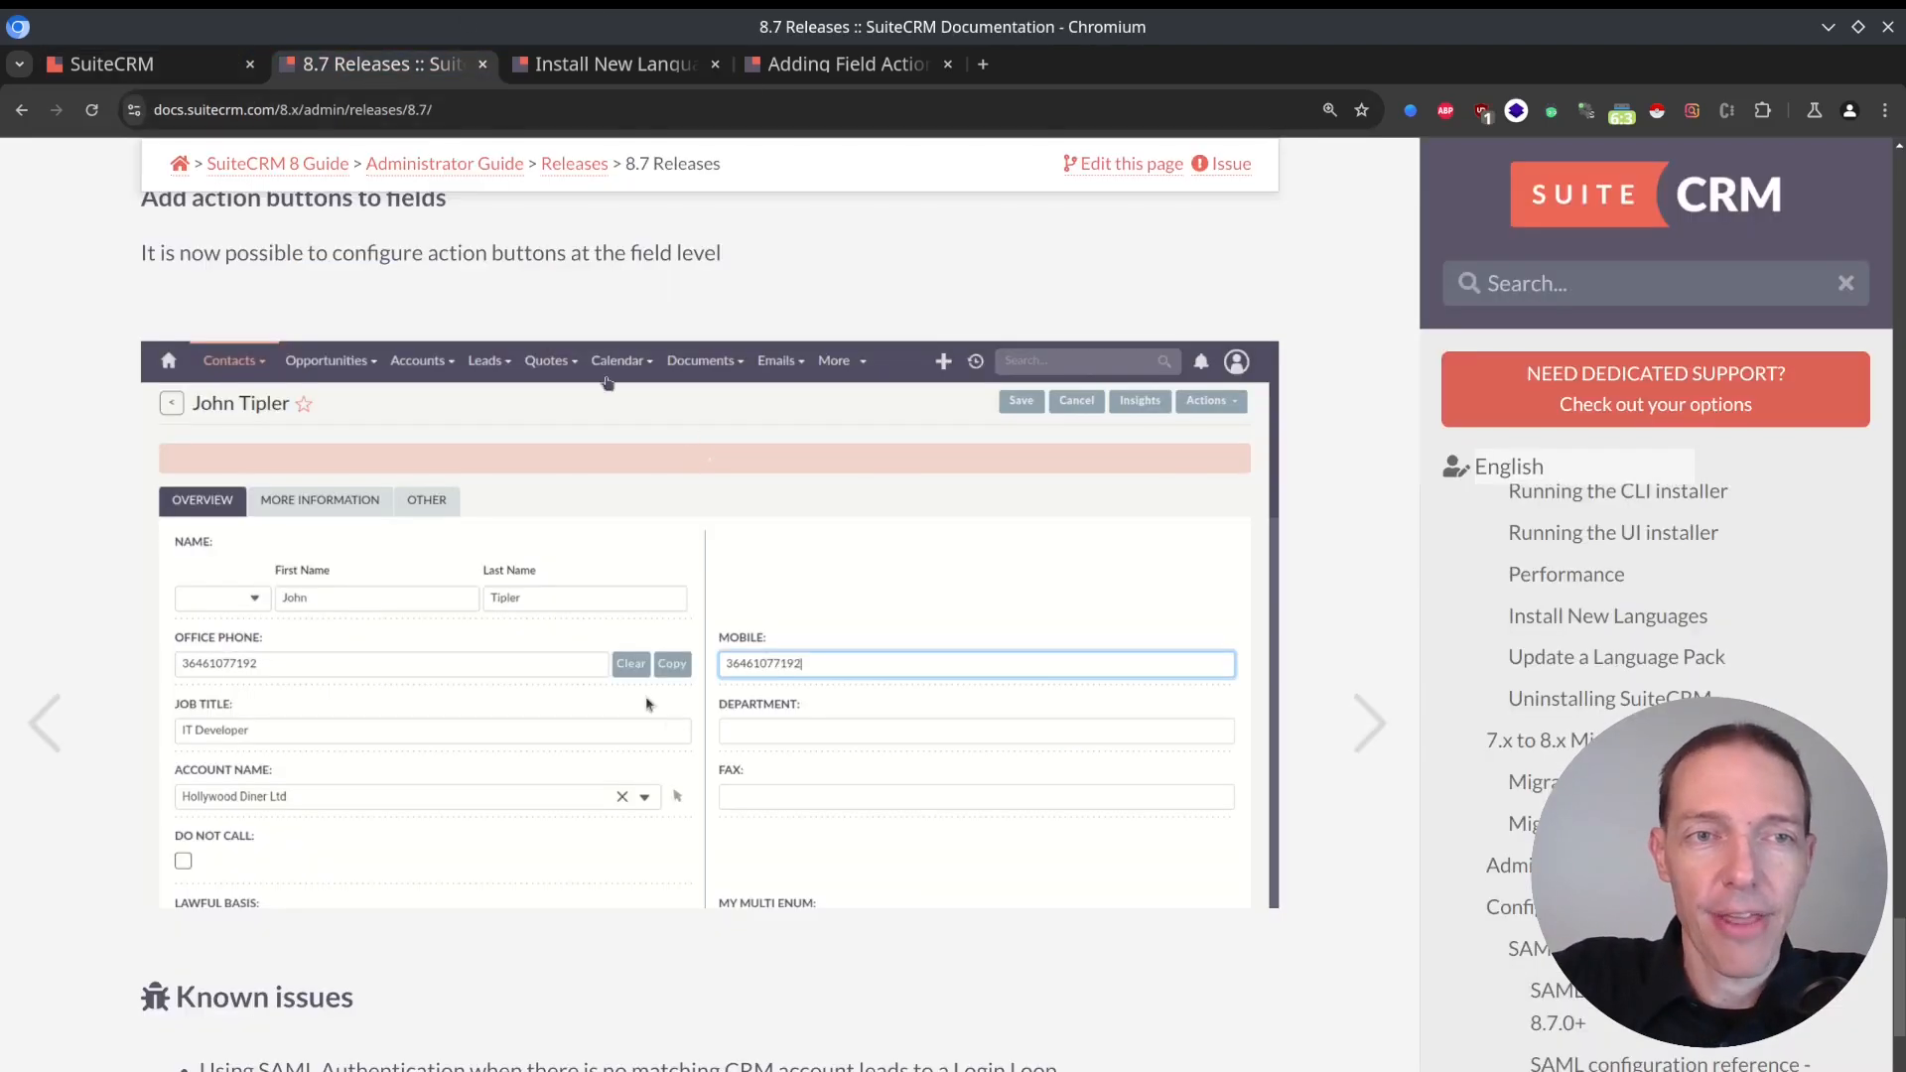
pyautogui.scroll(12, 484, 577)
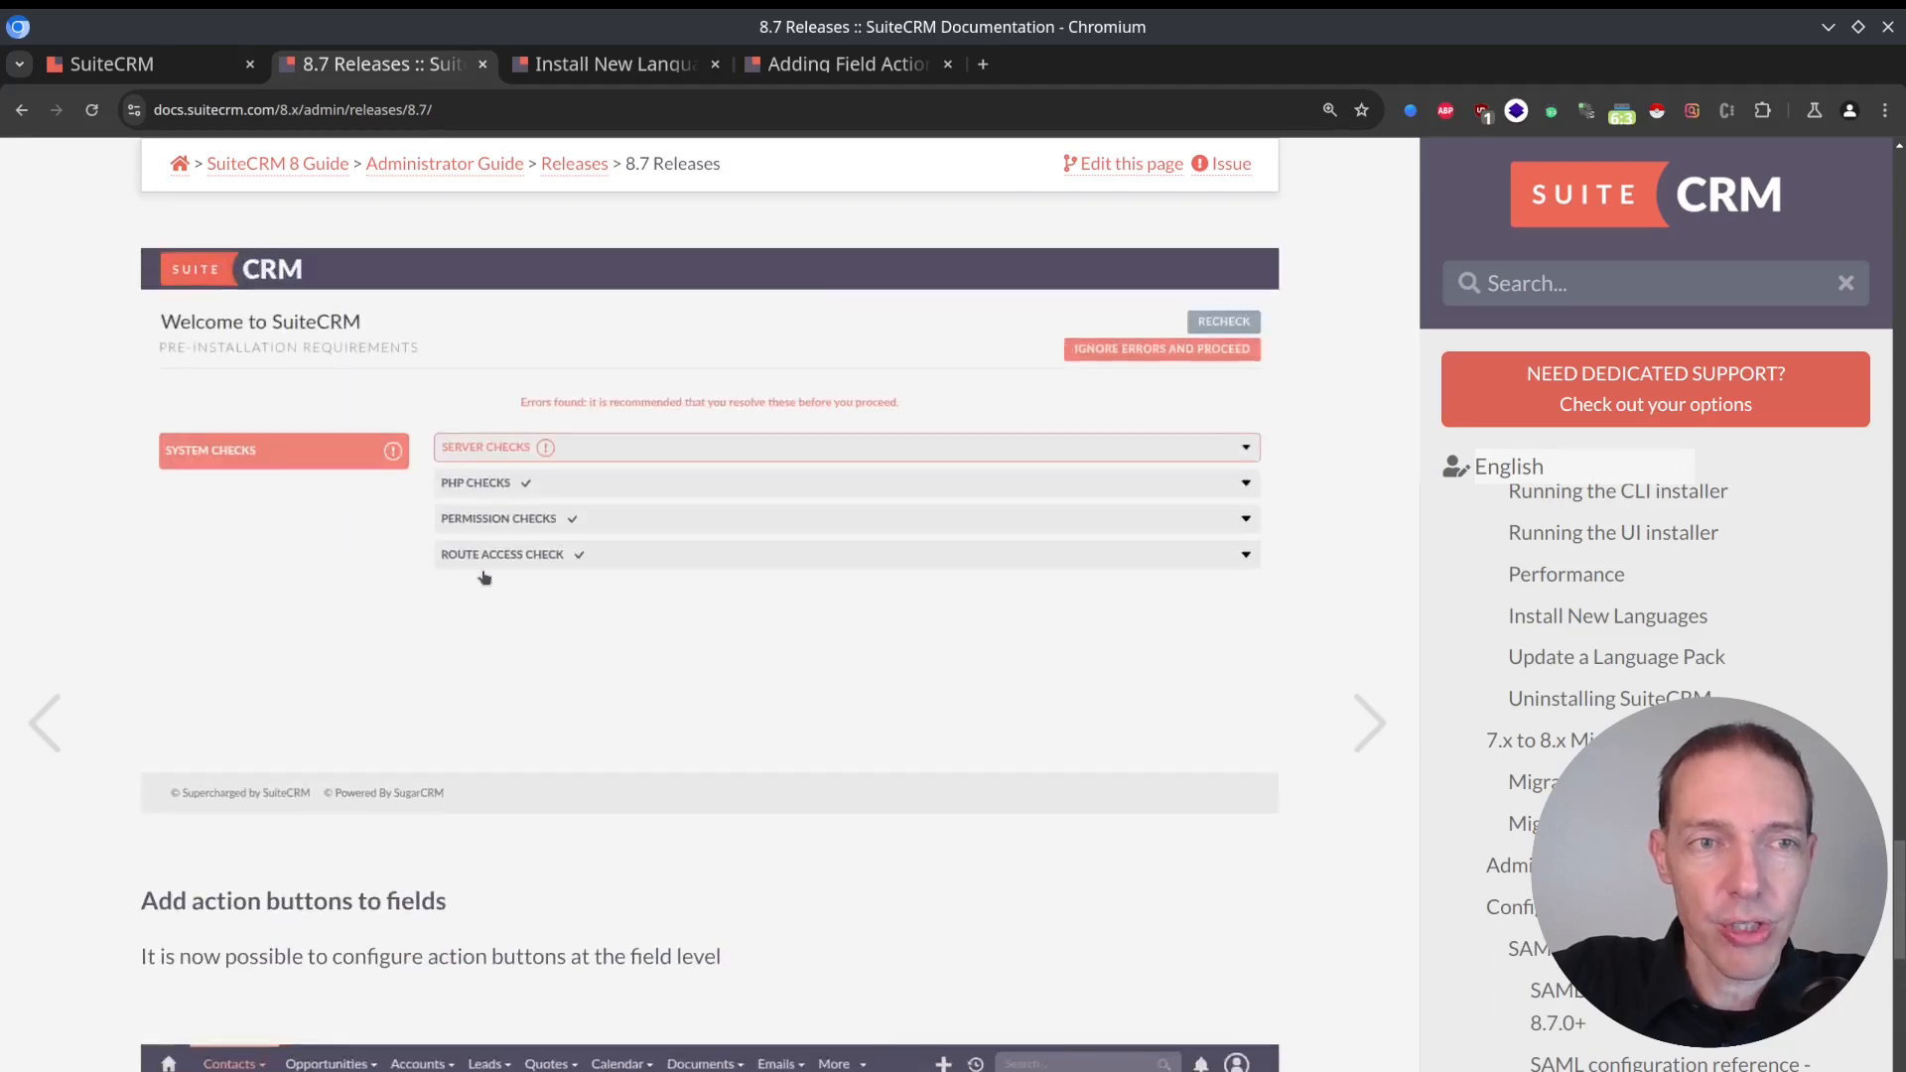
pyautogui.scroll(10, 485, 578)
pyautogui.click(615, 64)
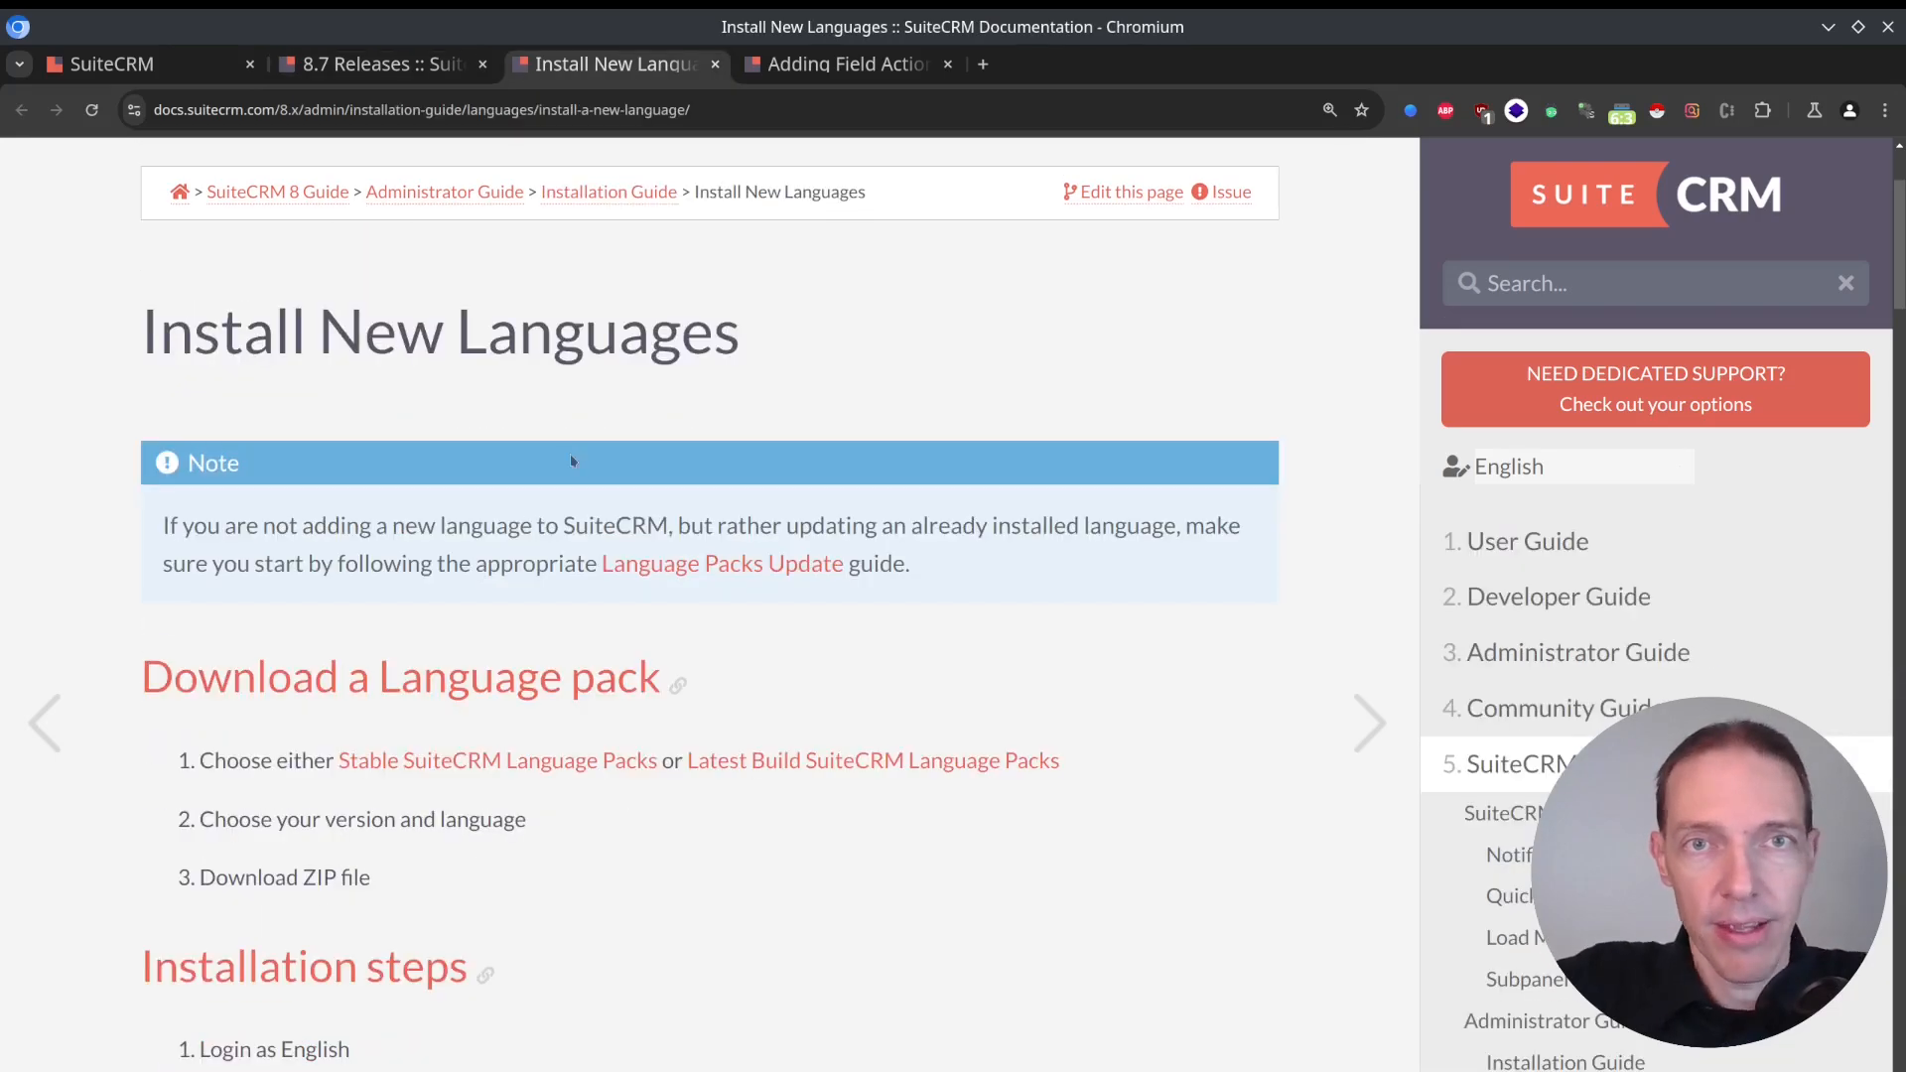
pyautogui.click(805, 66)
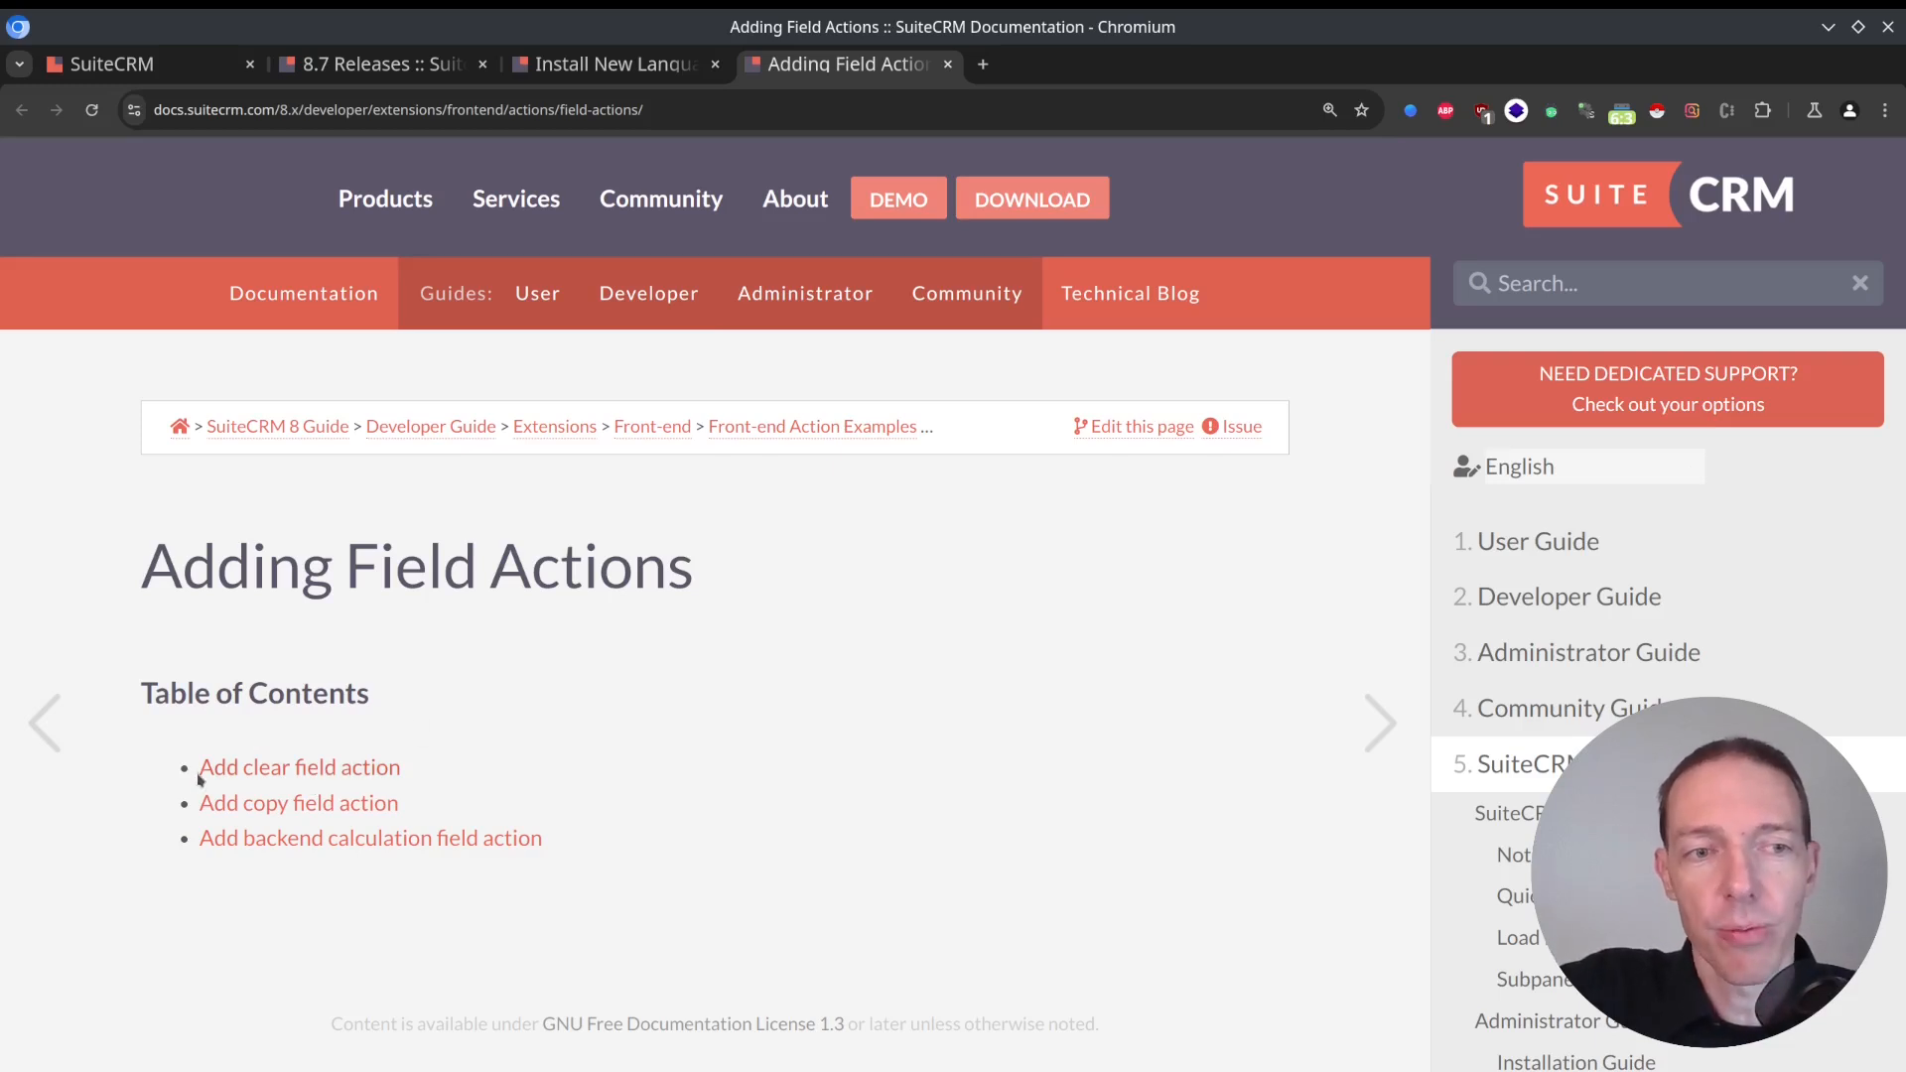
pyautogui.moveTo(173, 781); pyautogui.dragTo(440, 808)
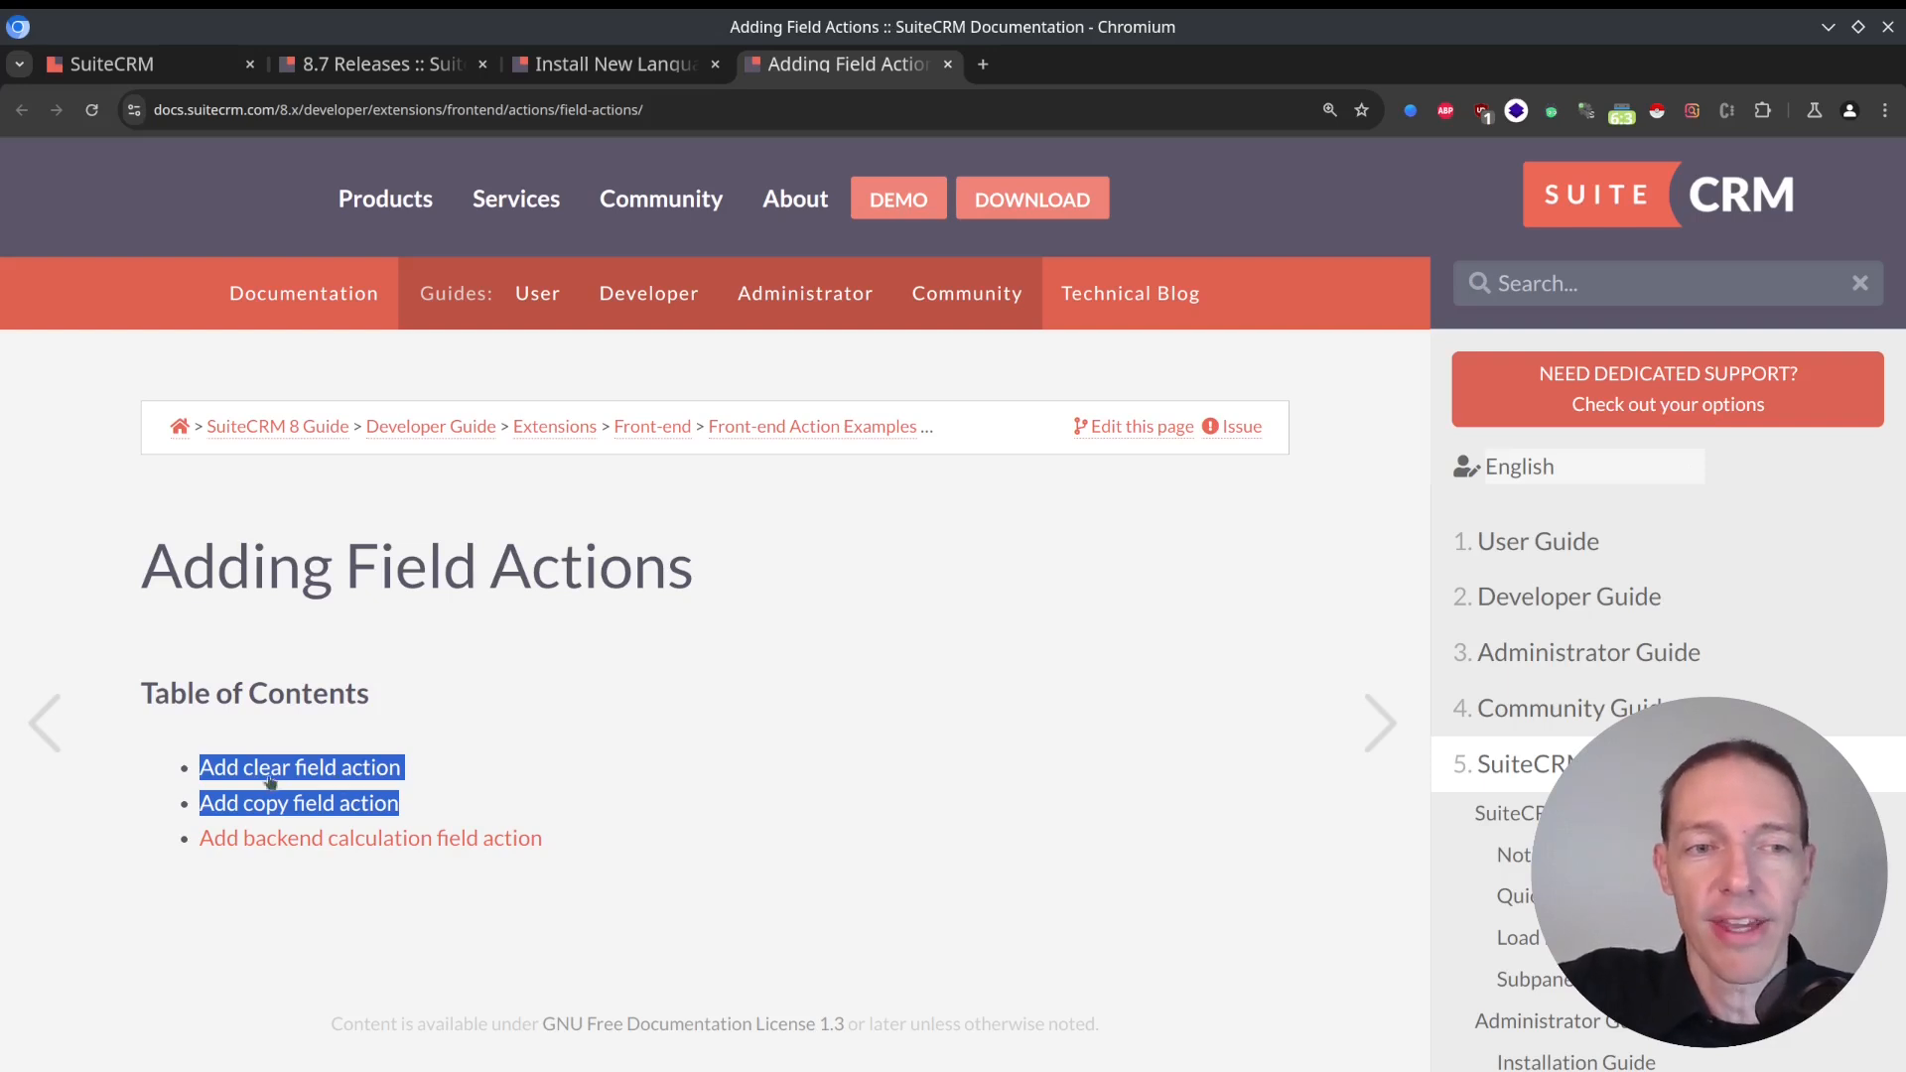
pyautogui.click(611, 796)
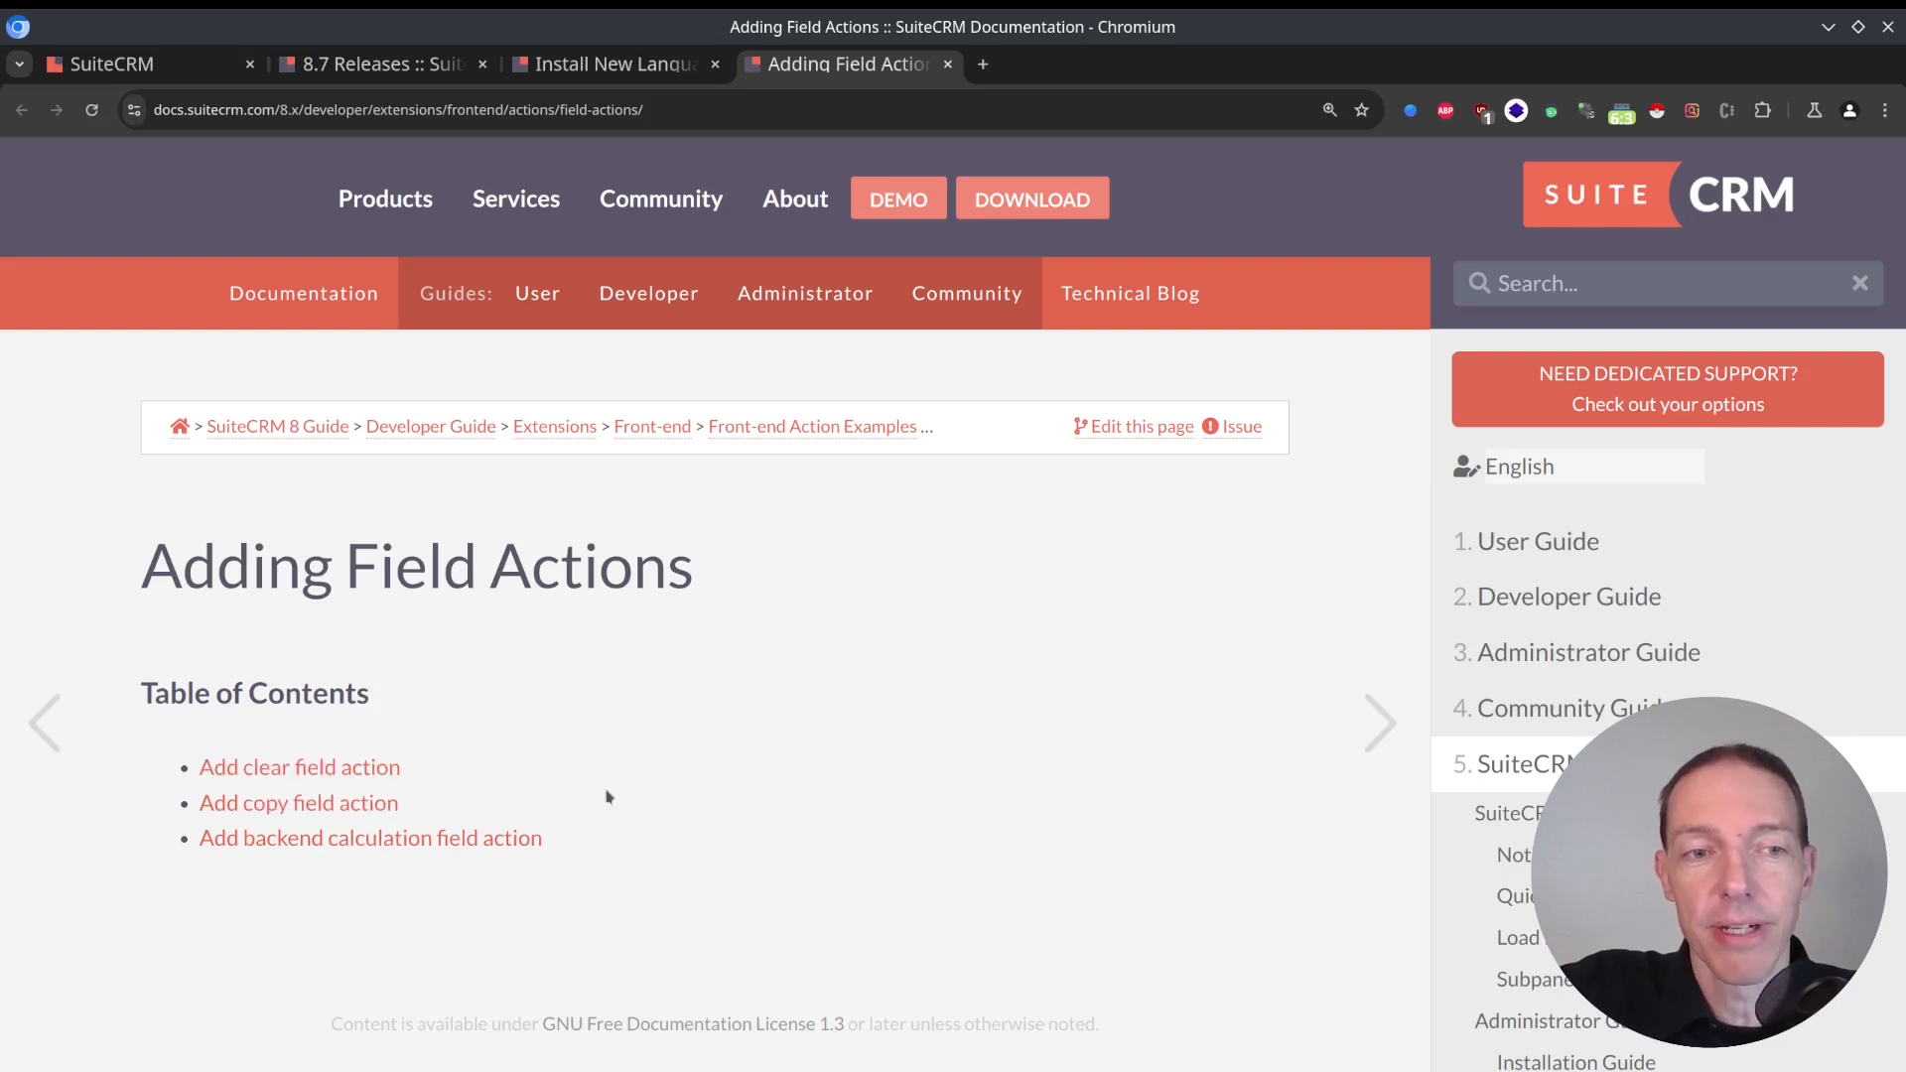
pyautogui.click(331, 802)
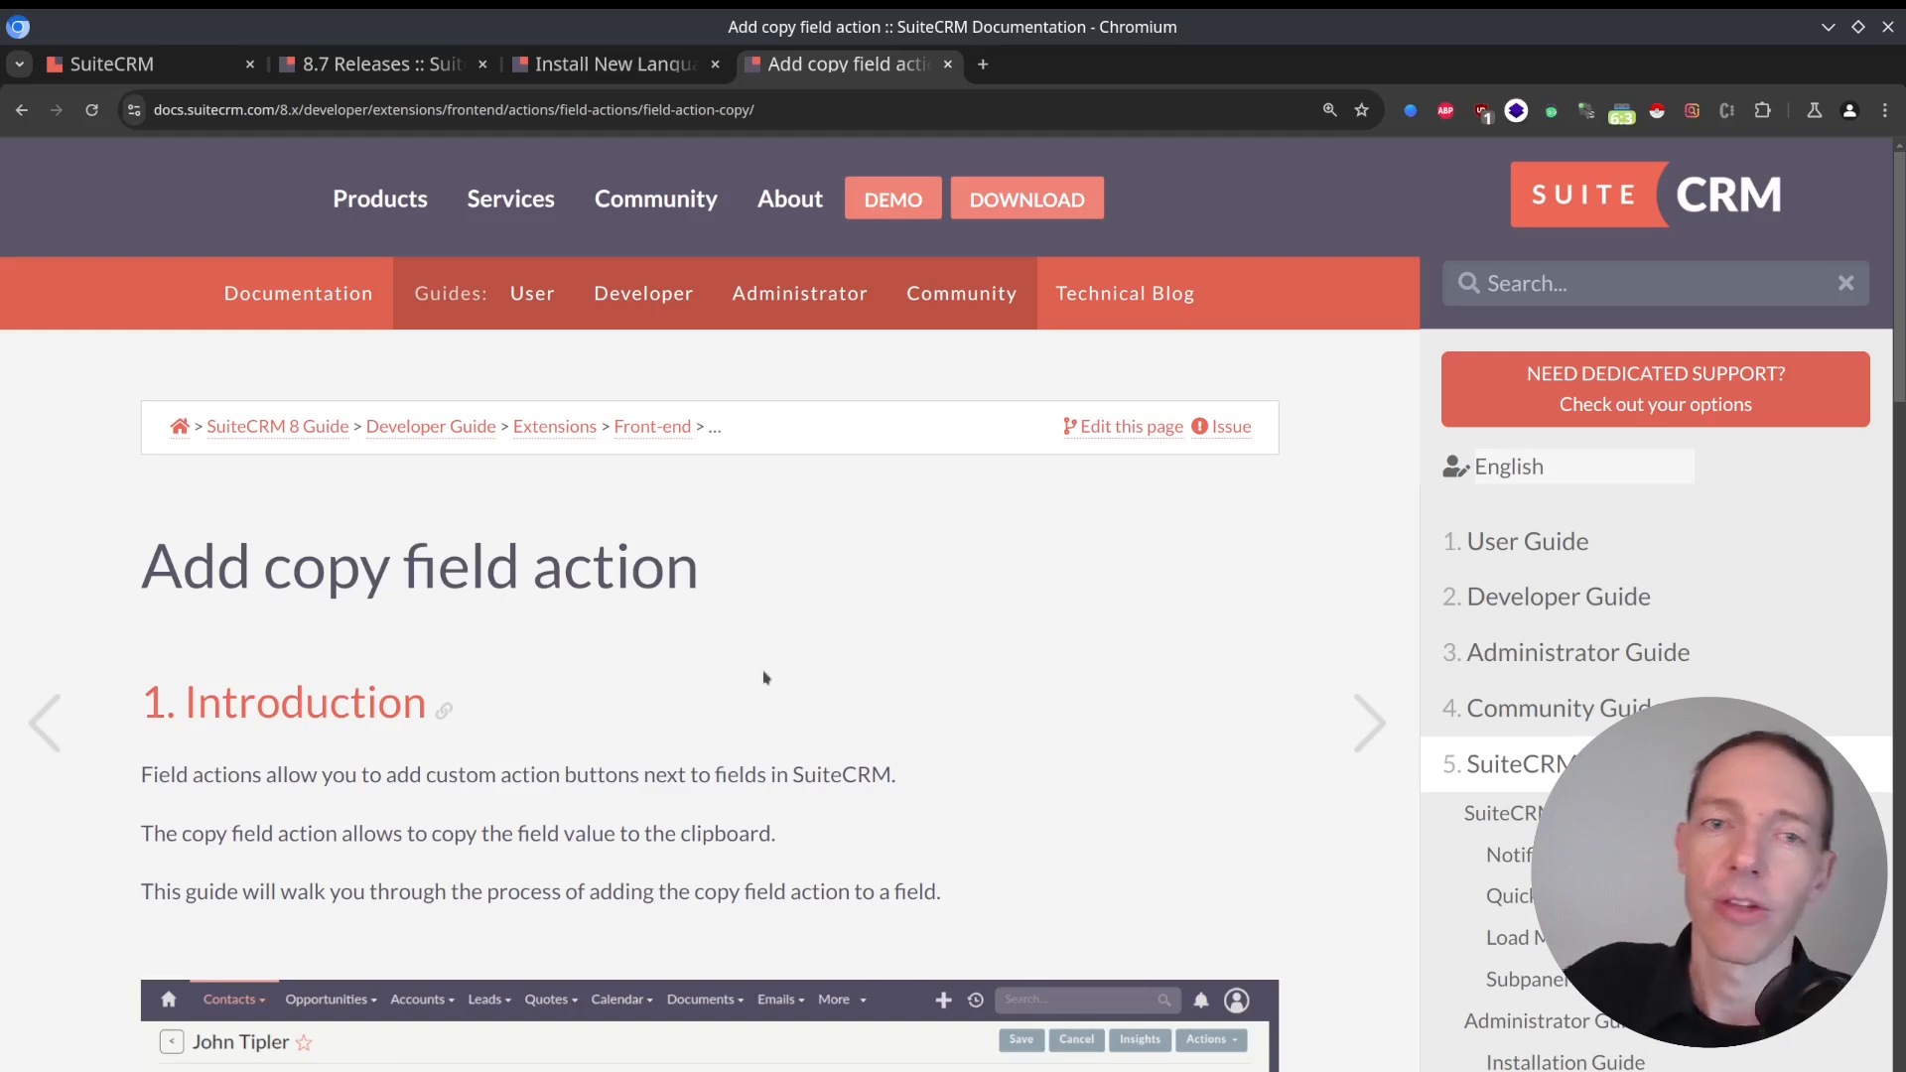
# Read the copy field action guide's metadata definition and properties, highlighting the copy key in the Action definition code.
pyautogui.scroll(-10, 788, 629)
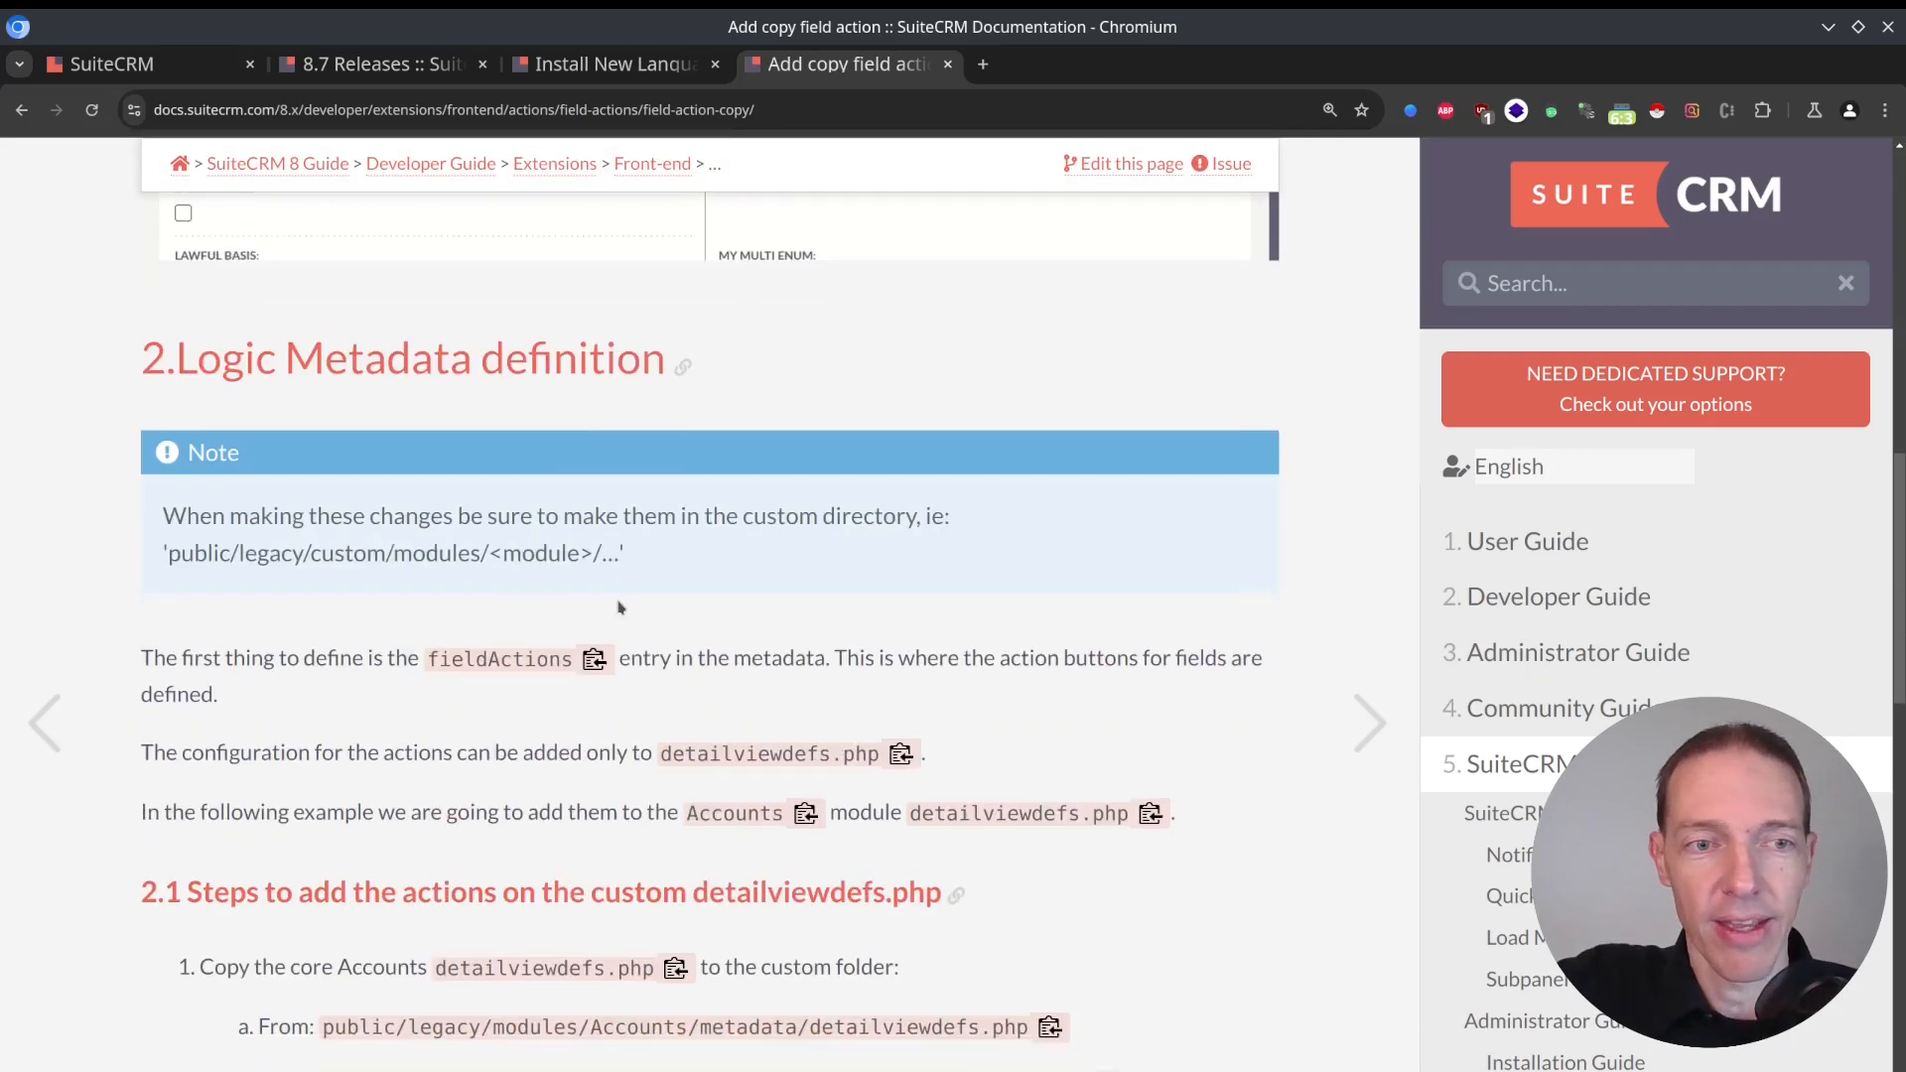
pyautogui.scroll(-5, 525, 558)
pyautogui.scroll(-8, 609, 545)
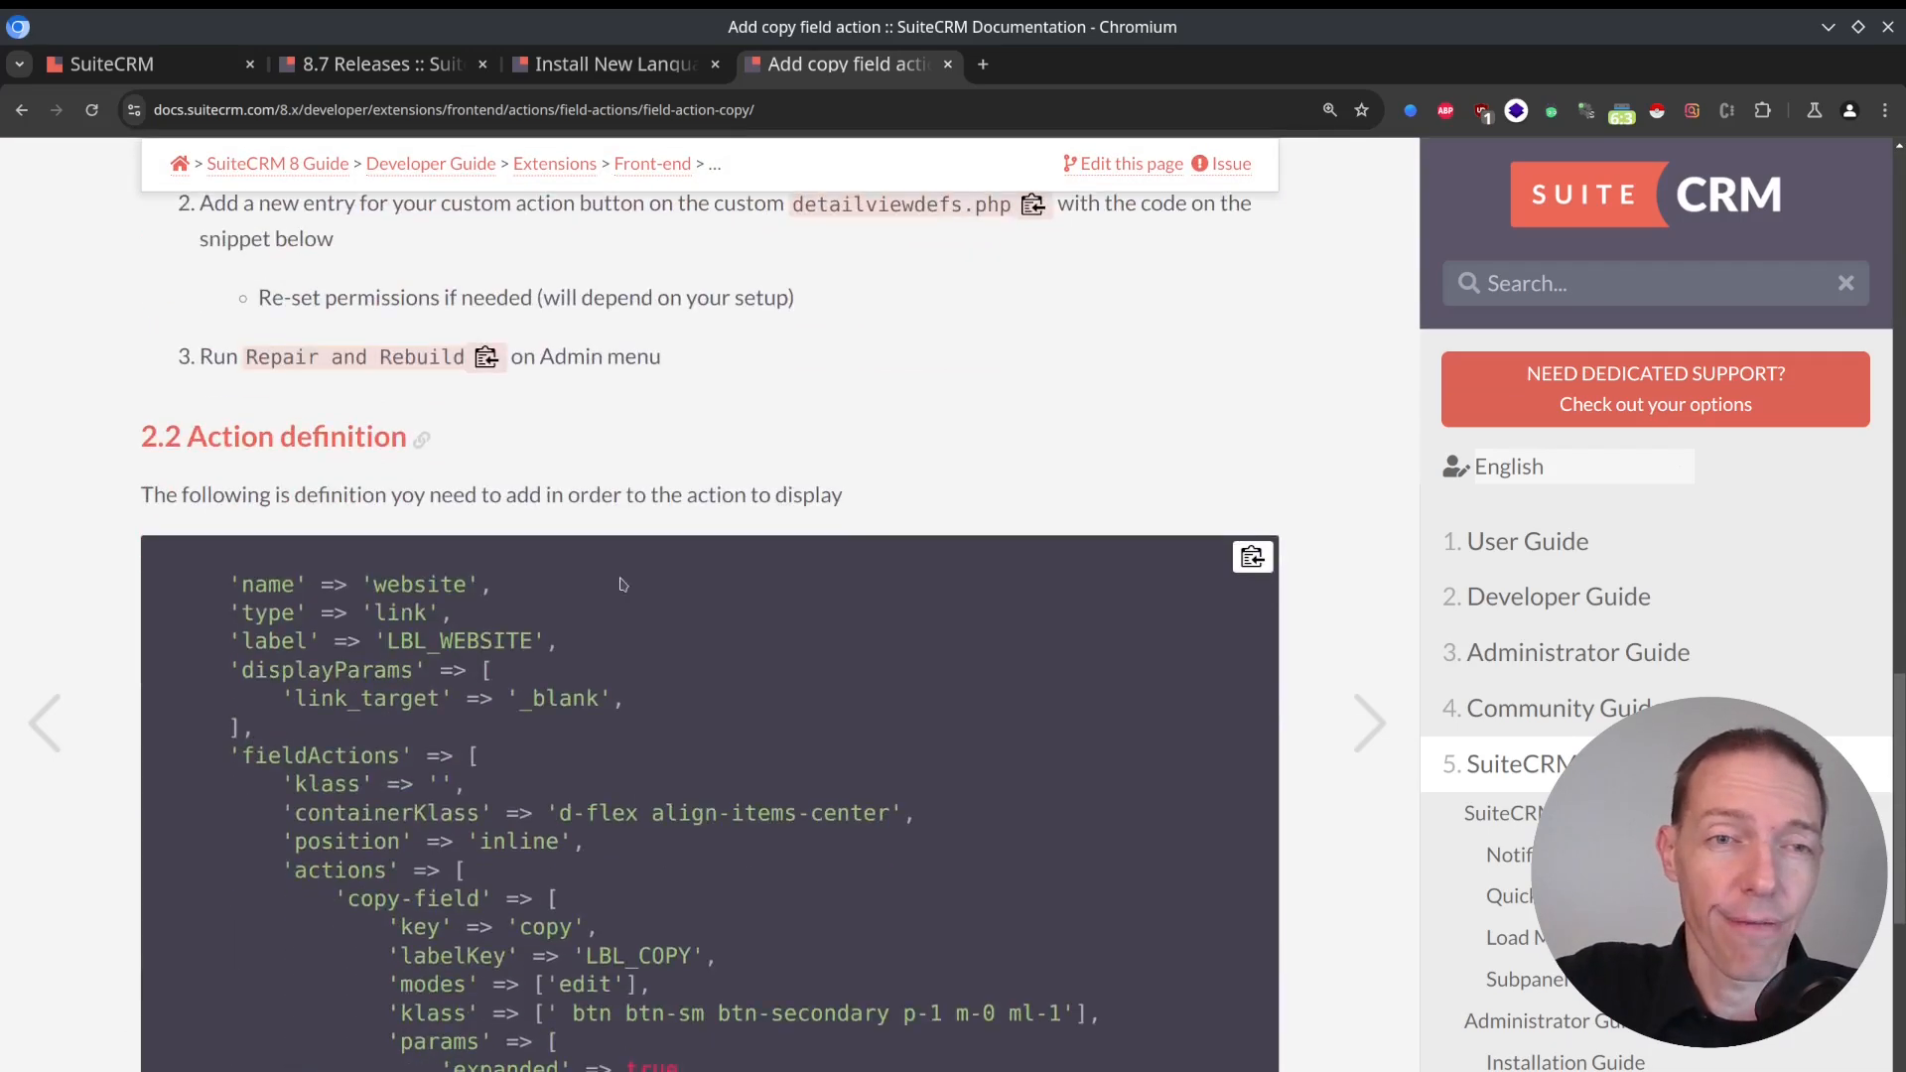
pyautogui.scroll(5, 622, 583)
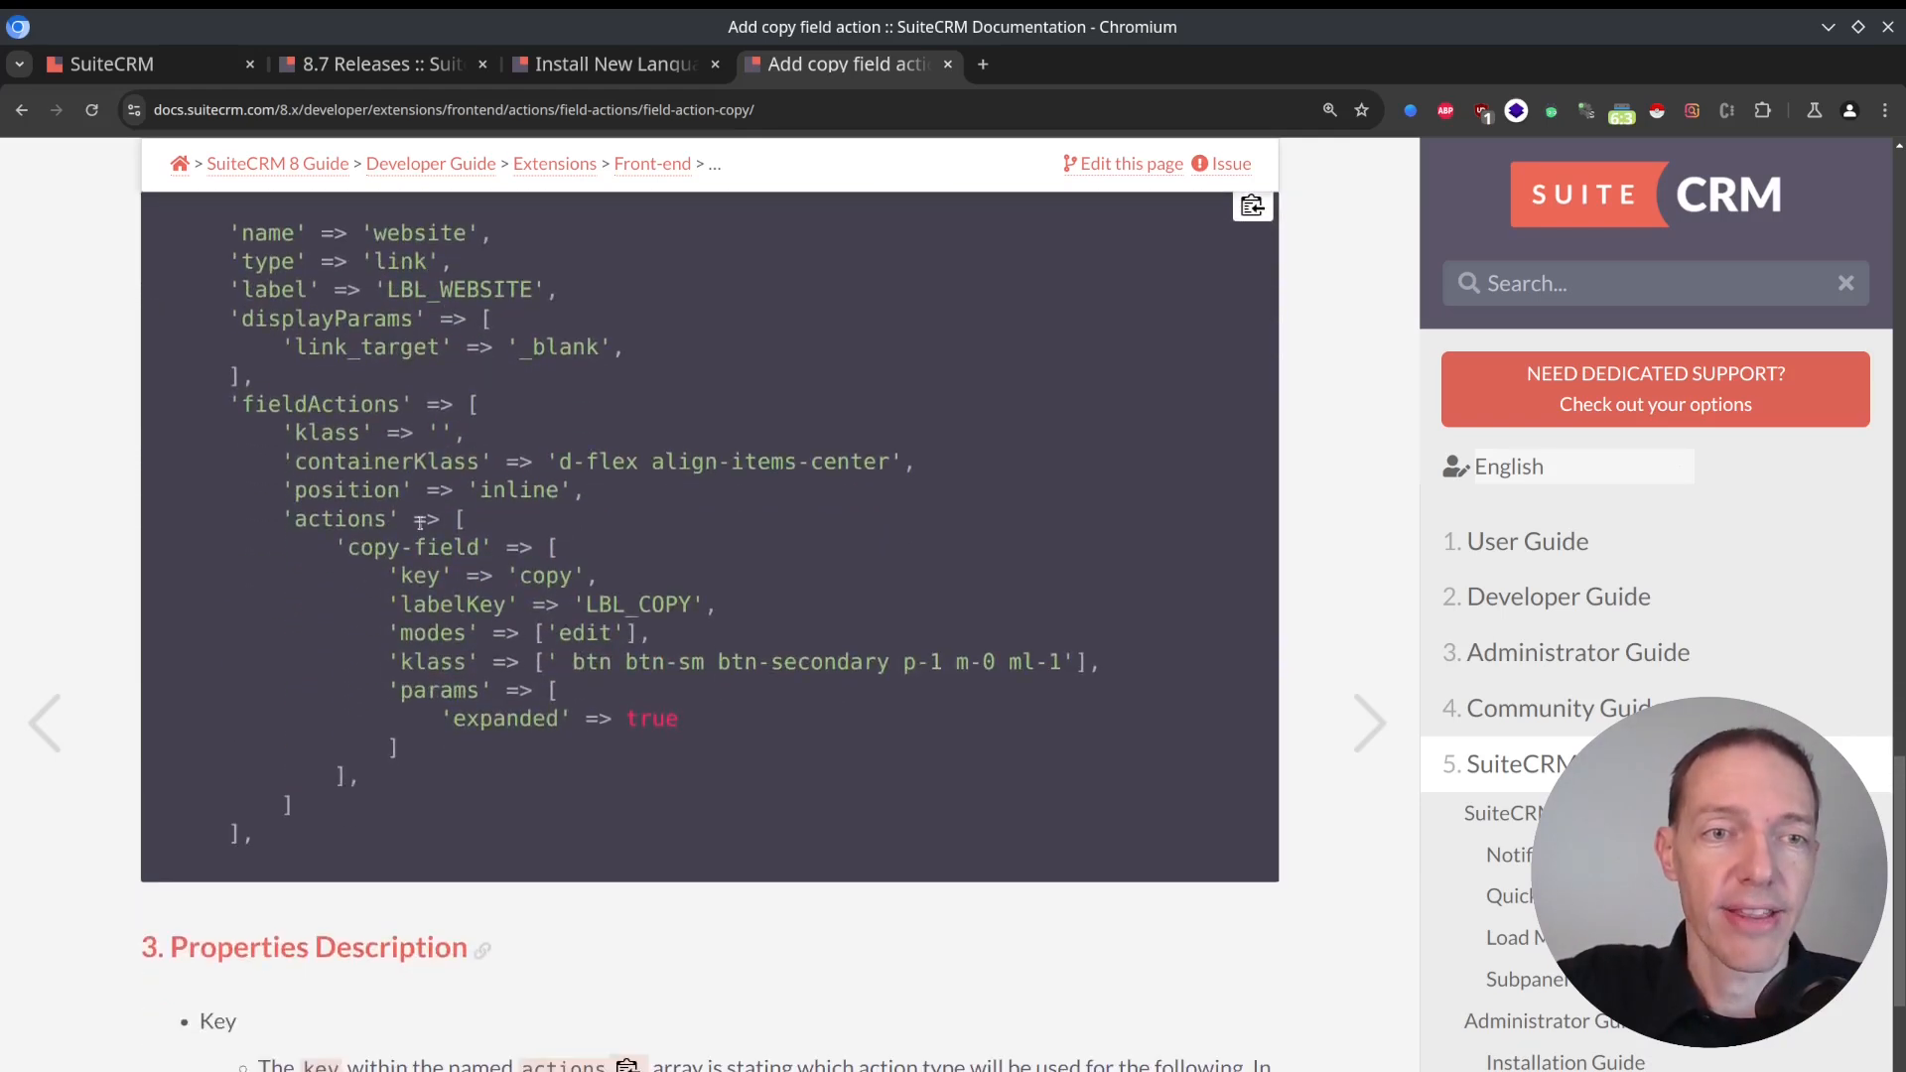
pyautogui.doubleClick(552, 578)
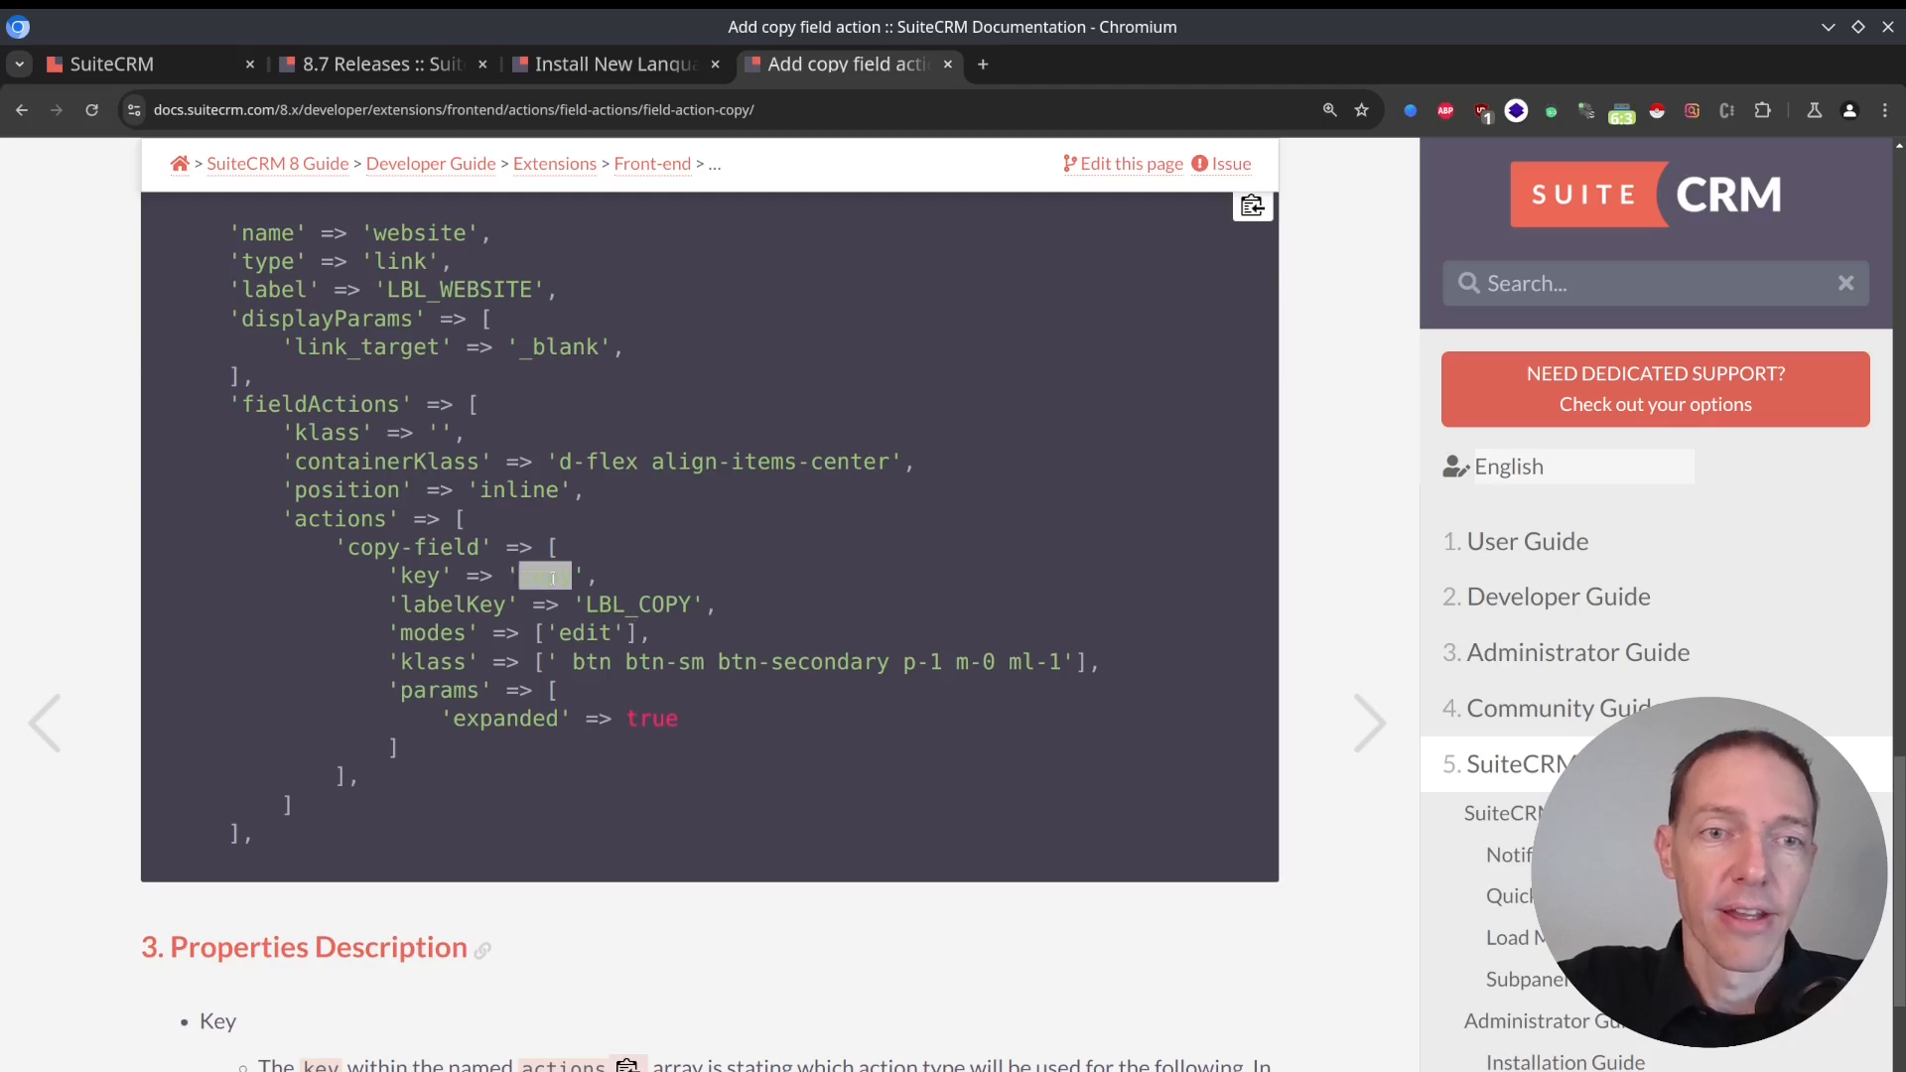
pyautogui.click(584, 720)
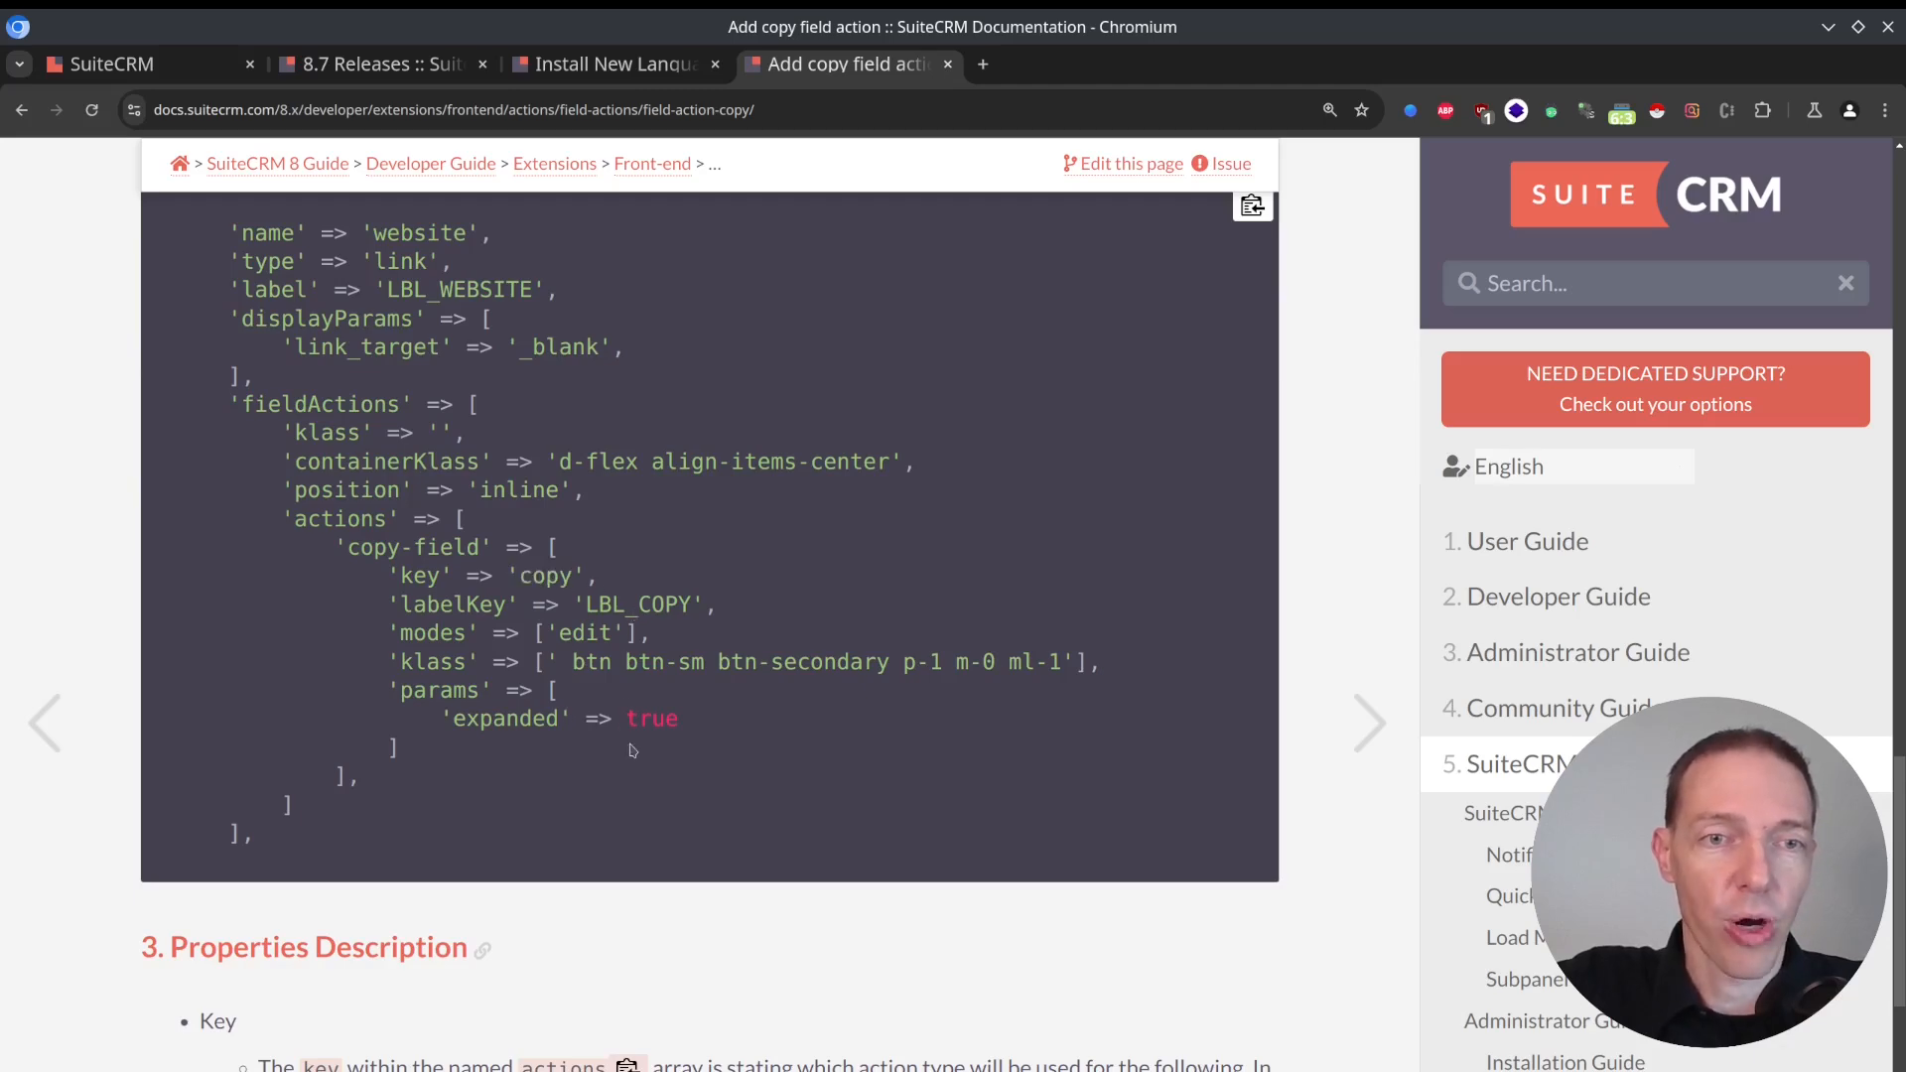
pyautogui.scroll(-5, 629, 691)
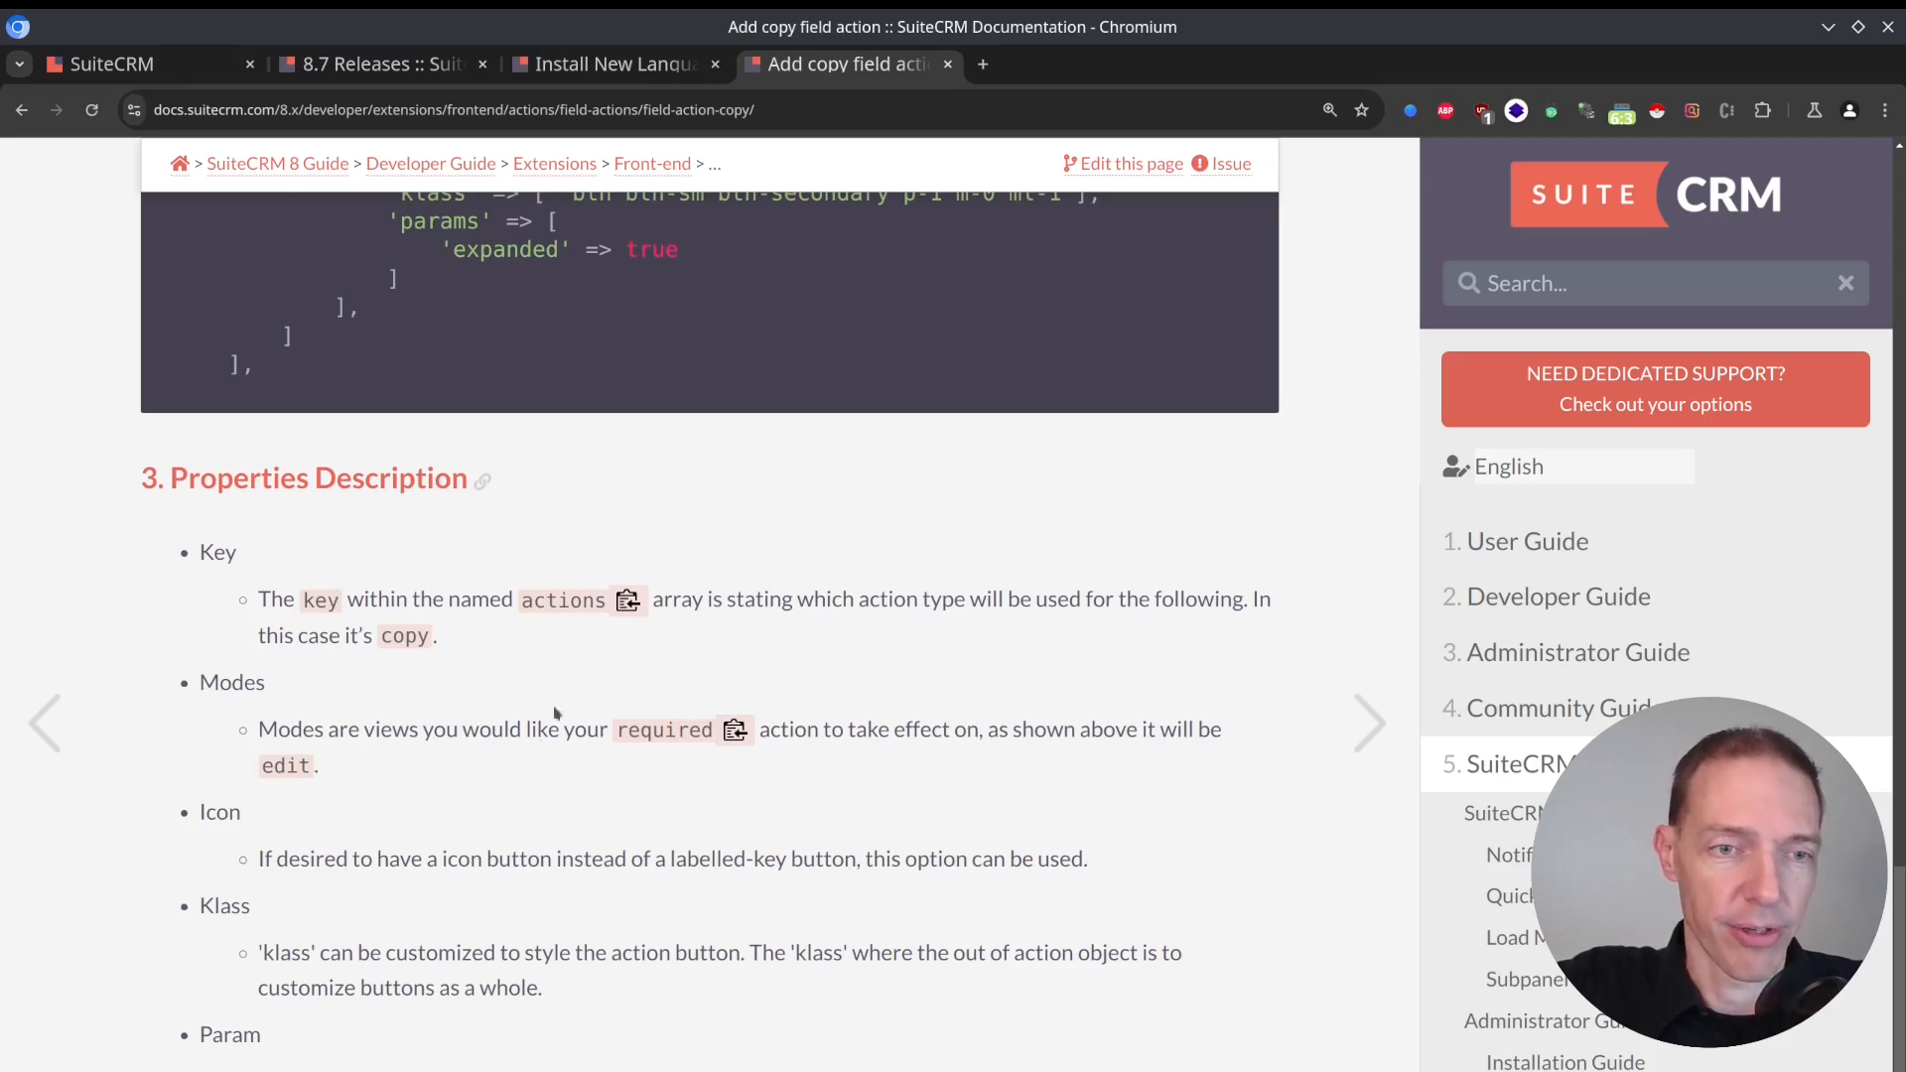
# Review section 2.1 on adding actions to the custom detailviewdefs.php, highlighting the instruction to run Repair and Rebuild on the Admin menu.
pyautogui.scroll(10, 596, 685)
pyautogui.scroll(6, 596, 573)
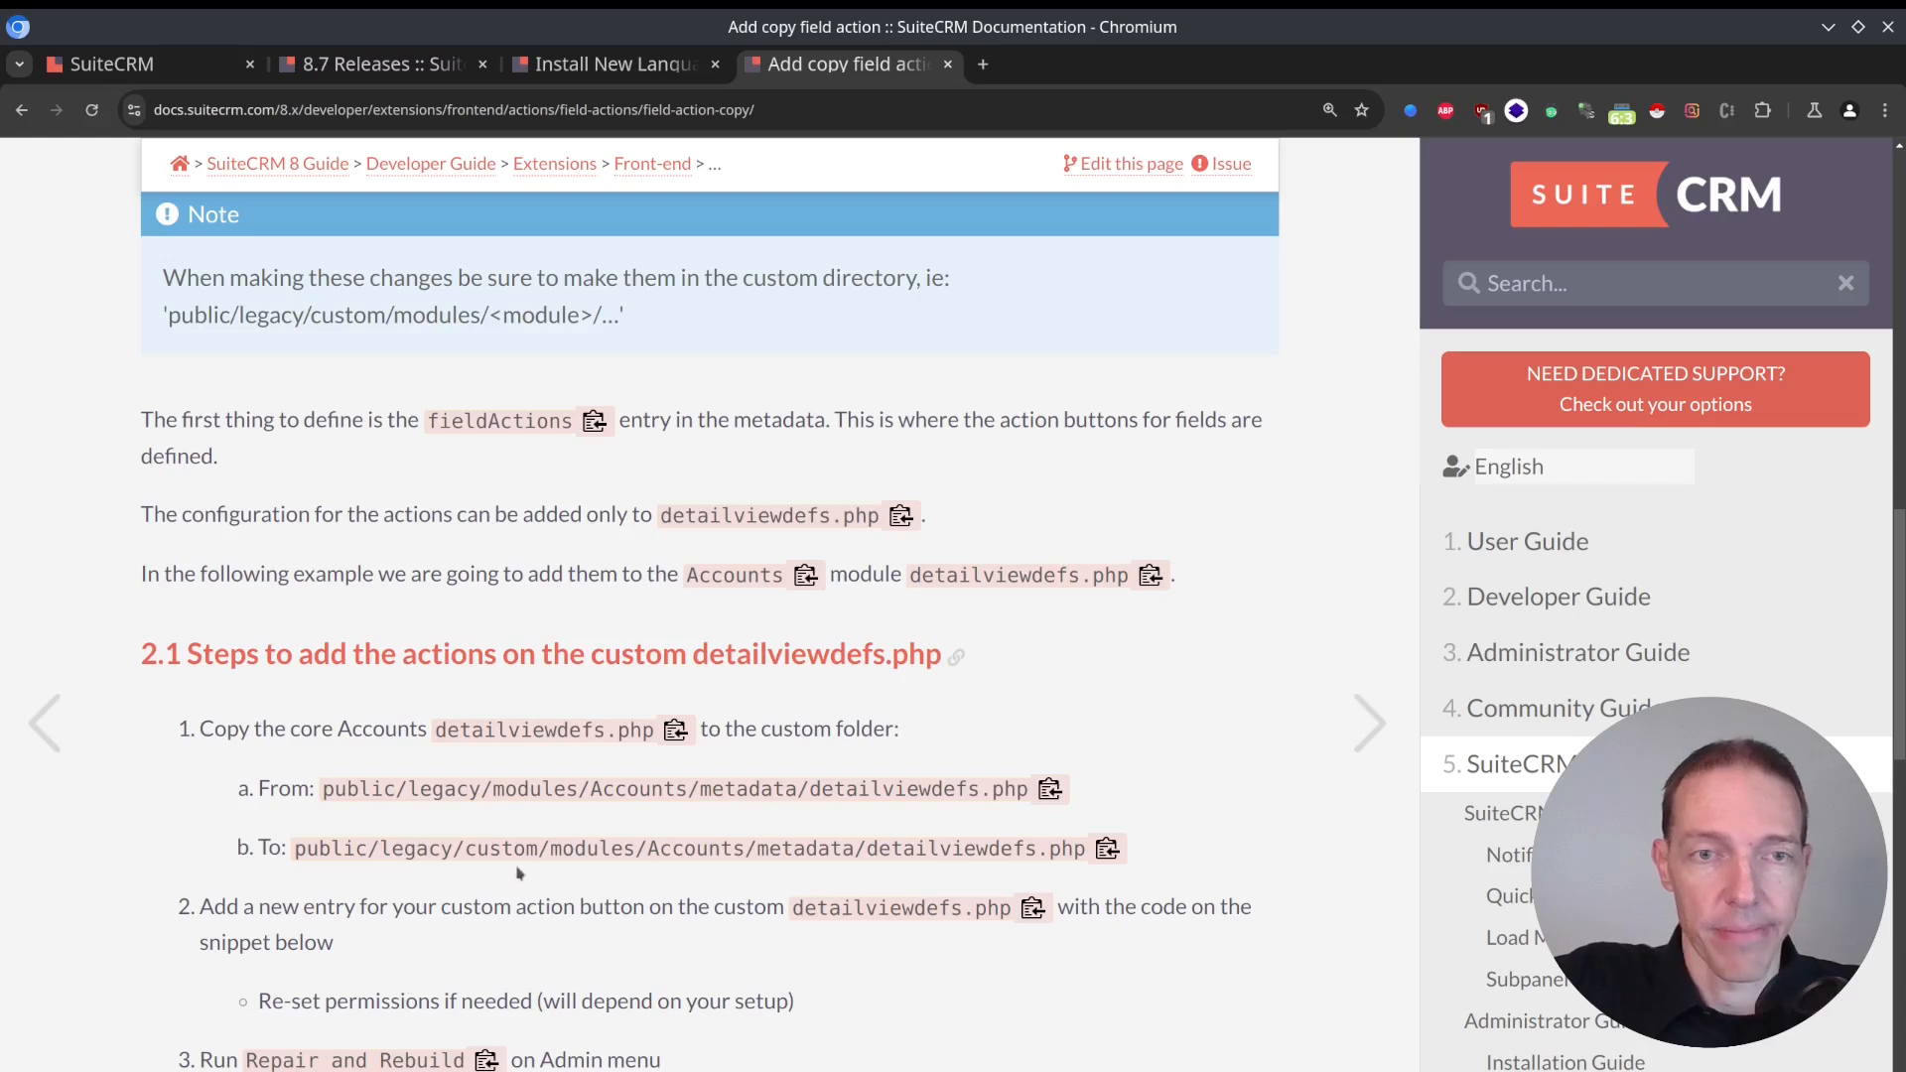
pyautogui.scroll(-1, 586, 569)
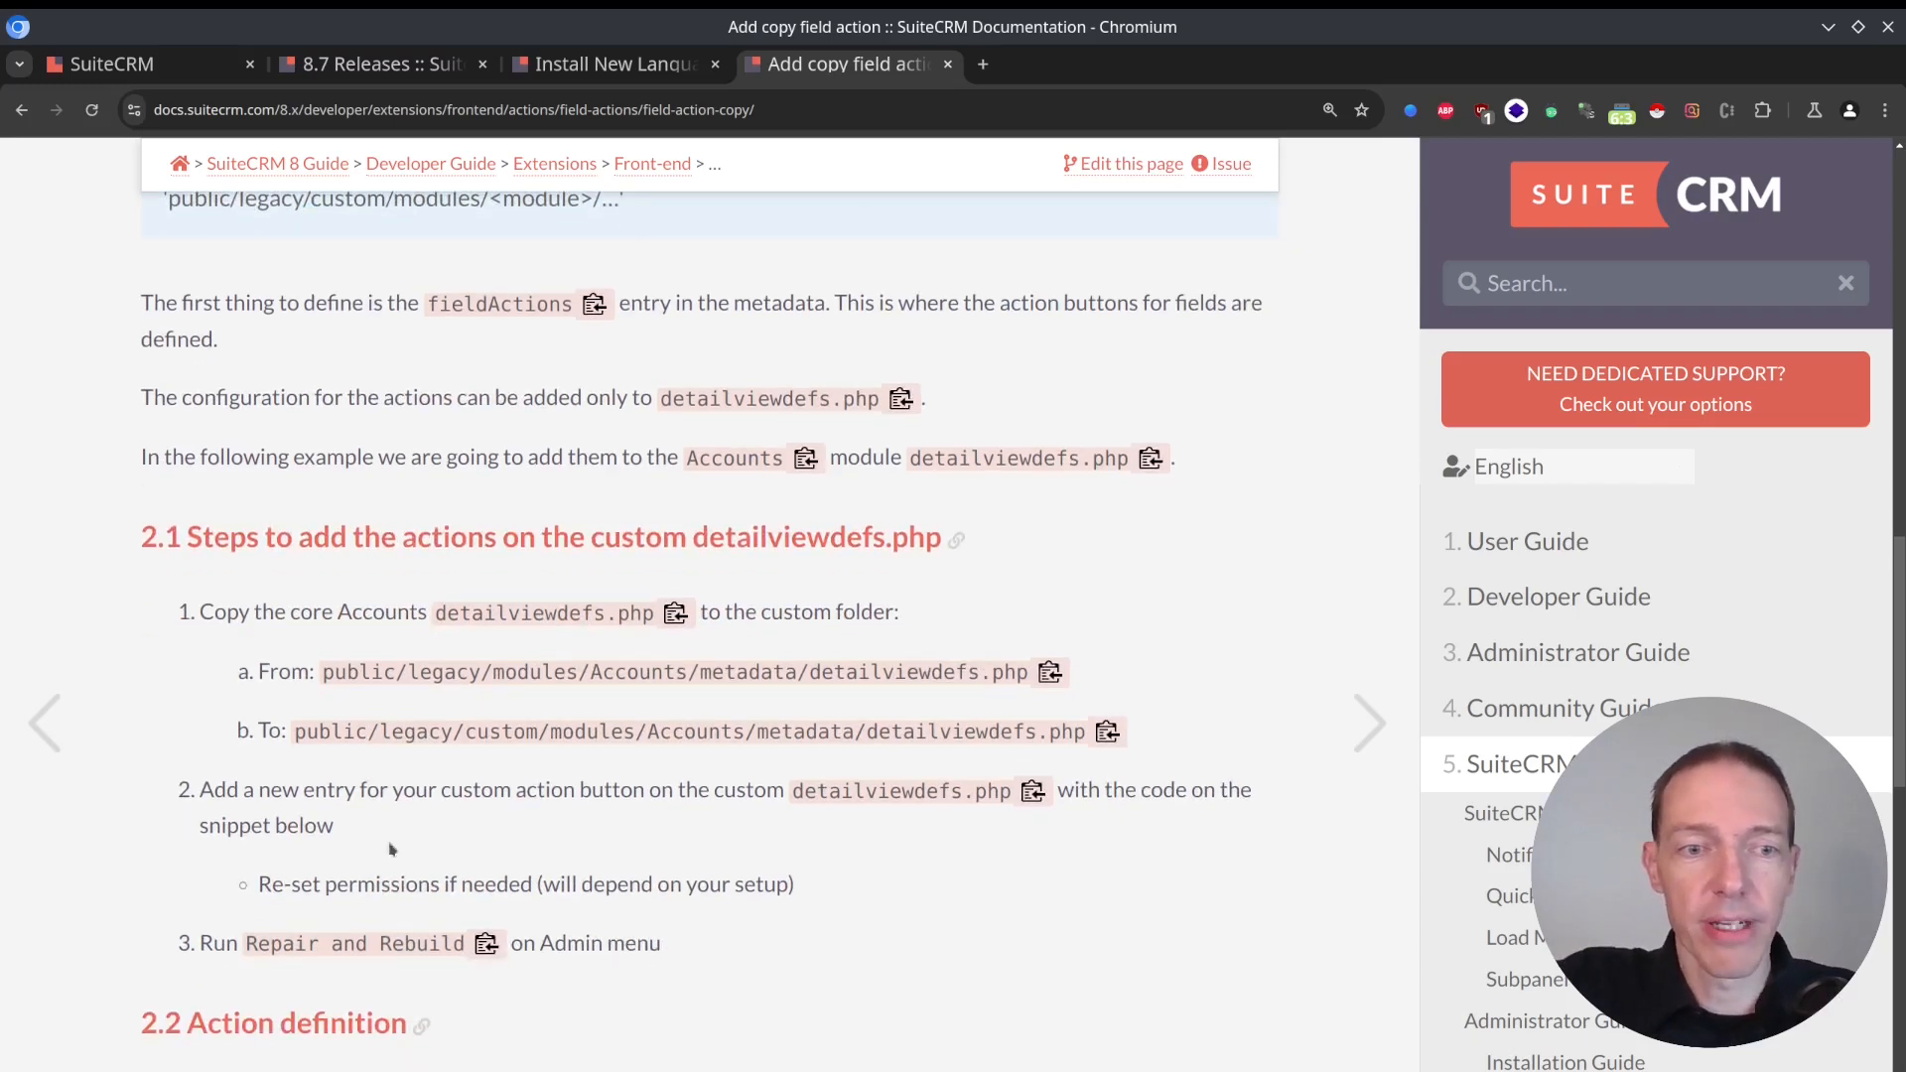
pyautogui.moveTo(667, 945); pyautogui.dragTo(244, 941)
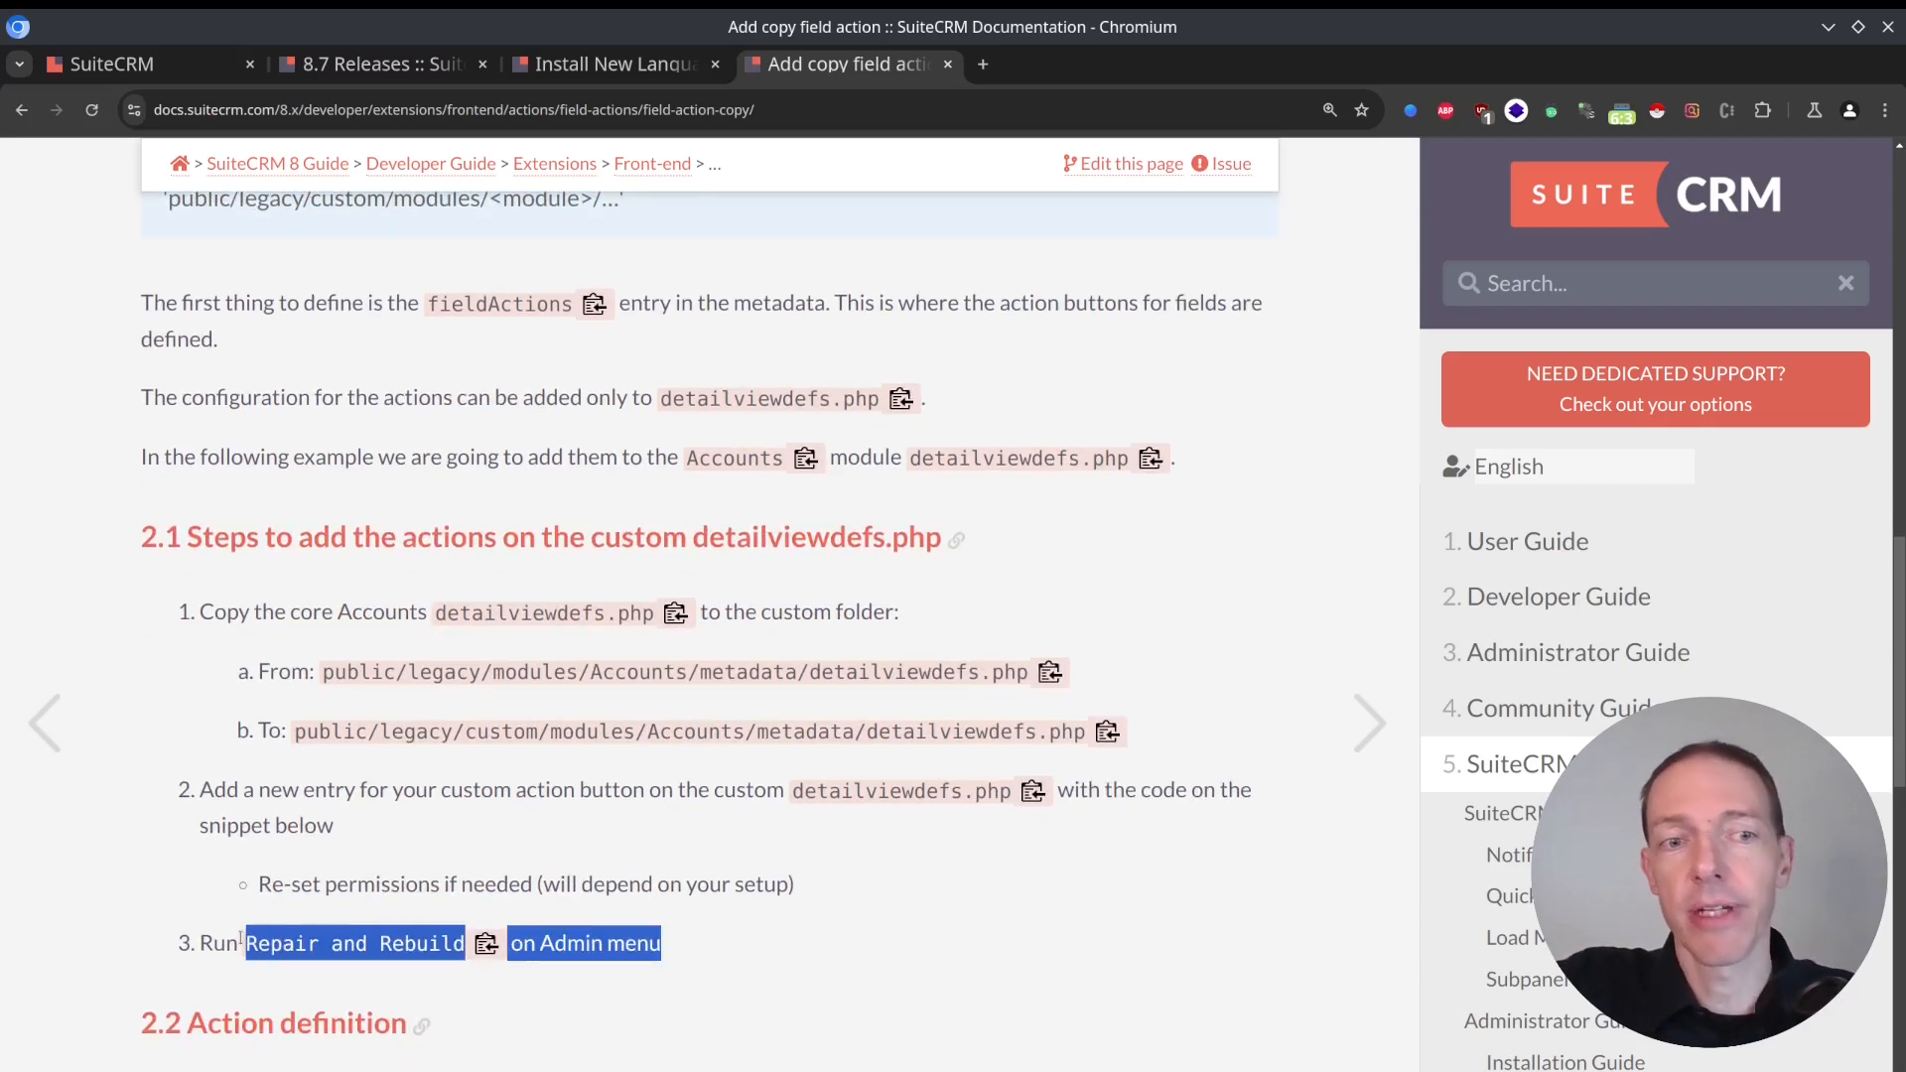
pyautogui.click(699, 945)
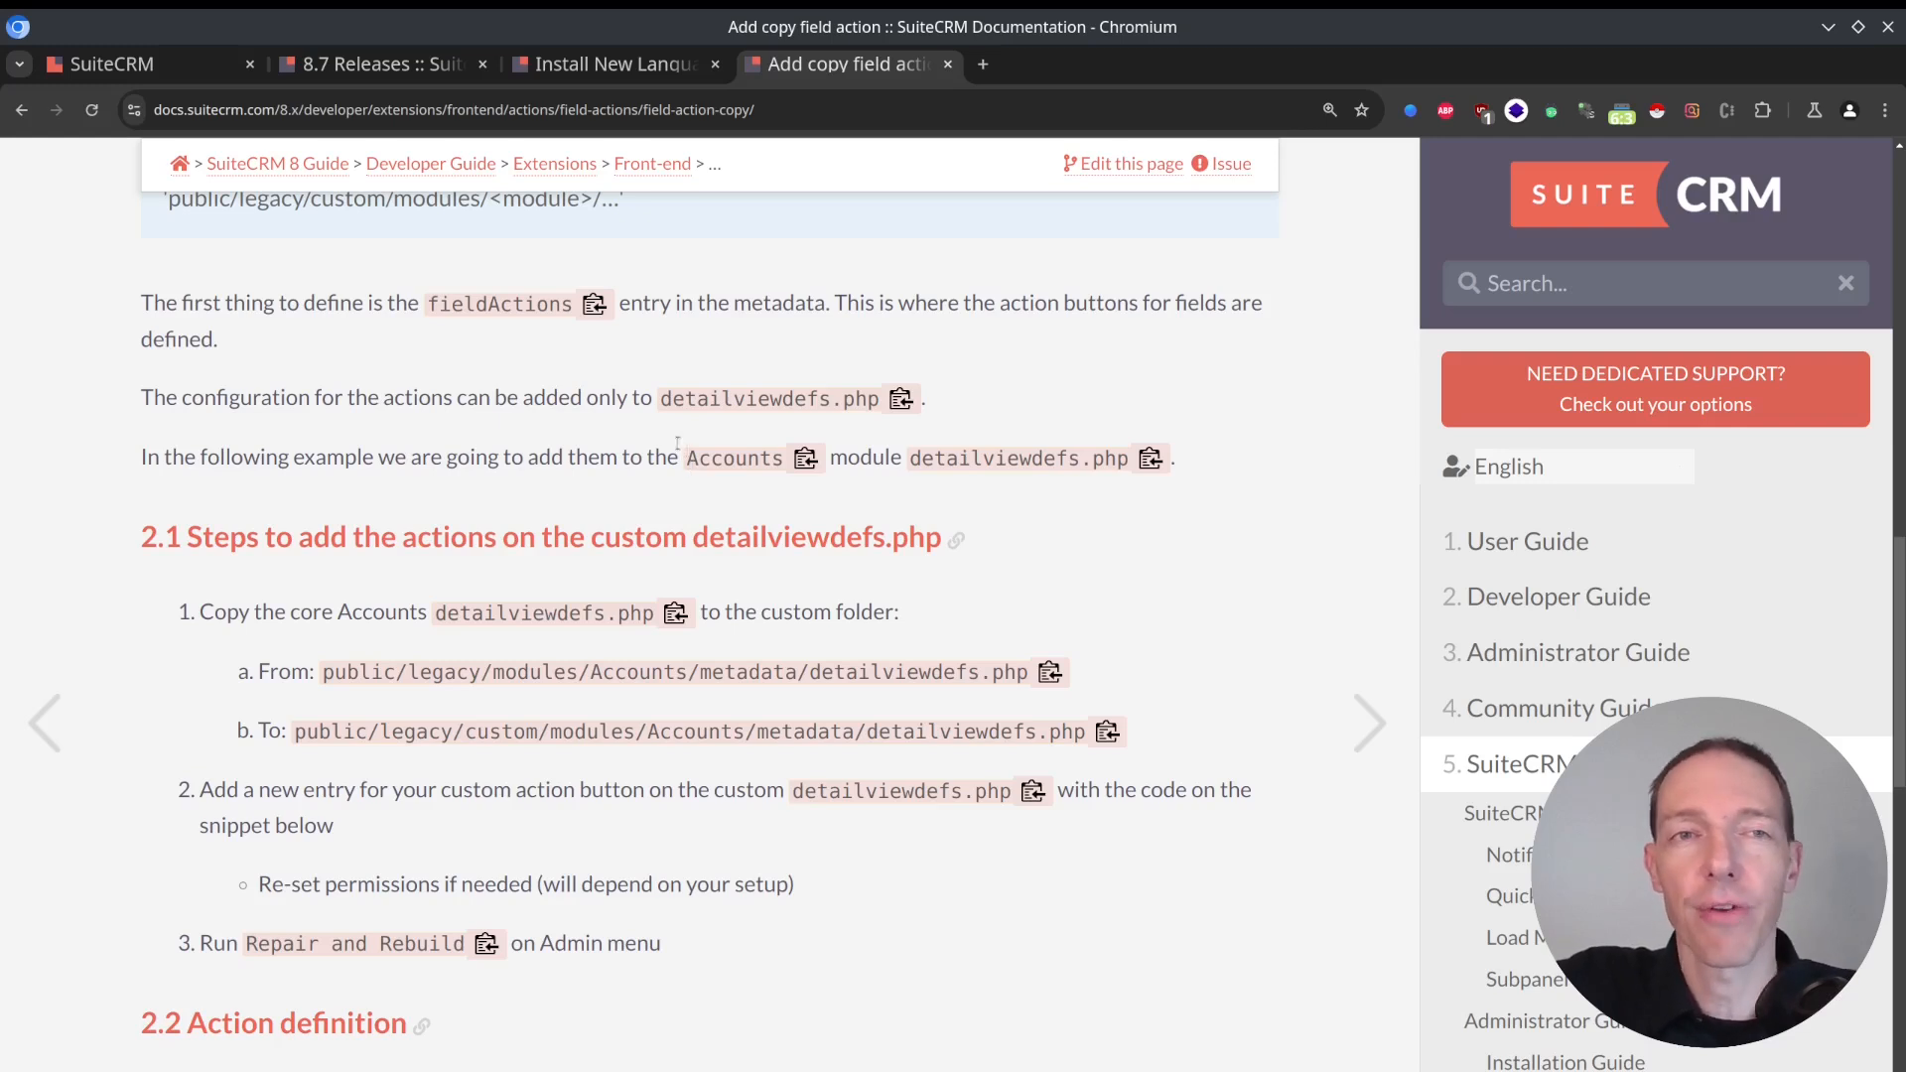
# Return to the Adding Field Actions contents, highlight the clear and copy entries, and open the Add backend calculation field action guide.
pyautogui.click(633, 68)
pyautogui.click(822, 77)
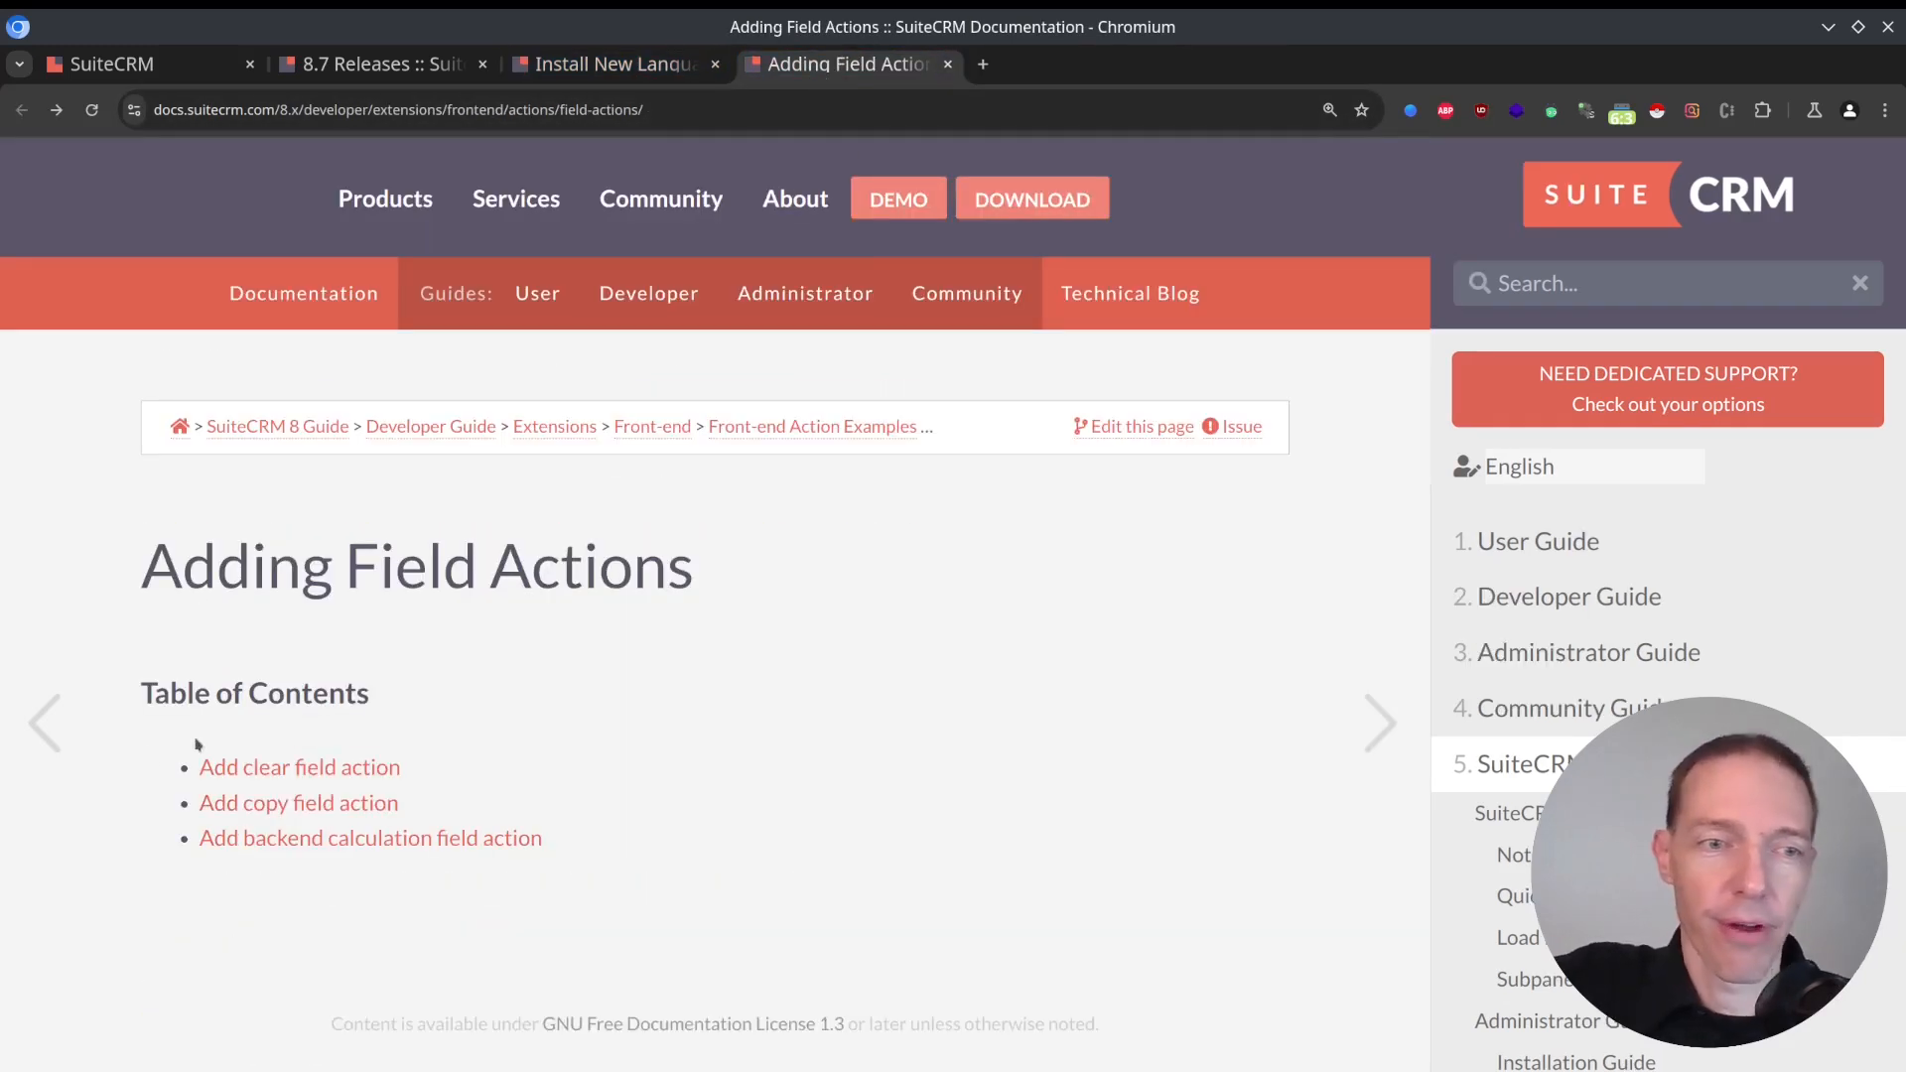
pyautogui.moveTo(121, 765); pyautogui.dragTo(185, 772)
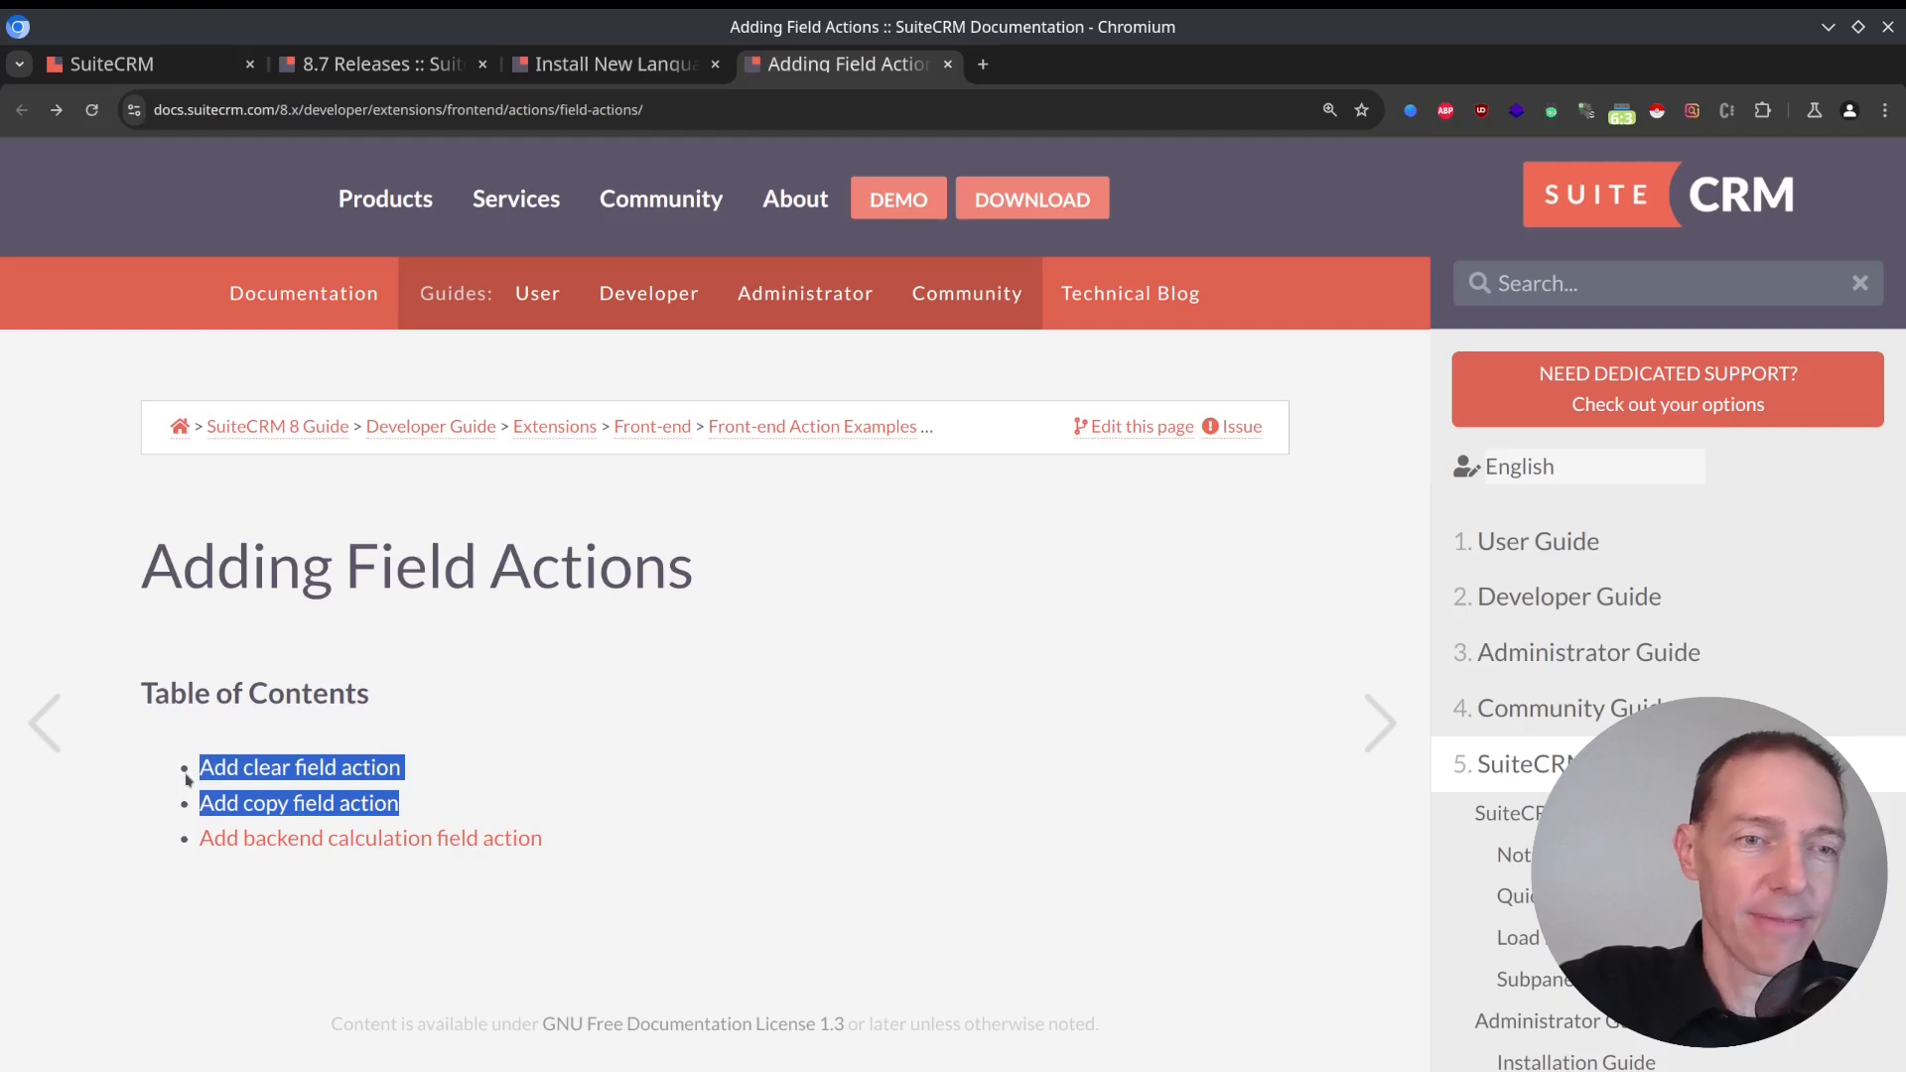
pyautogui.click(418, 845)
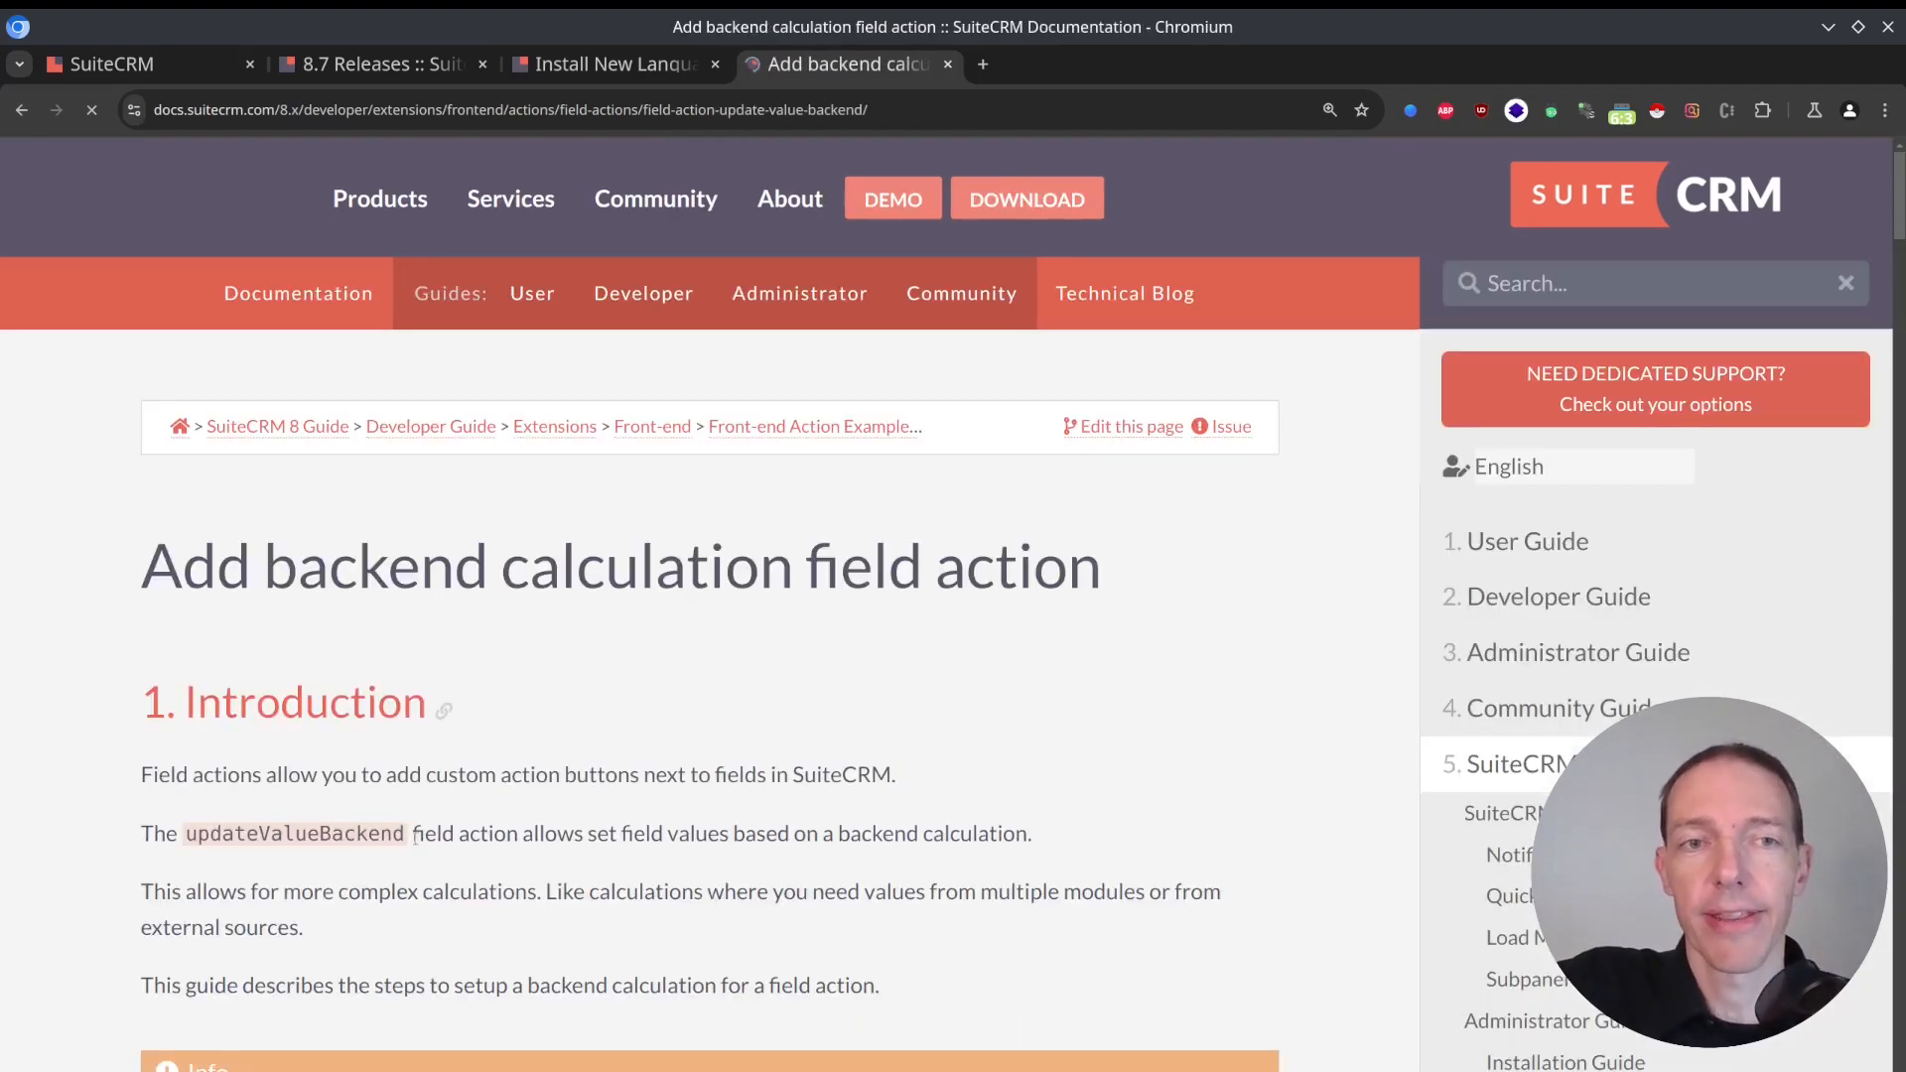
# Read the backend calculation guide's introduction, example and Action definition code, highlighting the calculateValueBackend key.
pyautogui.scroll(-1, 794, 650)
pyautogui.scroll(-9, 795, 651)
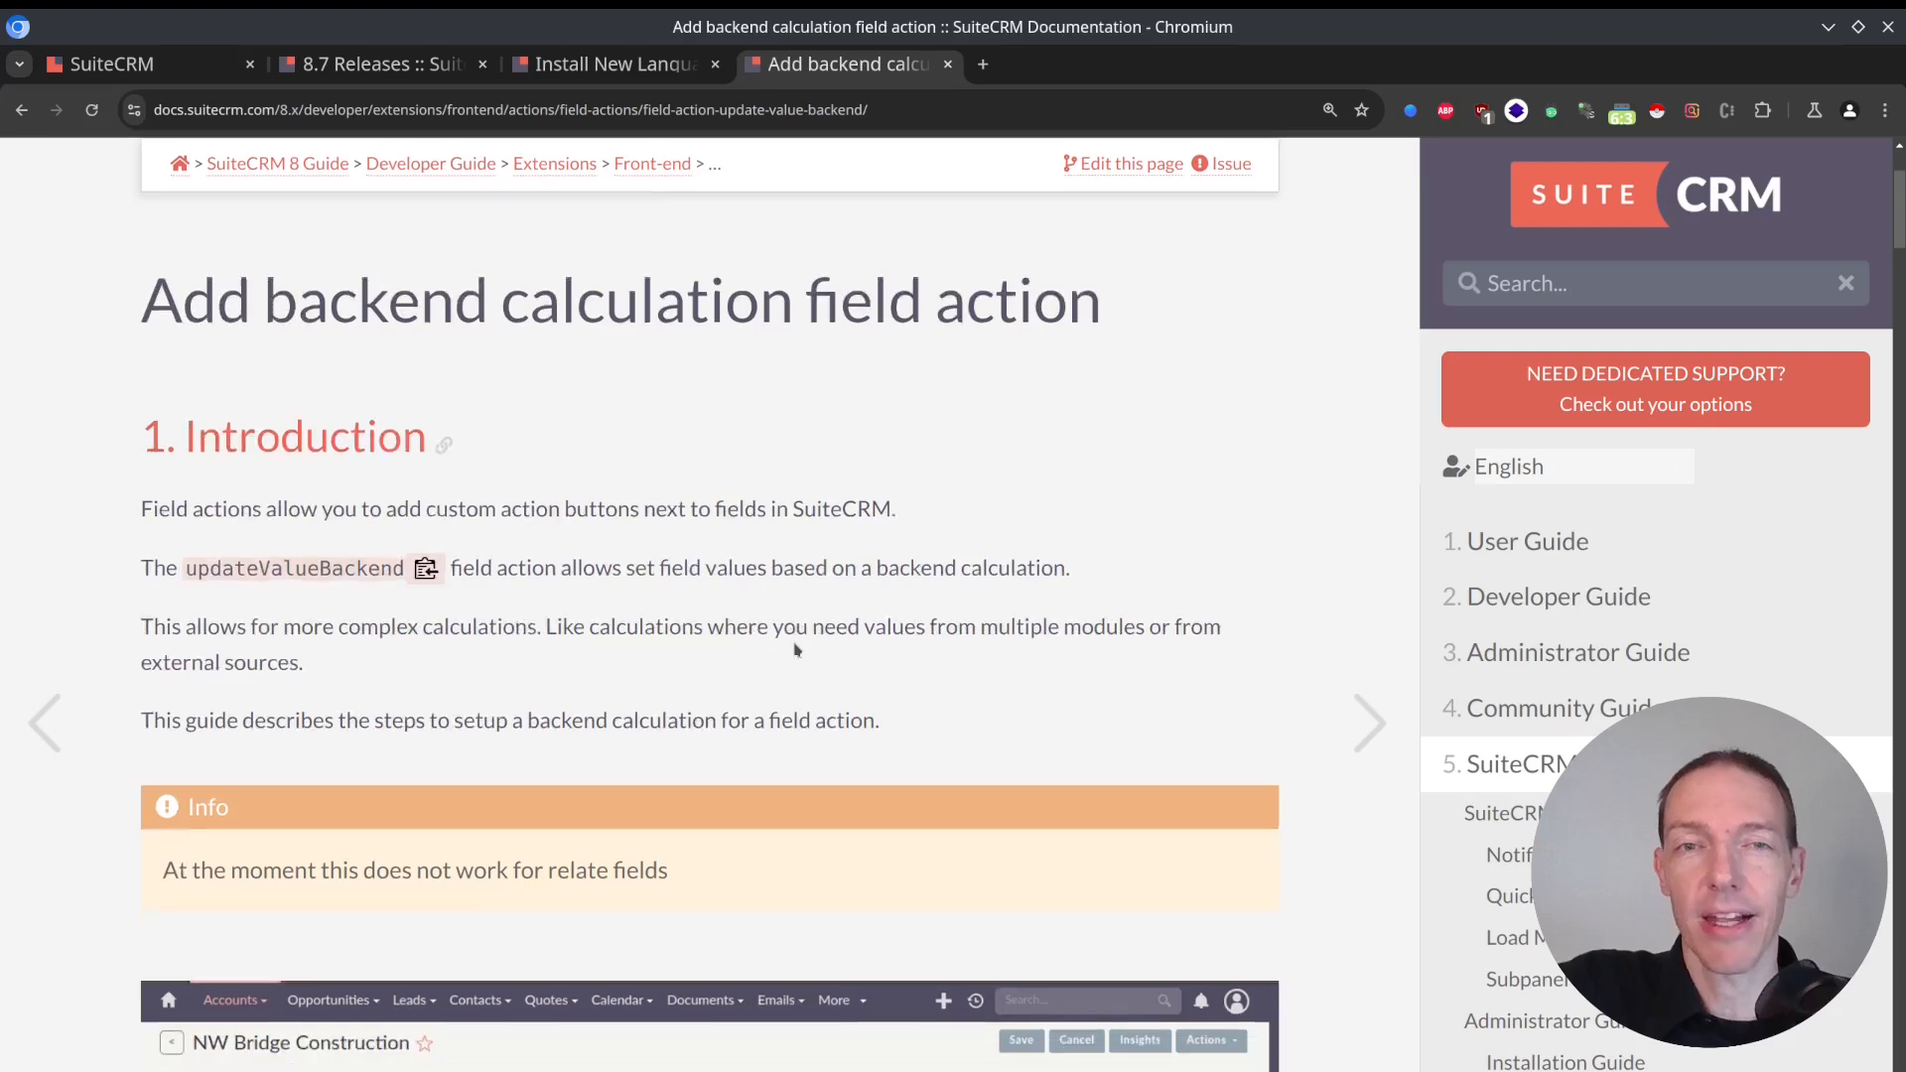
pyautogui.scroll(-1, 794, 642)
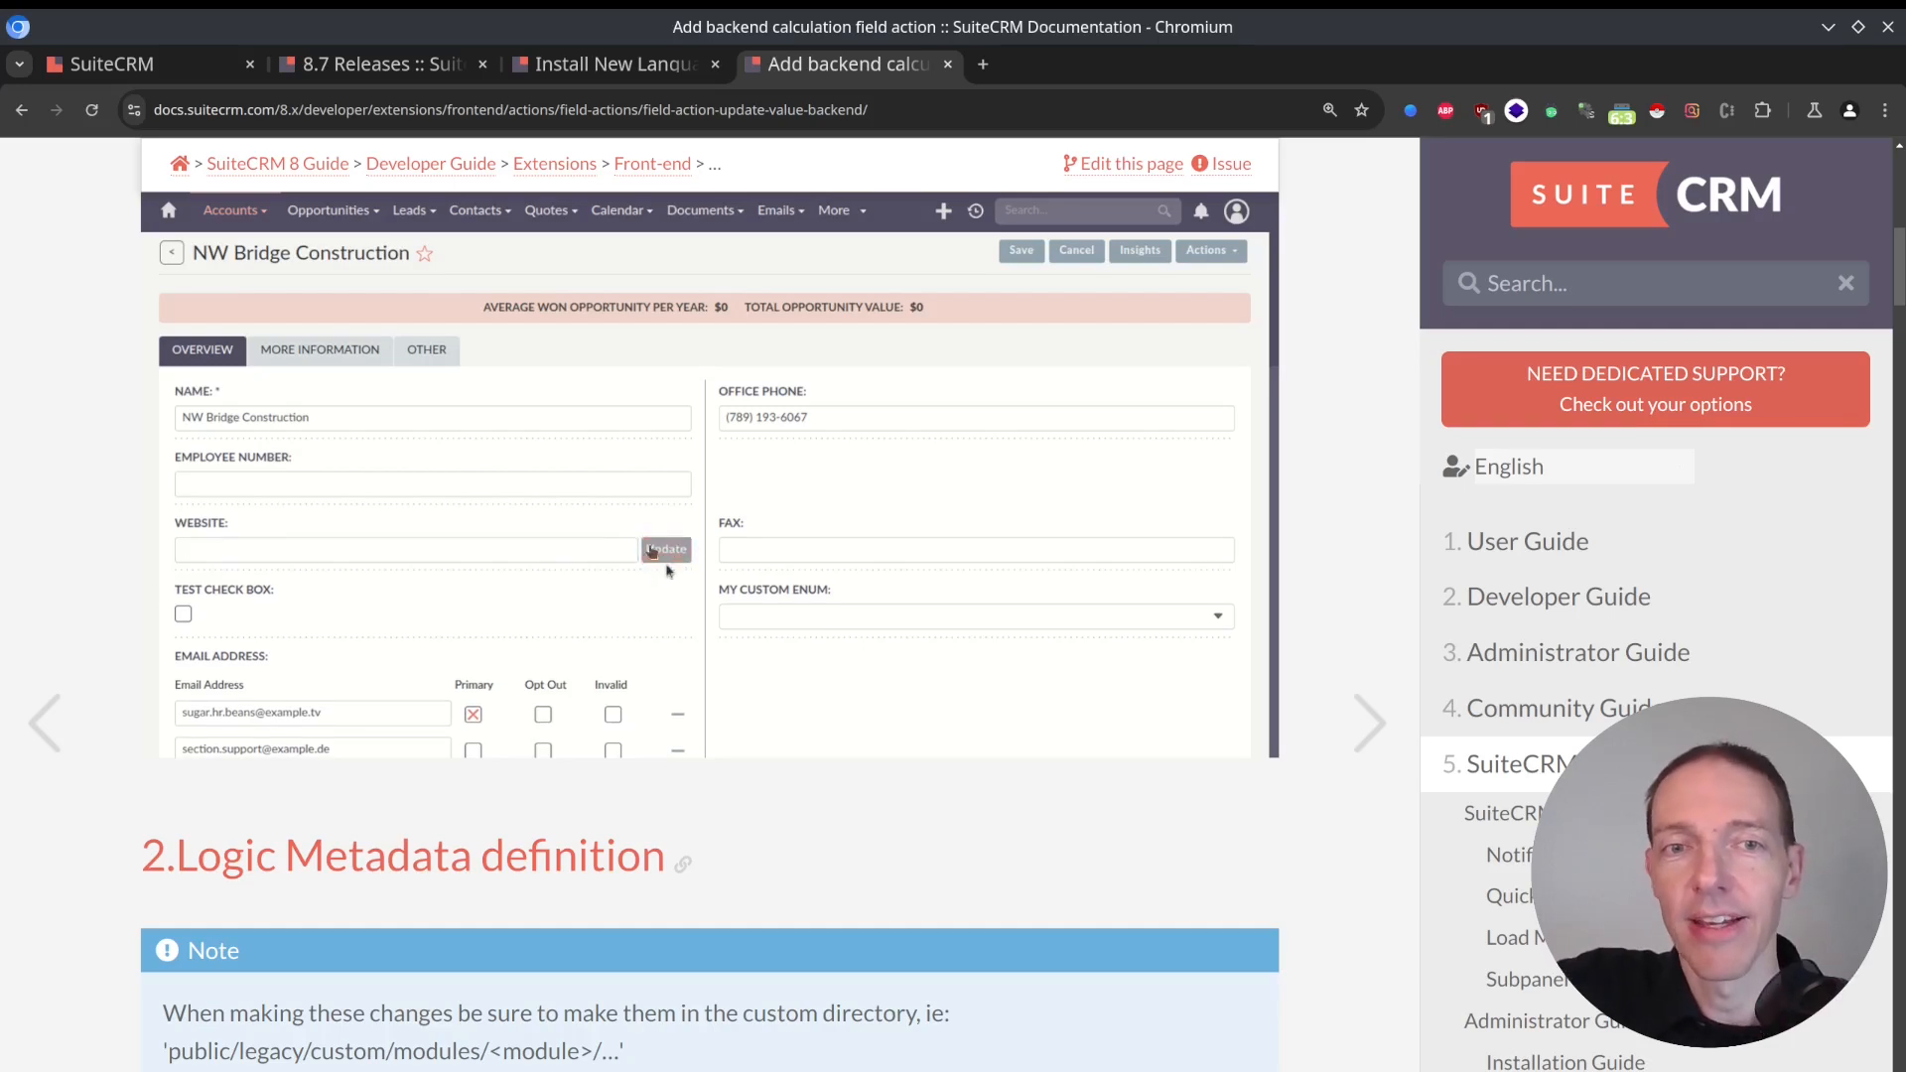
pyautogui.scroll(-15, 668, 588)
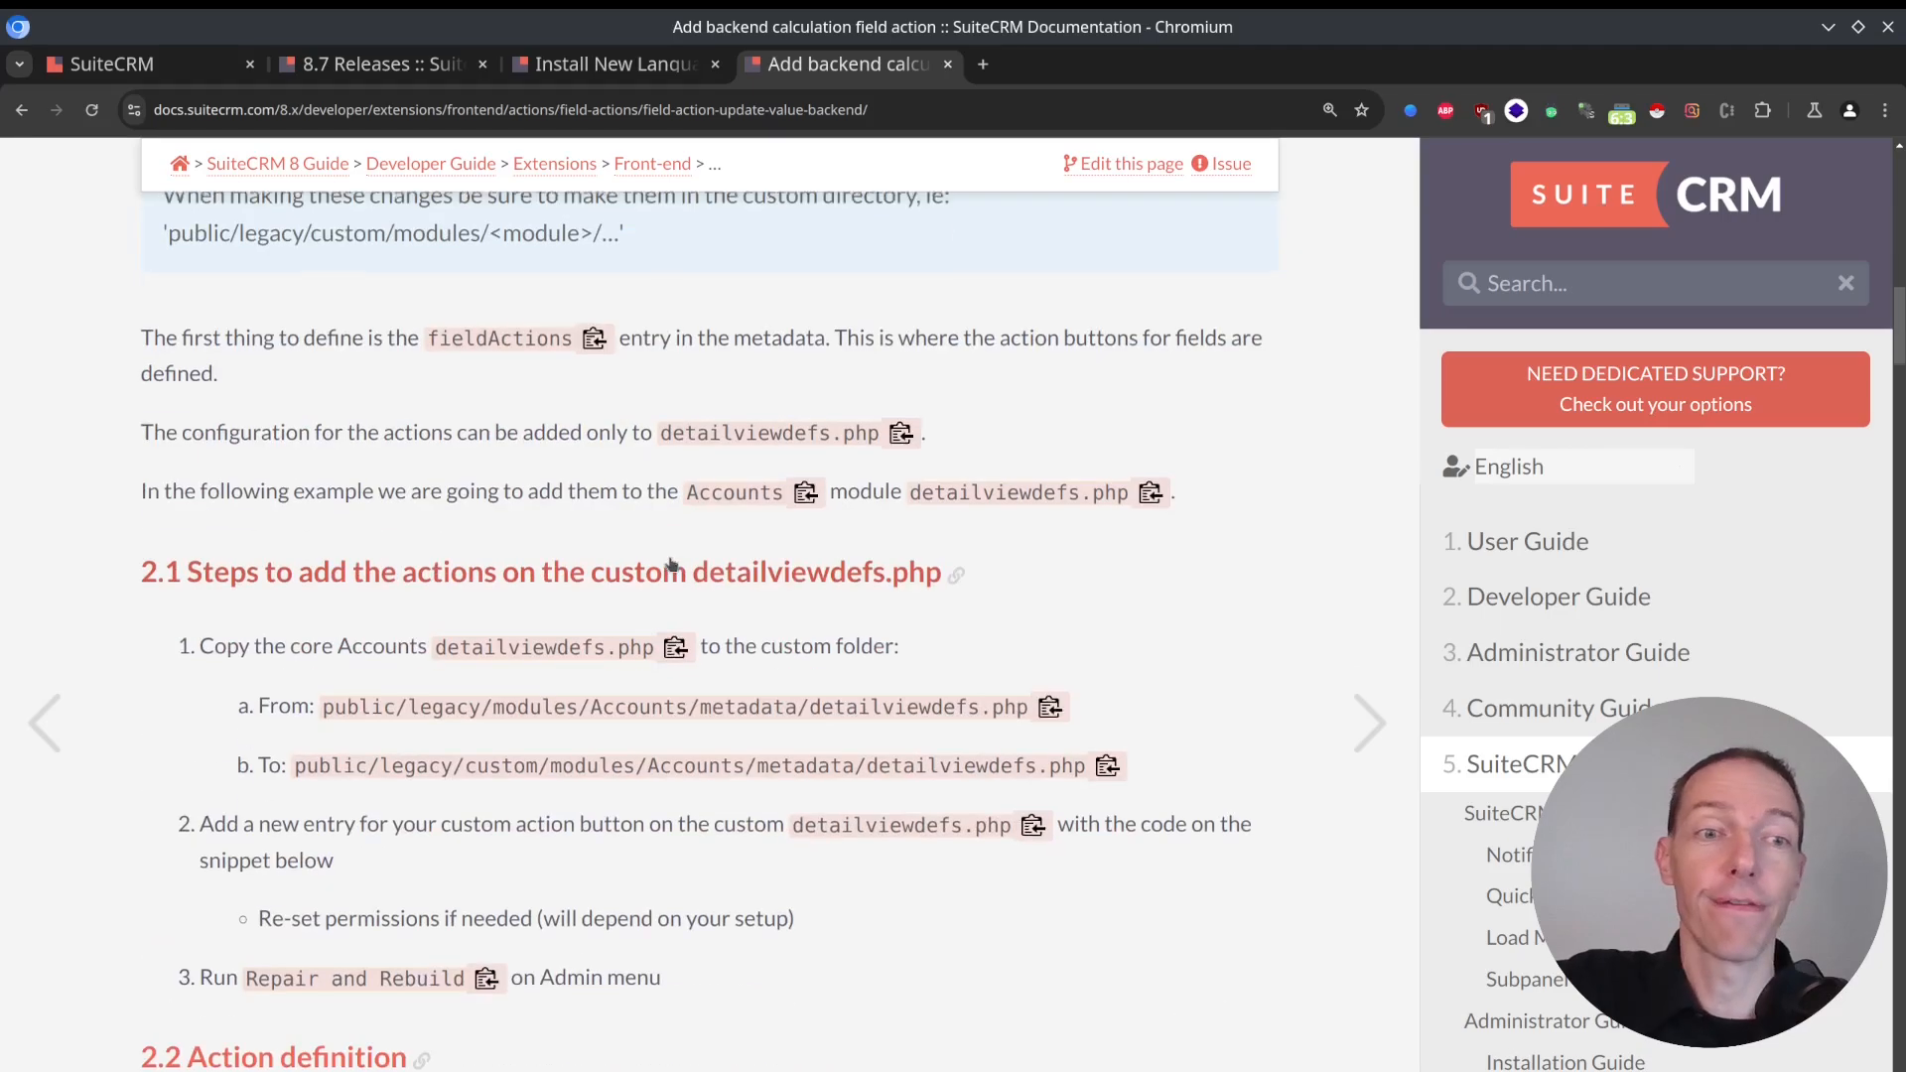
pyautogui.scroll(-20, 682, 576)
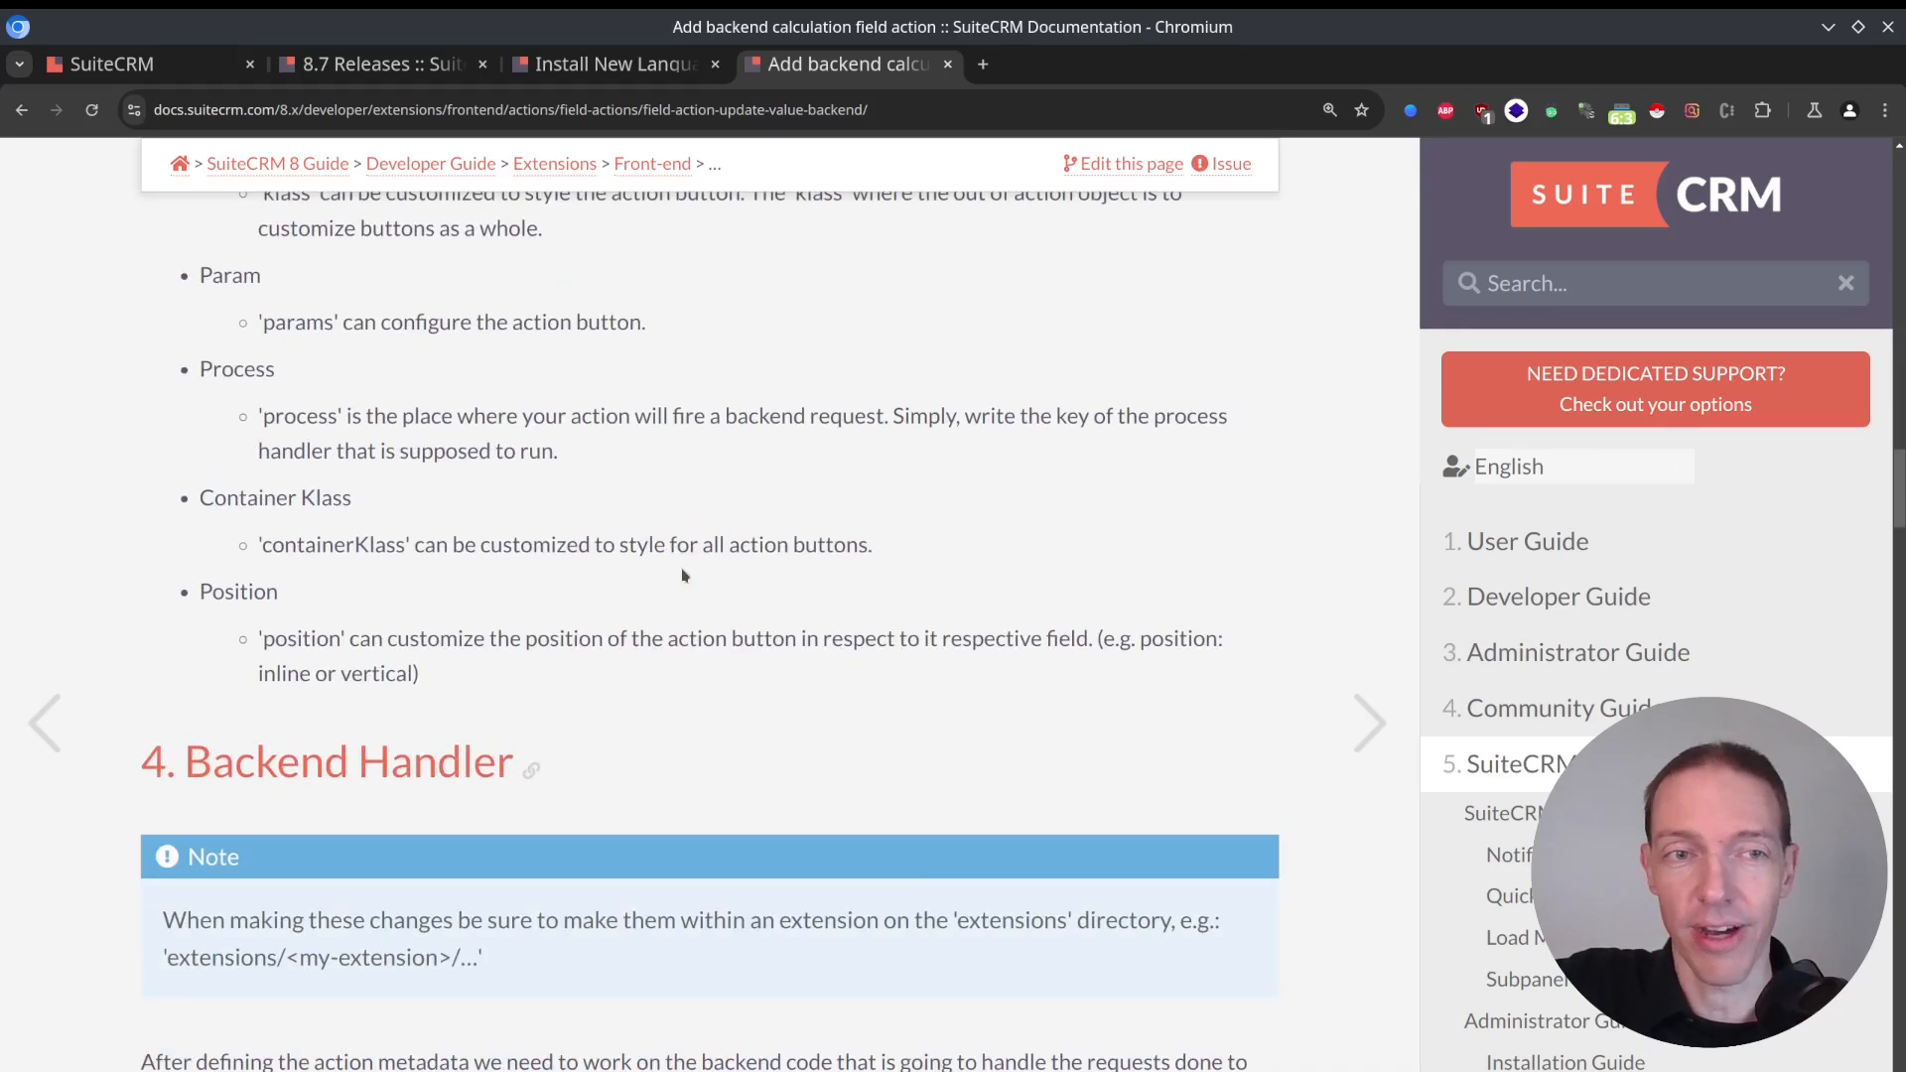
pyautogui.scroll(15, 685, 562)
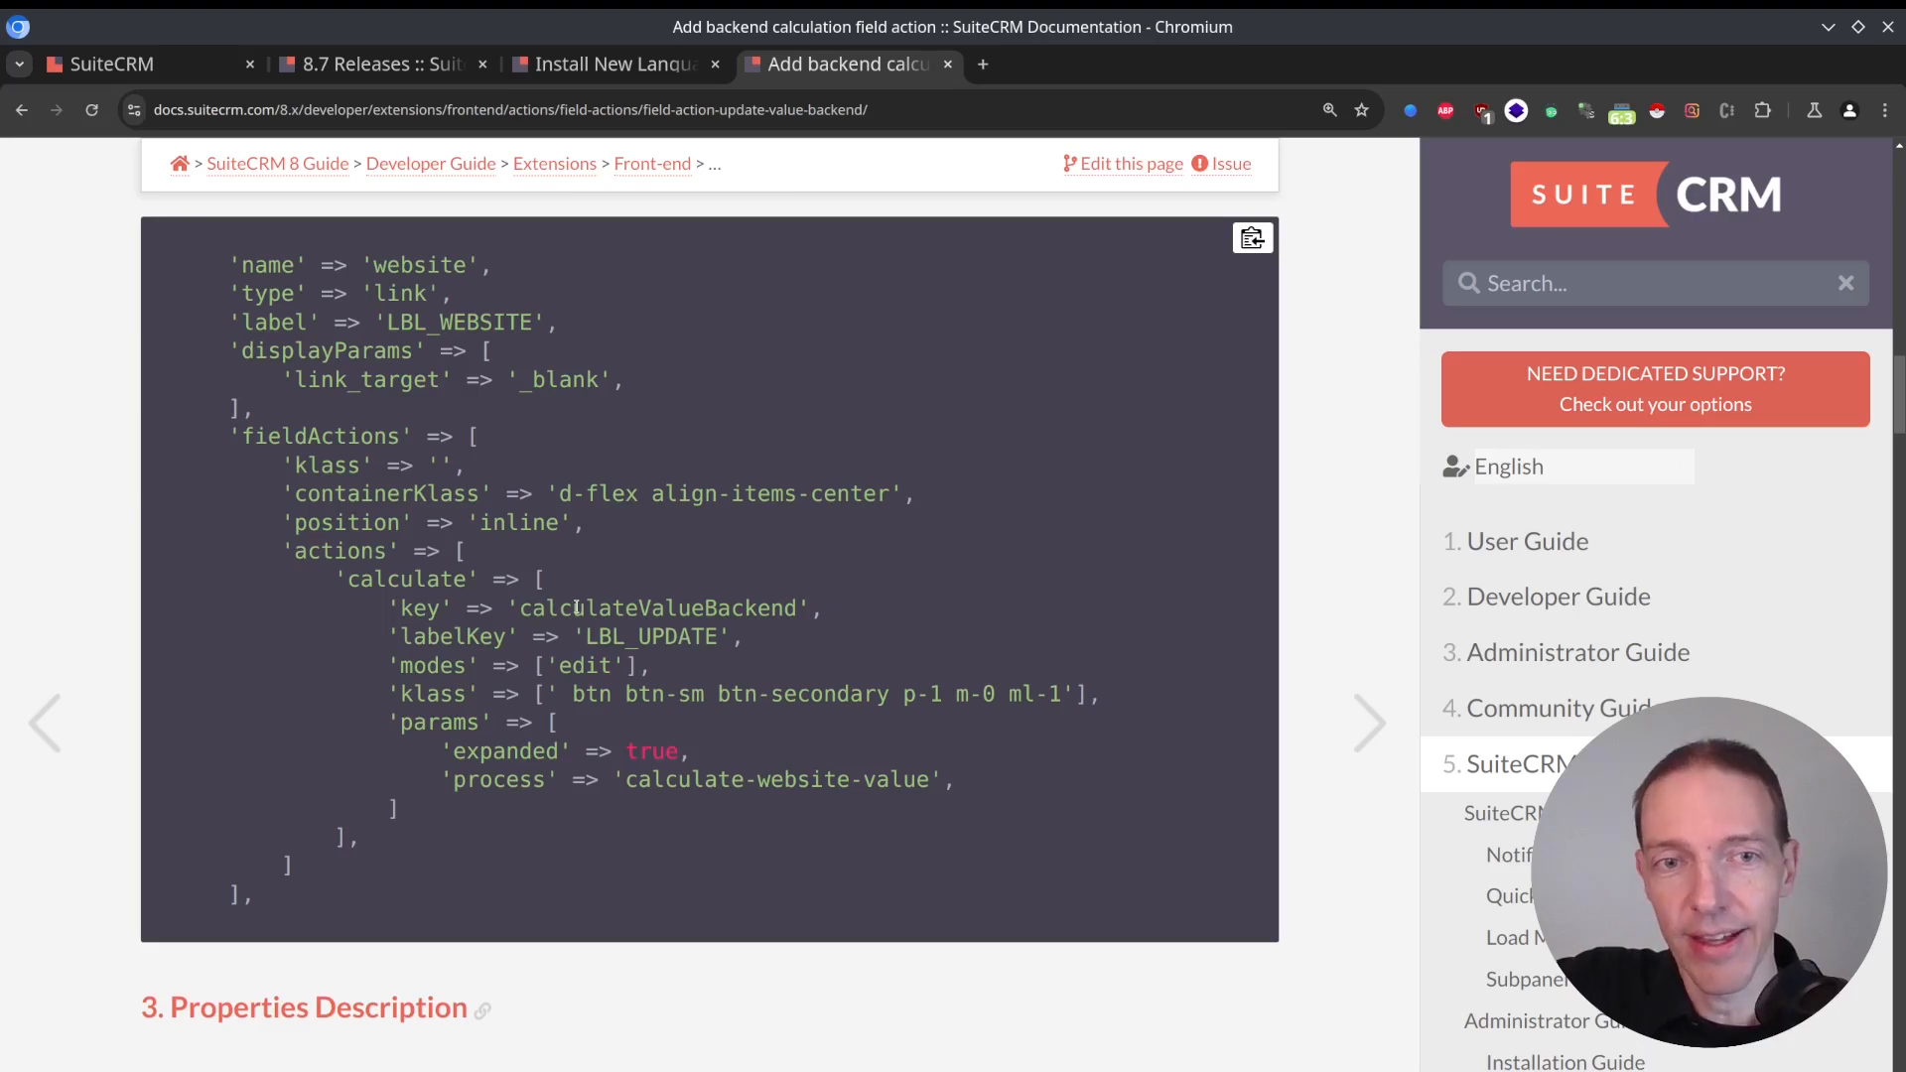
pyautogui.doubleClick(576, 607)
pyautogui.click(816, 636)
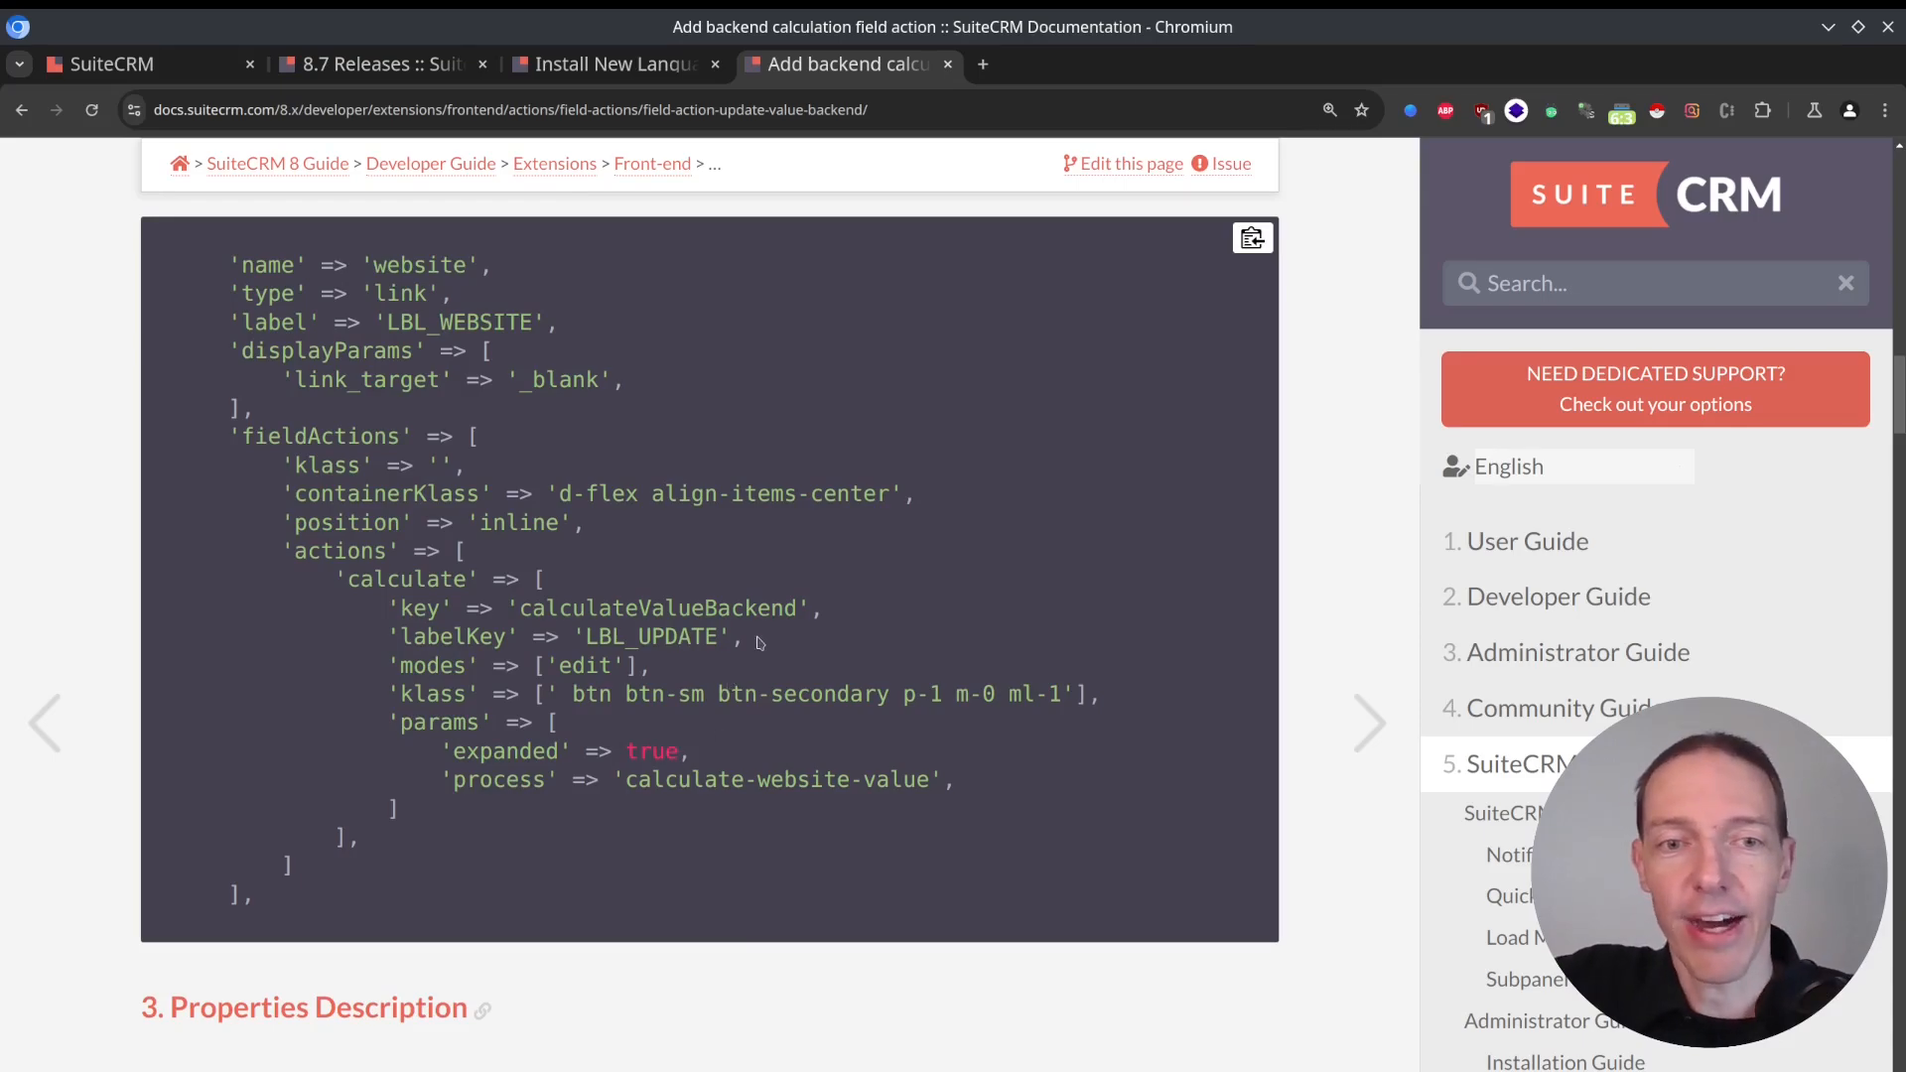
# Examine the Backend Handler section, covering the CalculateWebsiteValue.php setup, the process handler code and the run() method description.
pyautogui.scroll(-20, 760, 642)
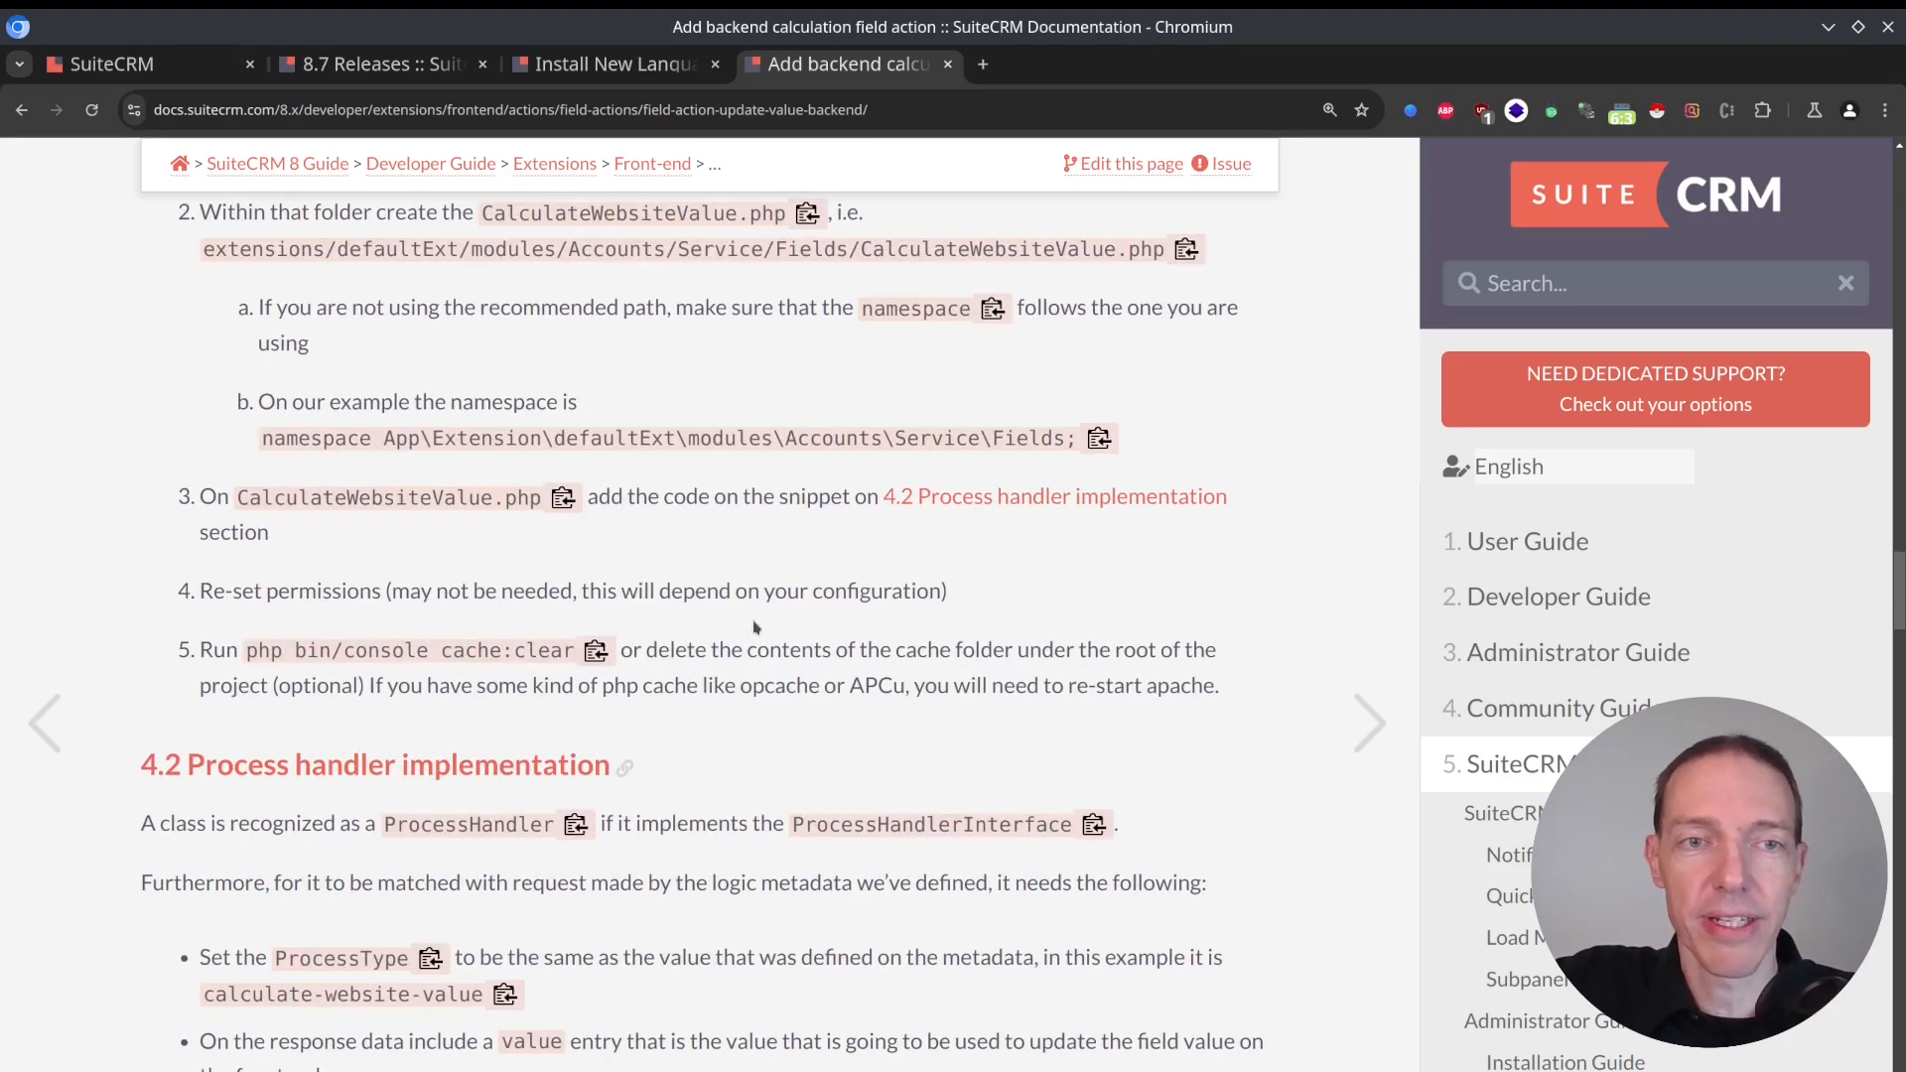
pyautogui.scroll(-20, 756, 628)
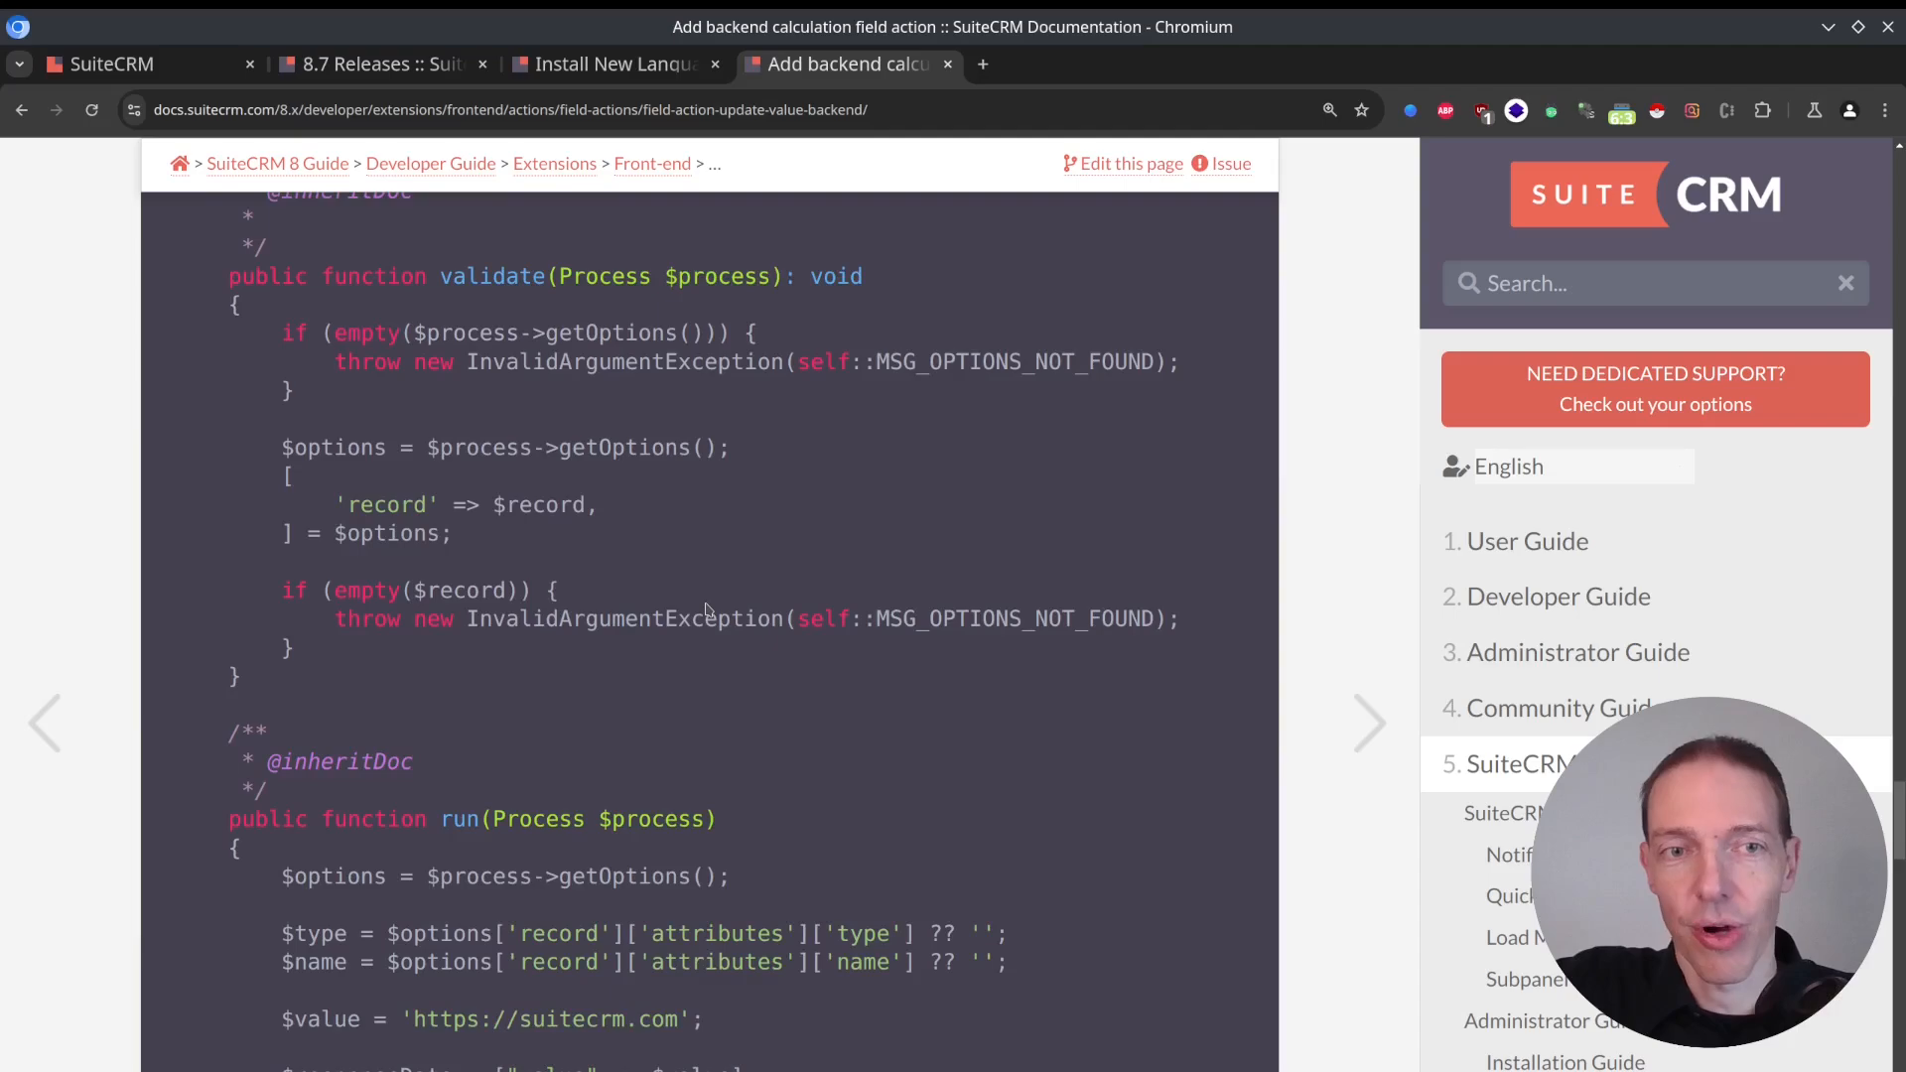
pyautogui.scroll(-20, 707, 610)
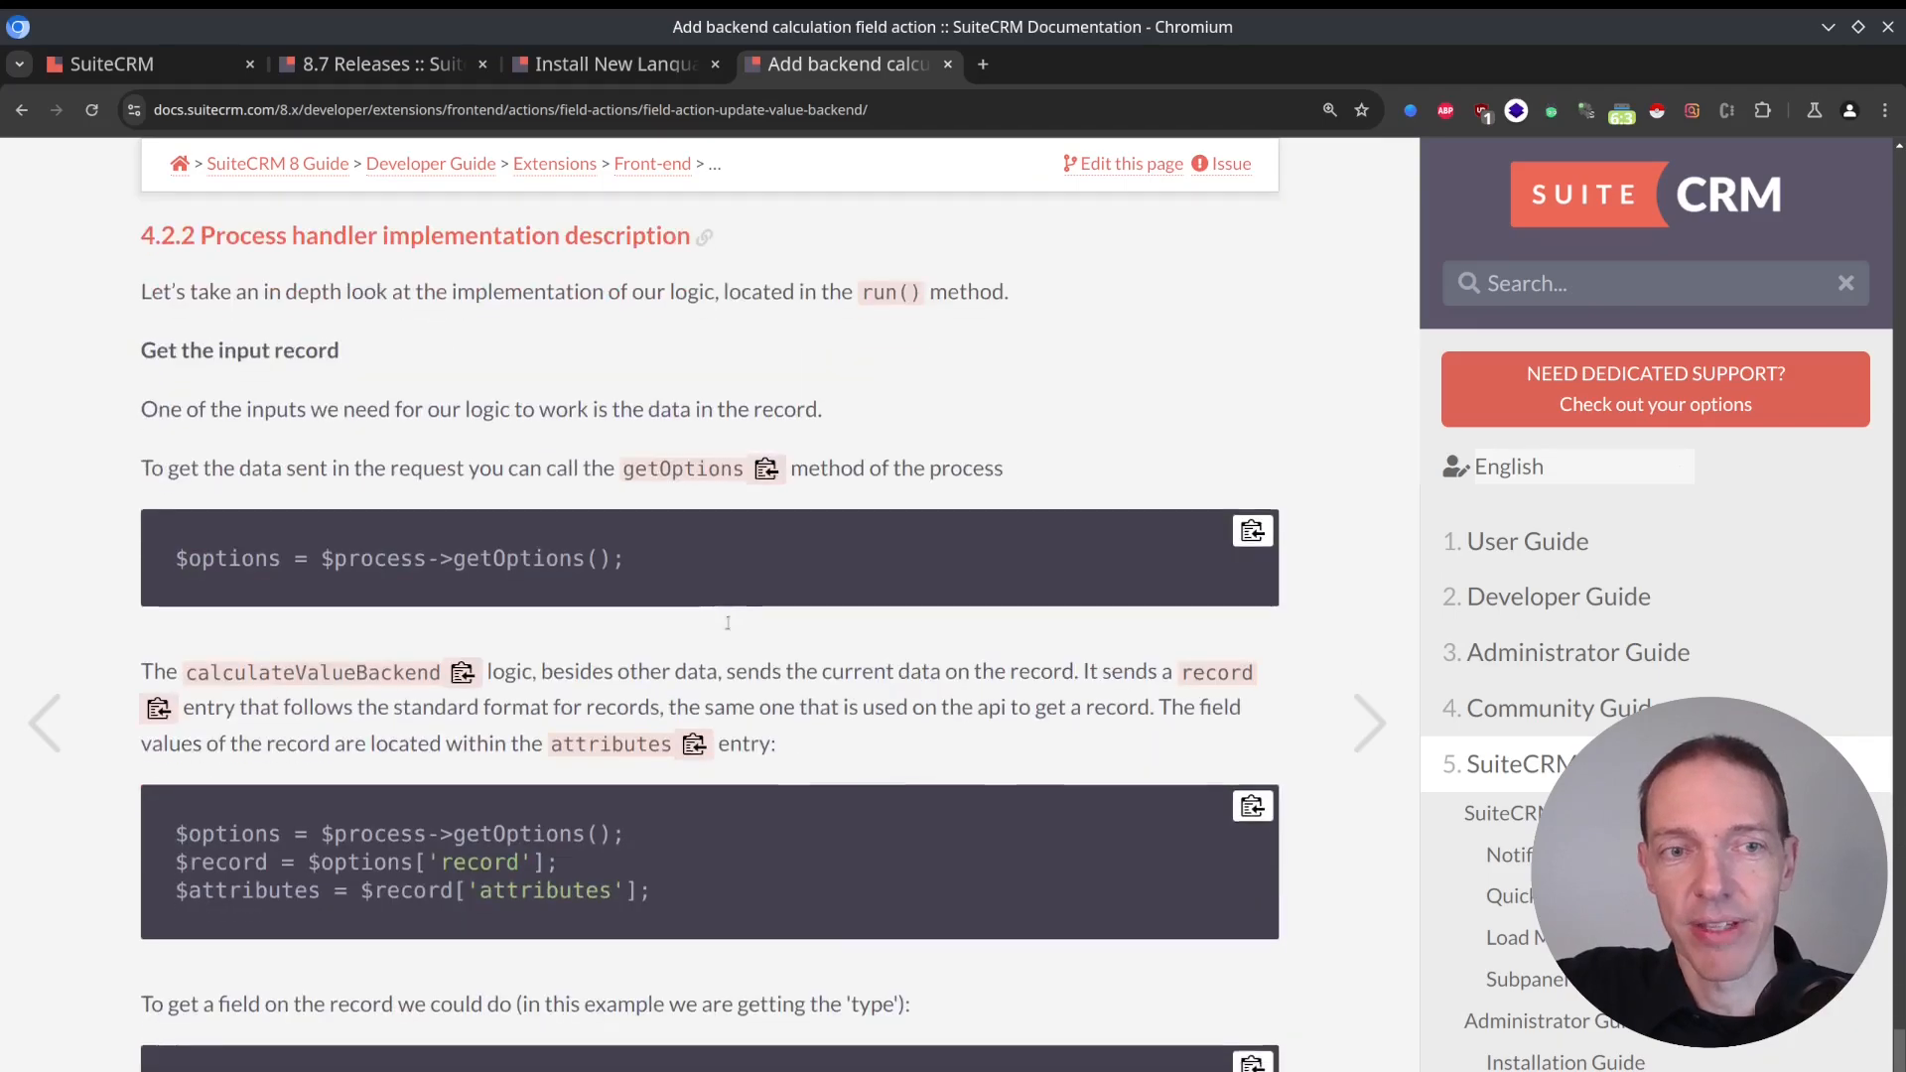
pyautogui.scroll(-10, 727, 622)
pyautogui.scroll(15, 717, 625)
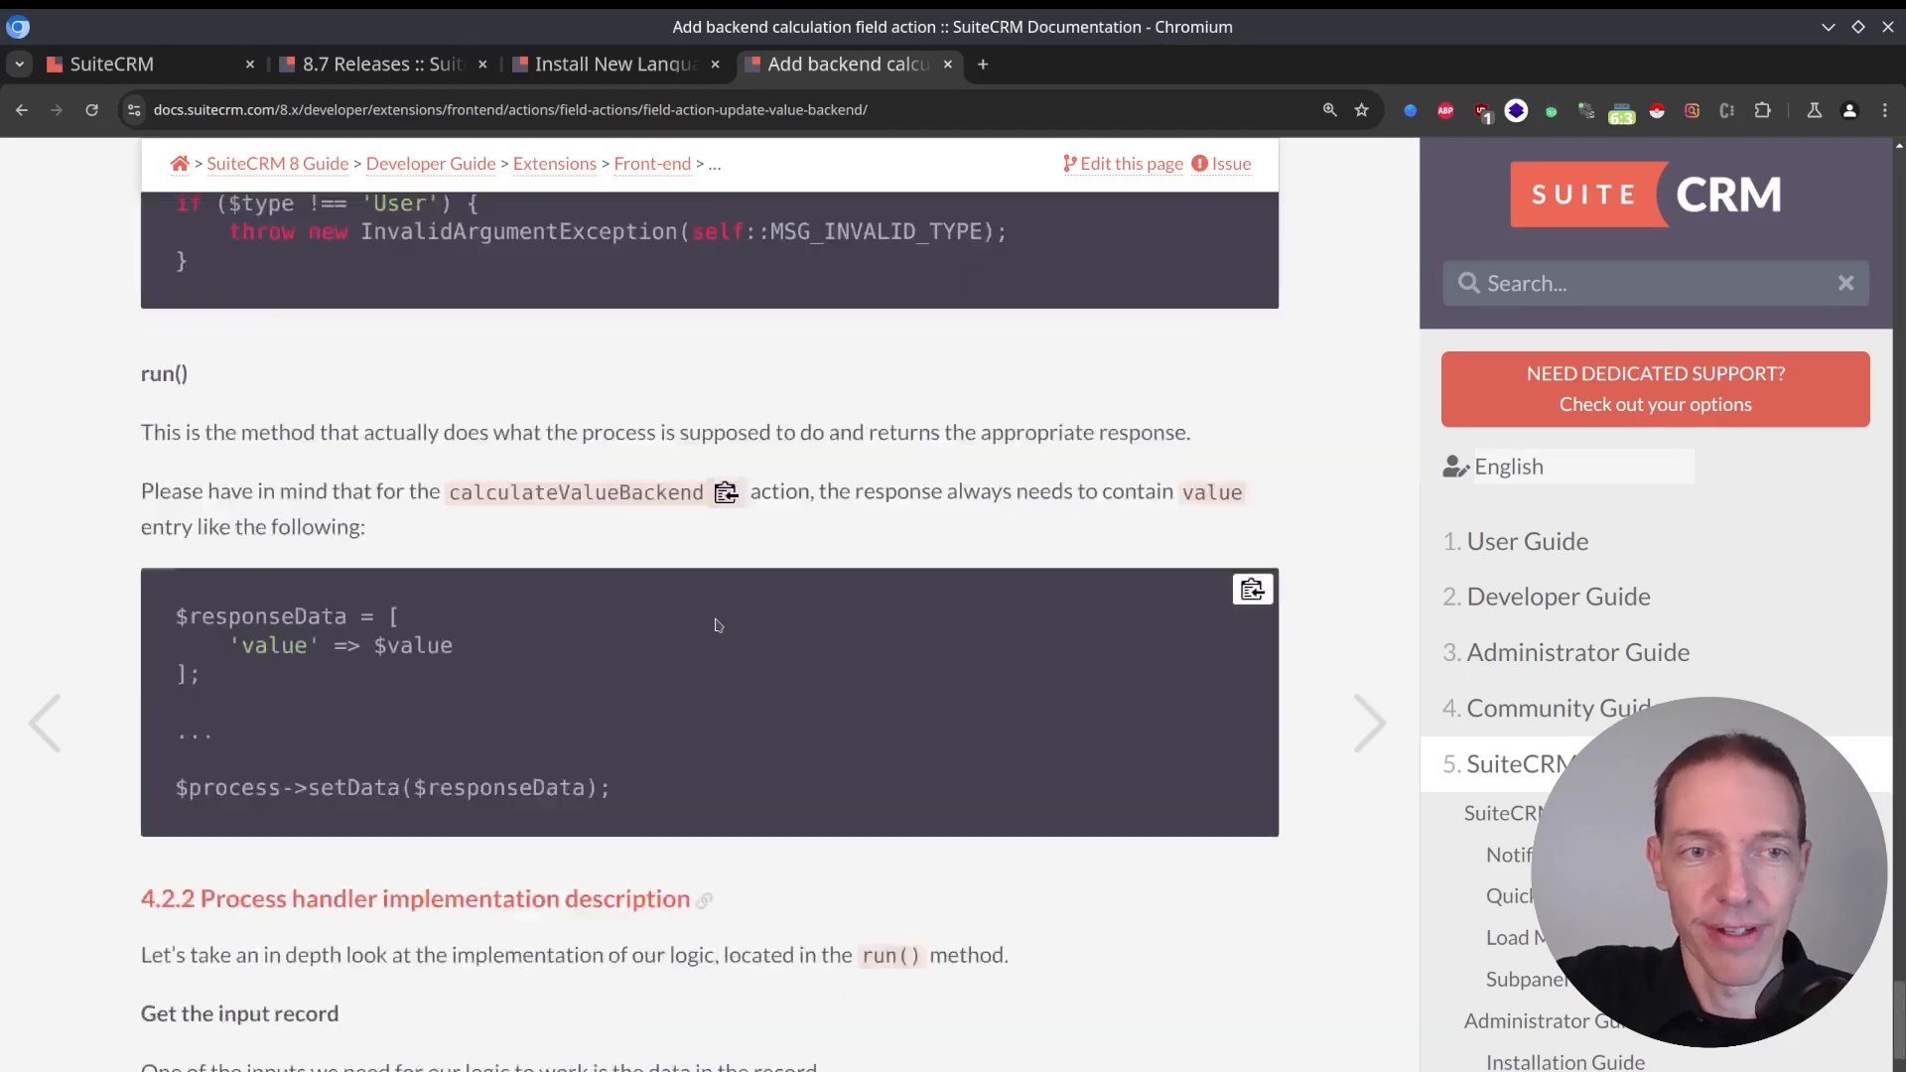
# Go back through the backend calculation guide to the example showing the Update action beside the Website field.
pyautogui.scroll(20, 717, 624)
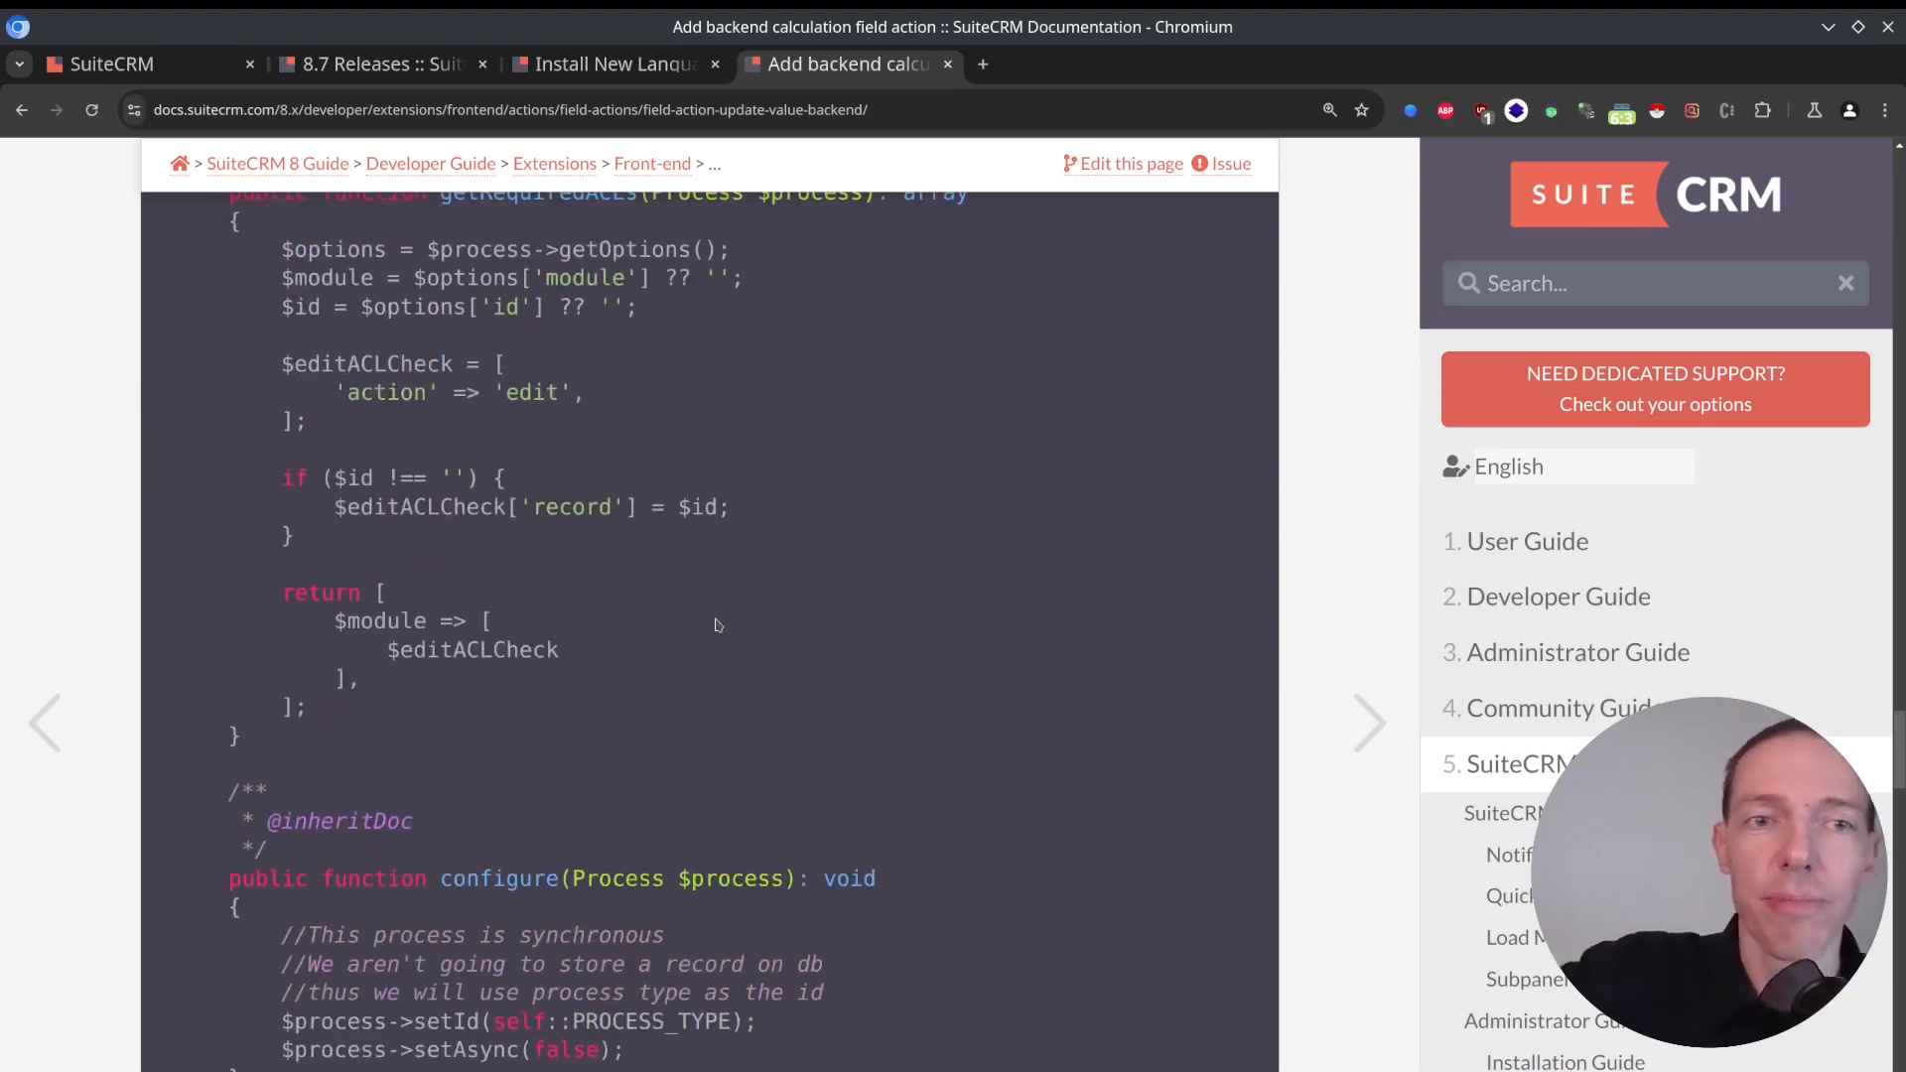
pyautogui.scroll(20, 718, 625)
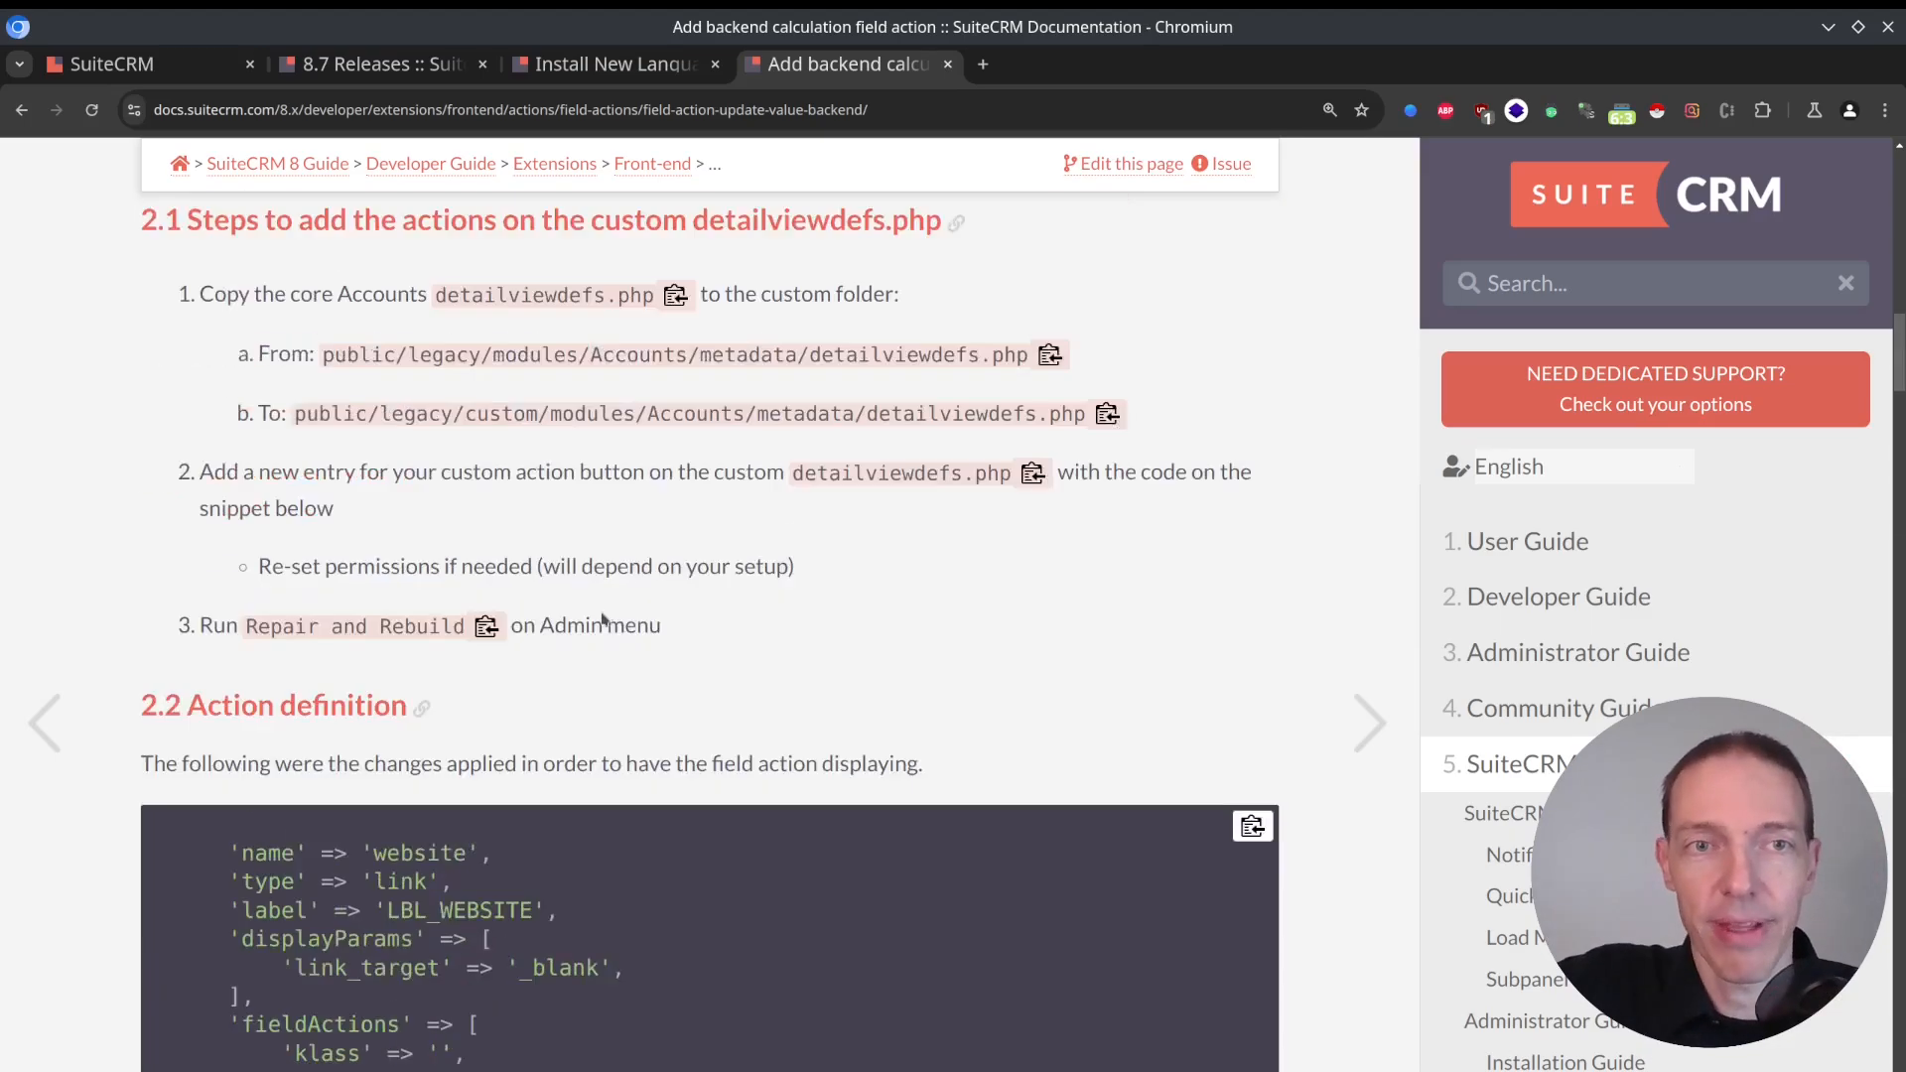
pyautogui.scroll(7, 604, 617)
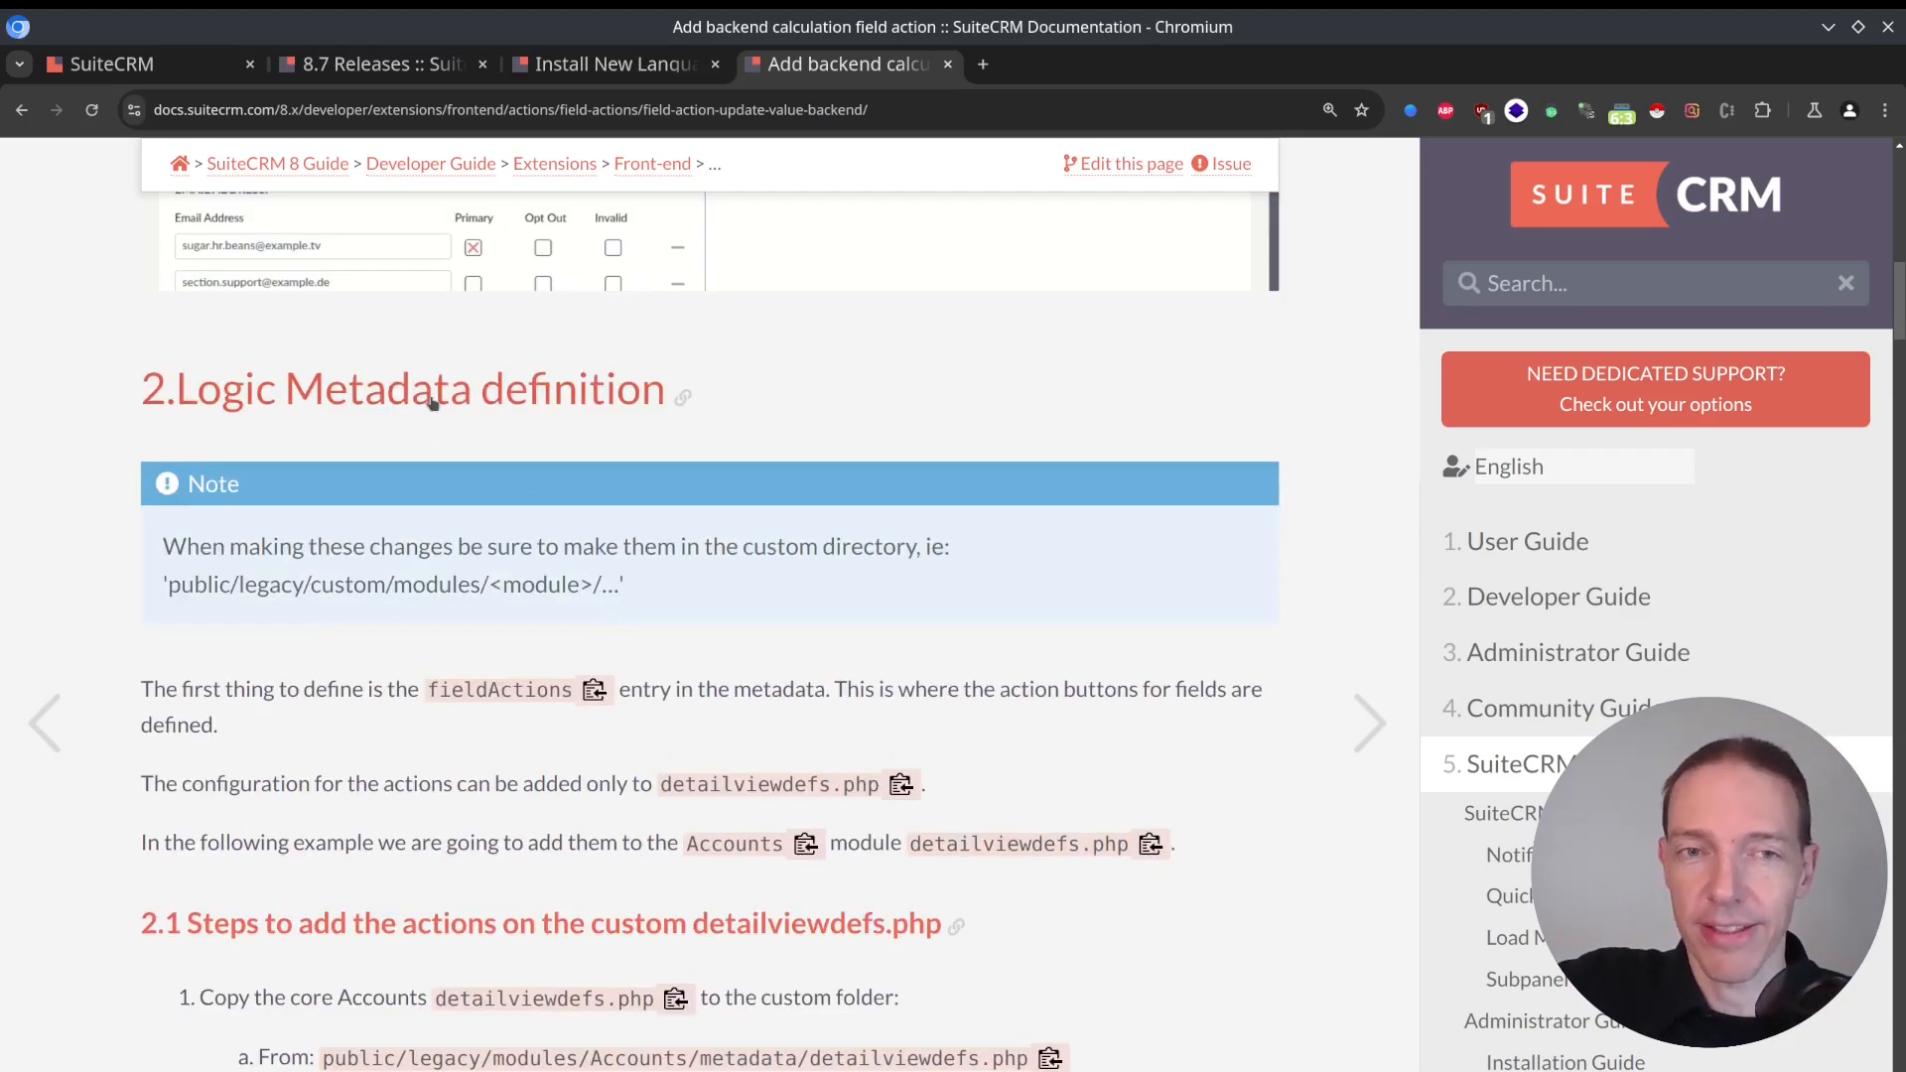
pyautogui.scroll(7, 547, 398)
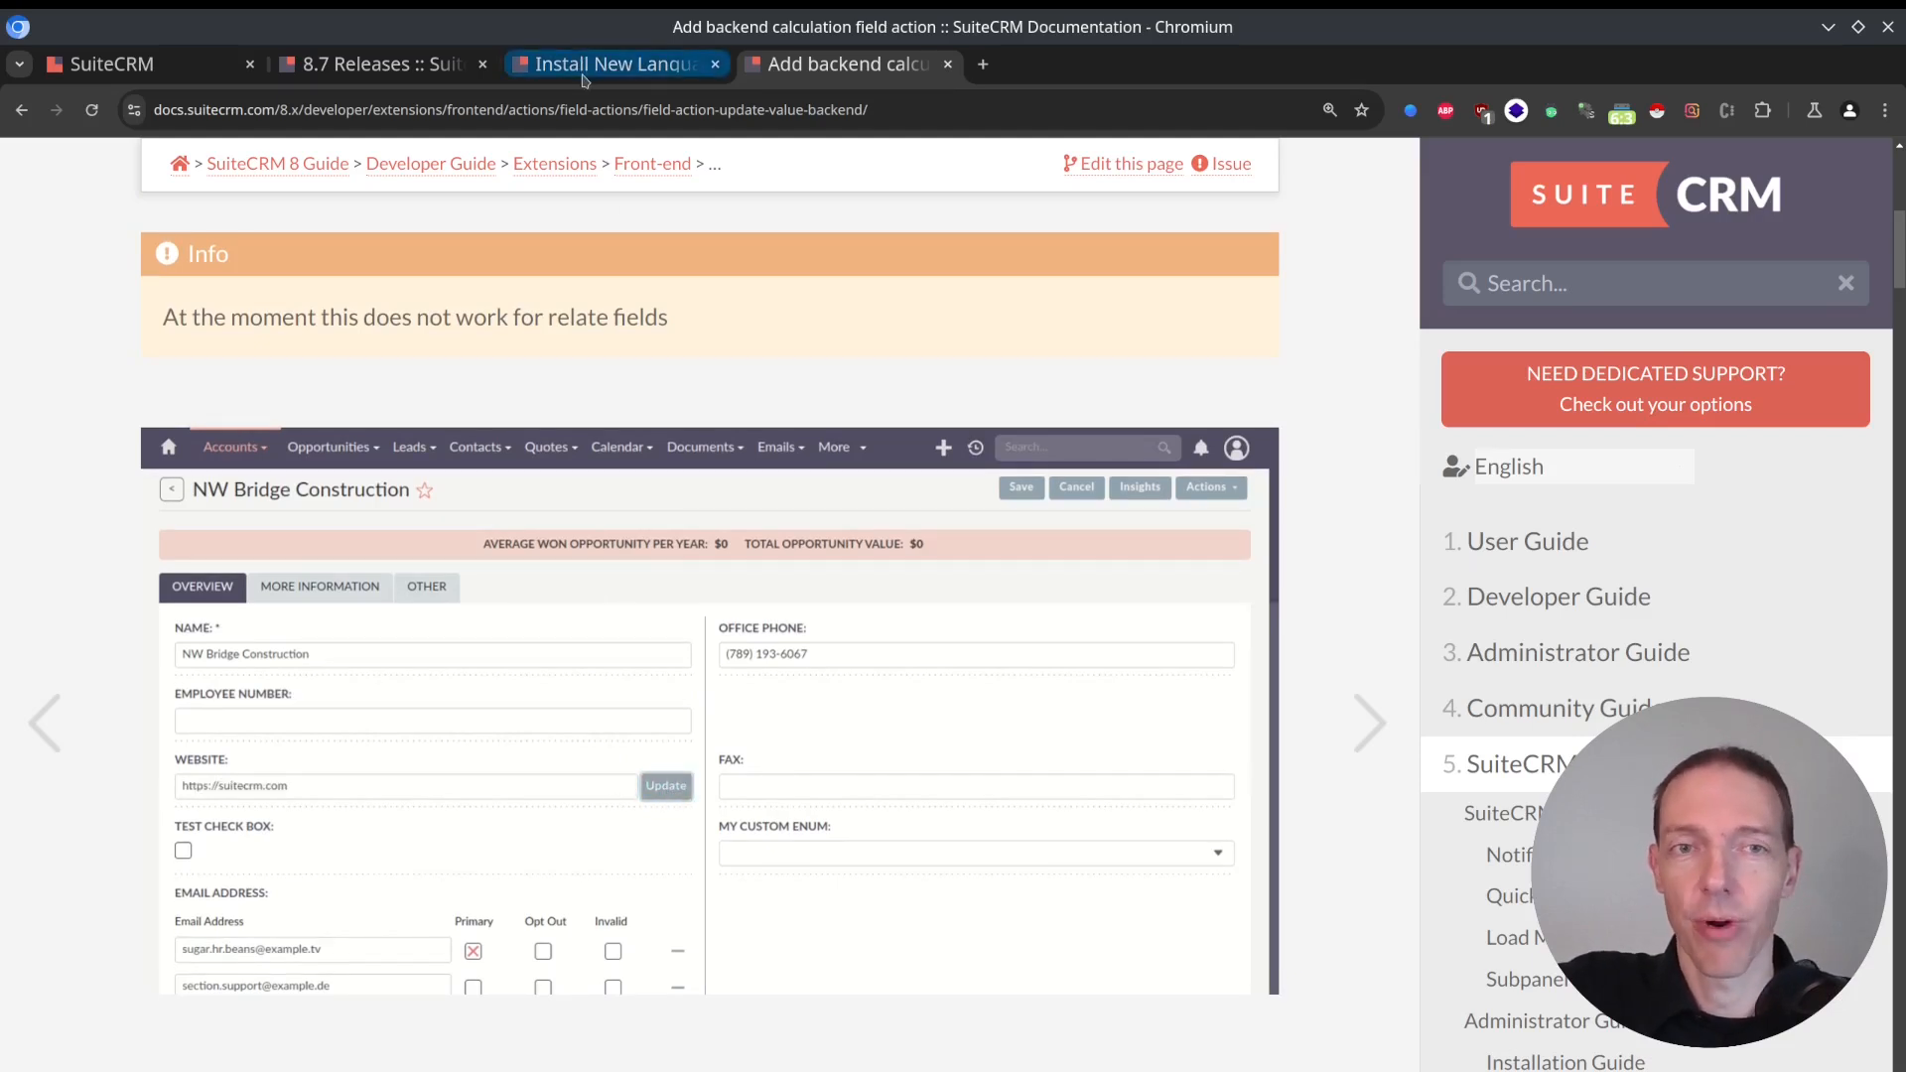
# Check the documentation and enhancements in the 8.7 release notes, and leave the open lead in SuiteCRM for the home dashboard.
pyautogui.click(388, 65)
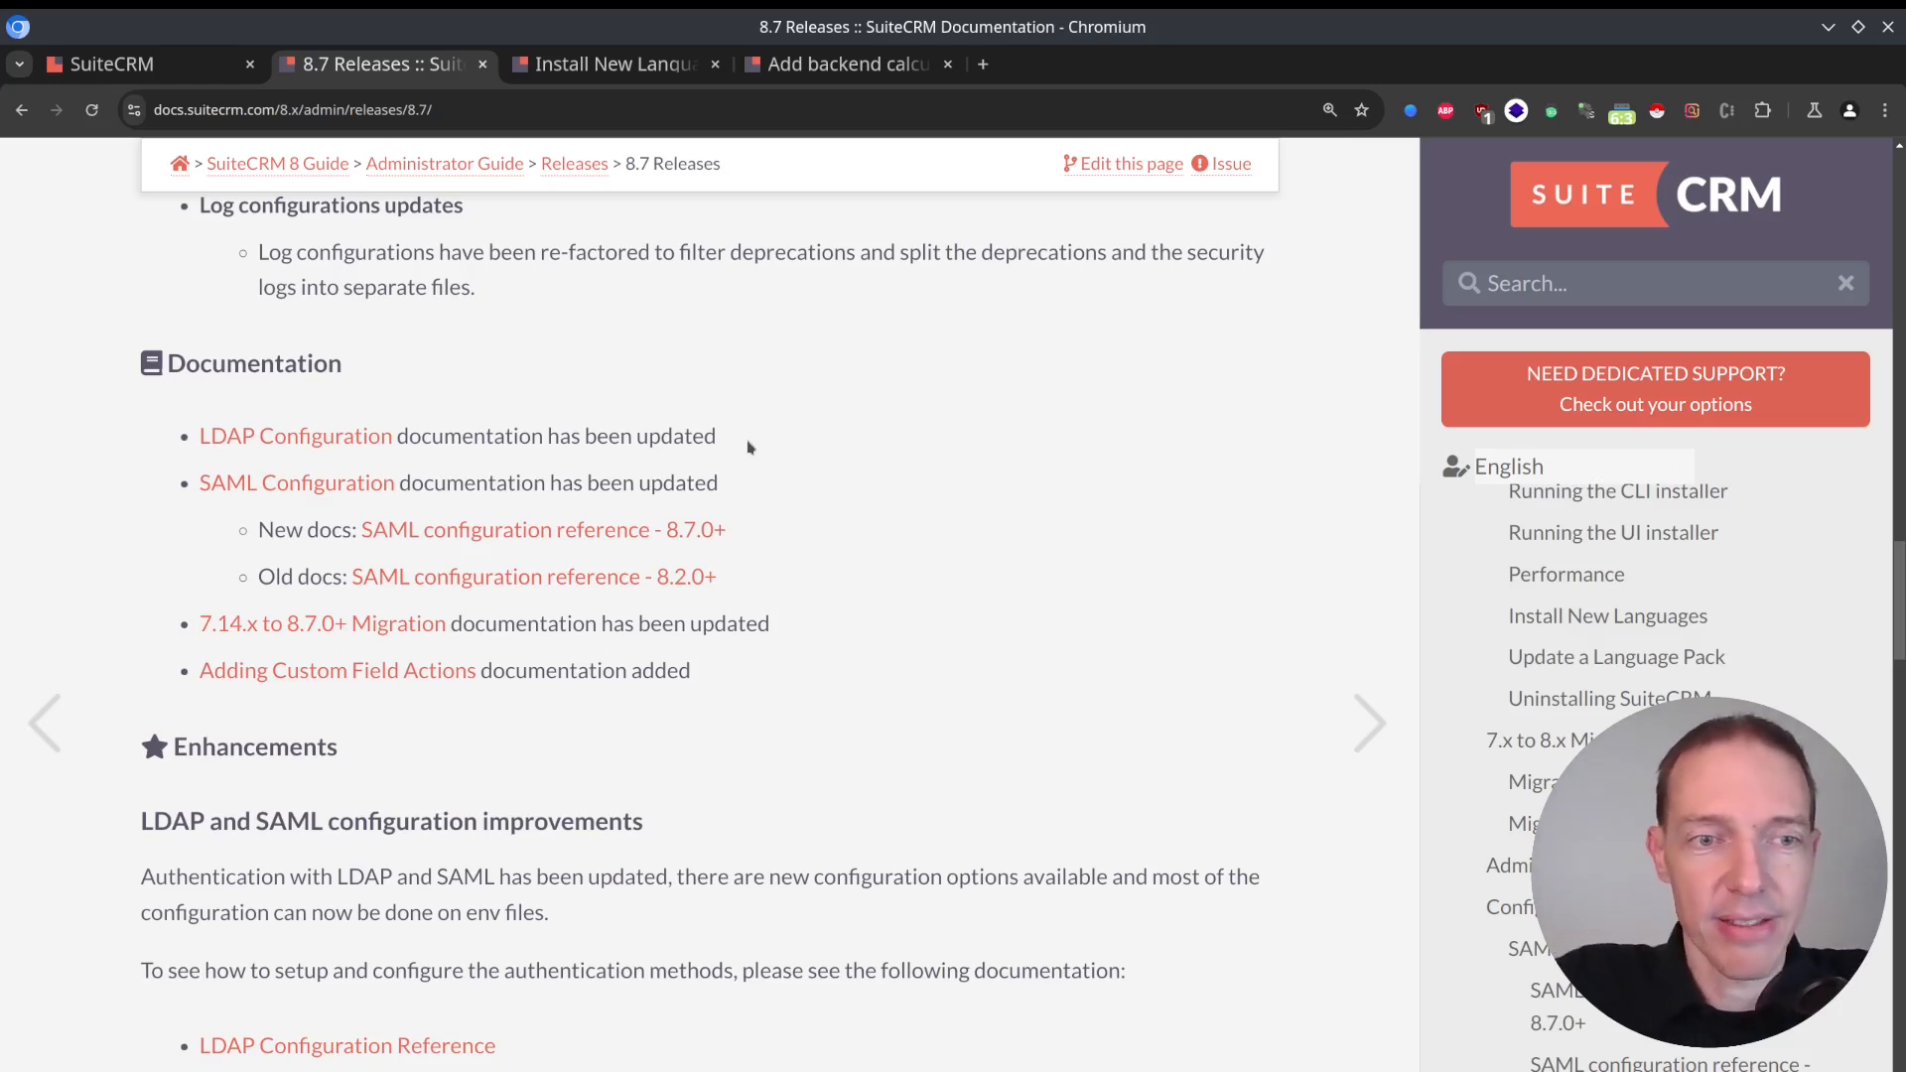
pyautogui.scroll(-2, 779, 496)
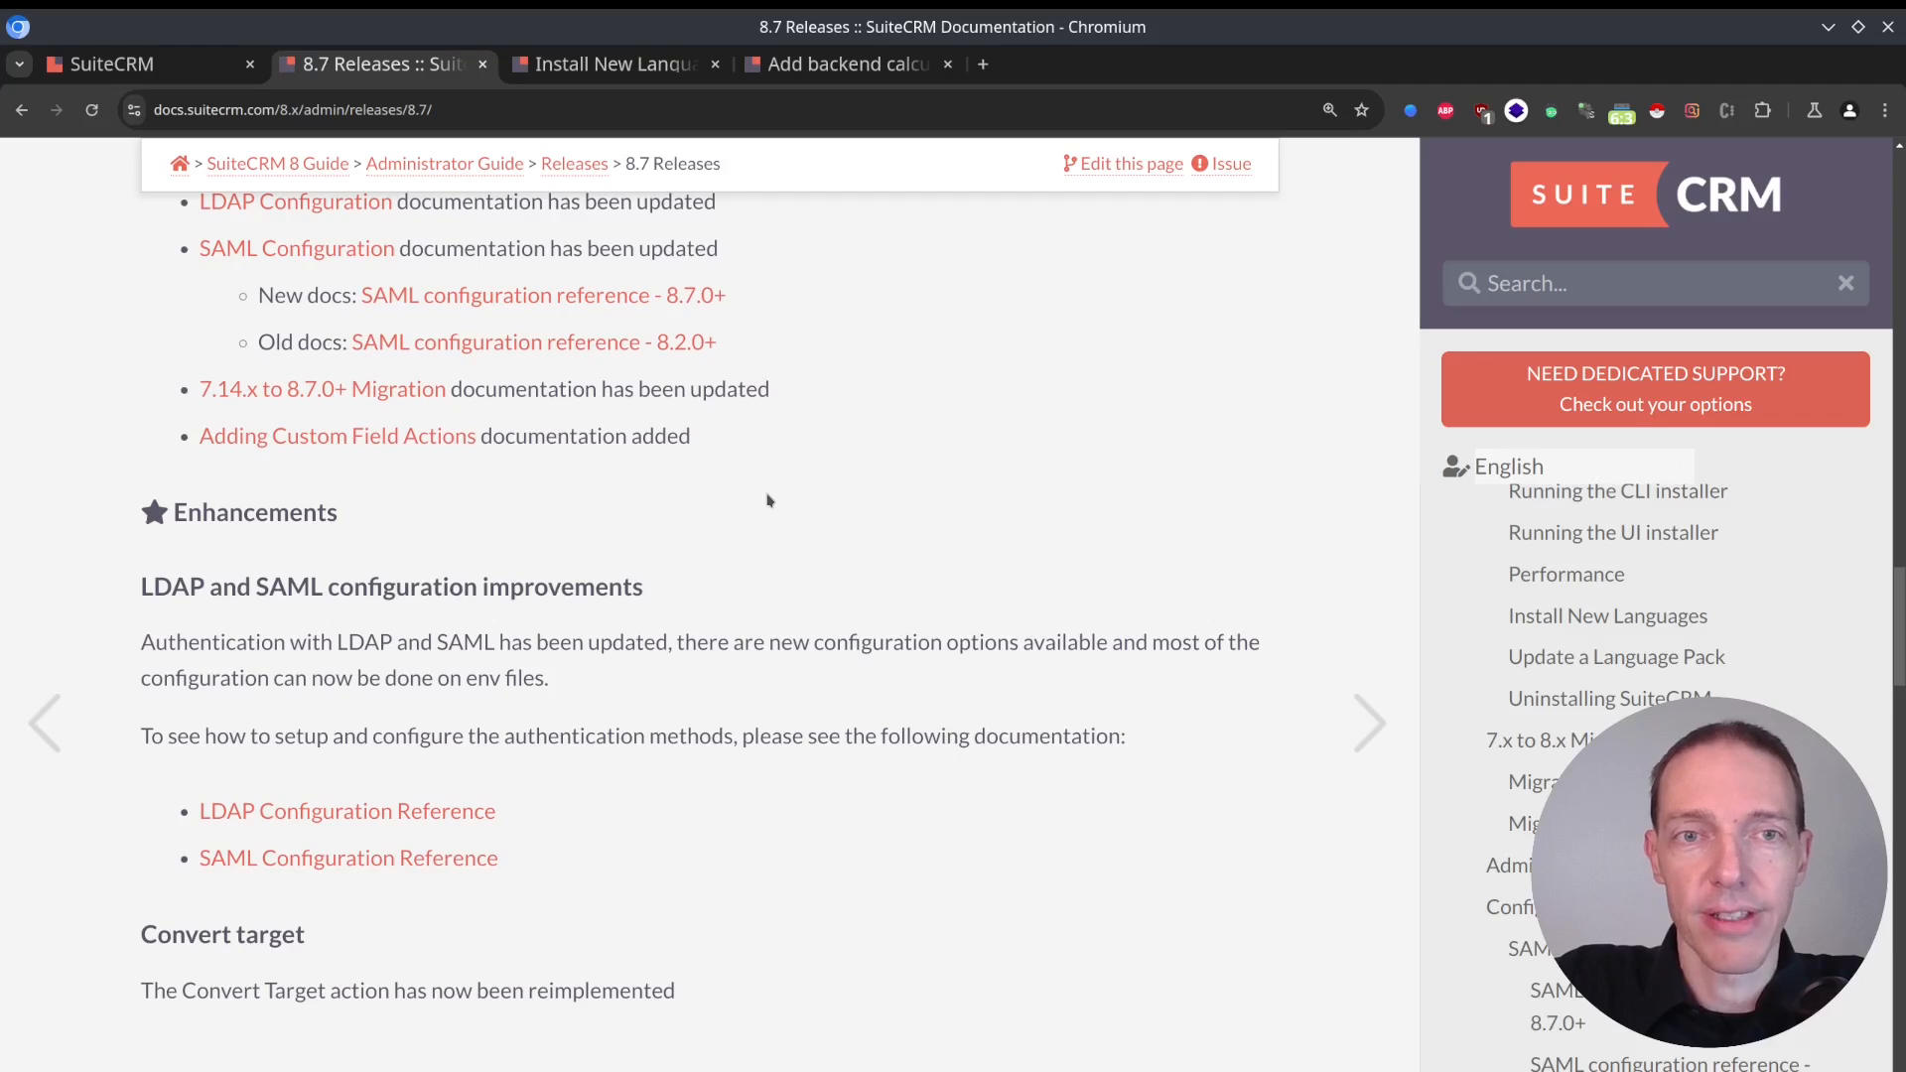
pyautogui.click(139, 64)
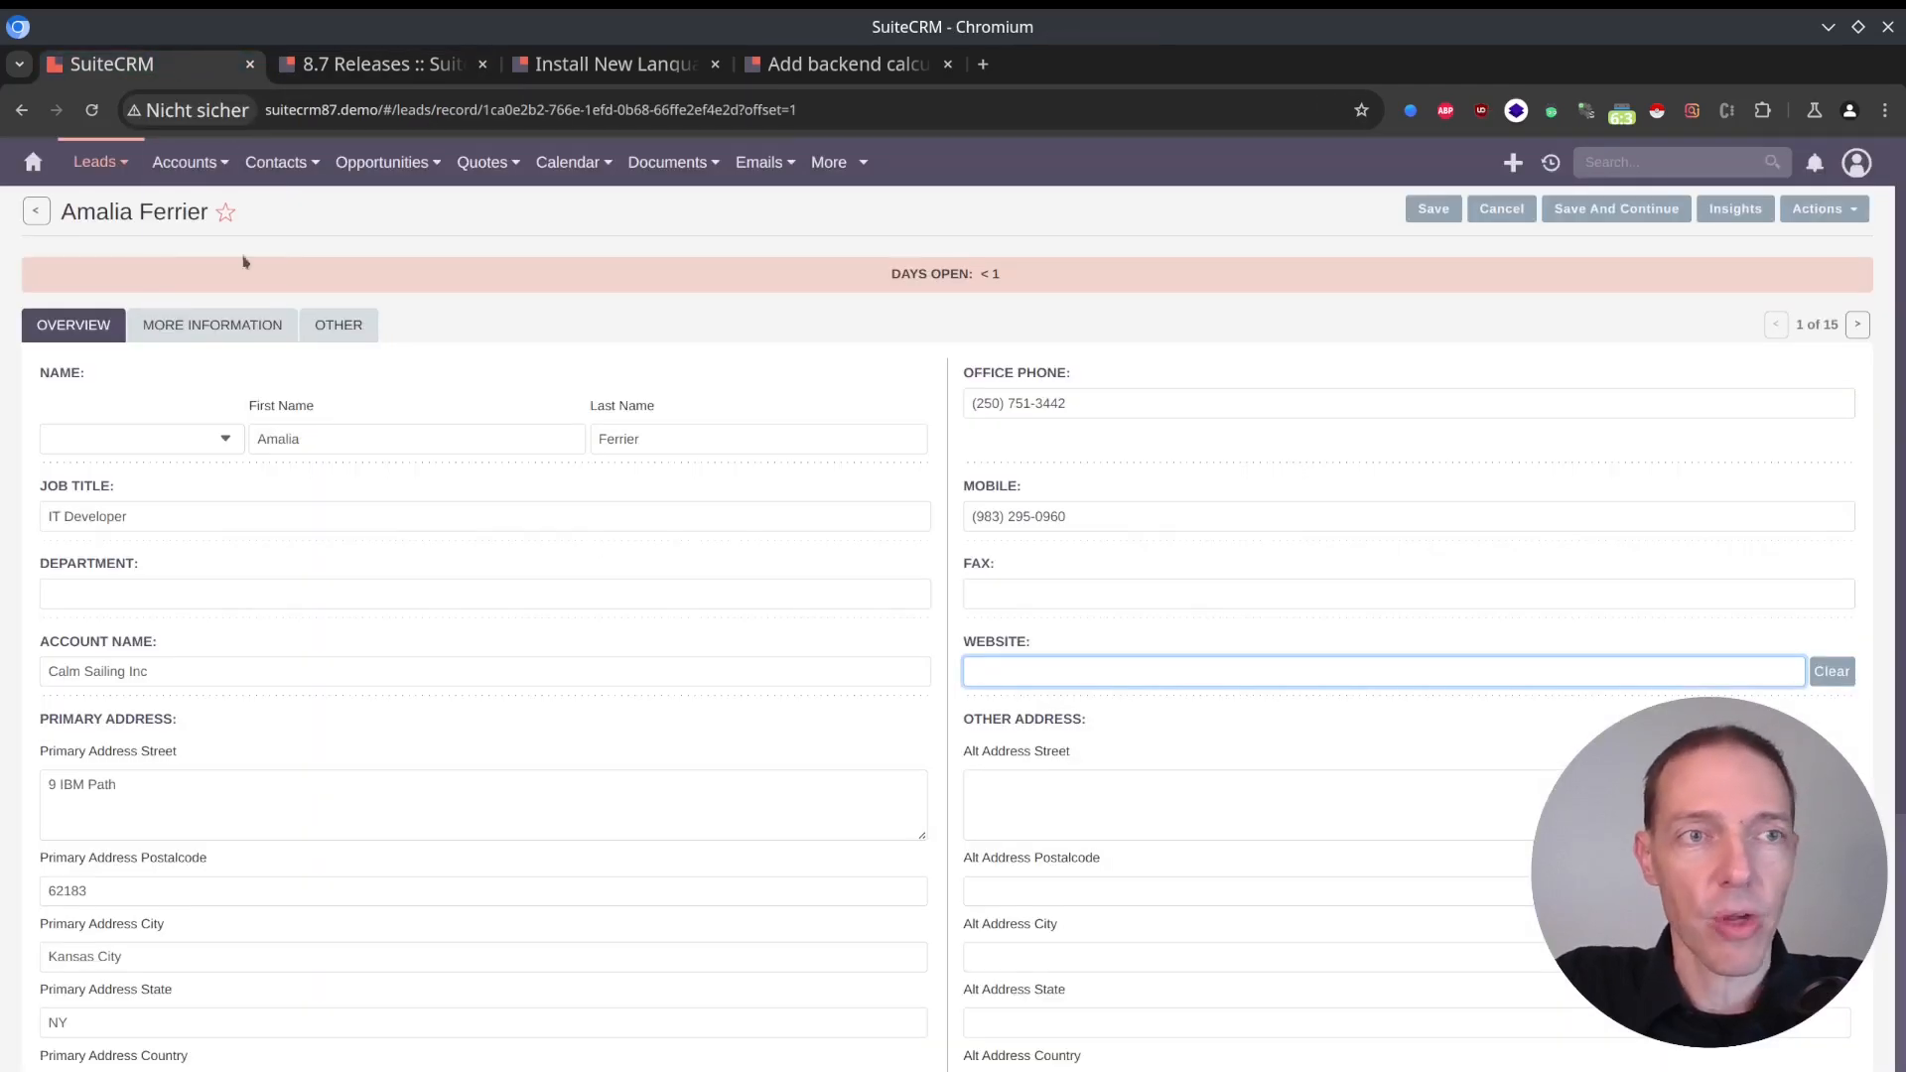
pyautogui.click(32, 162)
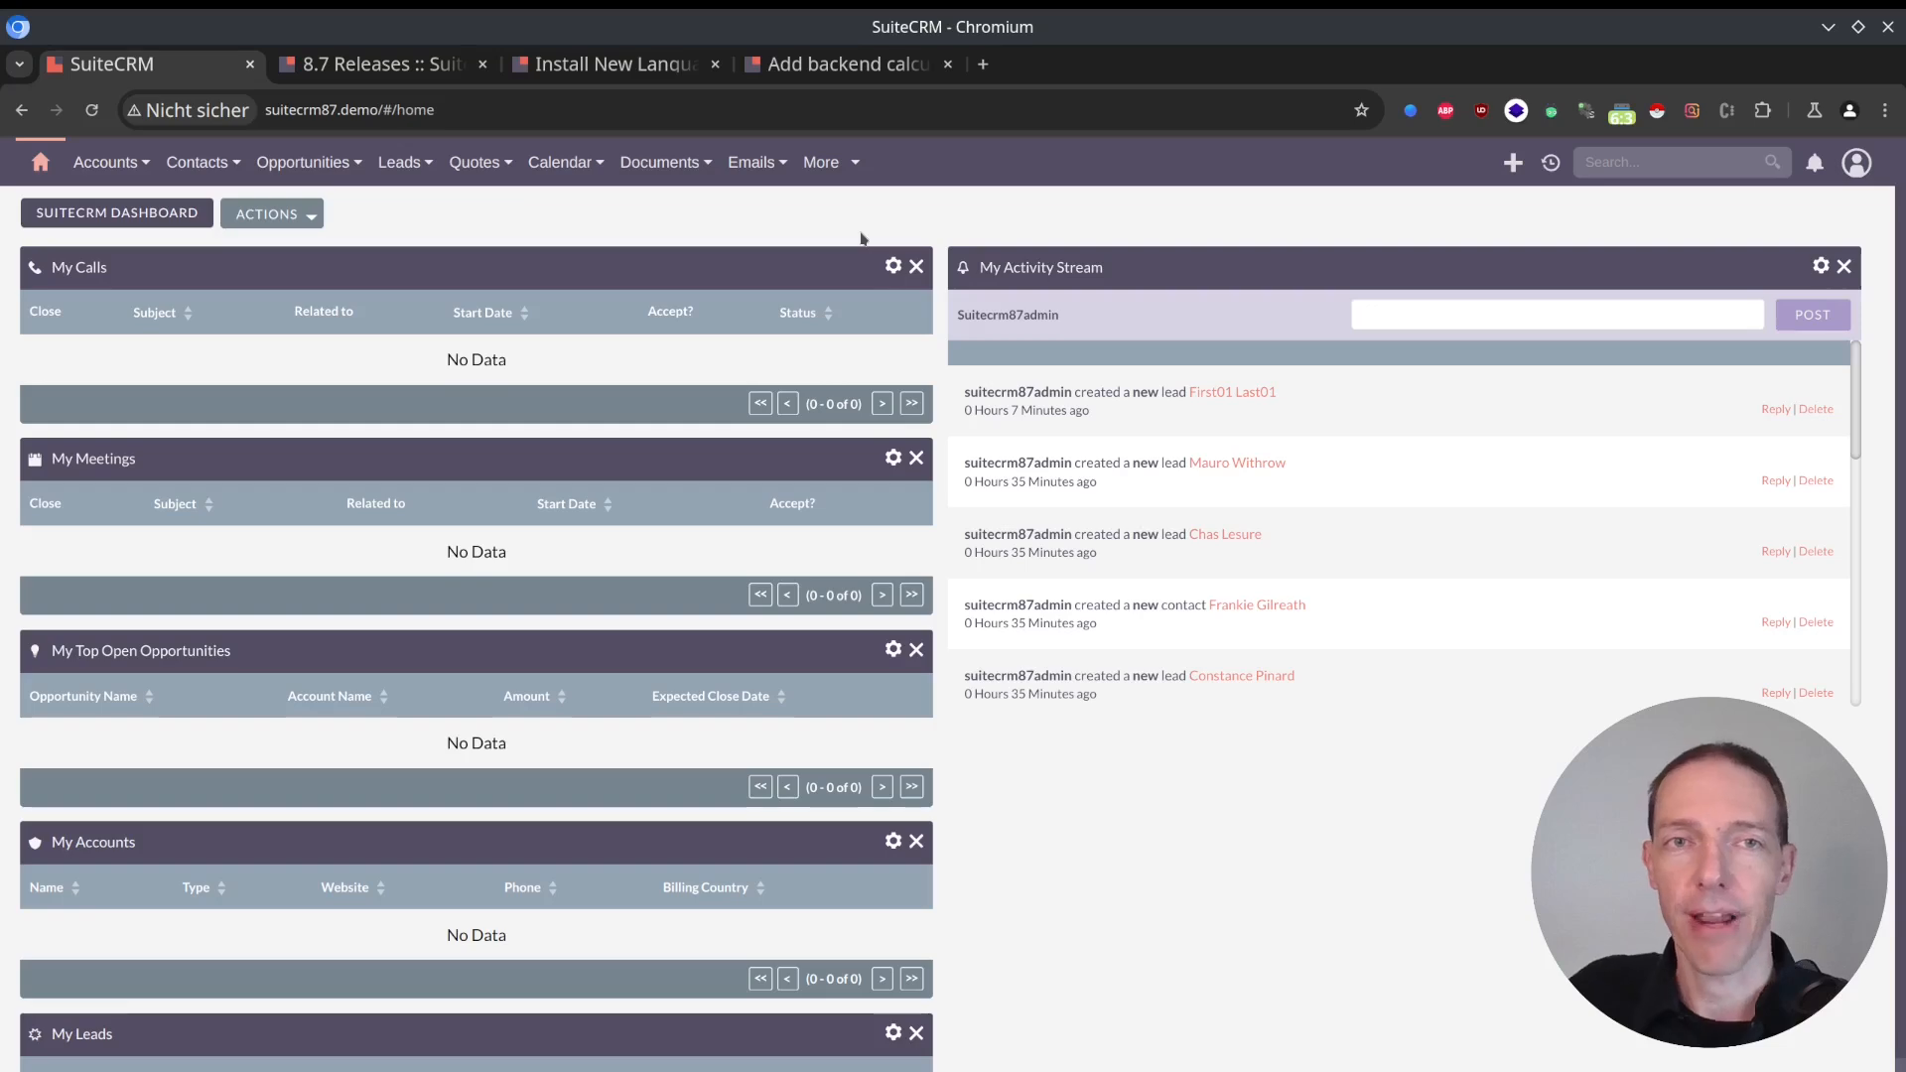
# Return to the 8.7 release notes and review the Known issues, Bug Fixes and Community sections.
pyautogui.click(396, 65)
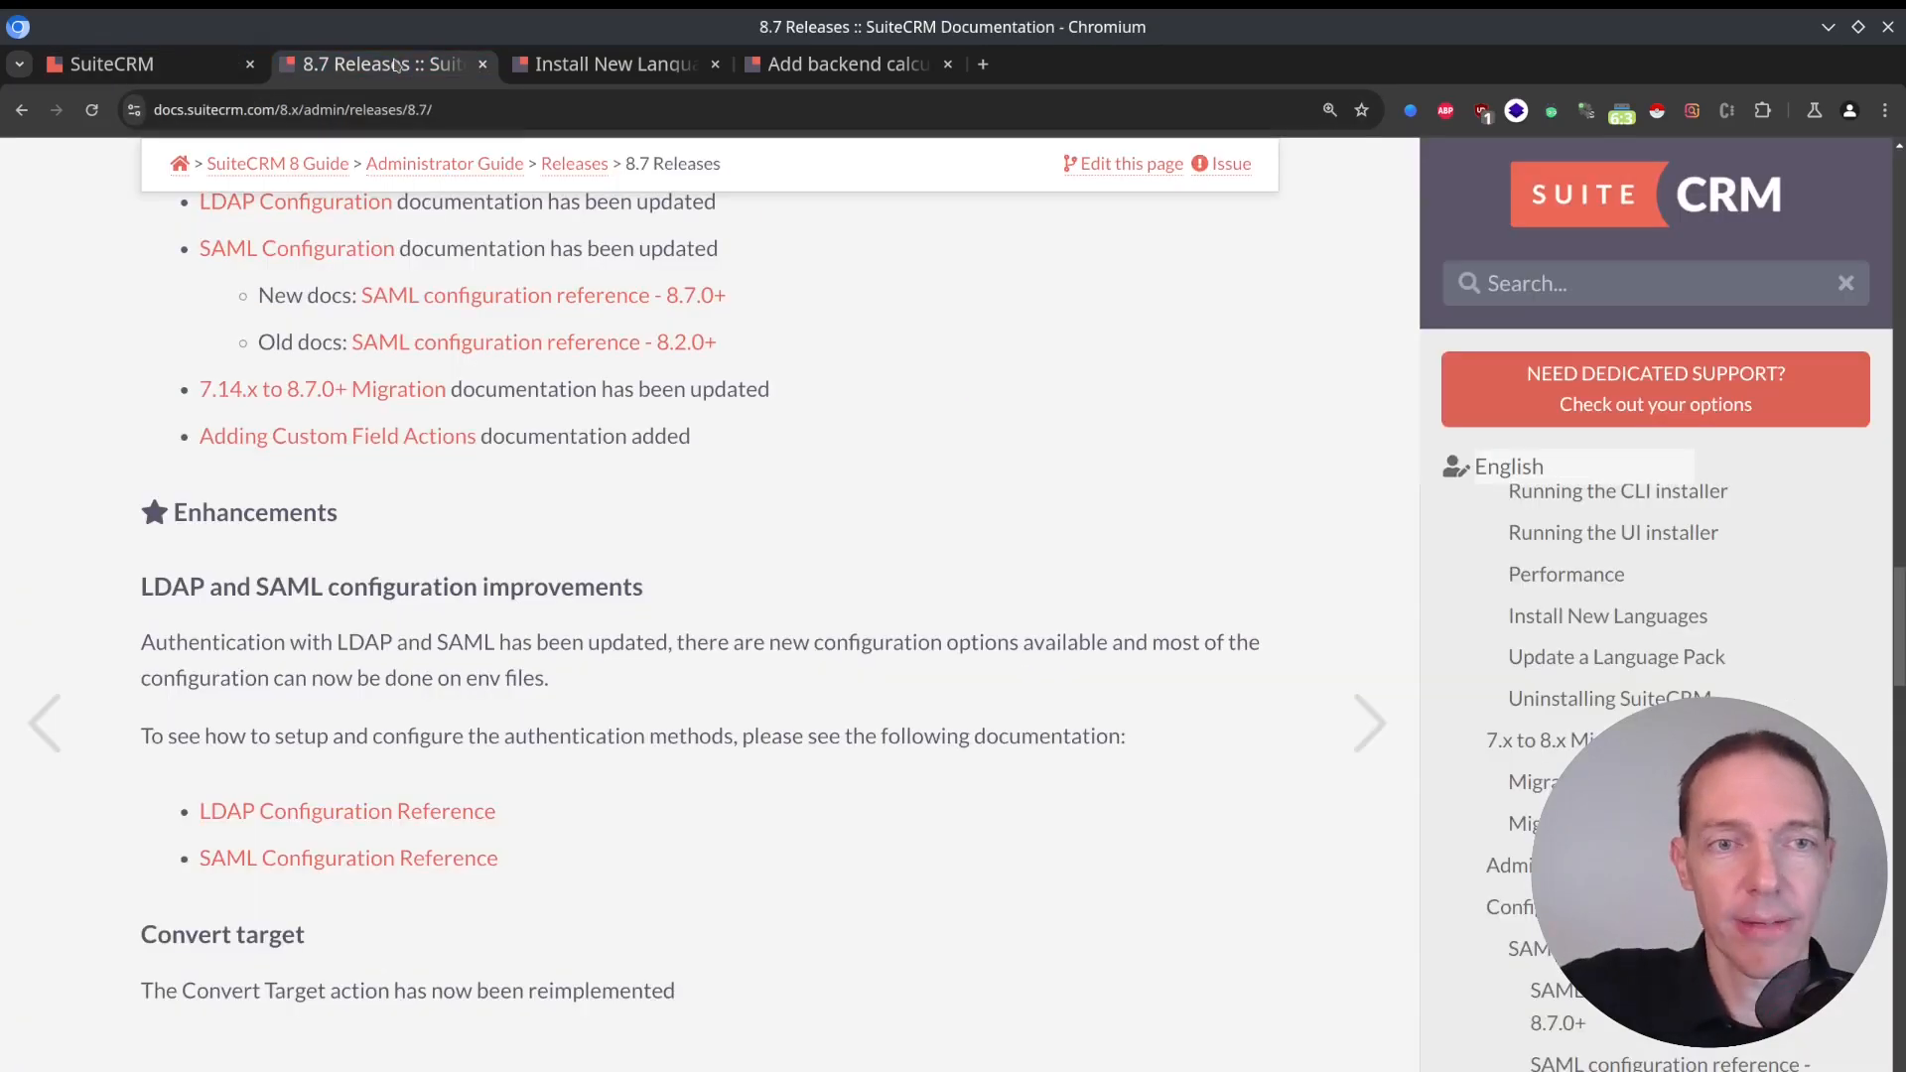
pyautogui.scroll(-15, 706, 491)
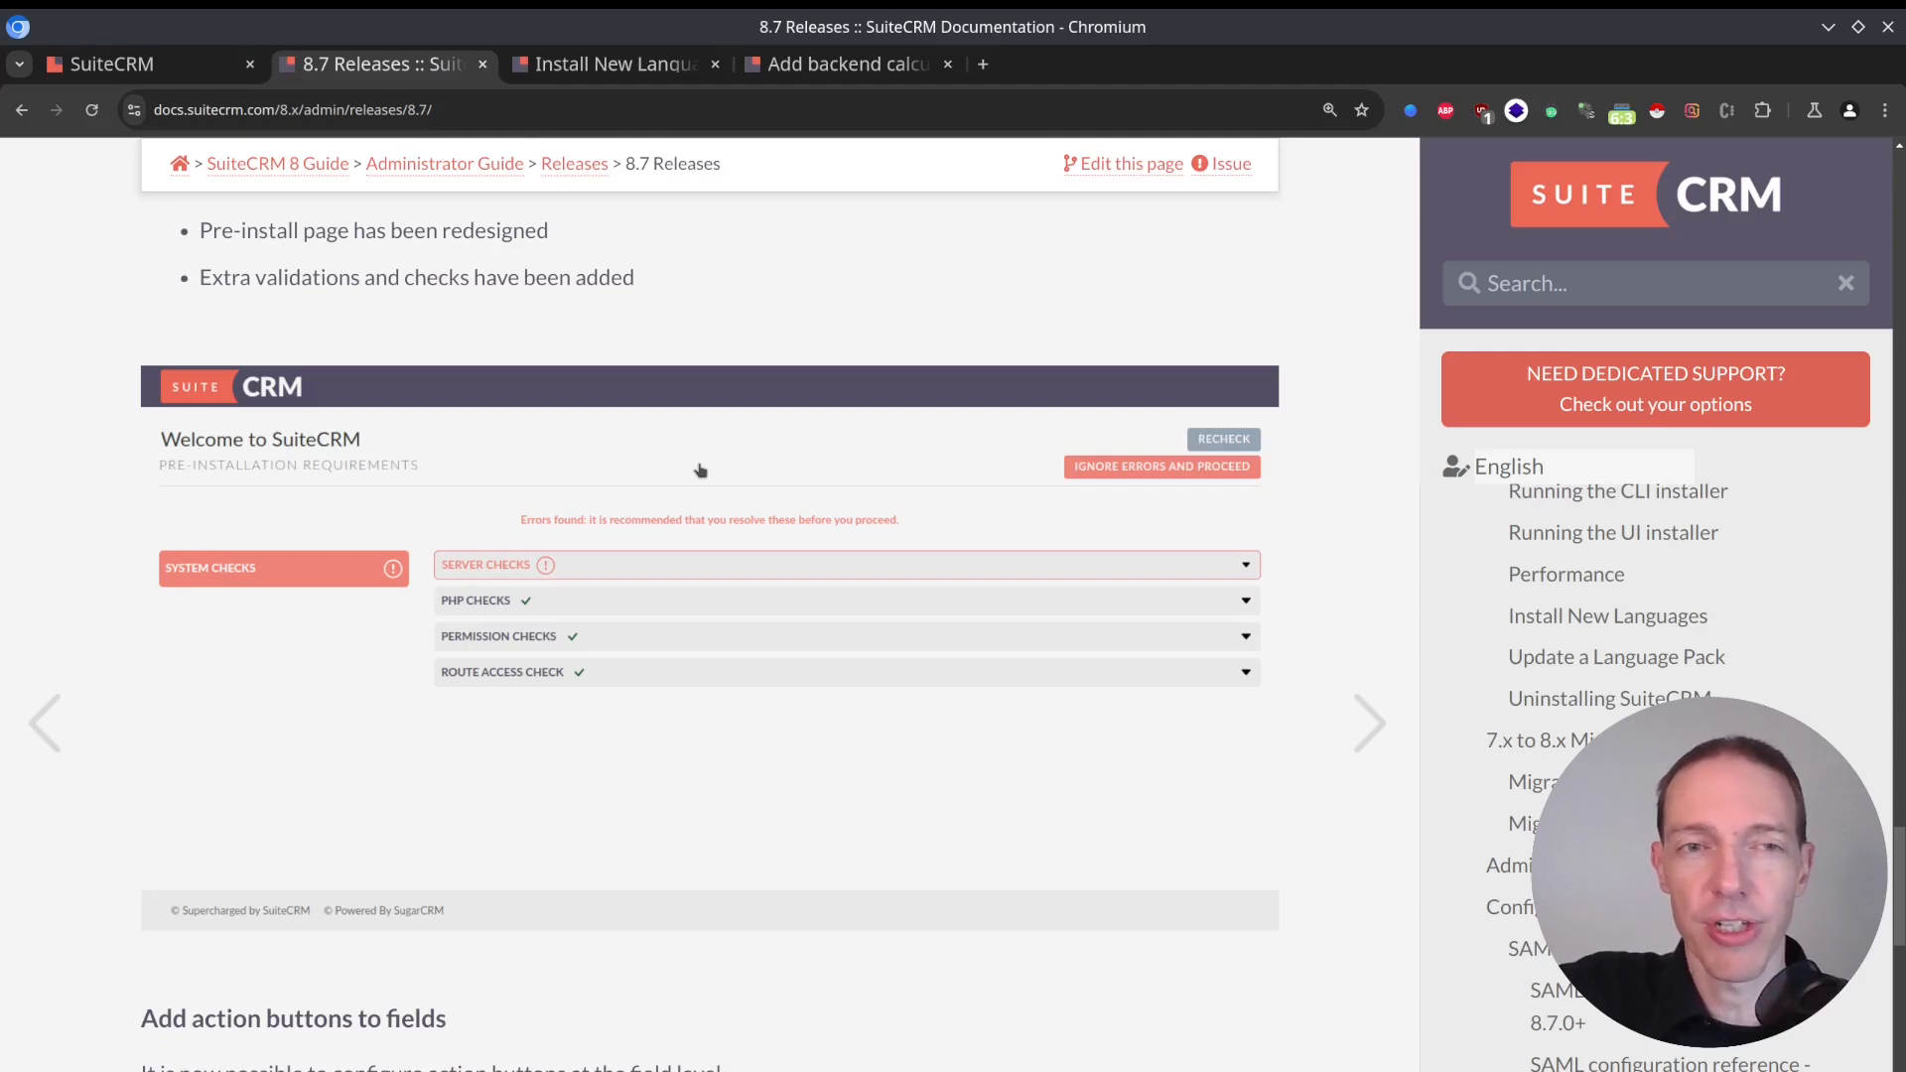
pyautogui.scroll(-12, 735, 544)
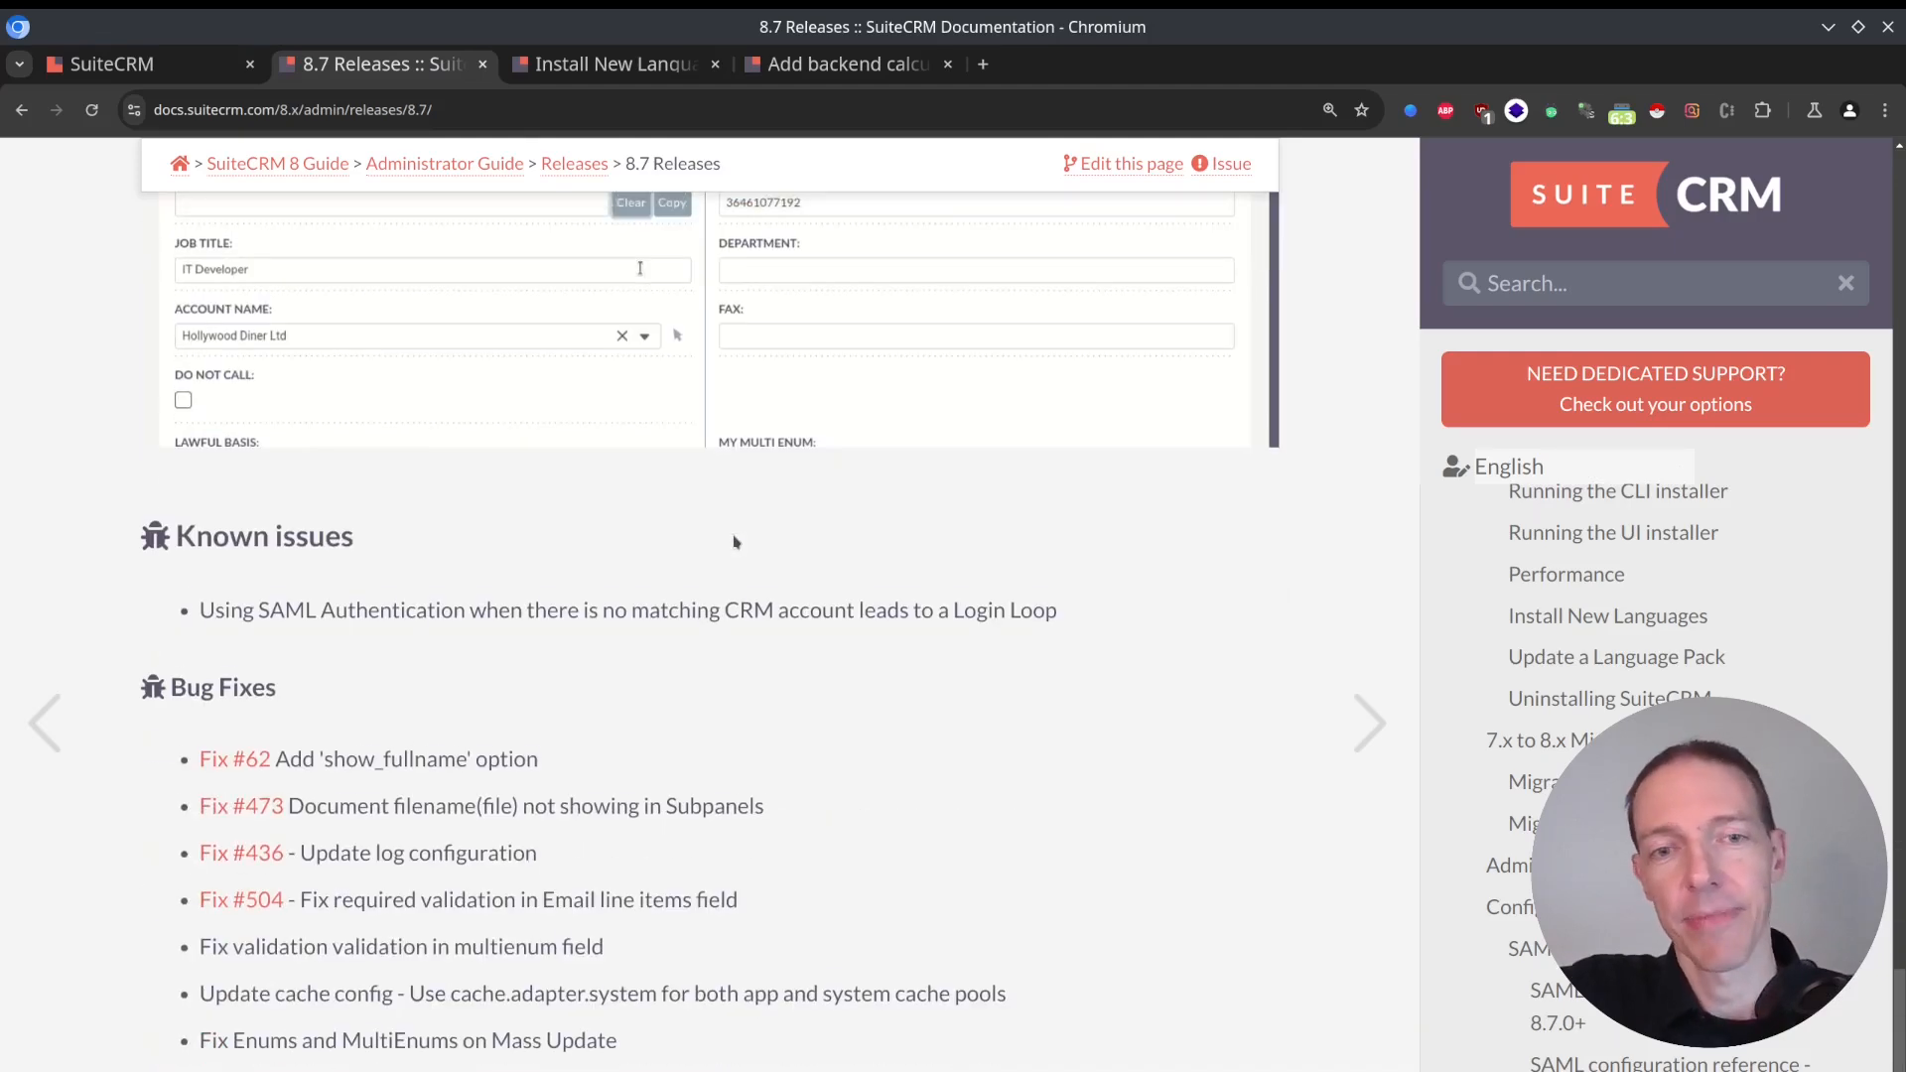
pyautogui.scroll(-3, 735, 542)
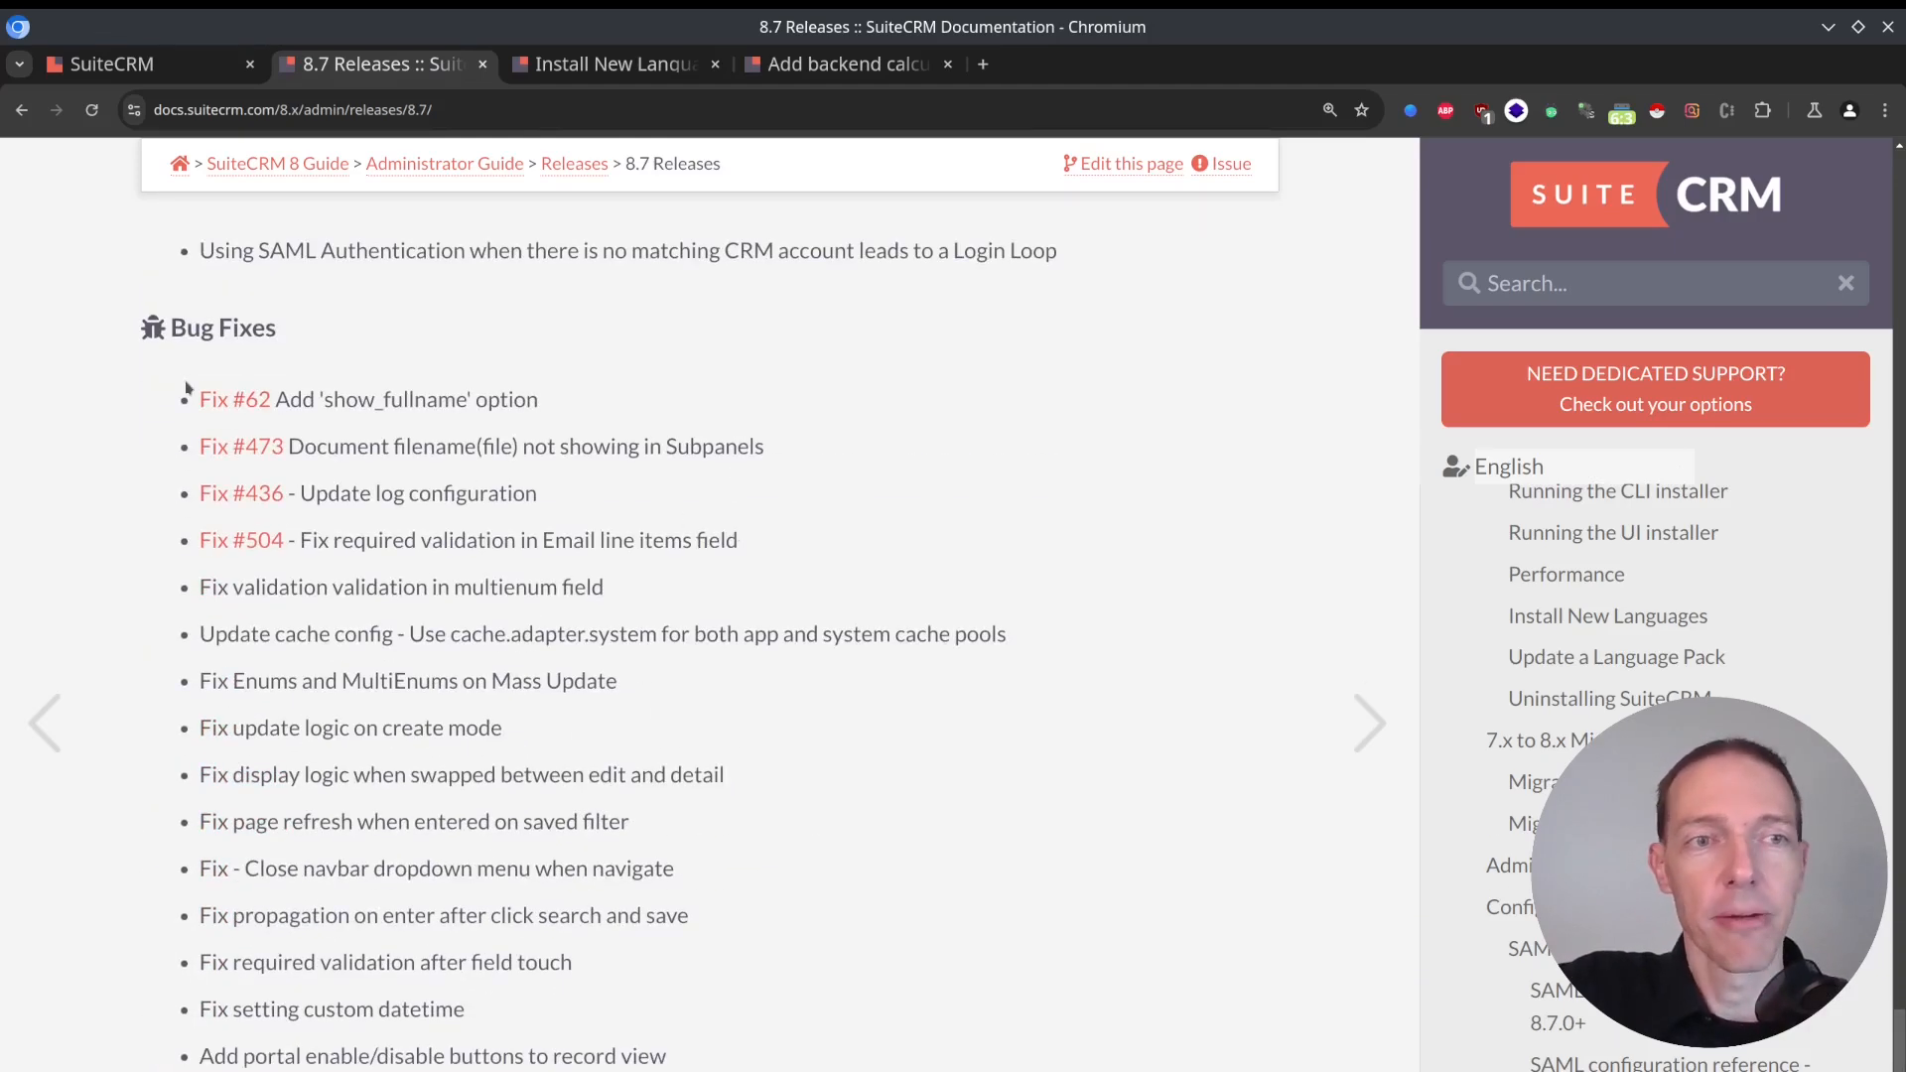
pyautogui.scroll(-5, 606, 820)
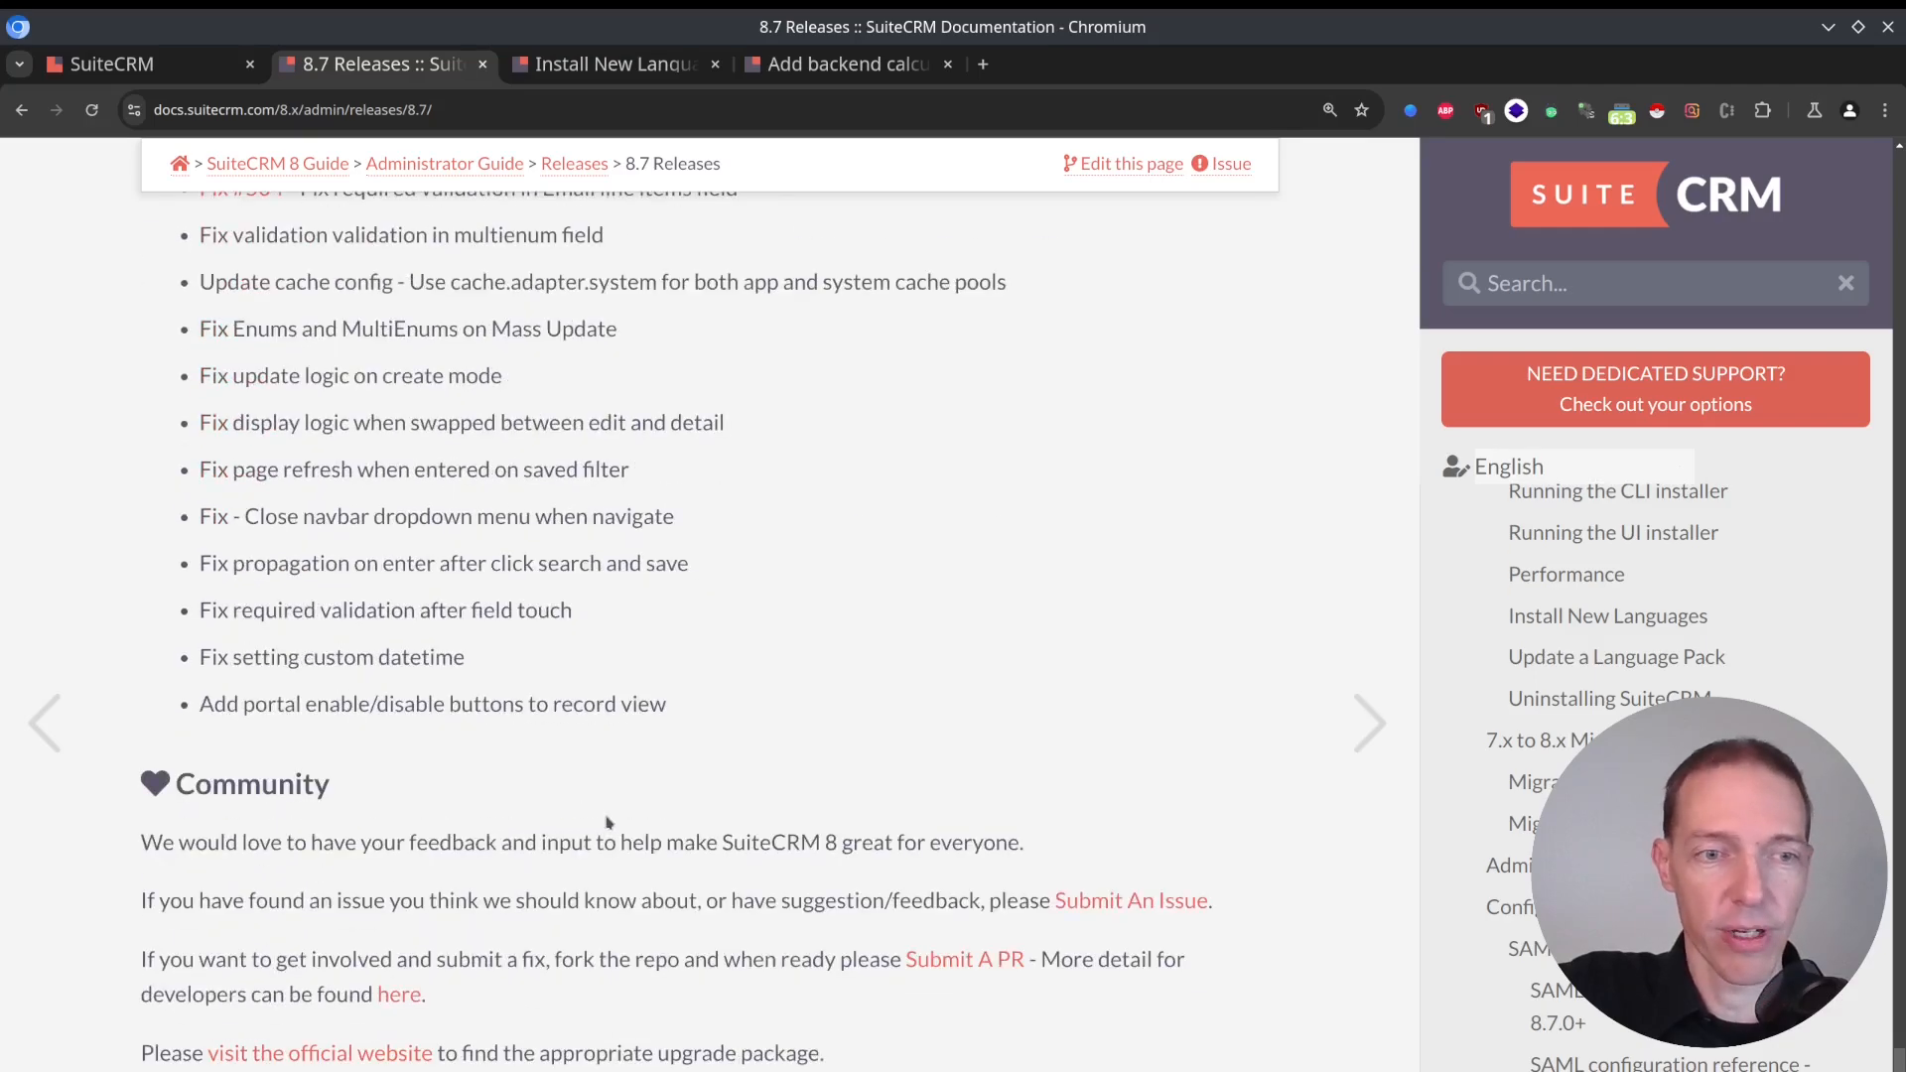
# Go back up the 8.7 release notes past the backward incompatible changes to the platform upgrade and system requirement changes.
pyautogui.scroll(12, 697, 802)
pyautogui.scroll(15, 697, 802)
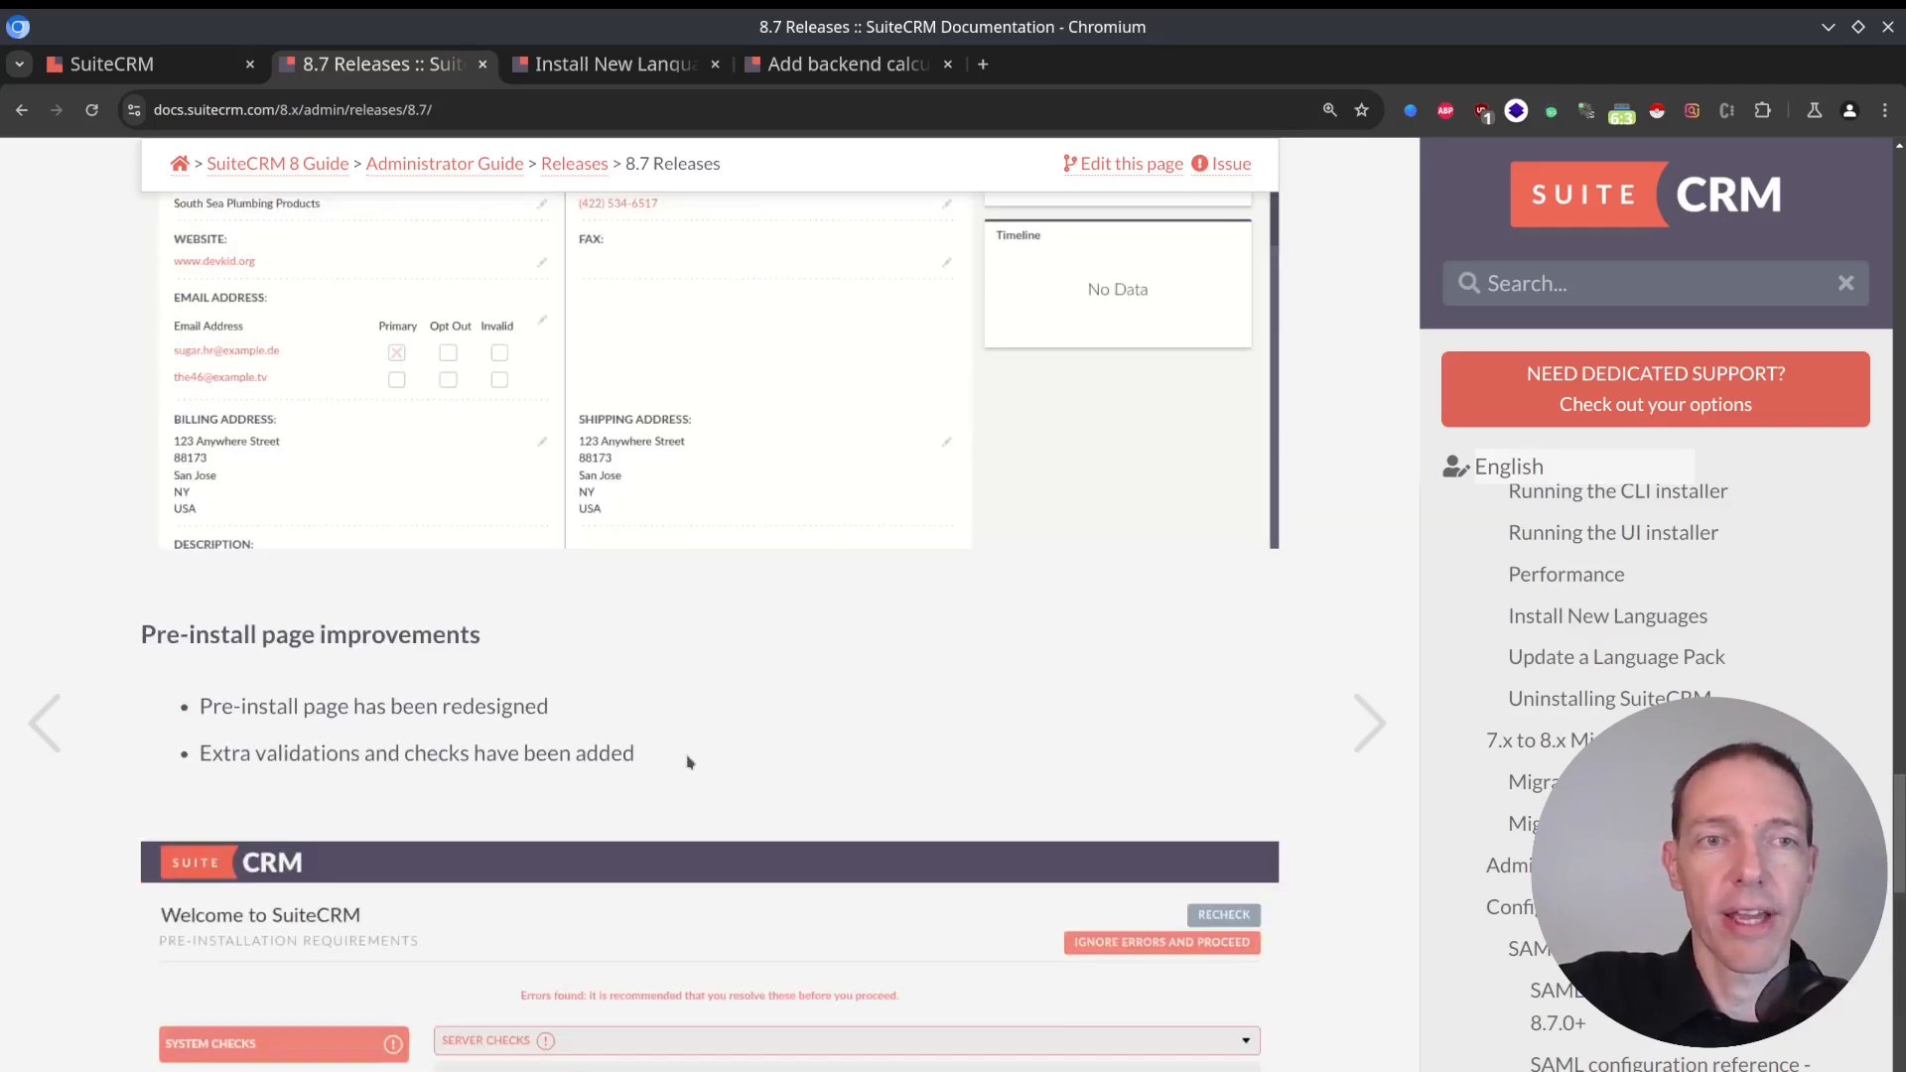
pyautogui.scroll(10, 663, 765)
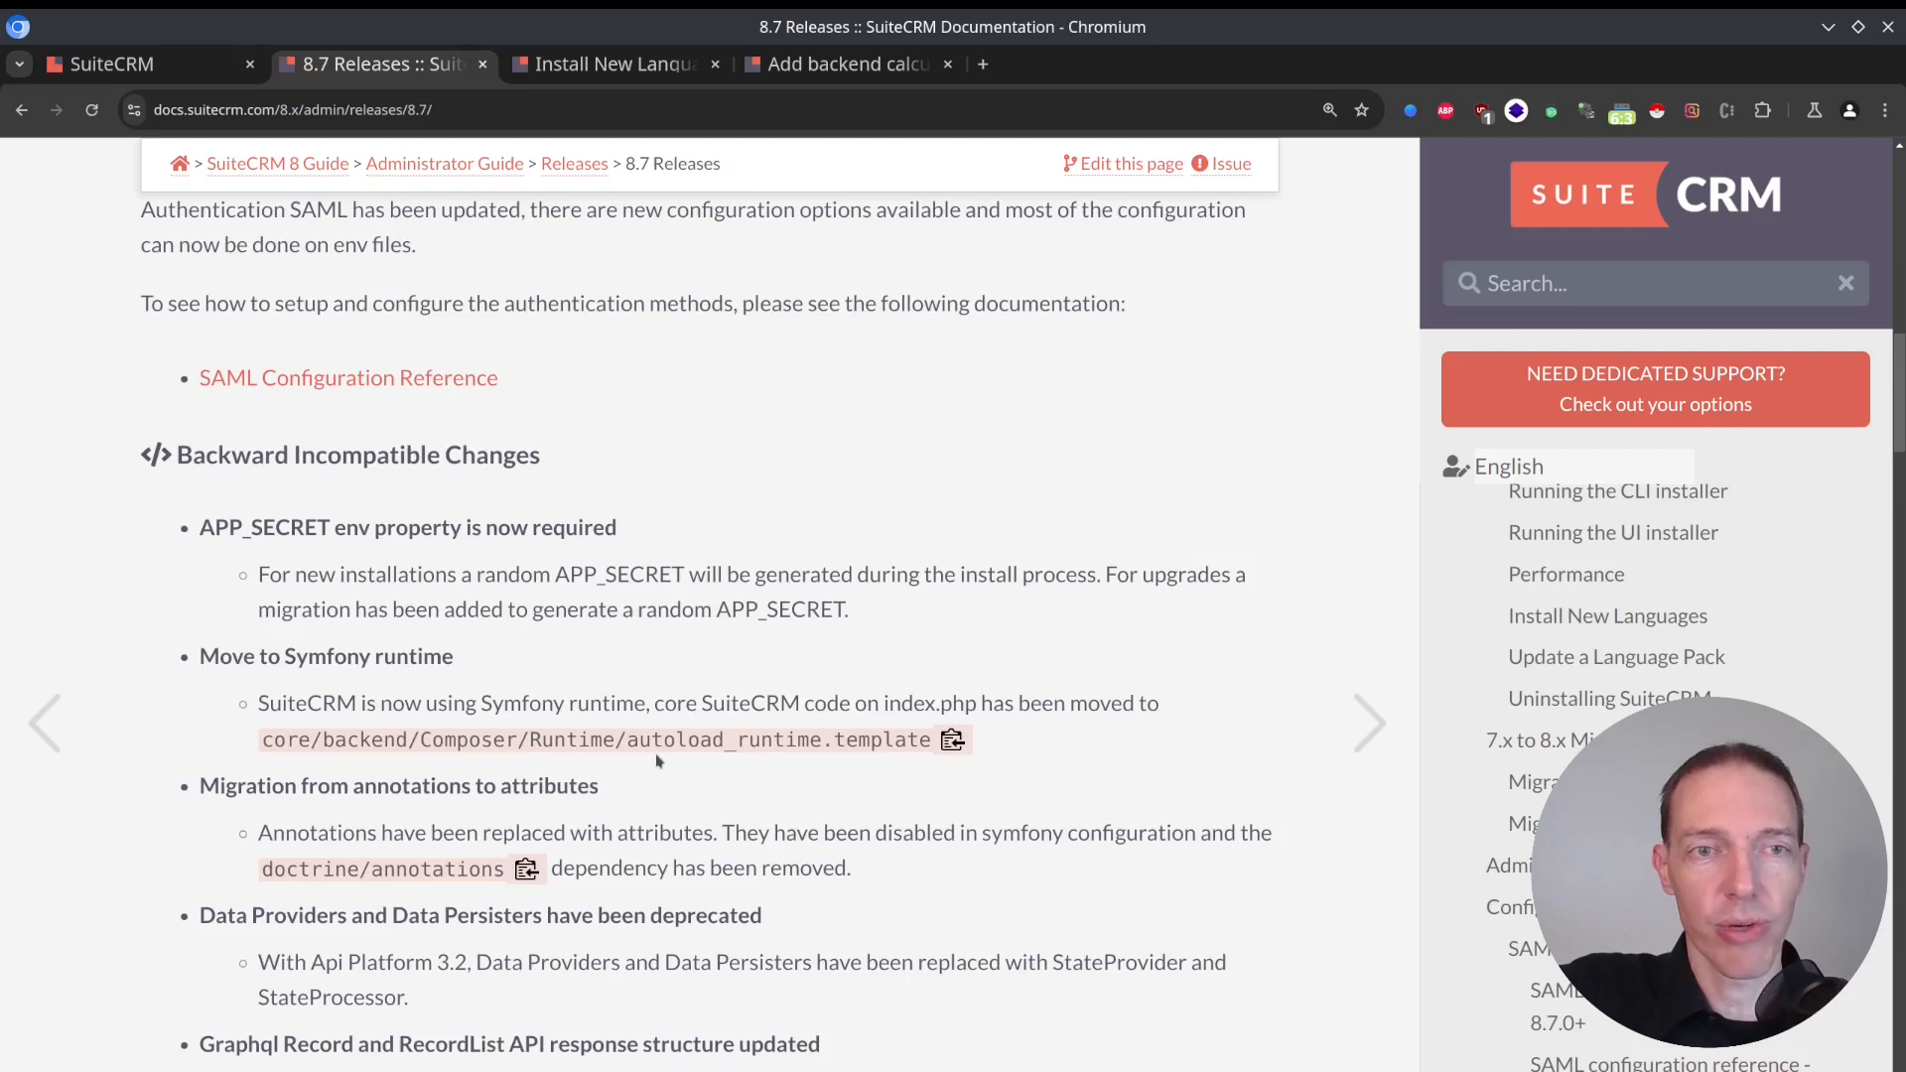
pyautogui.scroll(3, 656, 762)
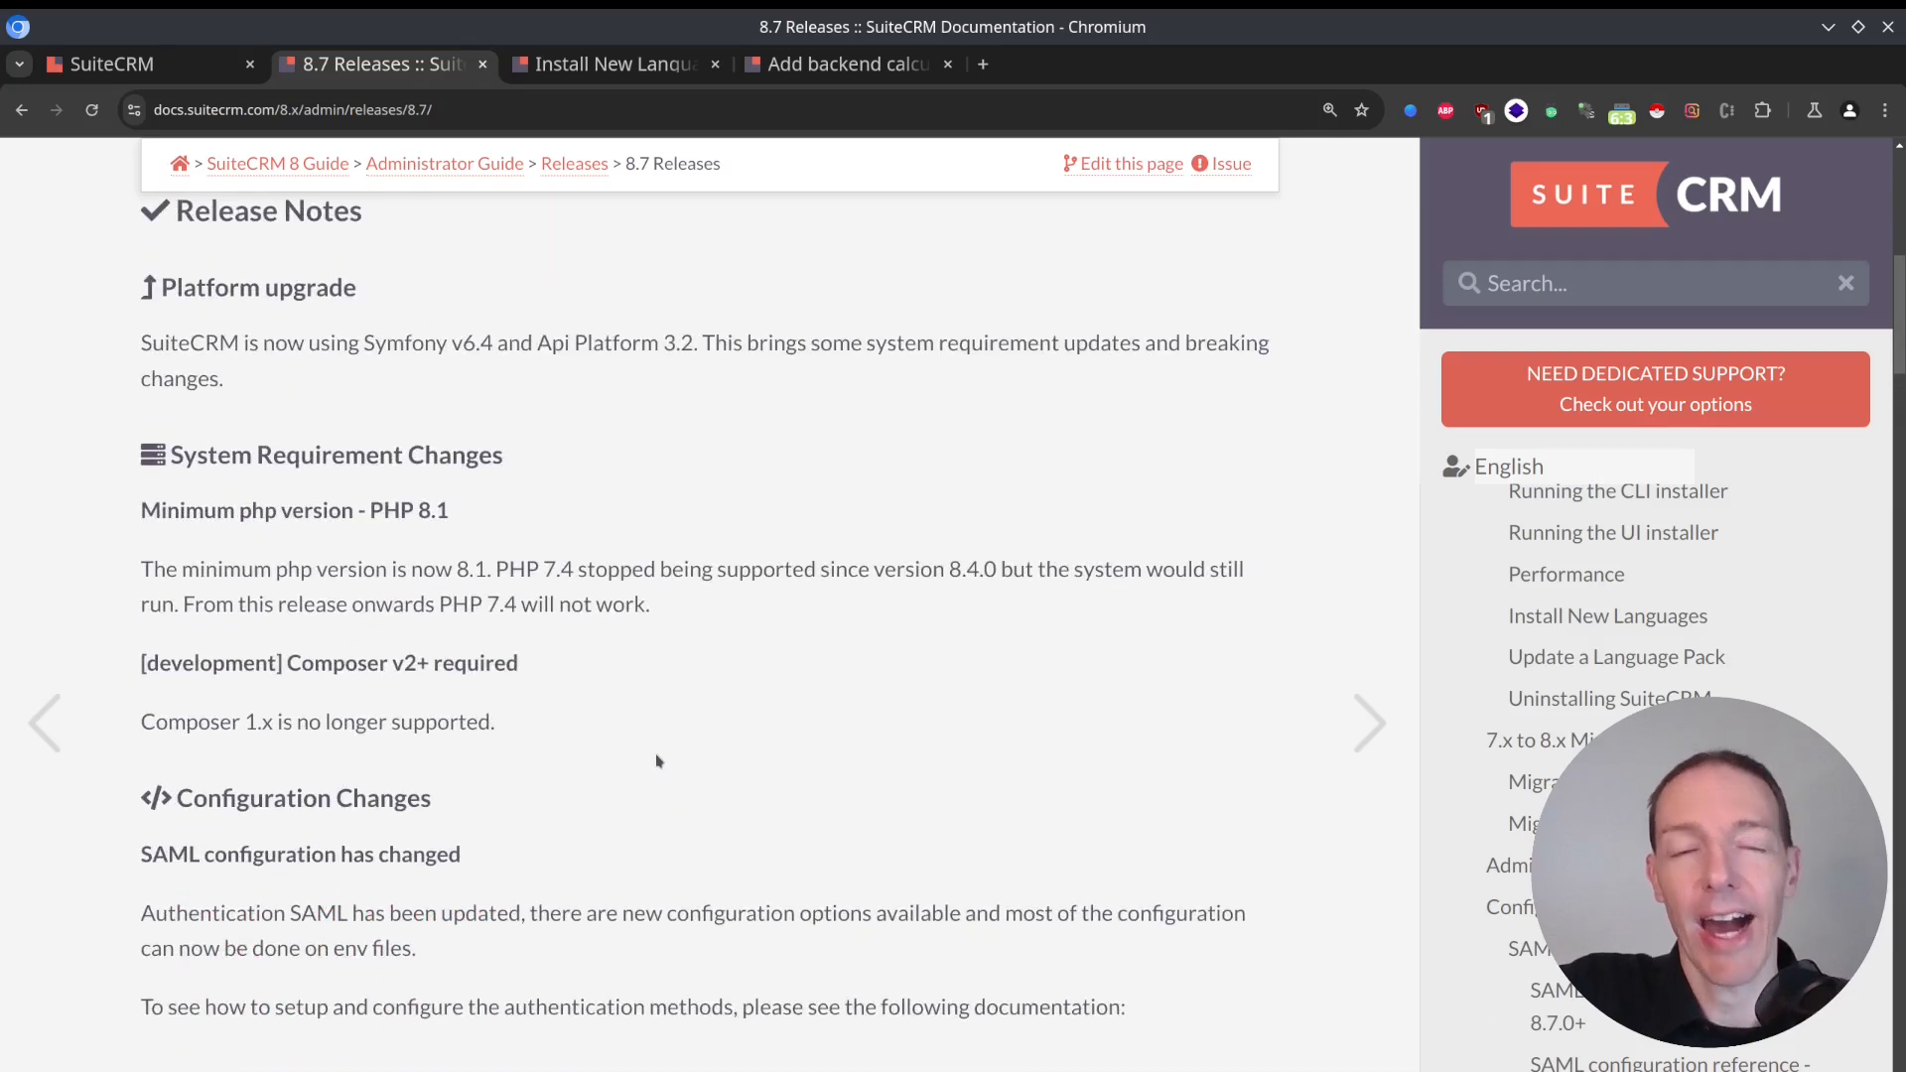